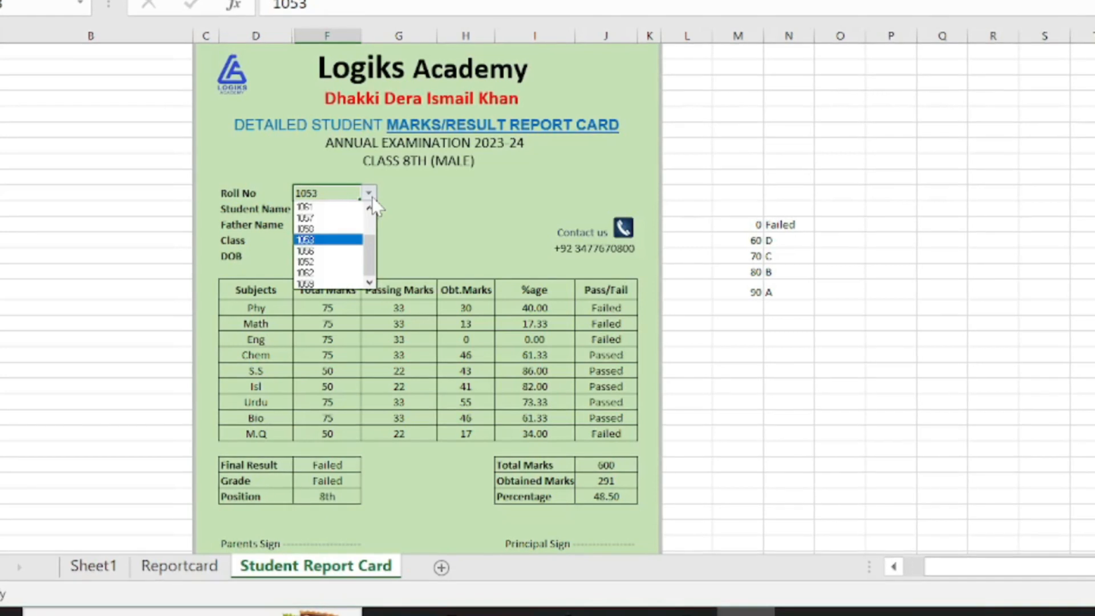
- Show roll number 1057, then 1058, on the report card, then view Sheet1's award list
click(339, 217)
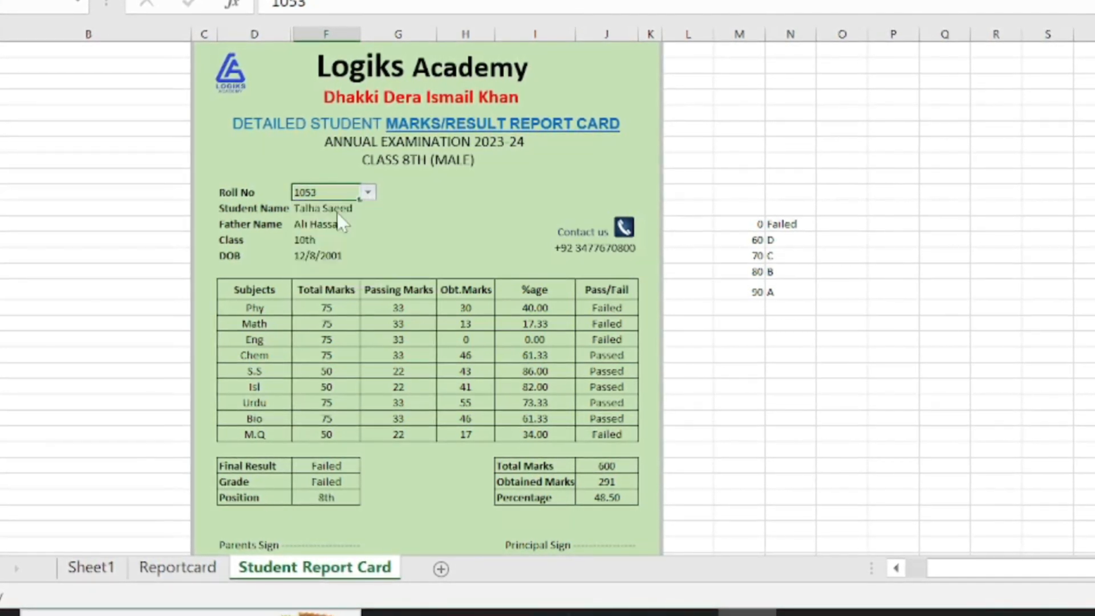
click(368, 192)
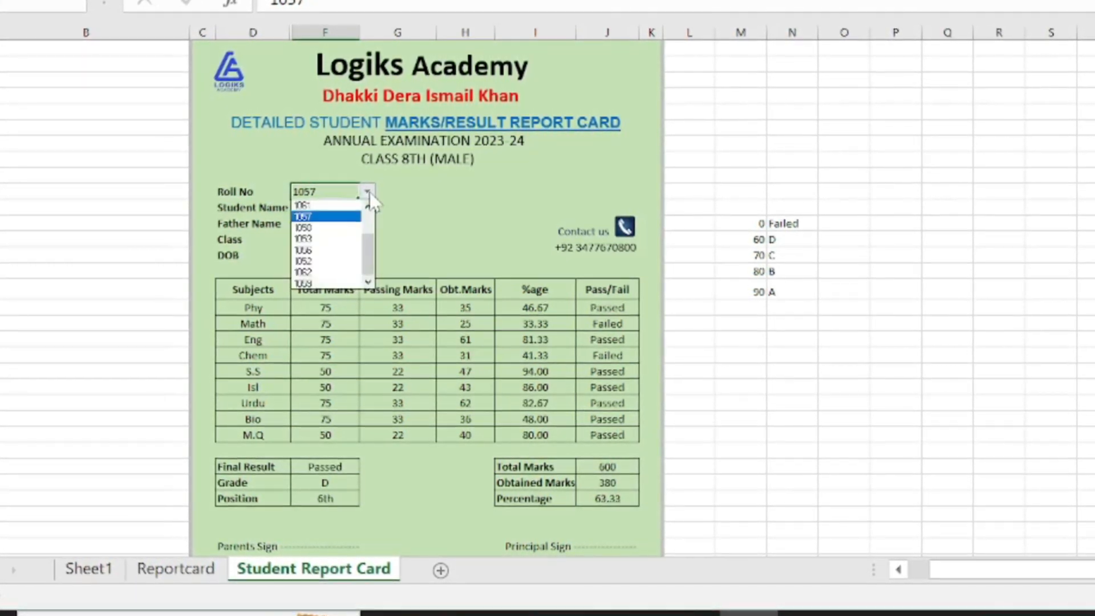
click(334, 228)
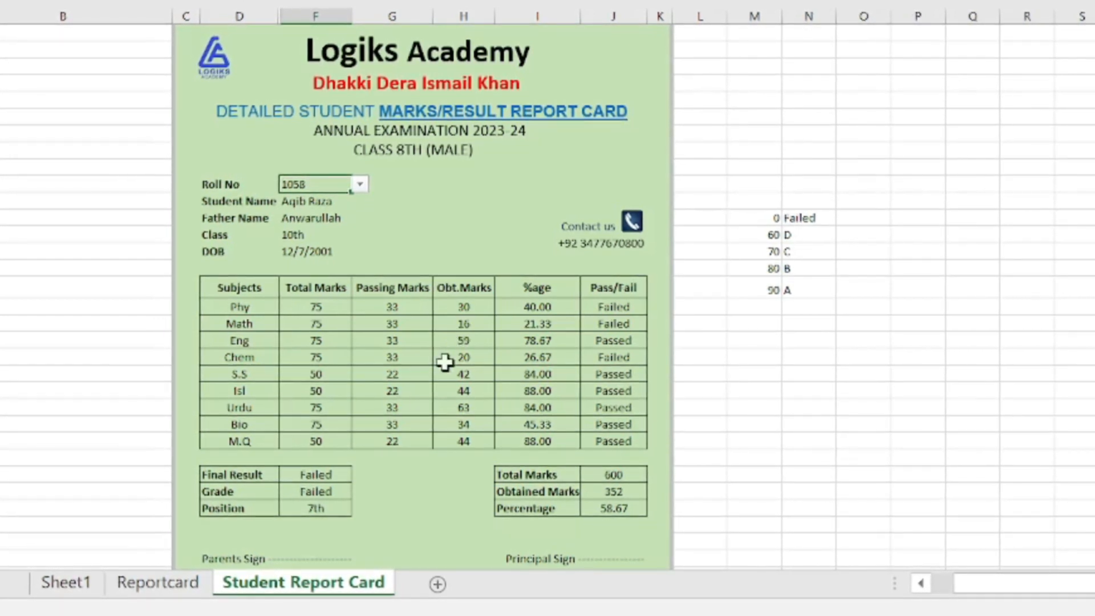
click(79, 590)
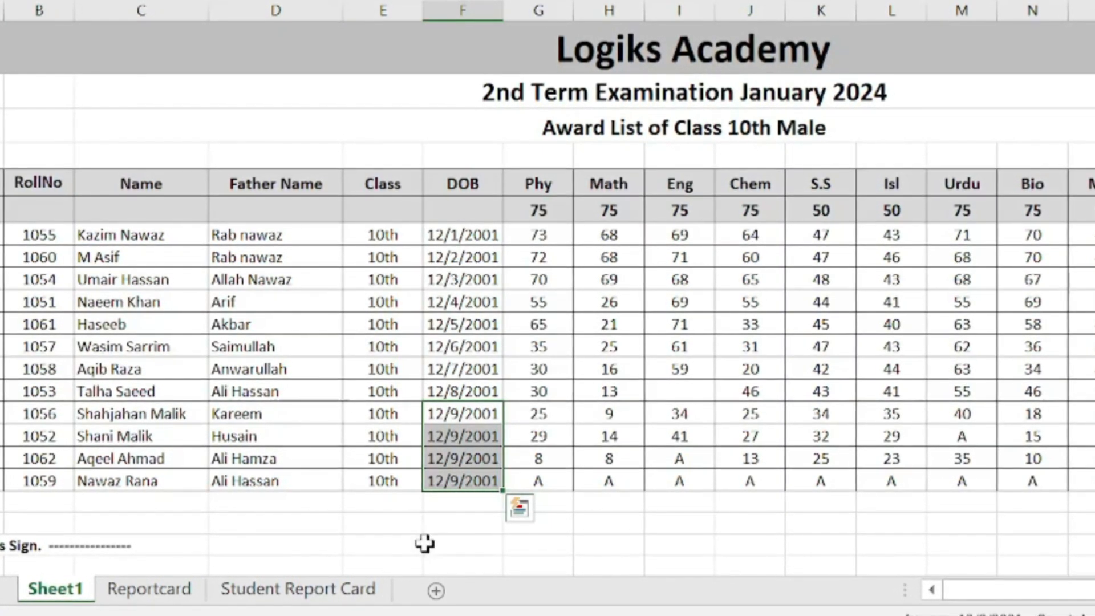
- Add a new blank worksheet and rename Sheet1 to Database
click(436, 591)
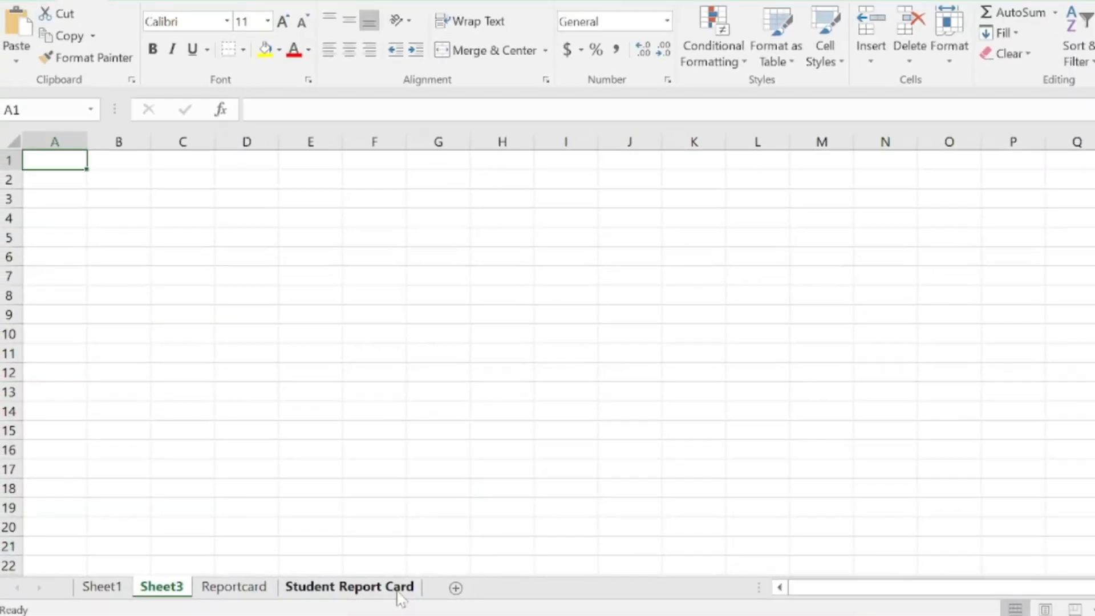
click(183, 257)
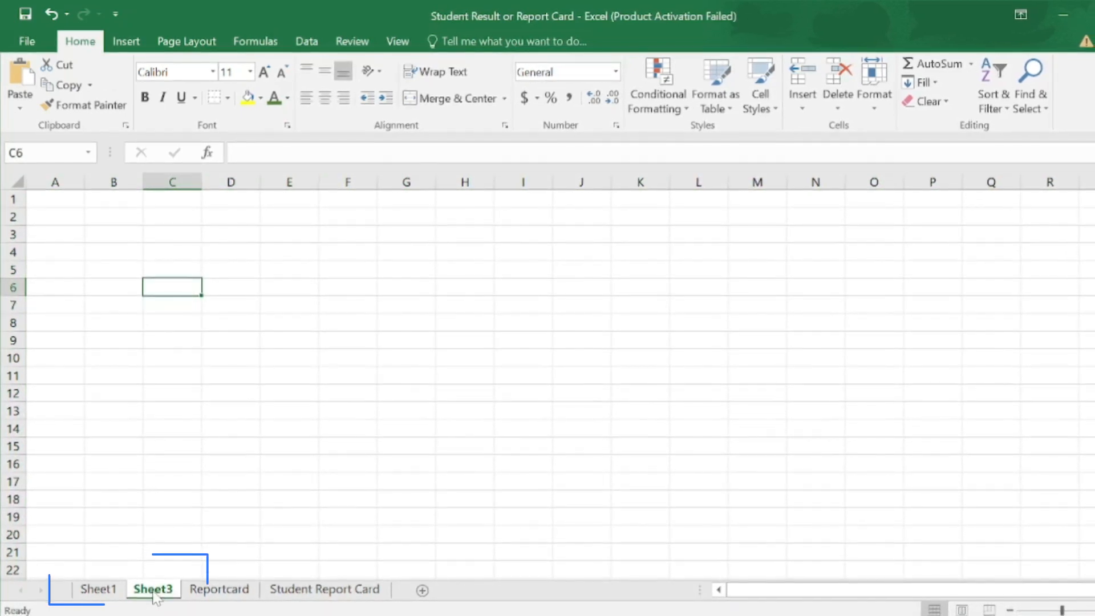
click(106, 592)
right_click(101, 591)
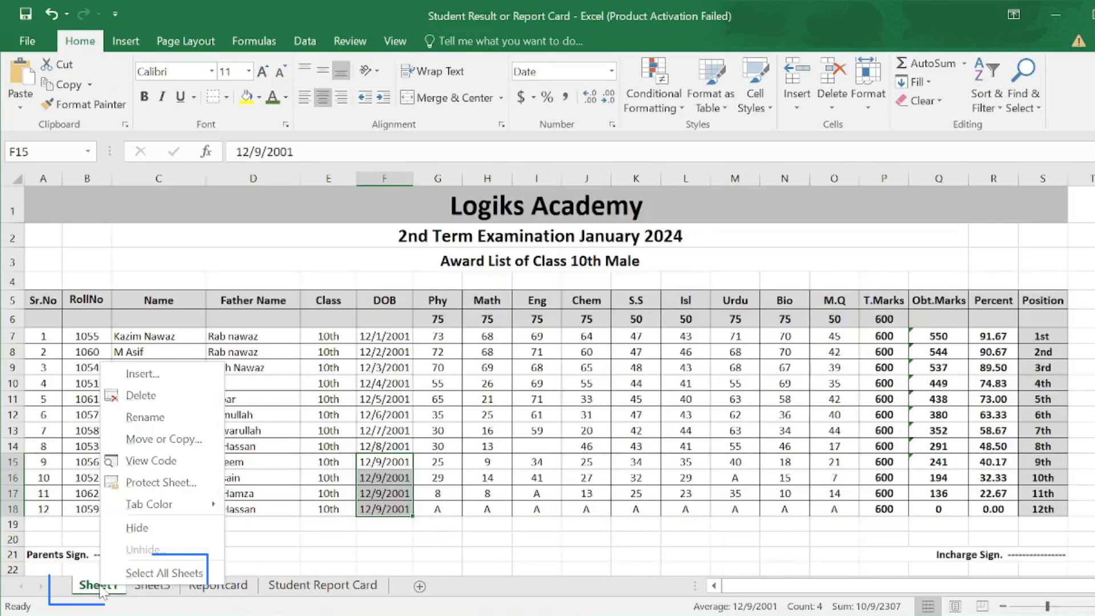
click(145, 416)
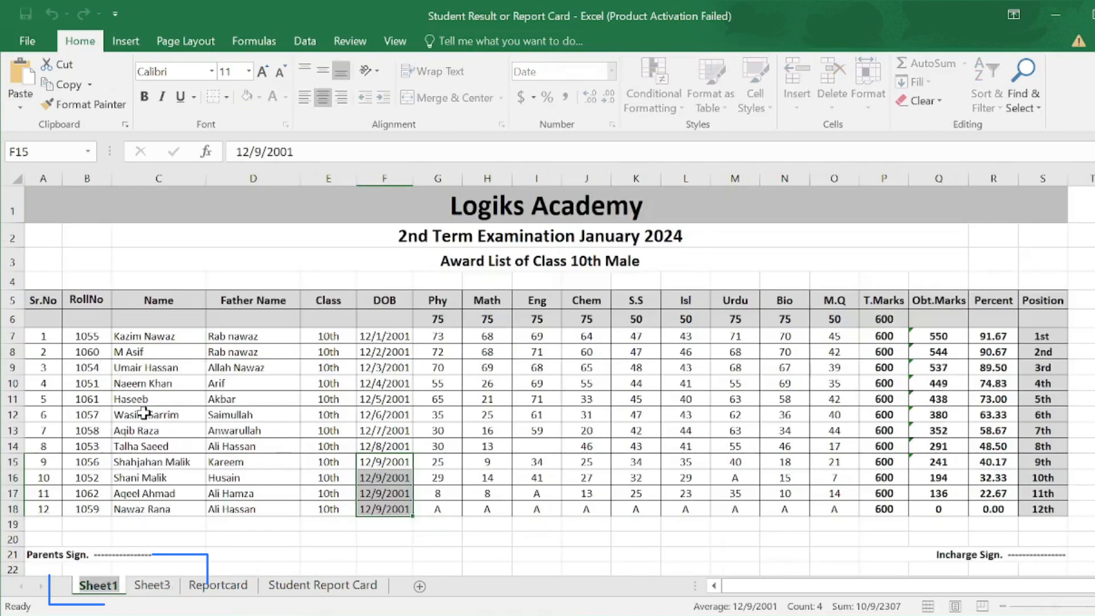
key(BackSpace)
text(Database)
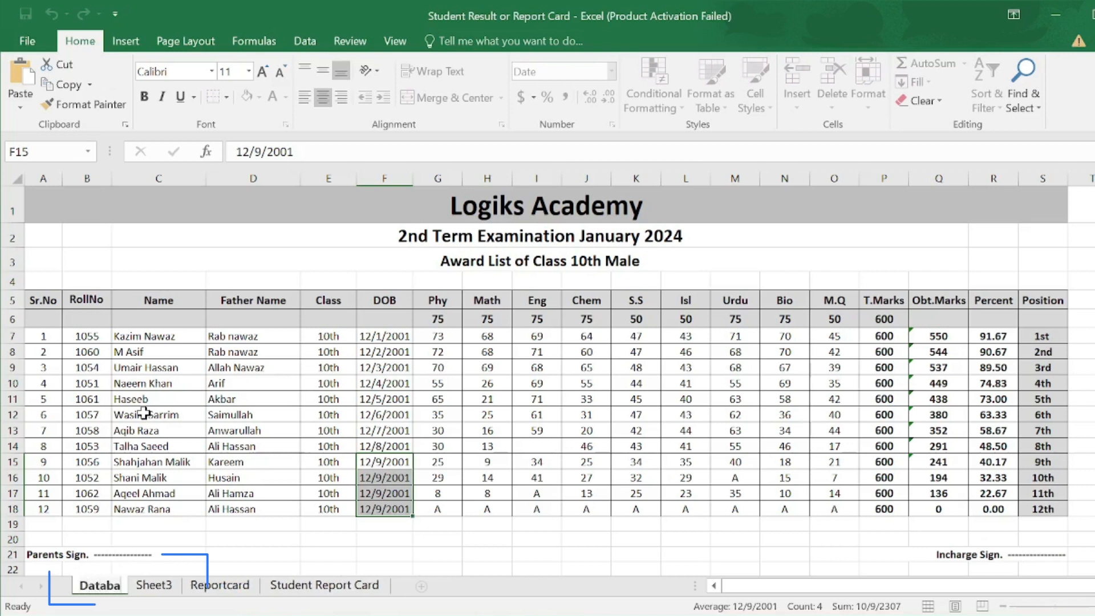
- Rename the new Sheet3 to 'Std Report card'
click(178, 586)
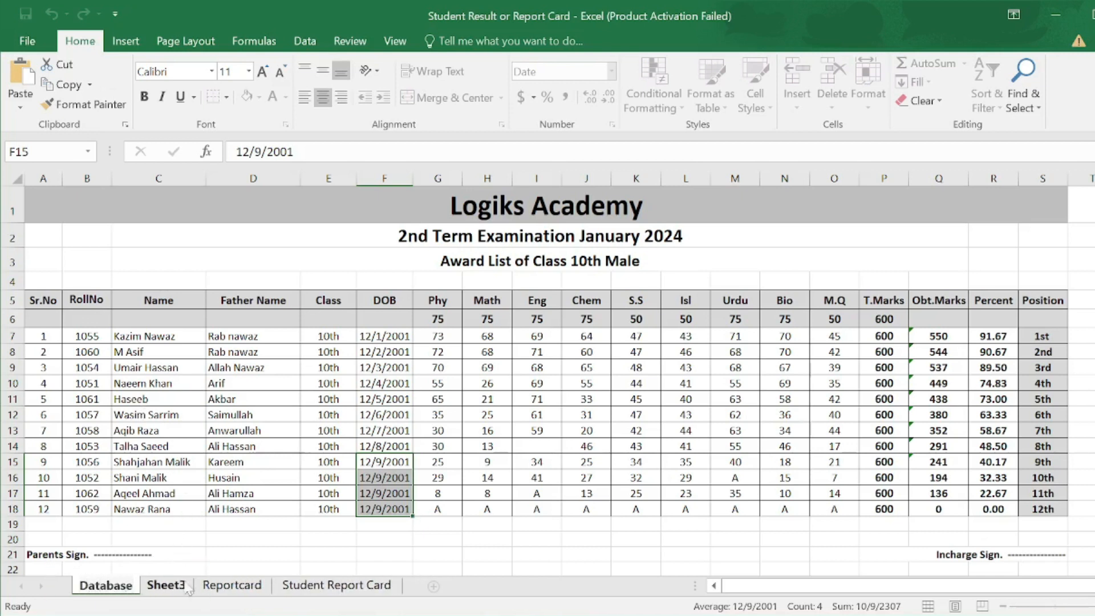
right_click(181, 587)
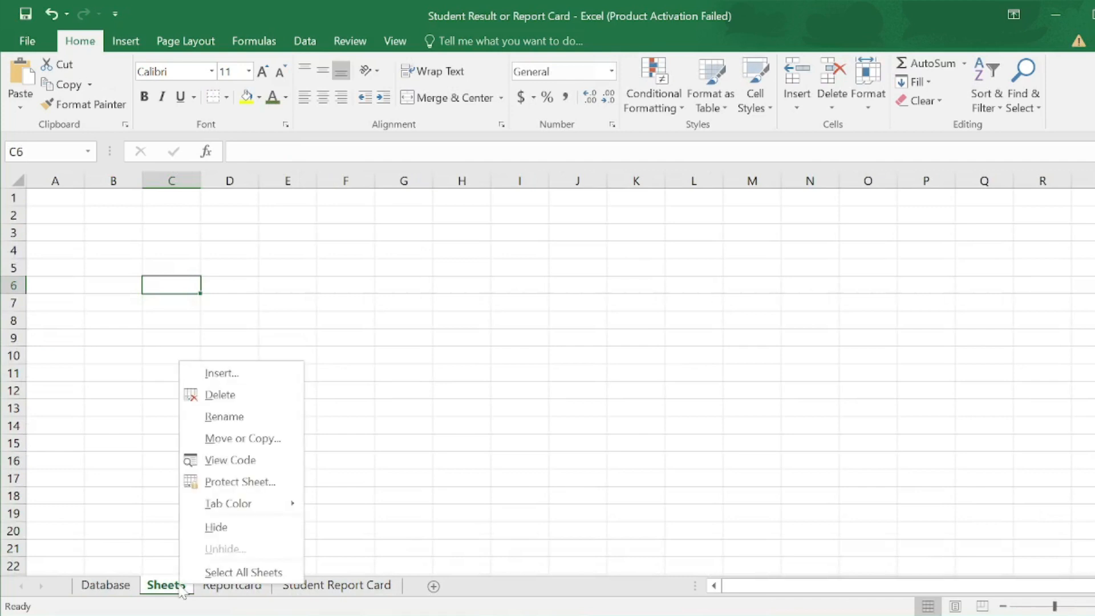
click(220, 418)
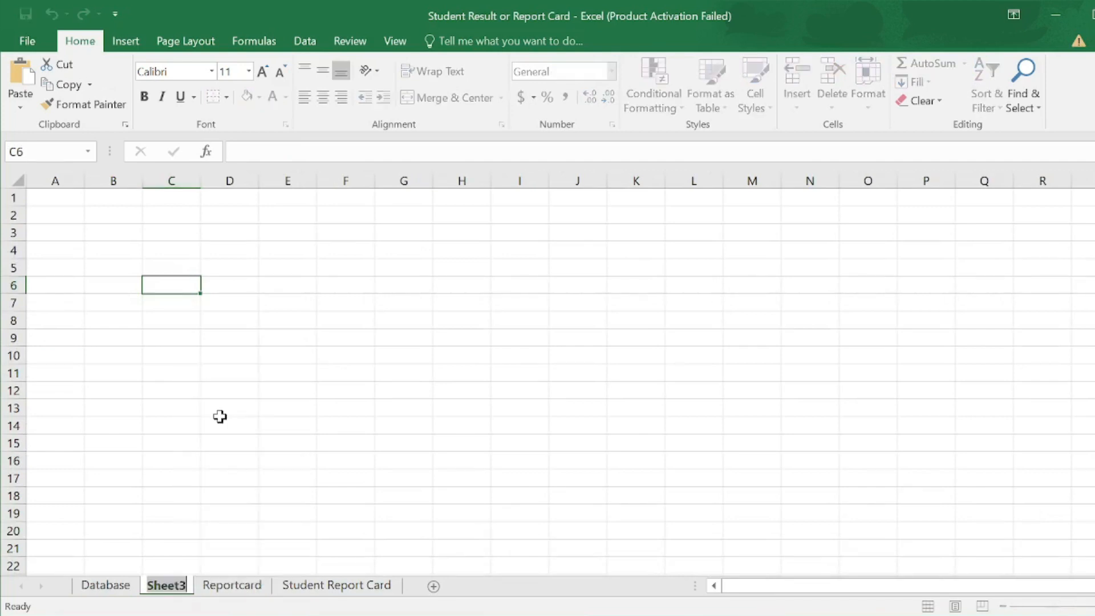
text(Std Report)
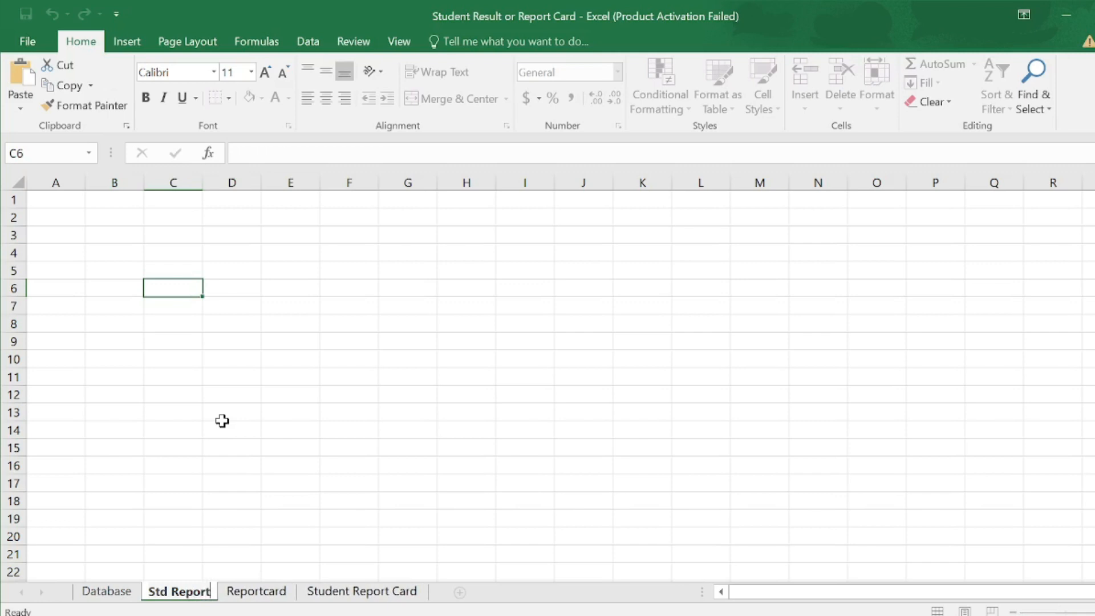
text( card)
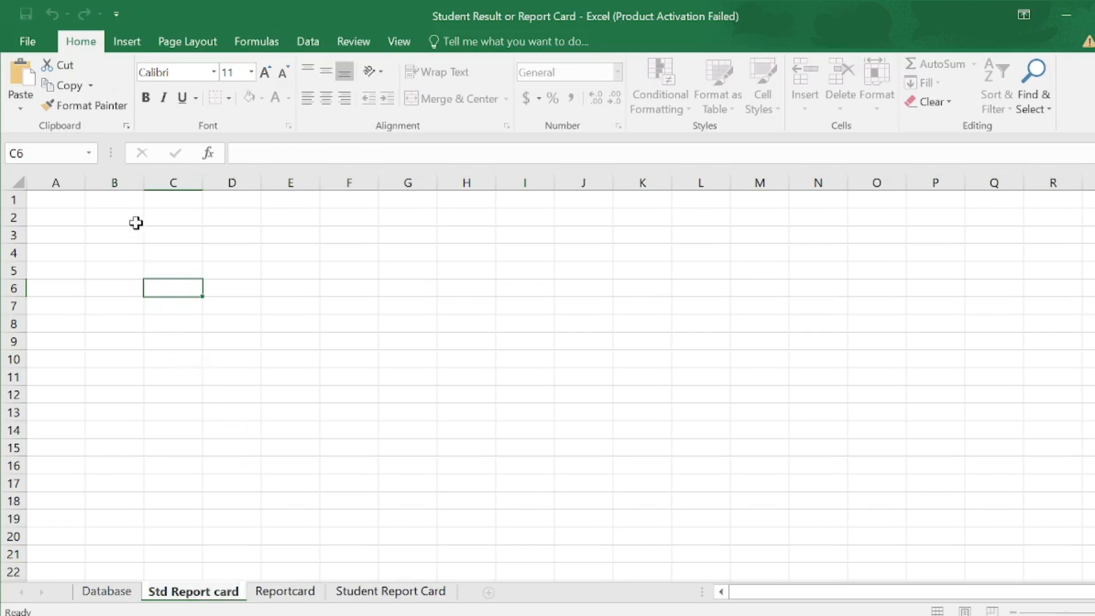
- Give cells C3:J31 a light green fill colour
drag(148, 236, 575, 499)
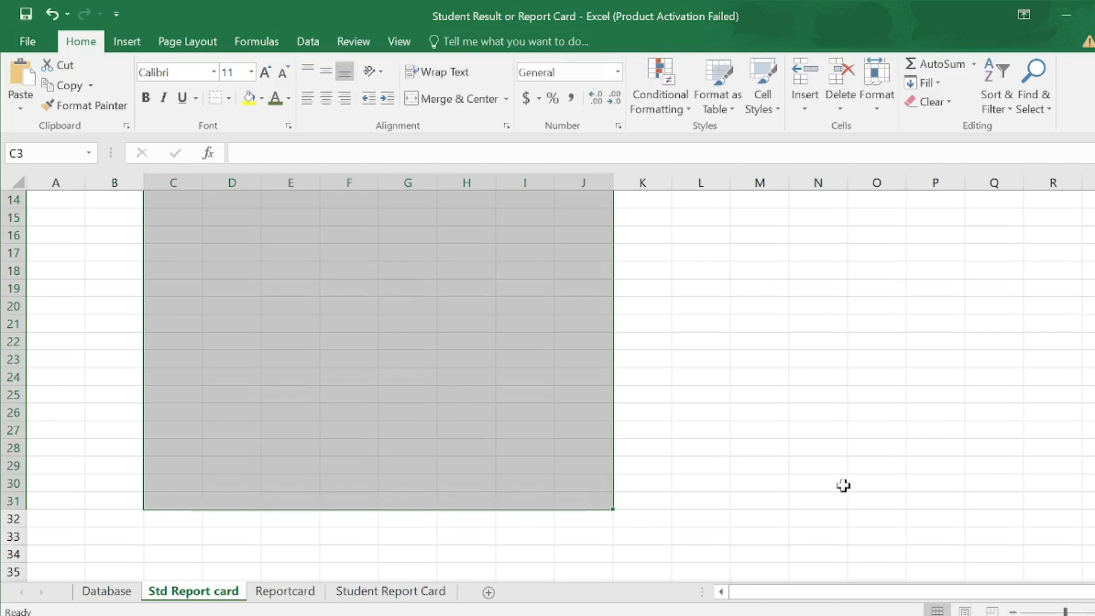
scroll(844, 486, down, 3)
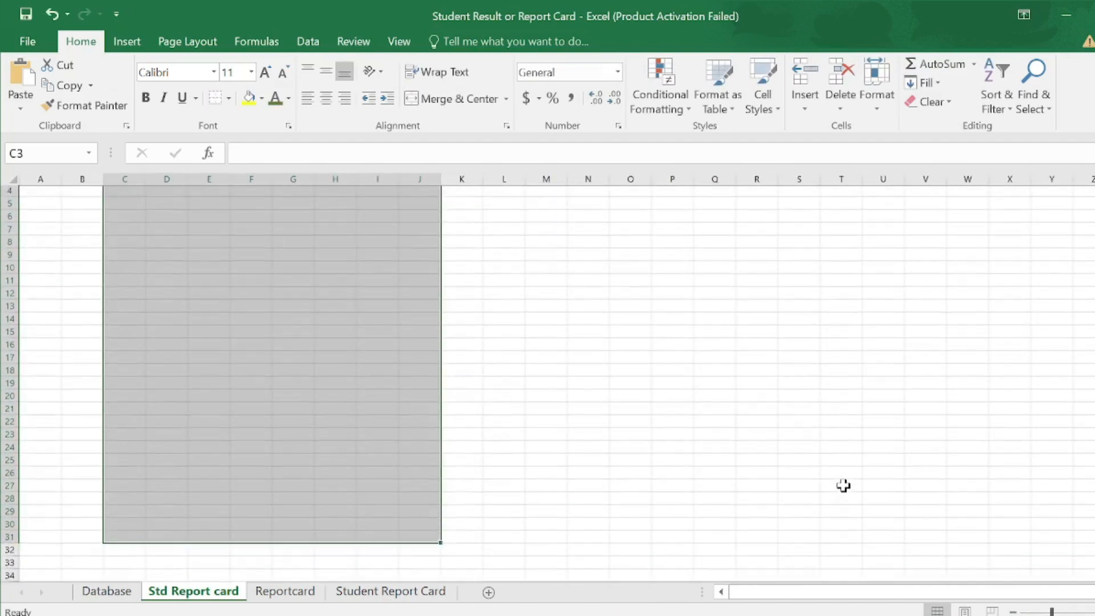
scroll(844, 485, up, 1)
scroll(844, 486, down, 1)
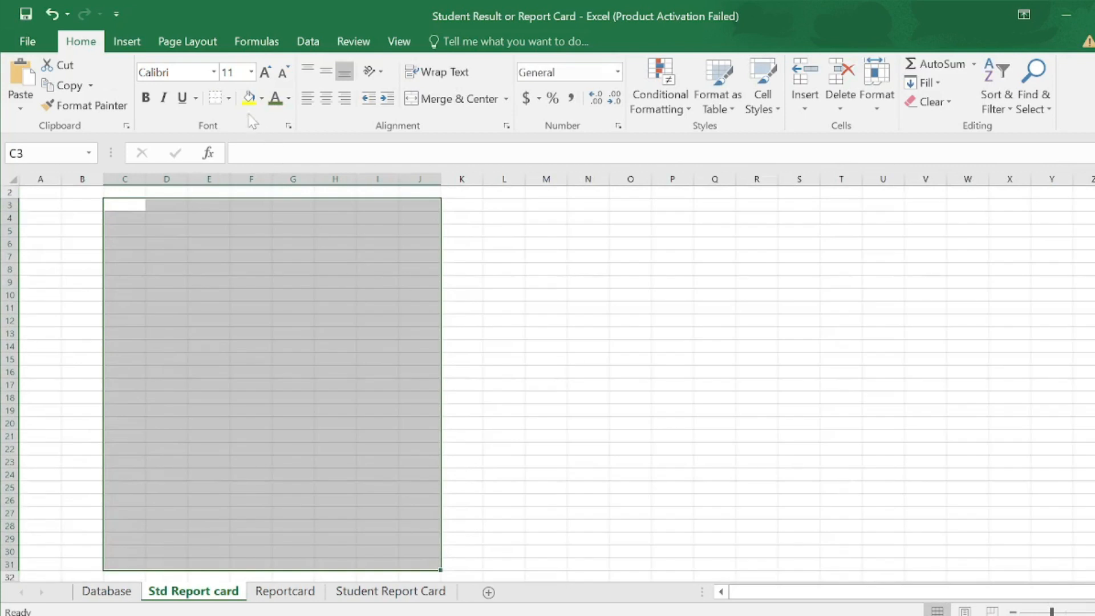
click(262, 98)
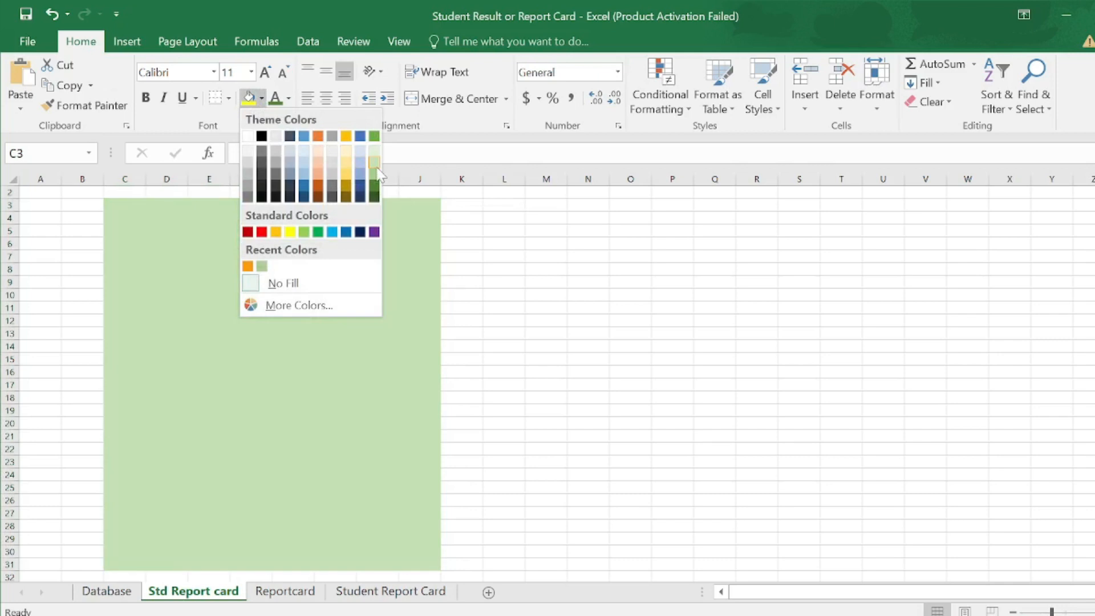
click(374, 174)
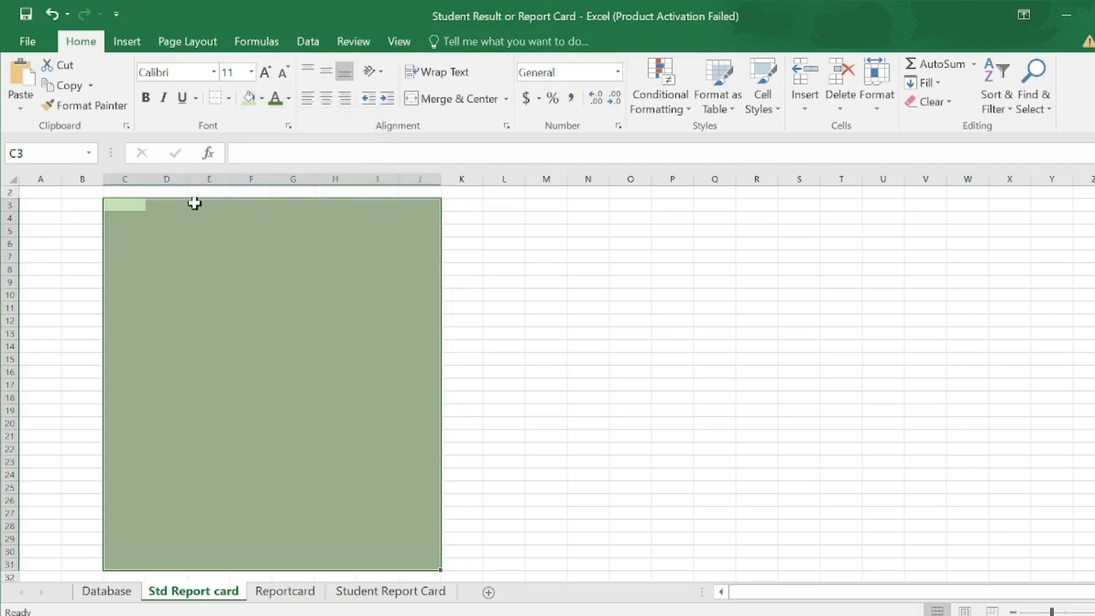
click(133, 43)
- Draw a Frame shape over the green block and thin its border
click(262, 63)
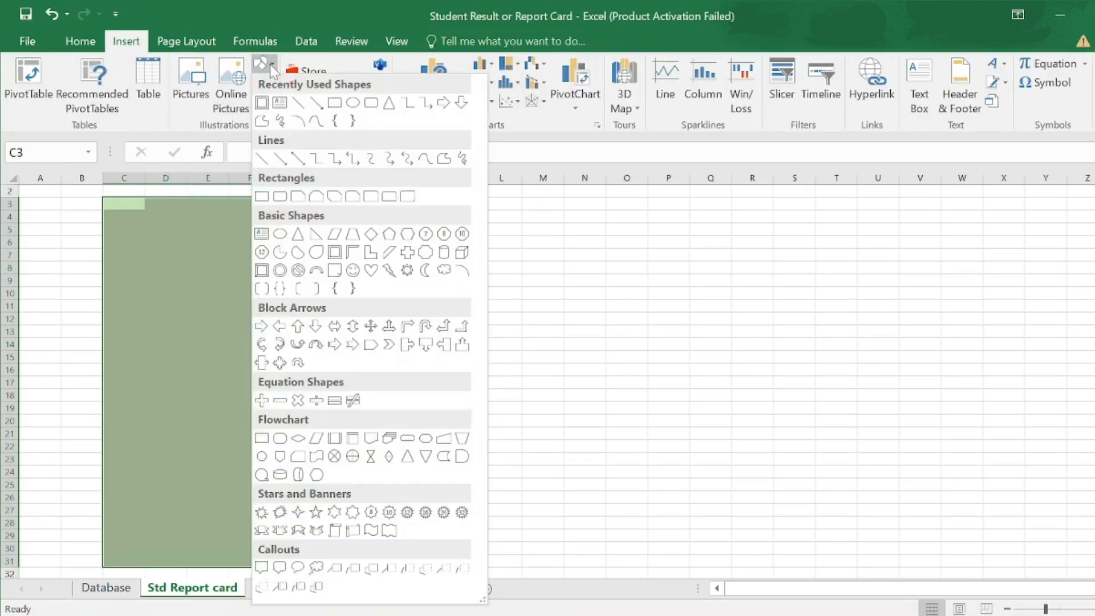
click(334, 252)
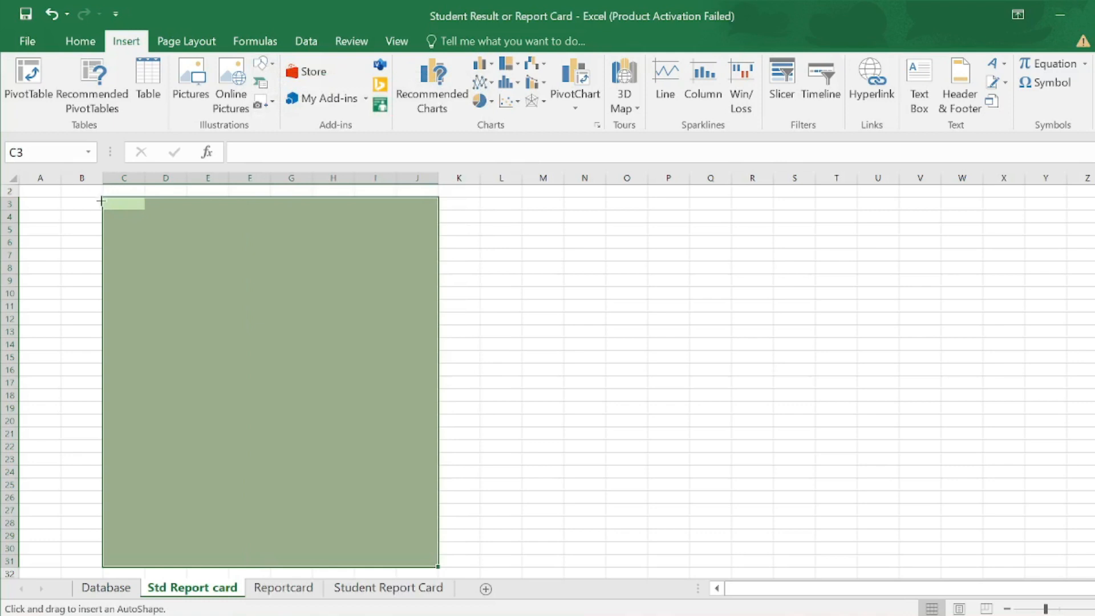
drag(106, 198, 425, 428)
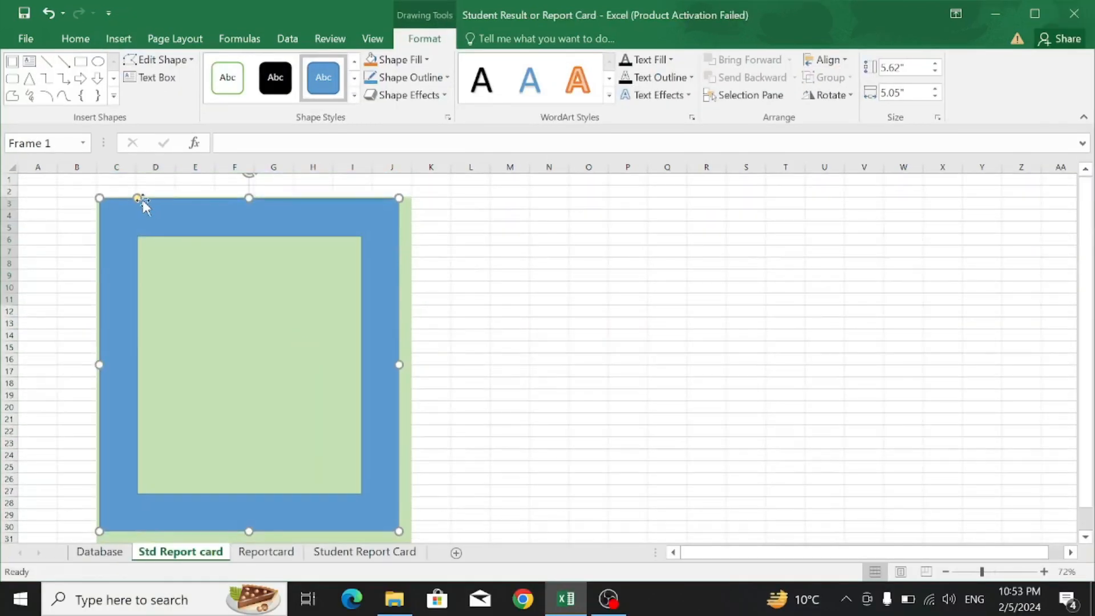
drag(139, 199, 110, 211)
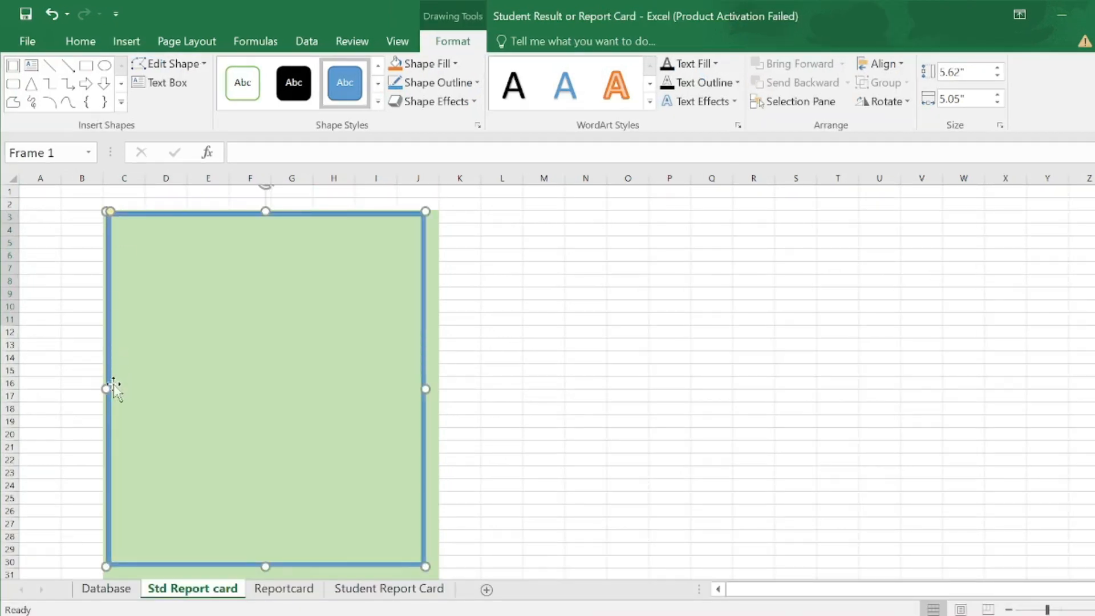
- Resize the frame to match the green block, about 5.85" tall by 5.32" wide
drag(106, 389, 102, 389)
drag(264, 211, 264, 208)
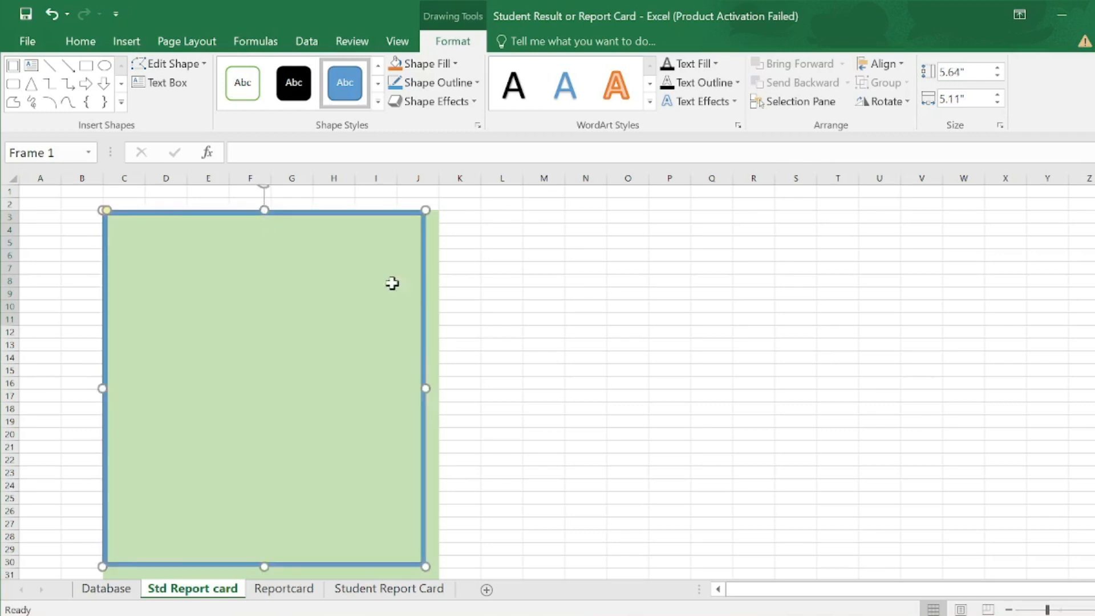
drag(424, 392, 439, 391)
scroll(314, 543, down, 1)
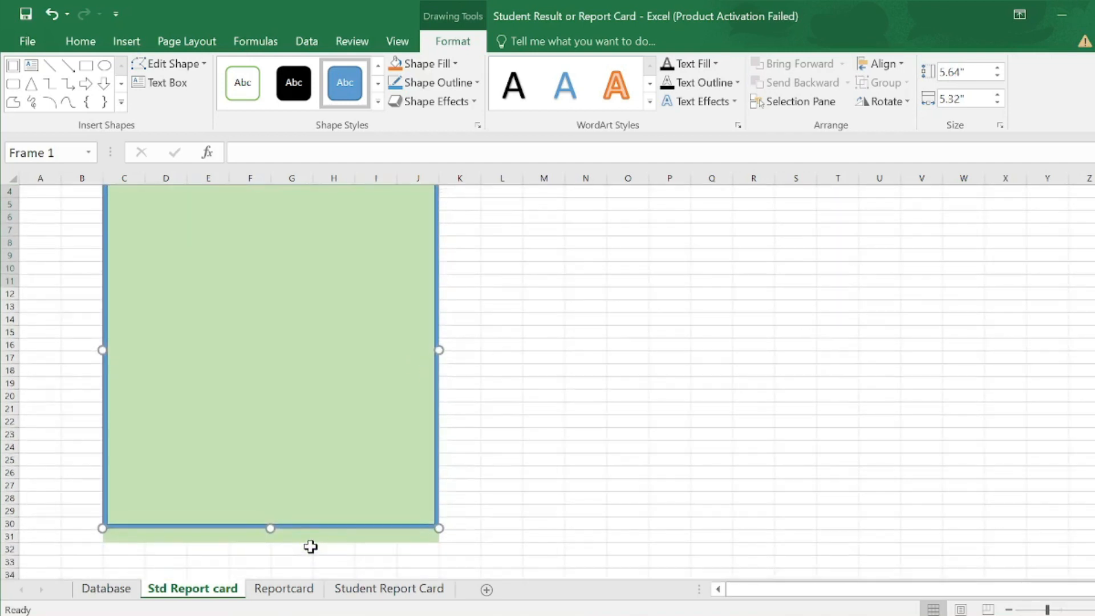
drag(270, 529, 270, 540)
scroll(274, 417, up, 1)
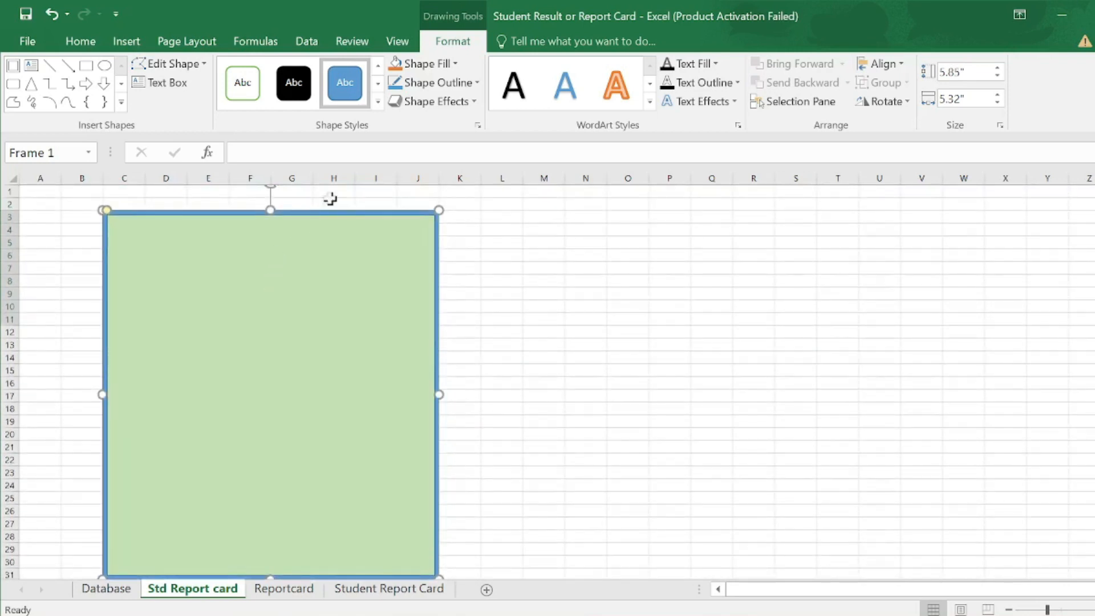
click(456, 64)
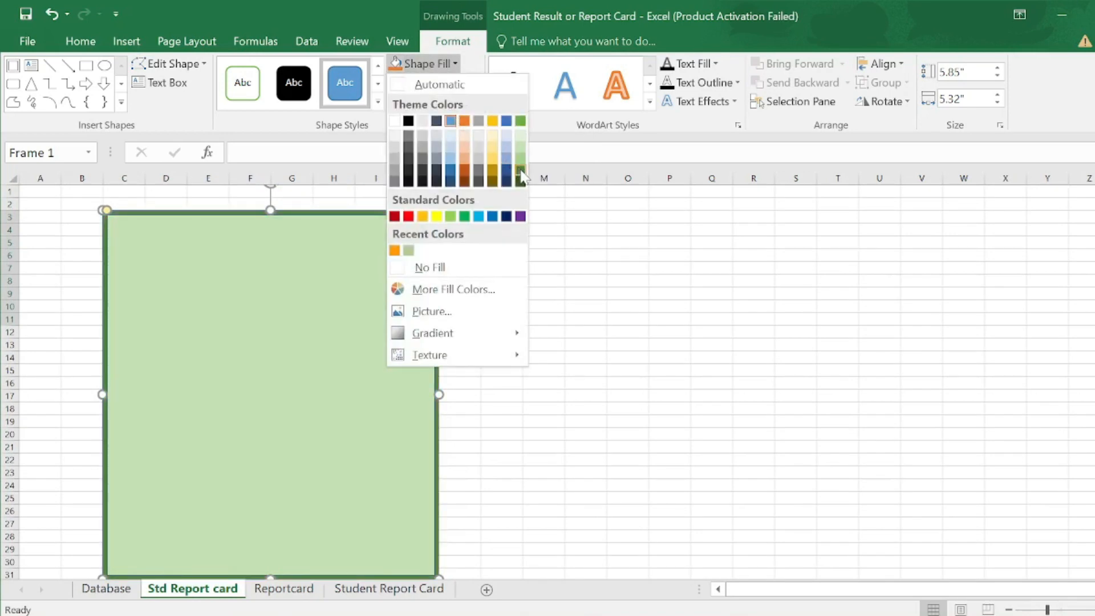
click(521, 161)
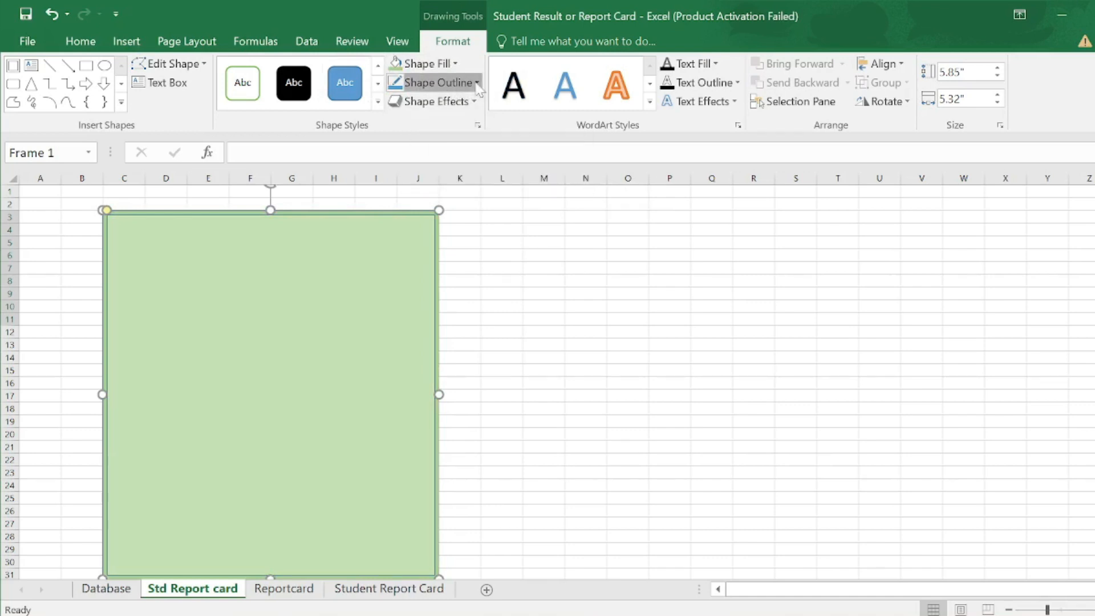
click(476, 83)
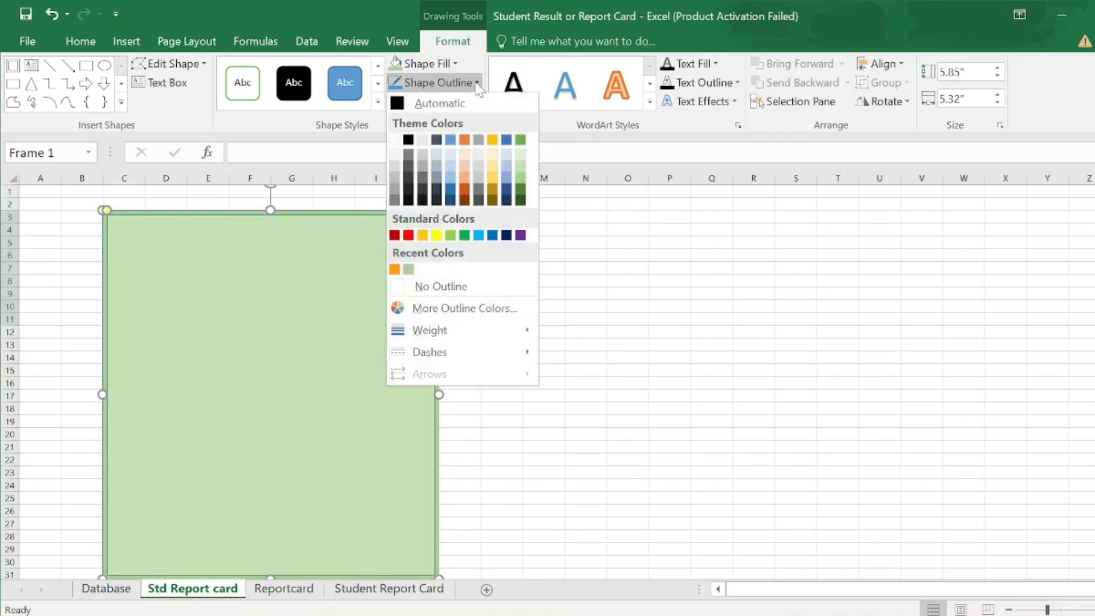
click(403, 286)
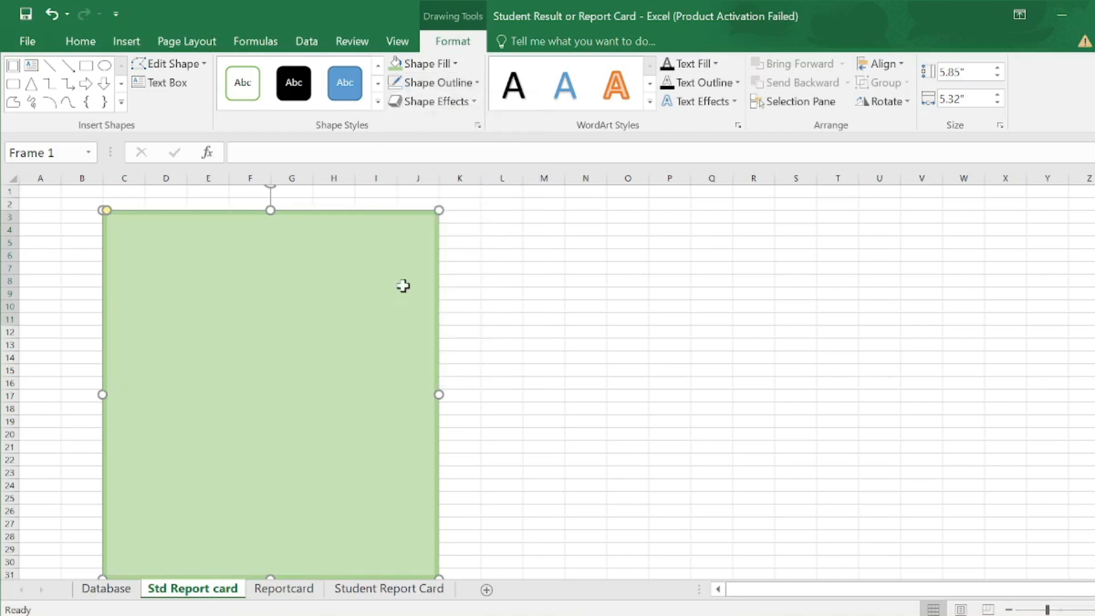
right_click(439, 301)
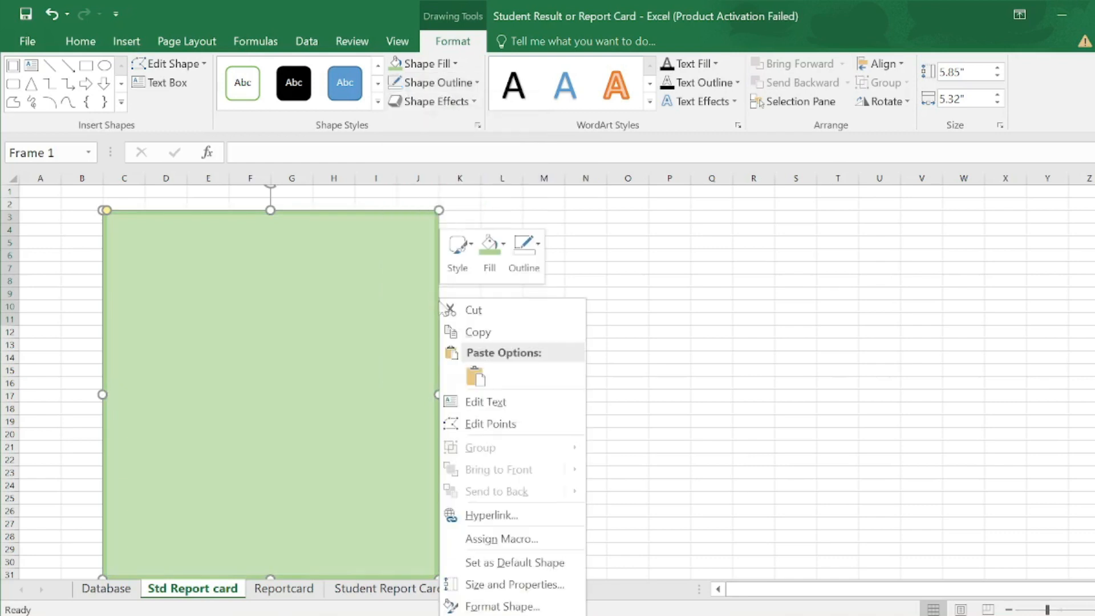
click(539, 588)
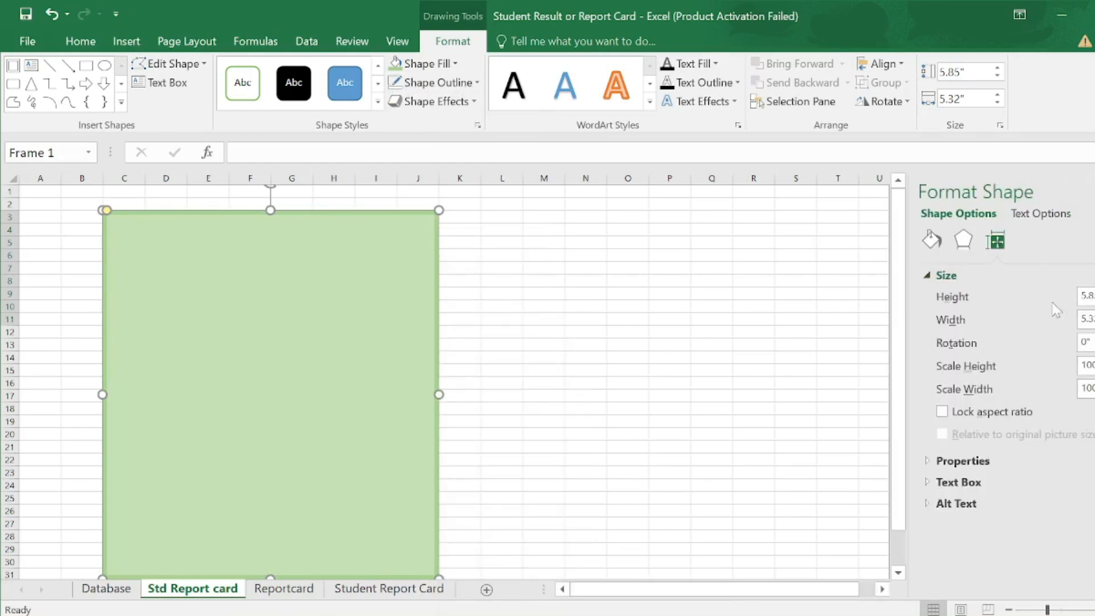
click(1044, 280)
click(932, 300)
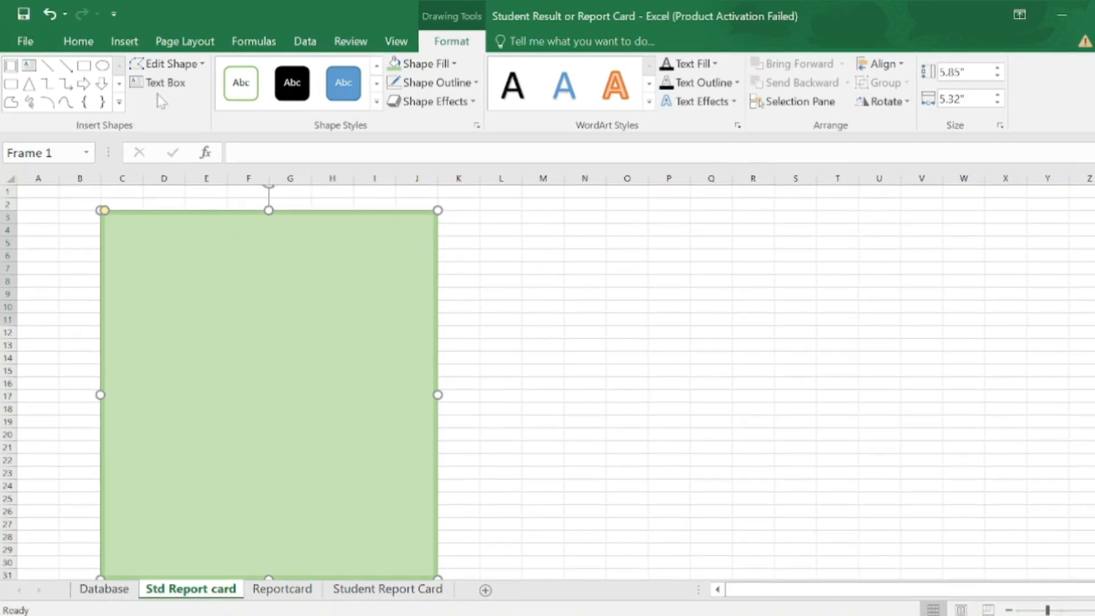
- Add a text box reading 'Logiks Academy' in bold 20 pt near the frame's top
click(123, 41)
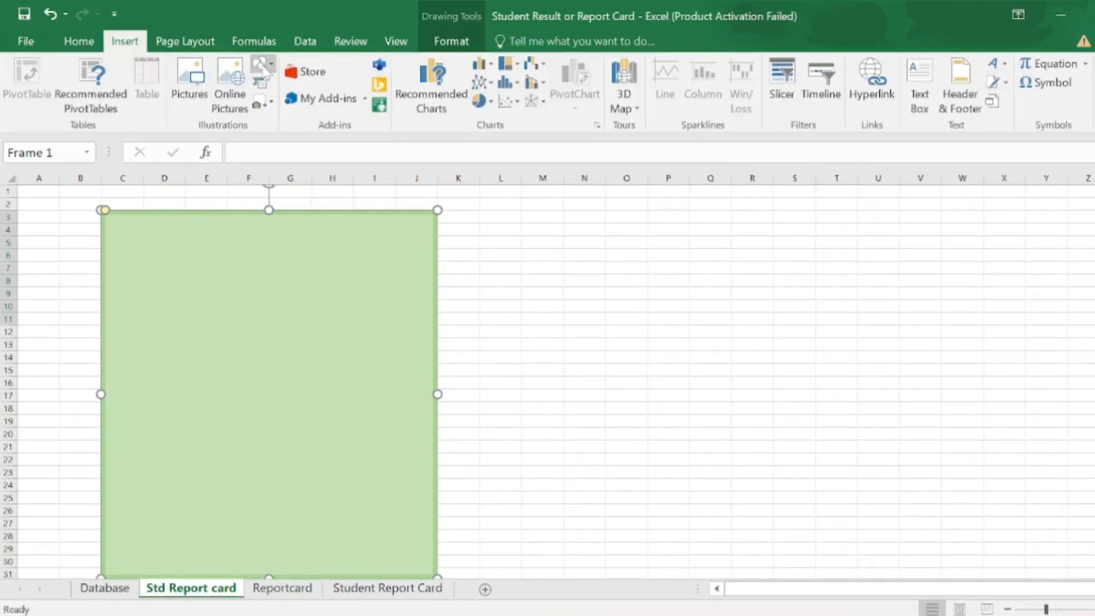
click(262, 64)
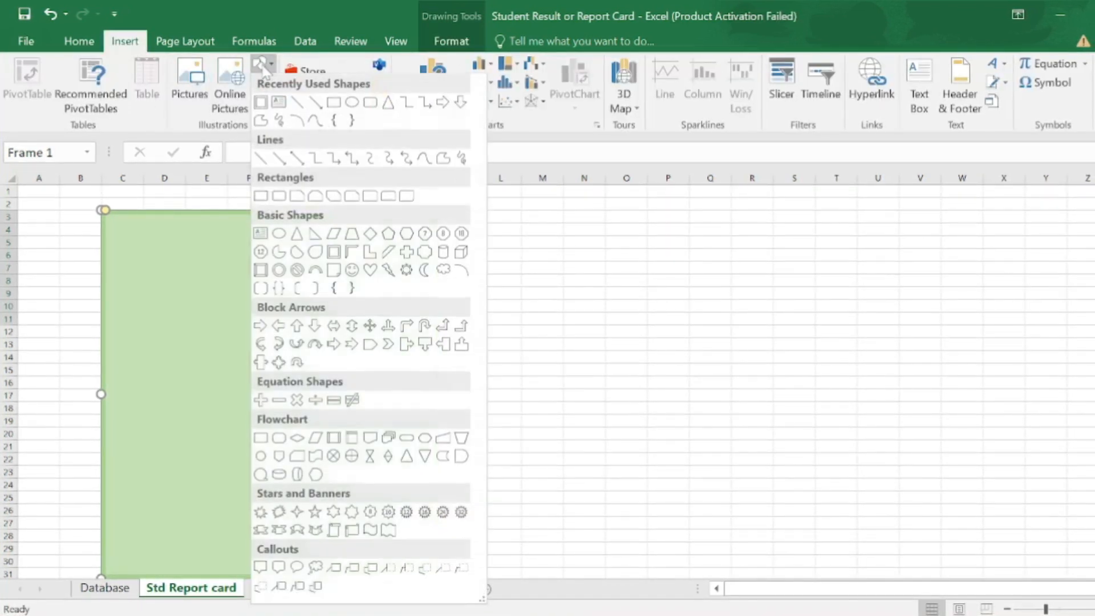
click(278, 103)
drag(163, 241, 368, 268)
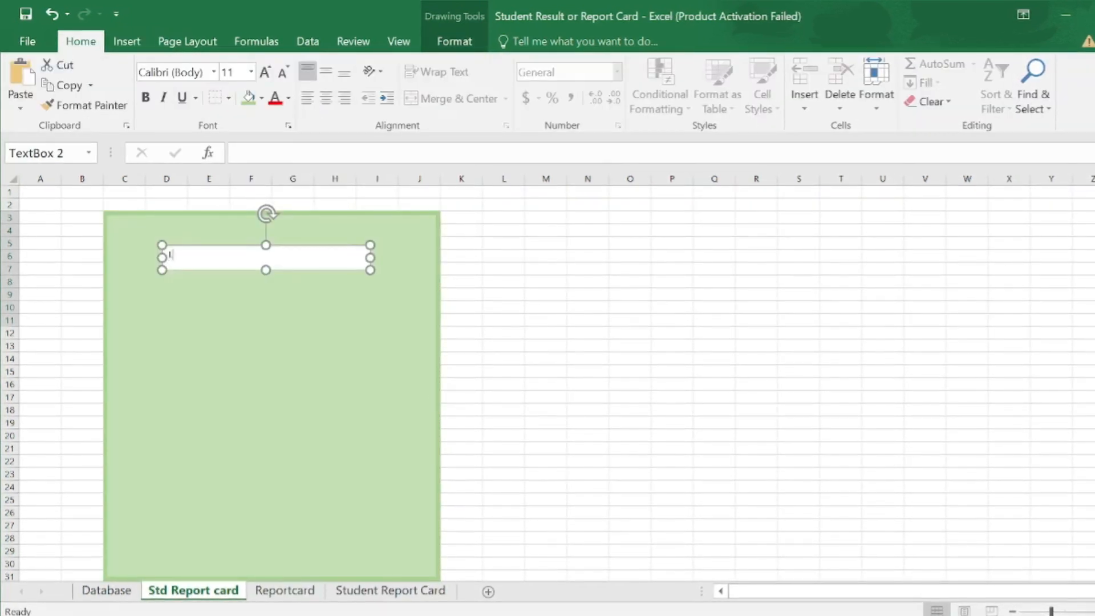
text(Logiks Academy)
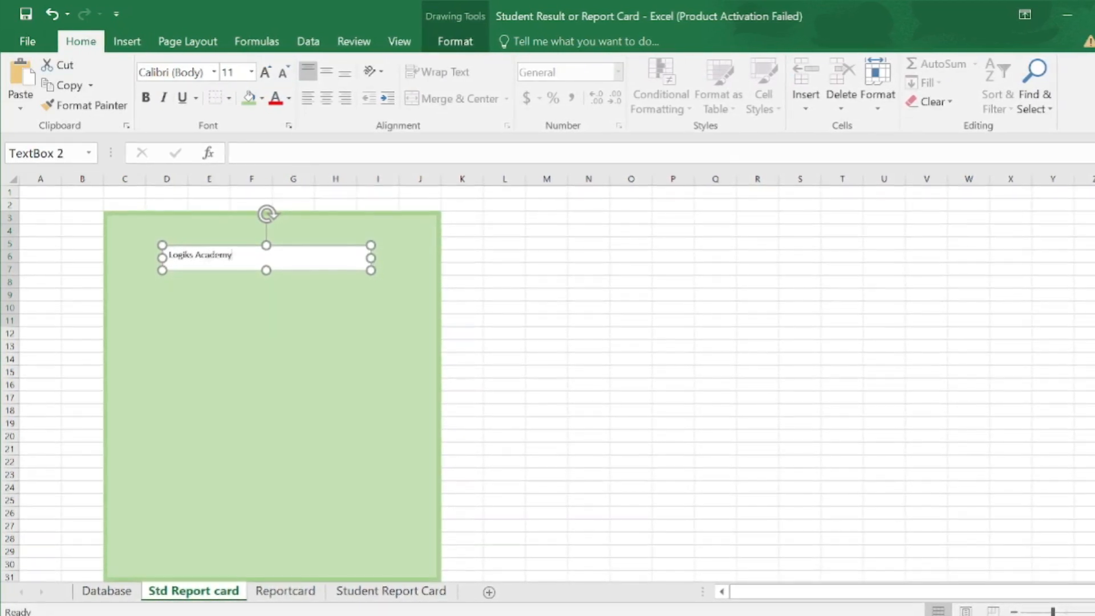
drag(230, 252, 166, 252)
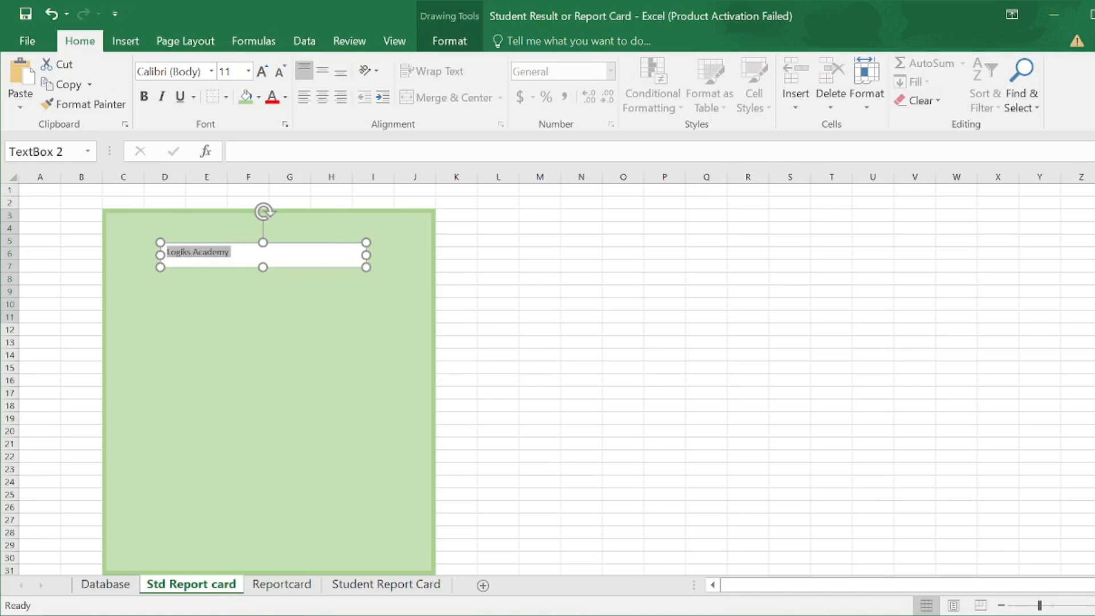
click(181, 228)
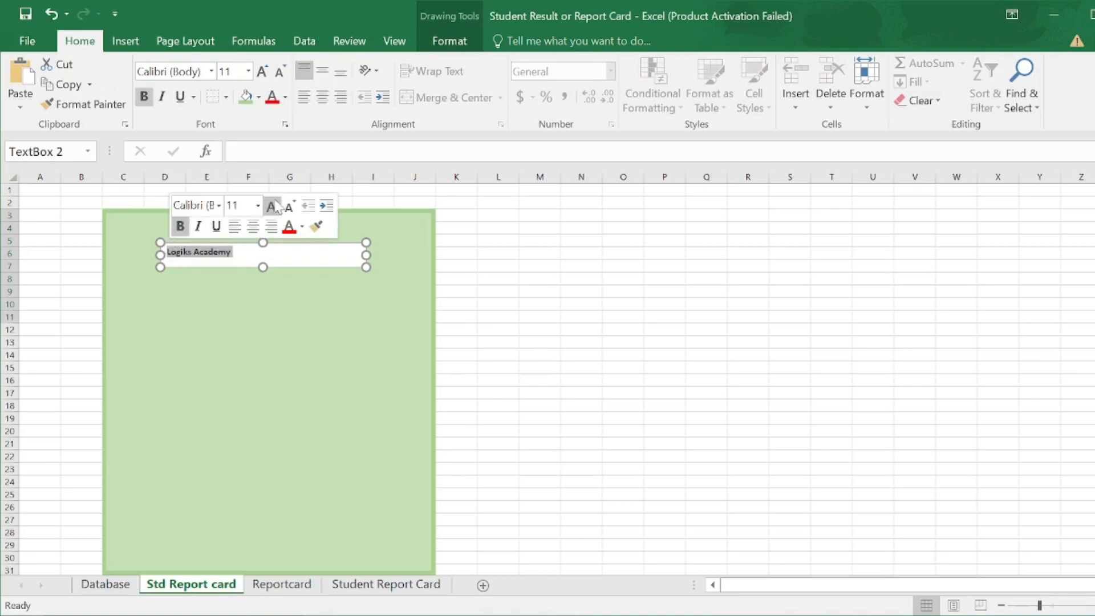
click(258, 205)
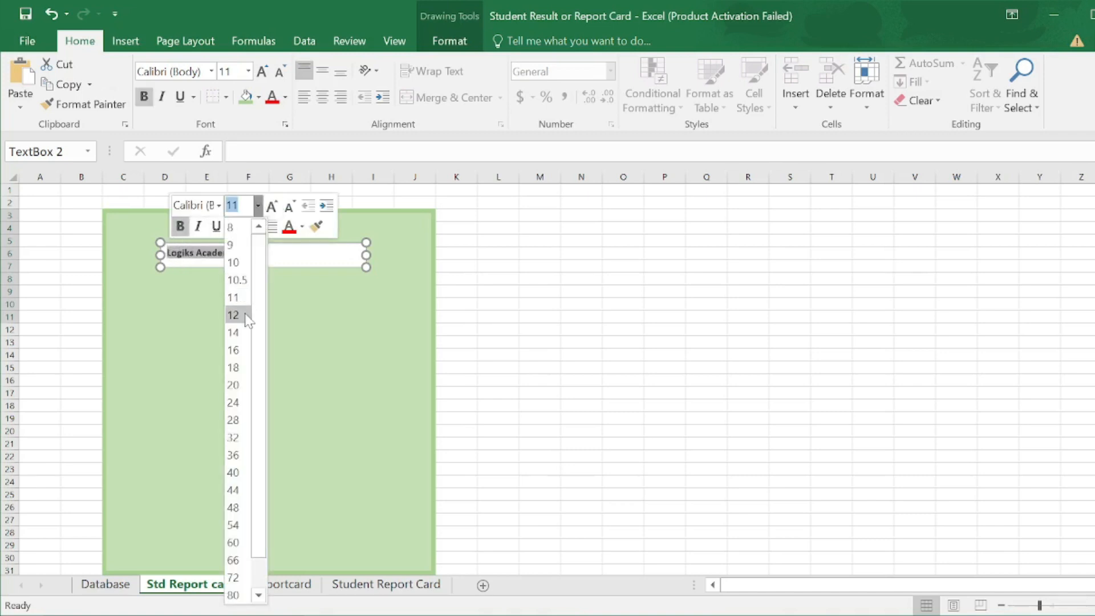
click(234, 385)
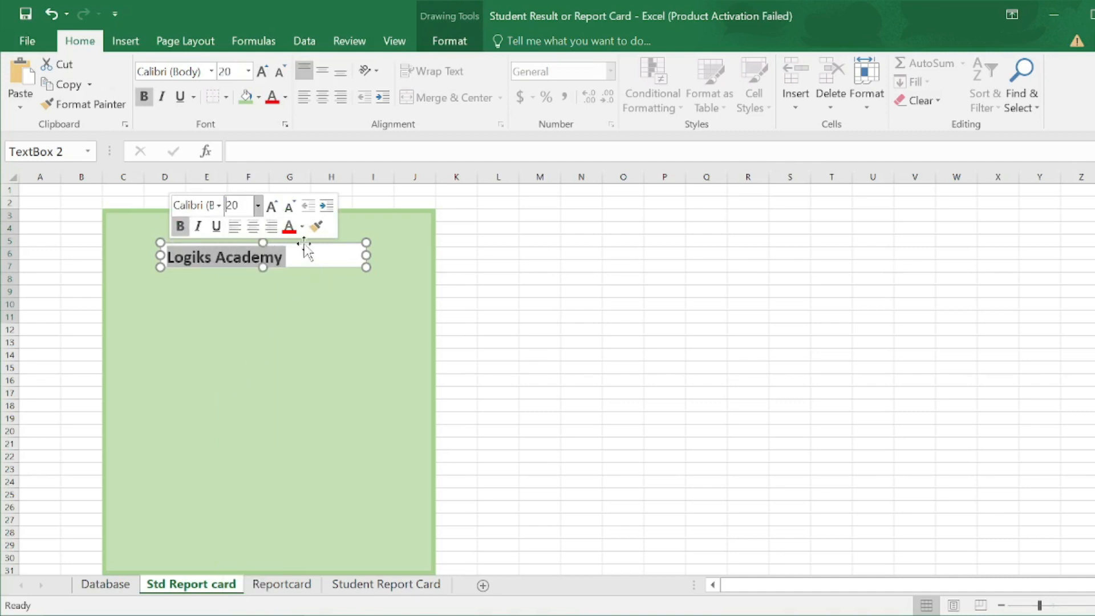
drag(304, 245, 333, 221)
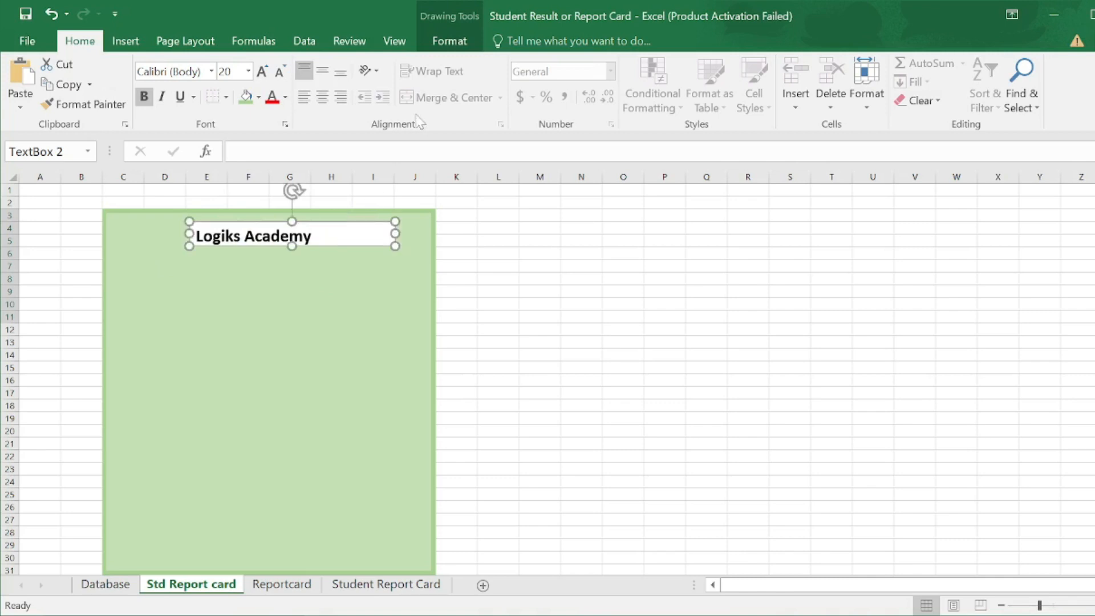
- Set the title box to No Fill and No Outline
click(450, 41)
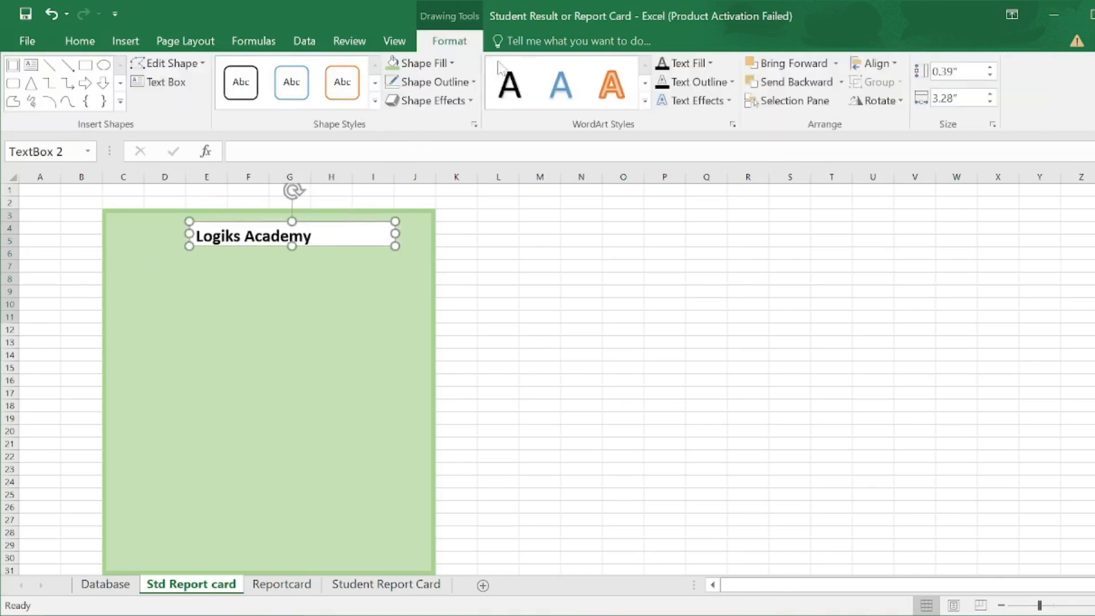
click(452, 64)
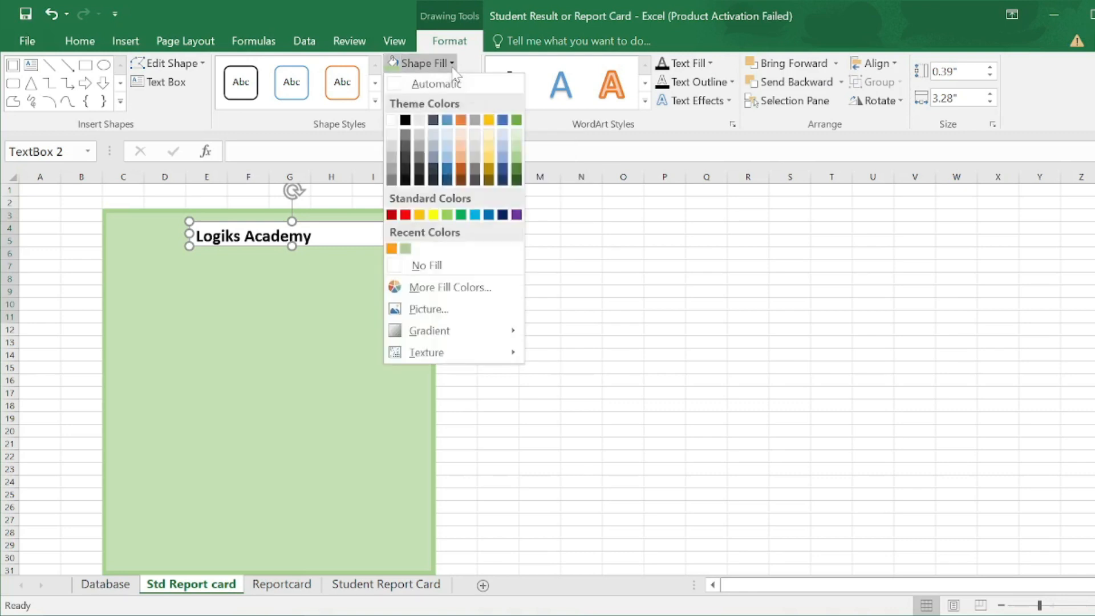
click(398, 268)
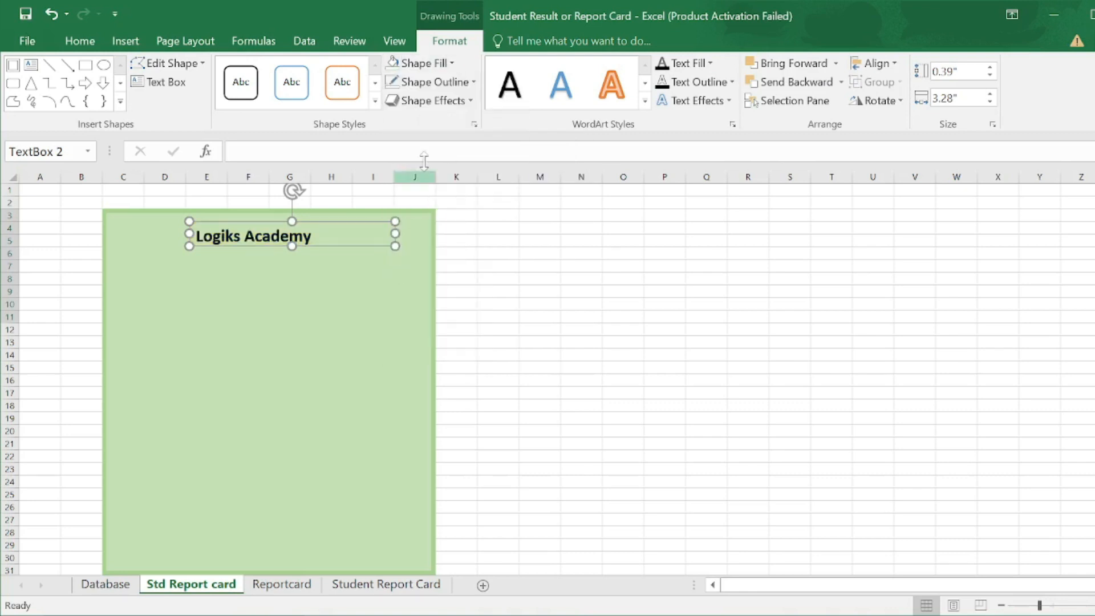
click(474, 83)
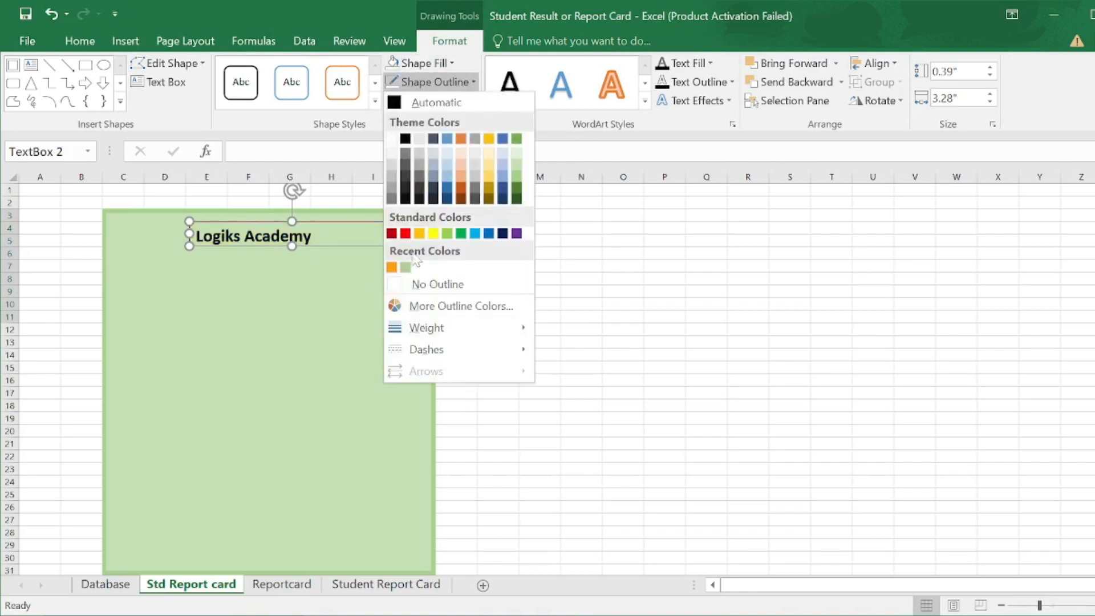
click(399, 284)
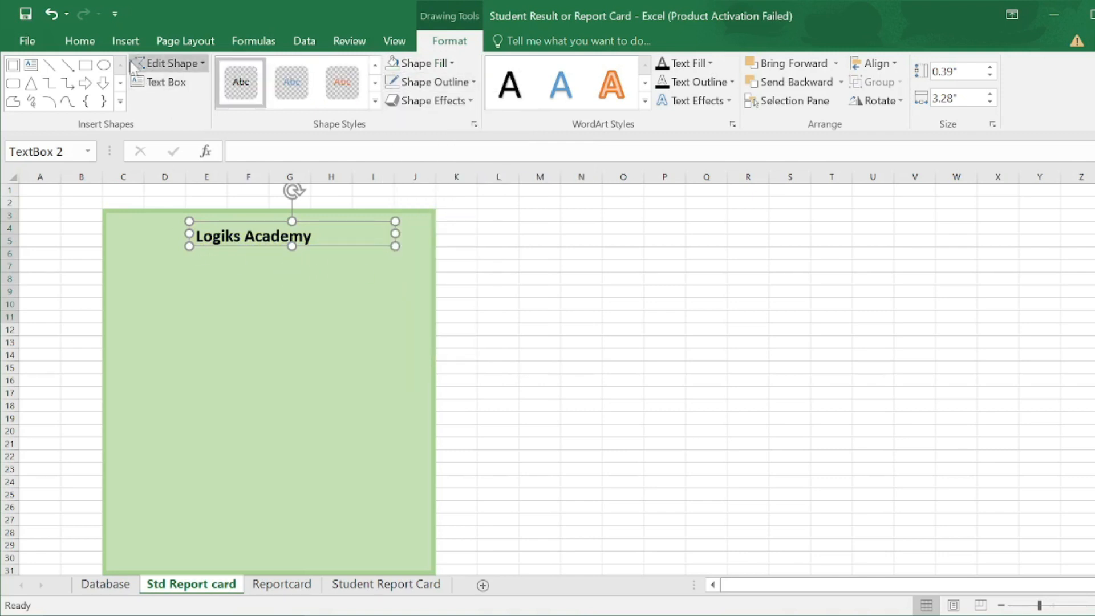
- Add a second text box with 'Dhakki Dera Ismail Khan' in bold red 14 pt
click(127, 42)
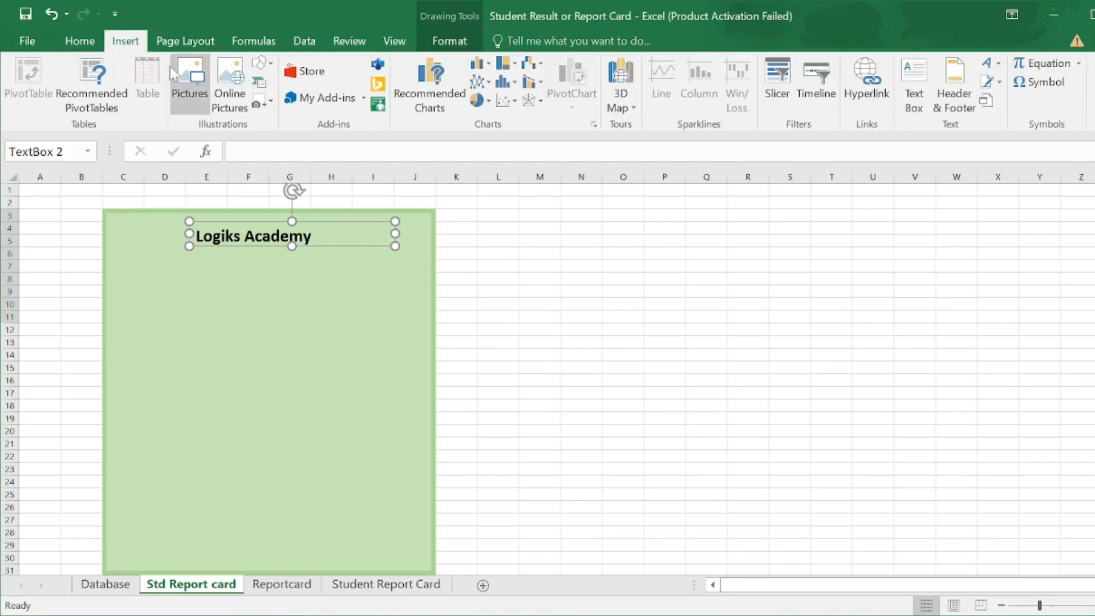
click(262, 63)
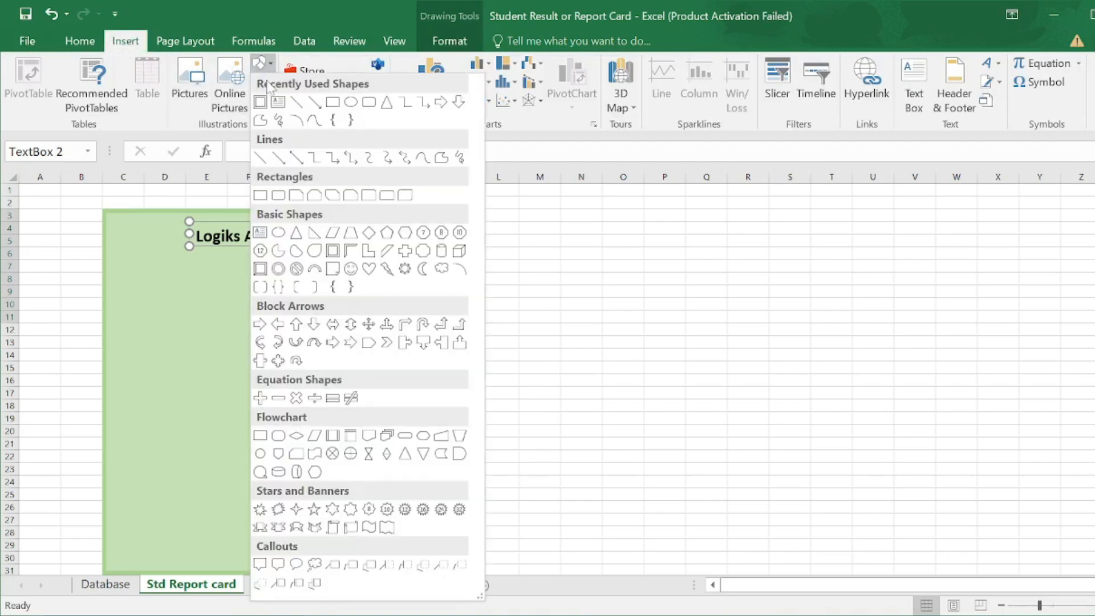
click(278, 102)
drag(173, 278, 365, 320)
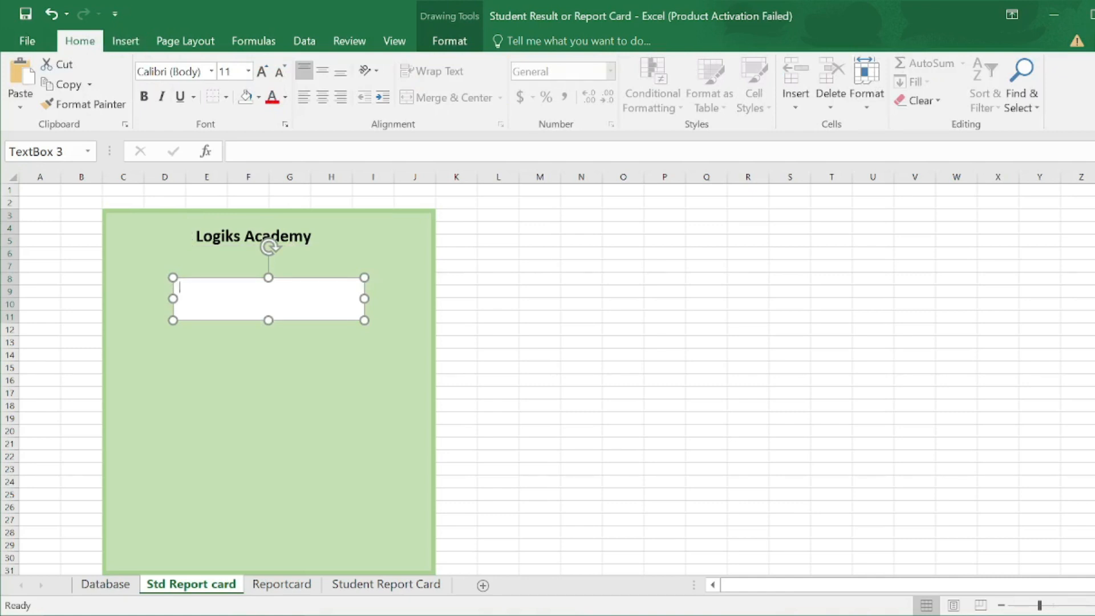
text(kki Dera Ismail Khan)
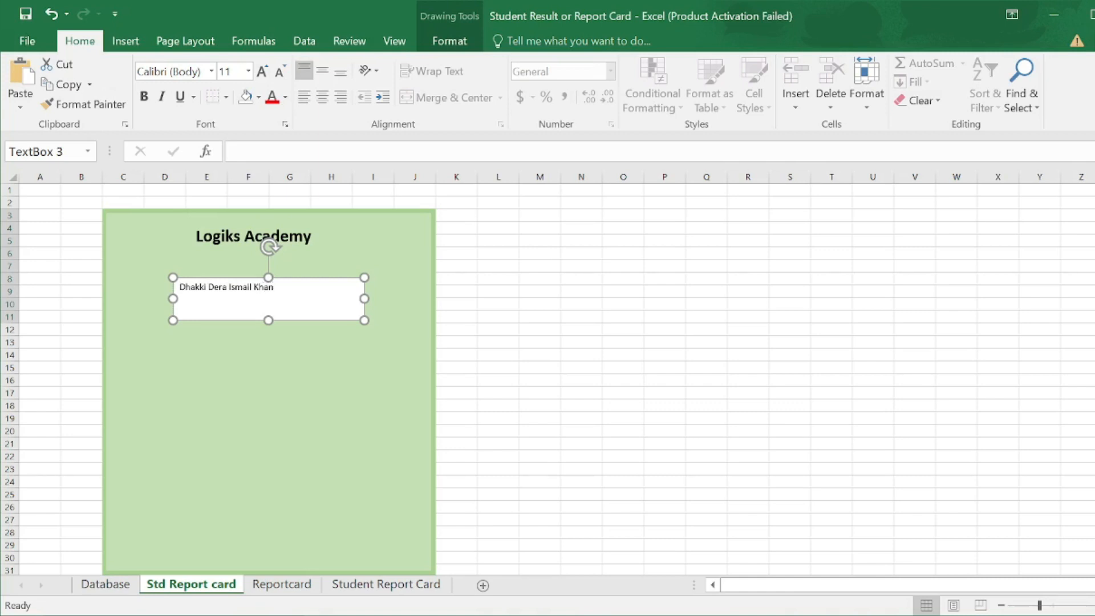
drag(275, 287, 178, 287)
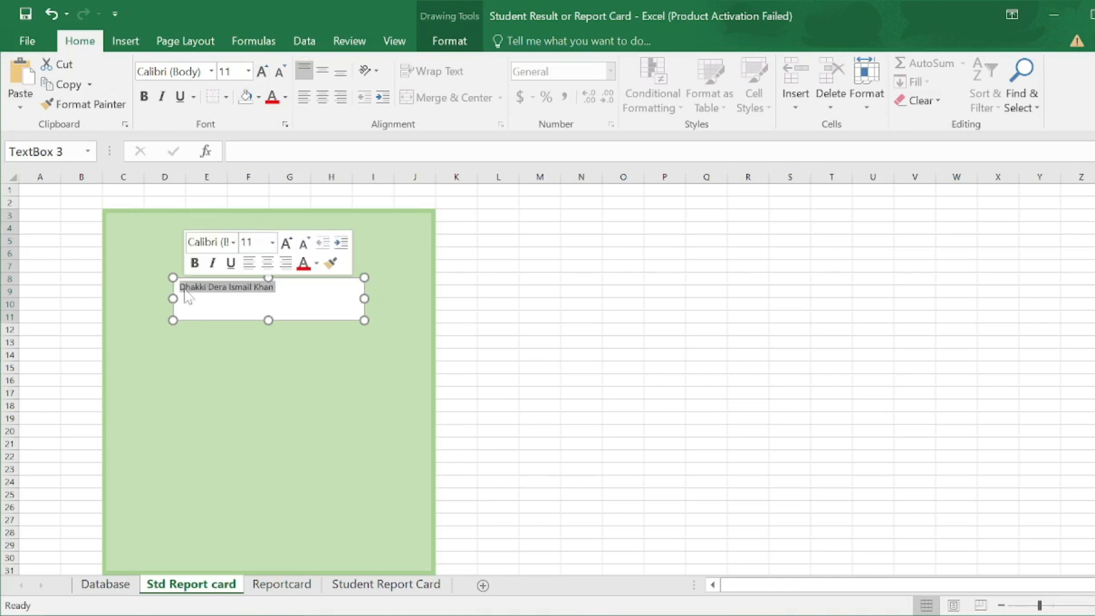
click(193, 265)
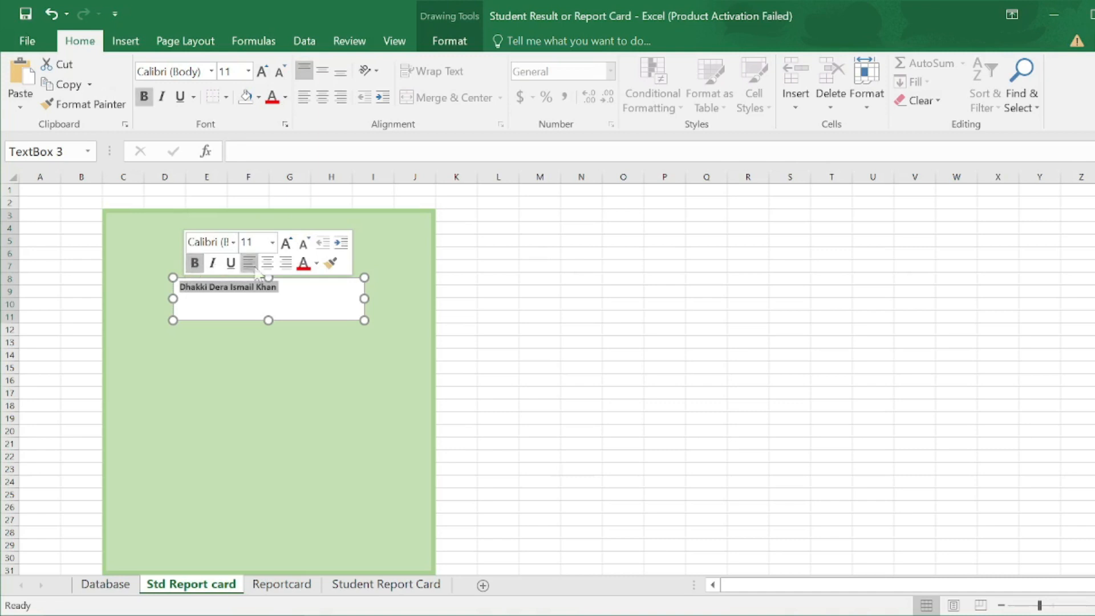
click(305, 268)
click(272, 243)
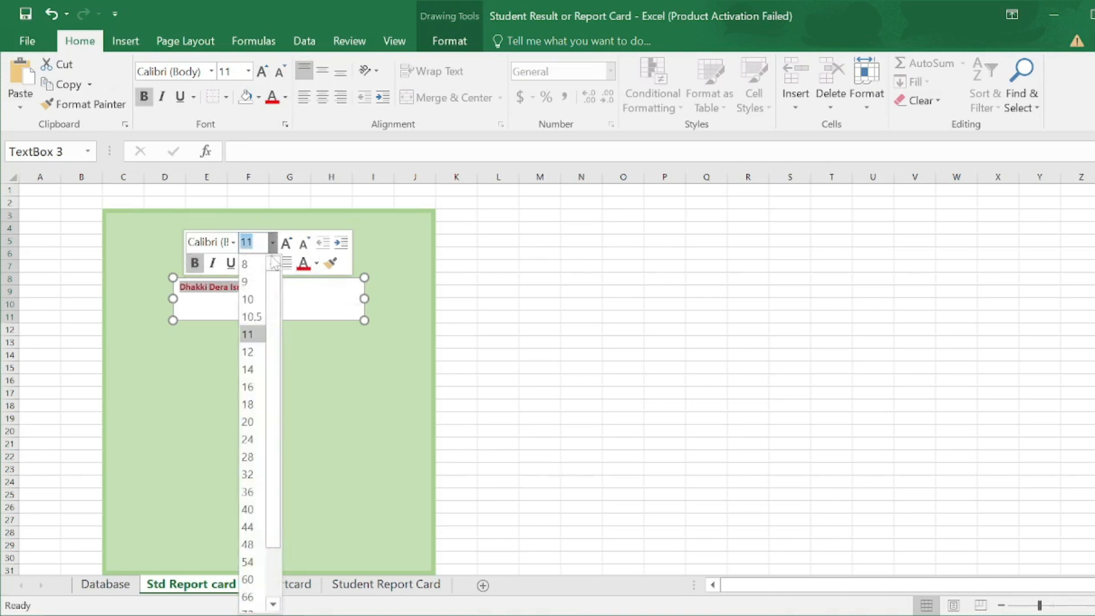
click(248, 369)
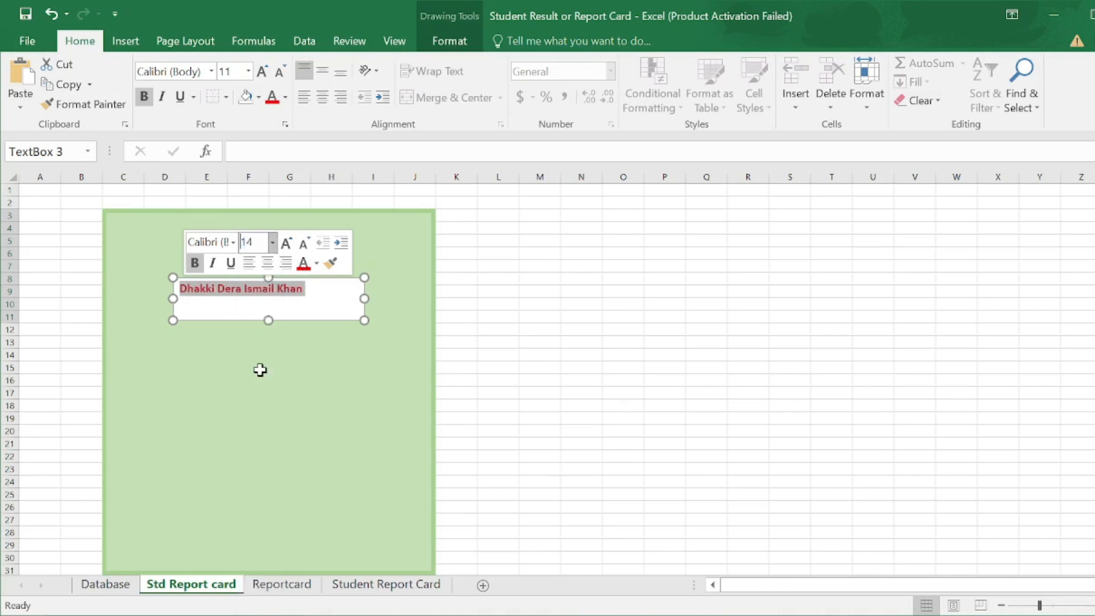
- Remove the subtitle box's fill and outline and place it under the Logiks Academy title
click(449, 41)
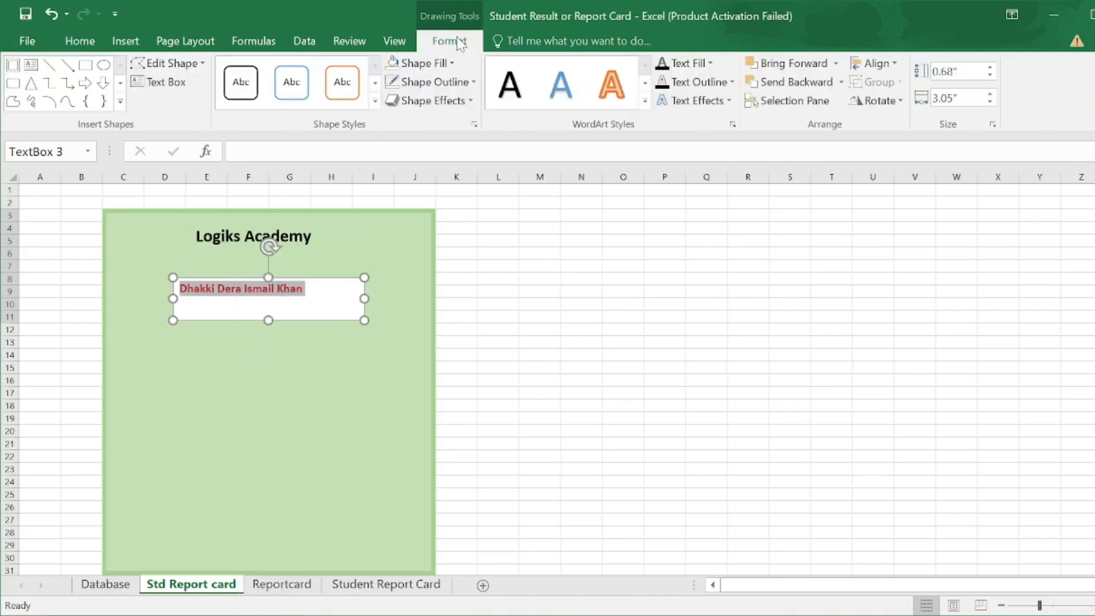
click(456, 64)
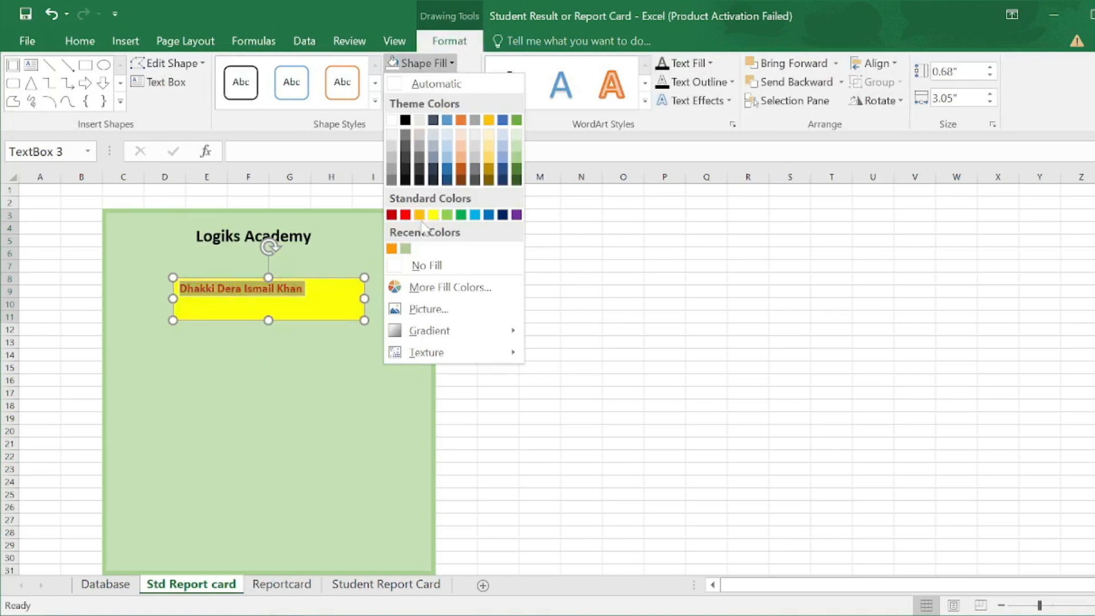
click(422, 266)
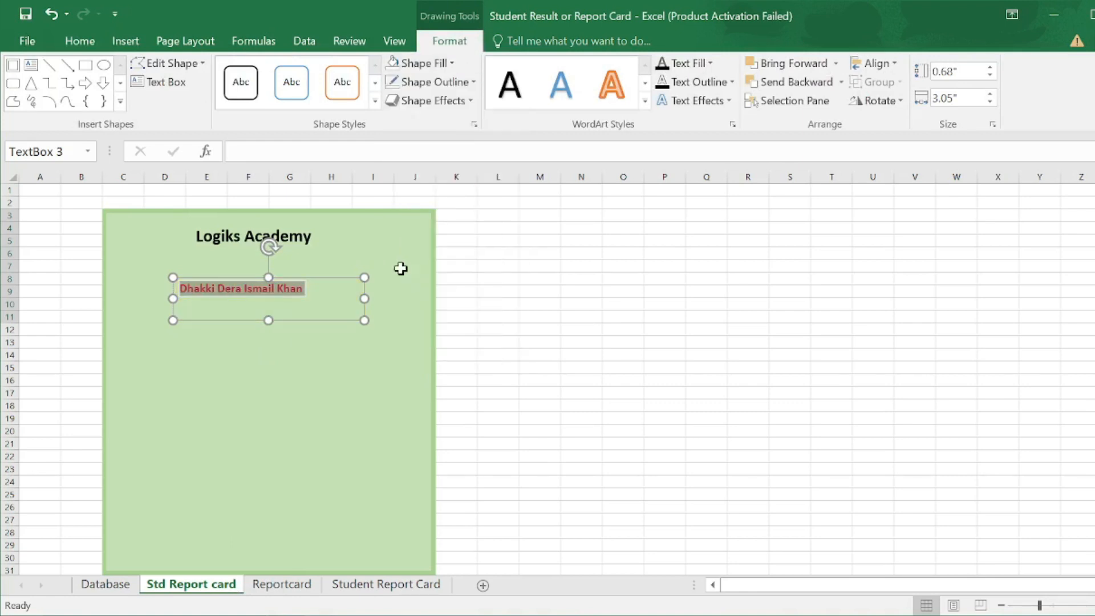
click(474, 81)
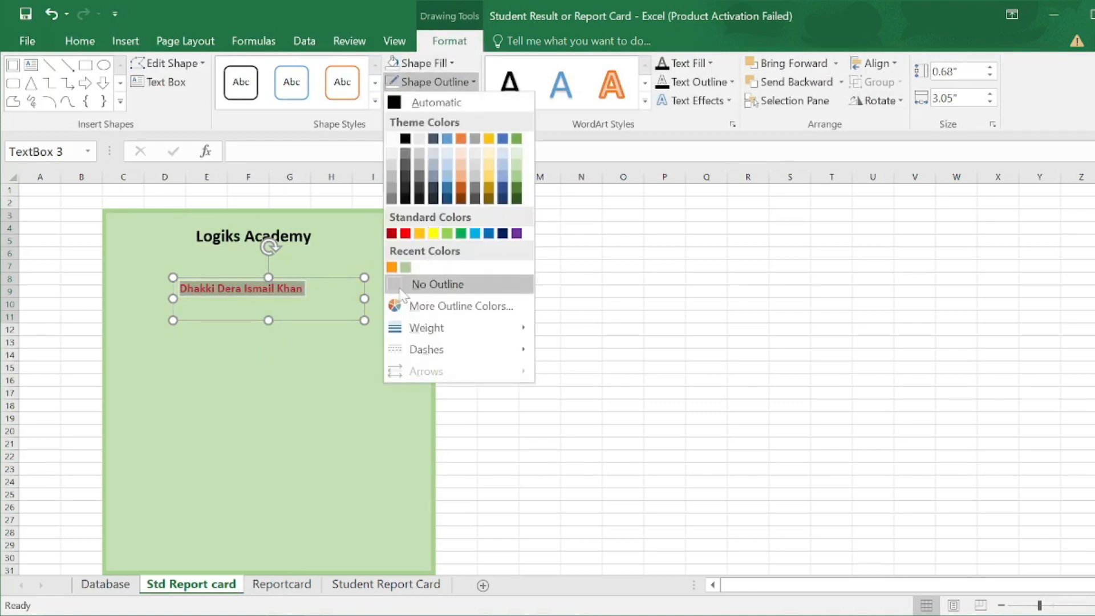
click(422, 284)
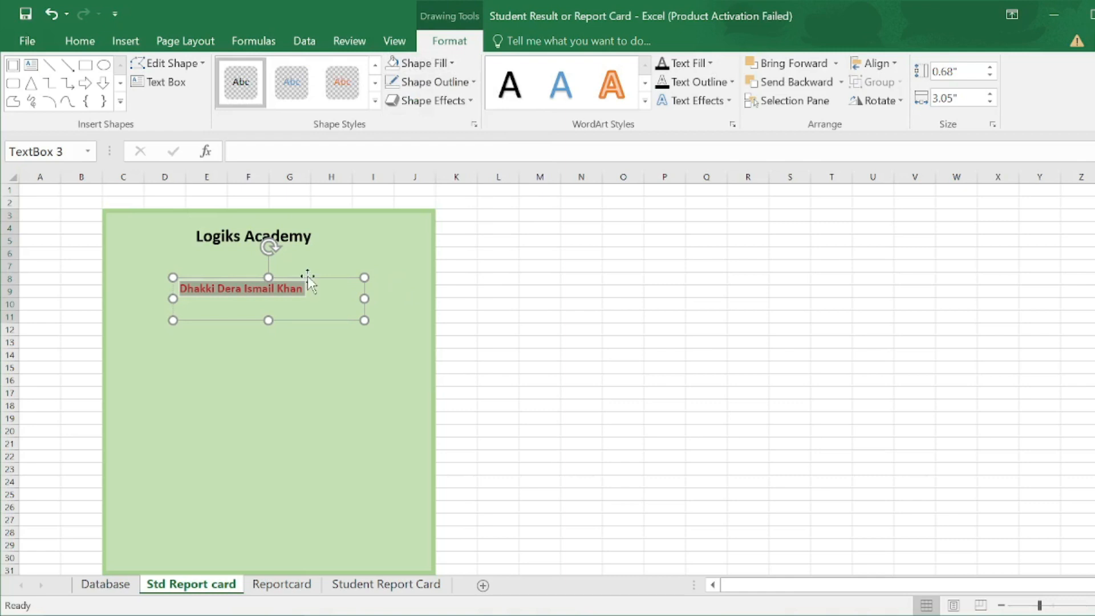
drag(307, 276, 319, 244)
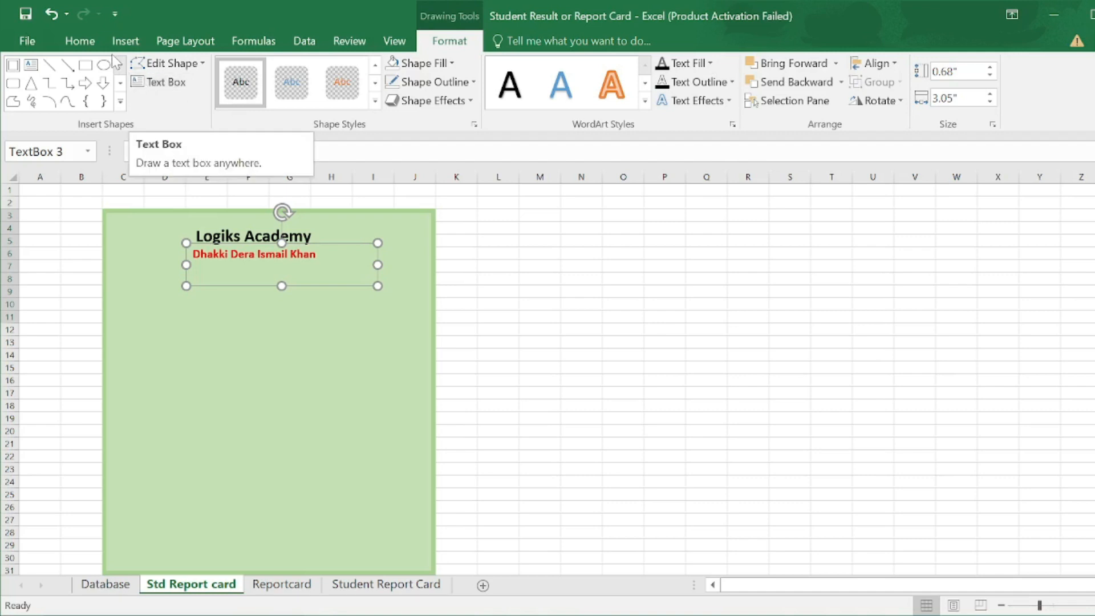
- Draw a third text box below the subtitle containing 'Student Report Card'
click(125, 41)
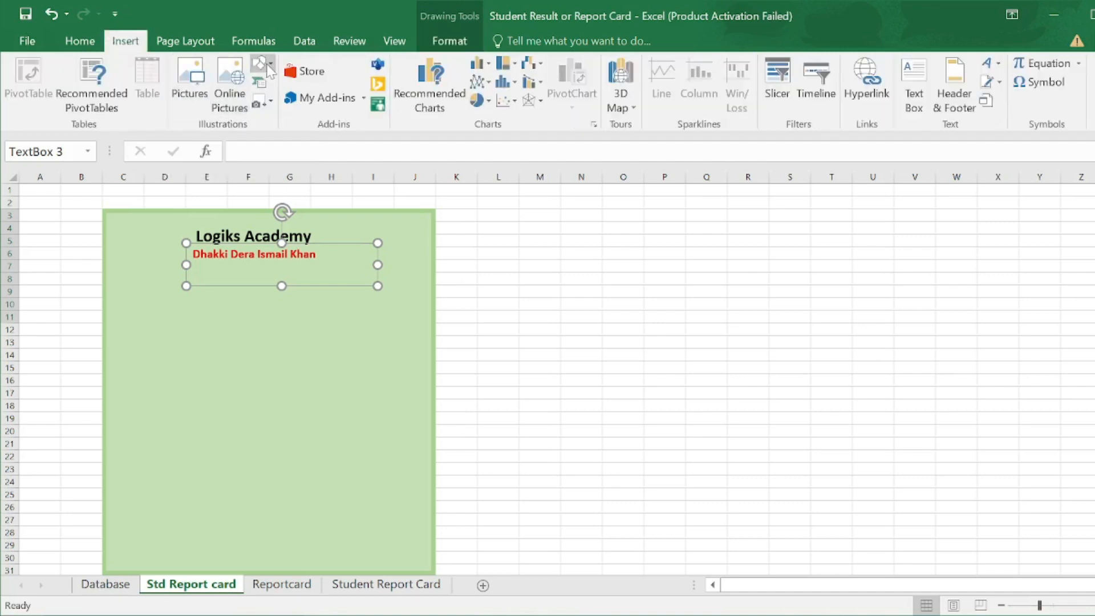
click(261, 63)
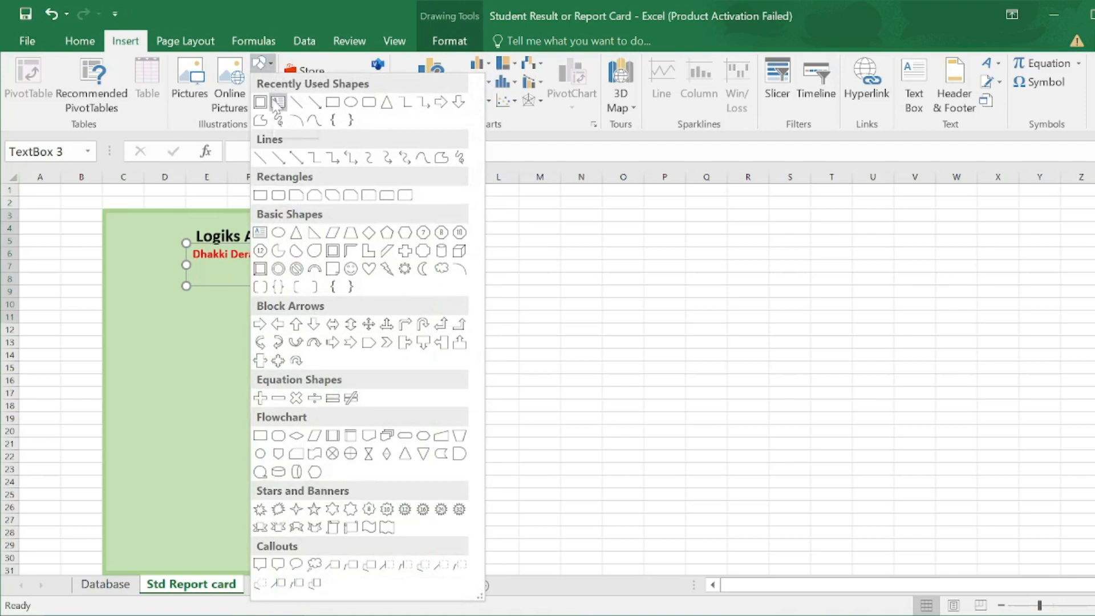
click(80, 42)
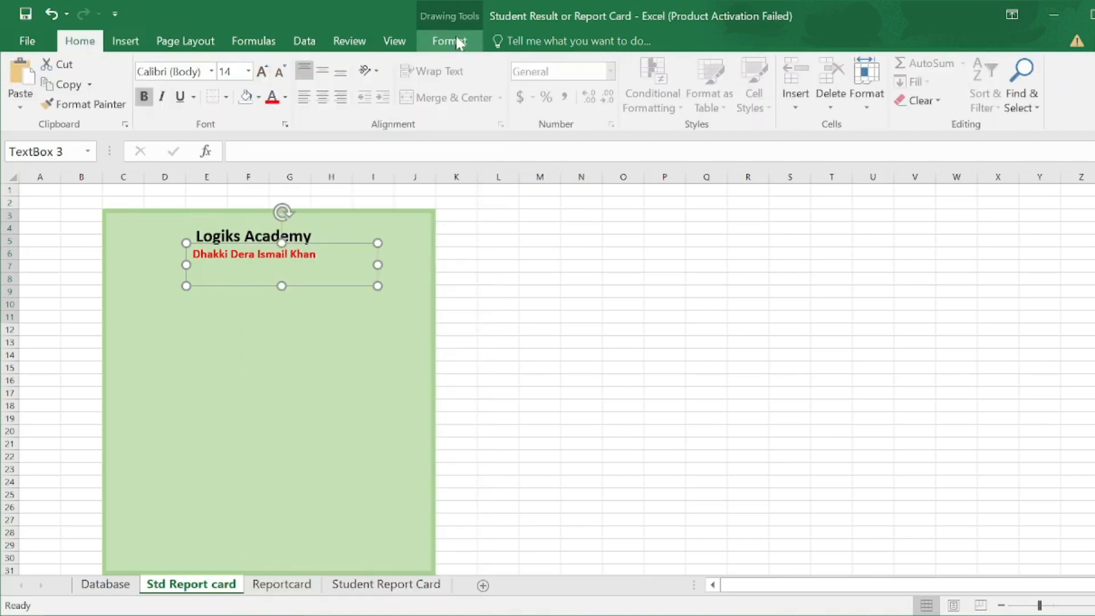
click(472, 42)
click(154, 87)
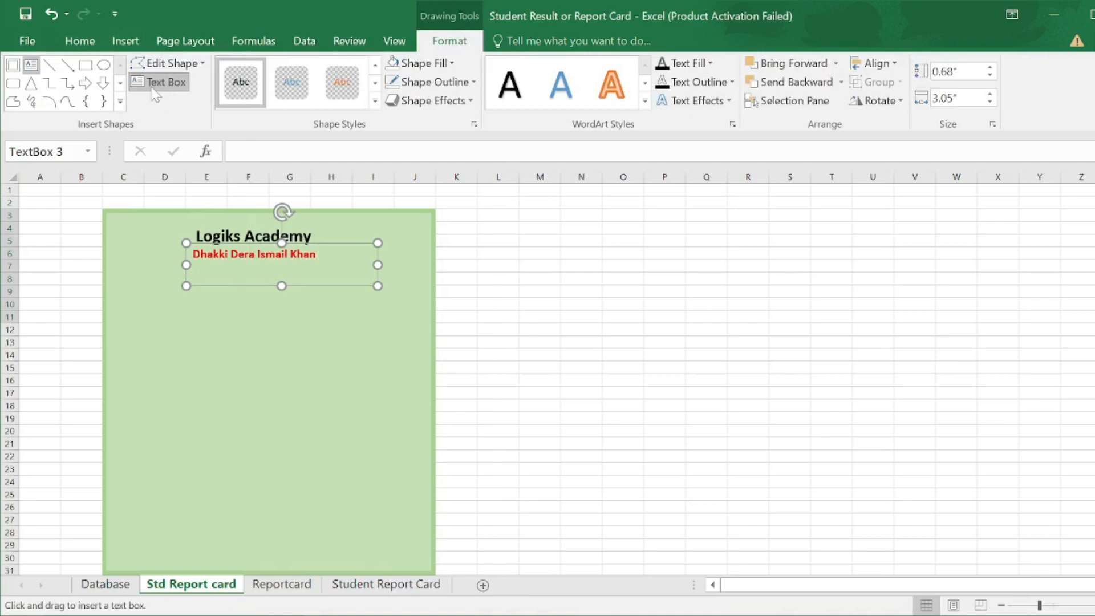
drag(167, 301, 370, 339)
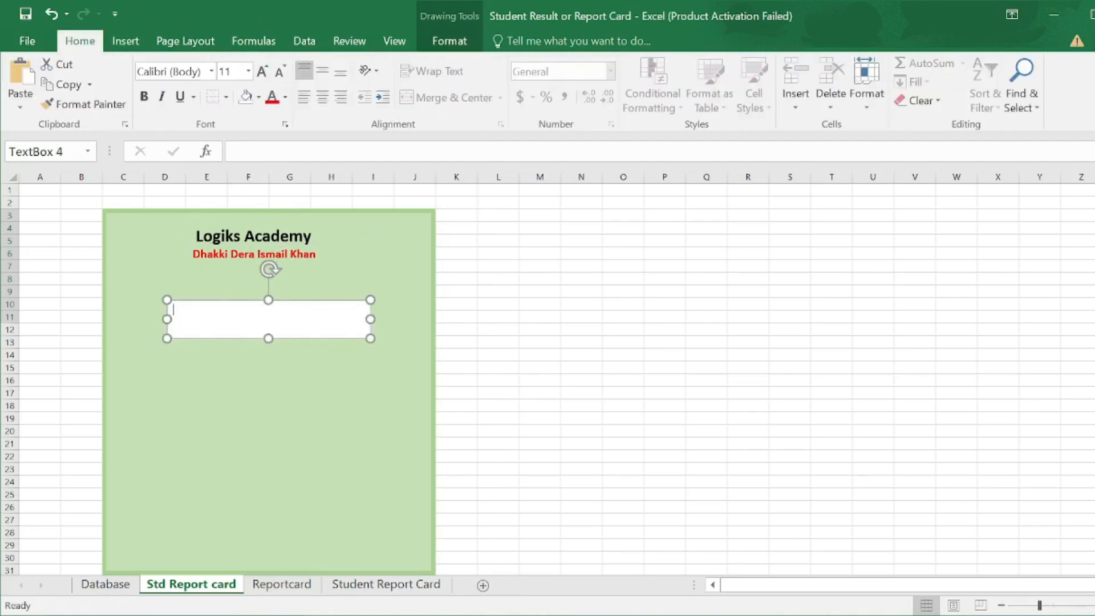
text(Student Report Card)
- Make the heading text bold, underlined and 16 pt
drag(254, 310, 174, 310)
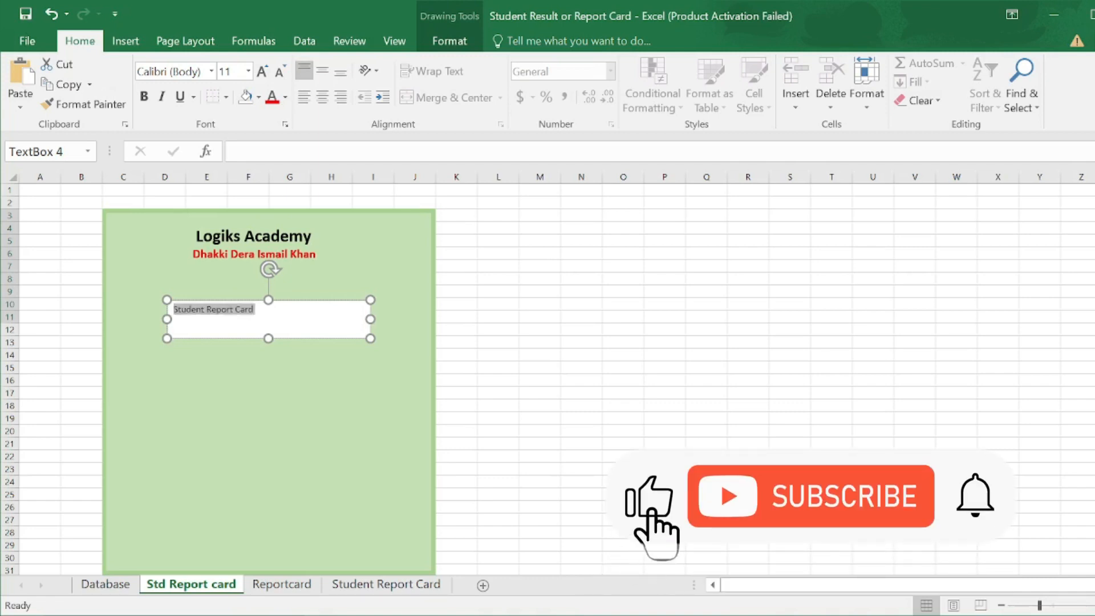
click(187, 285)
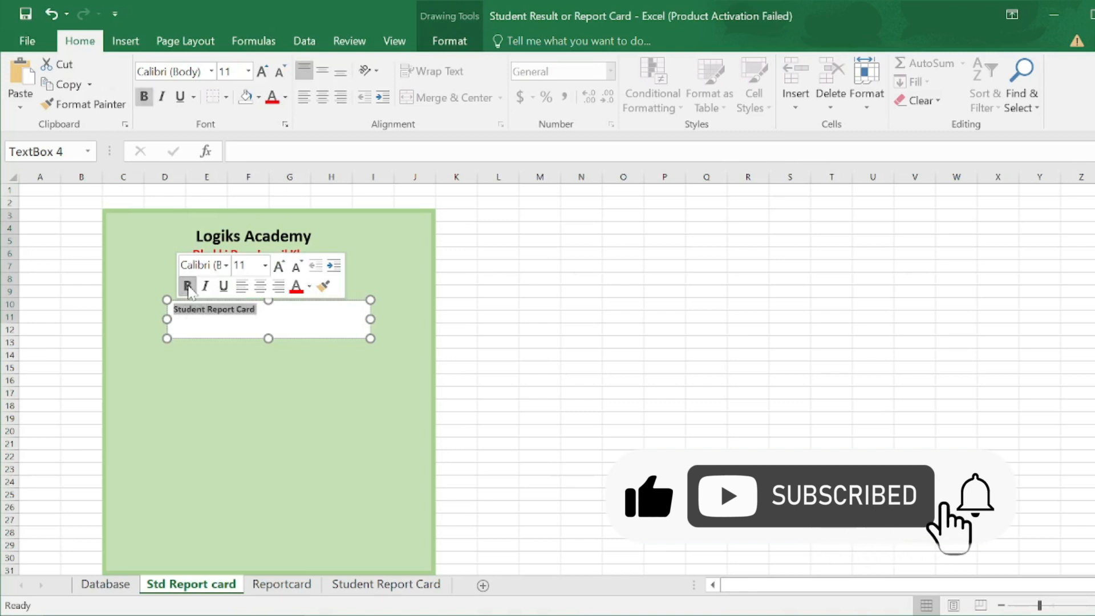
click(265, 266)
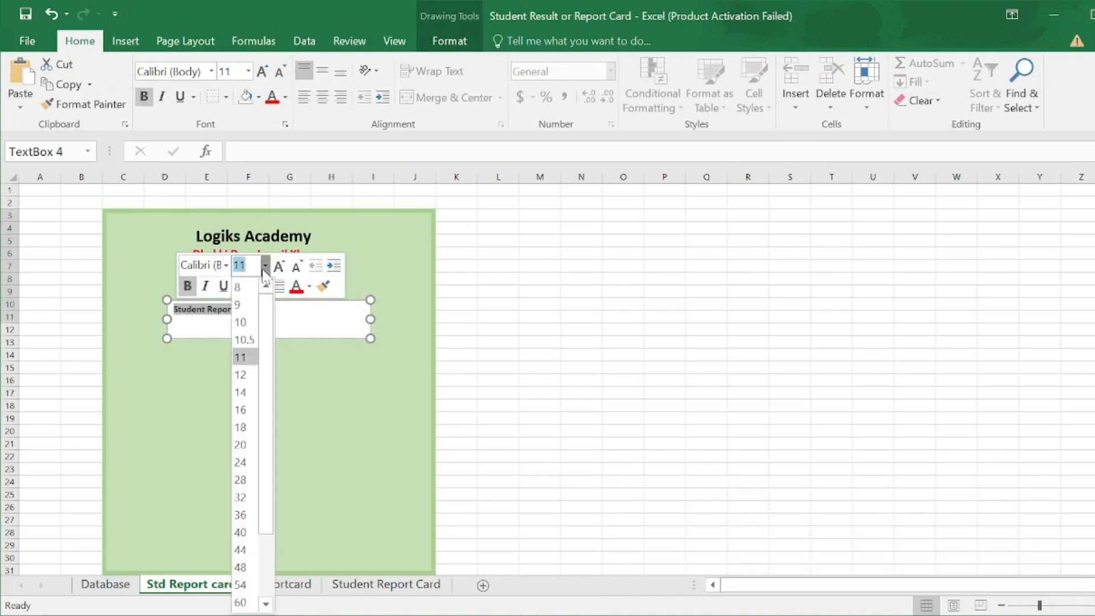
click(254, 415)
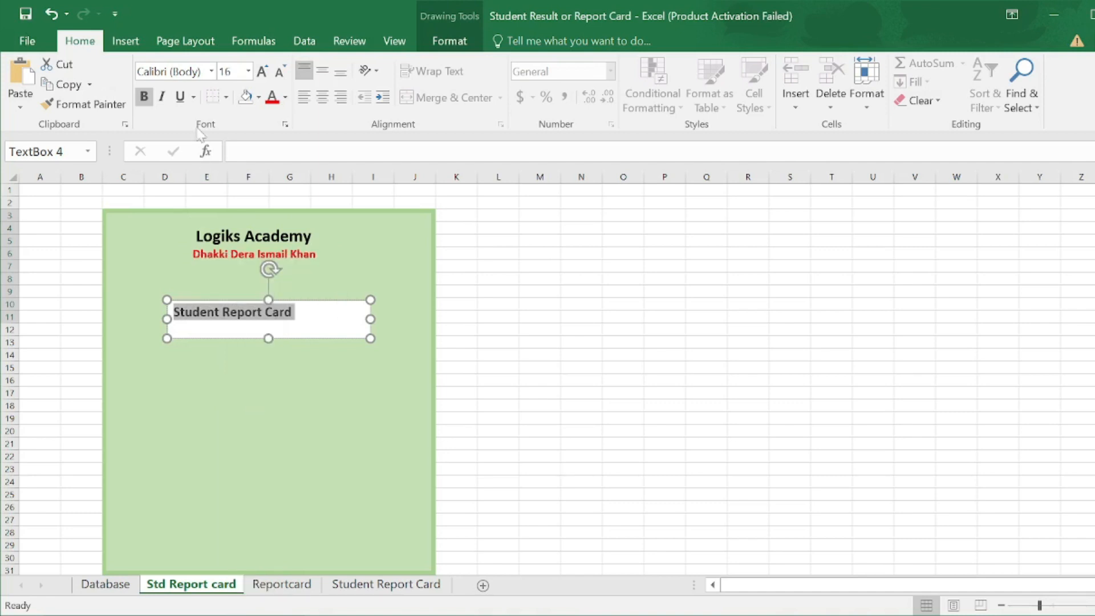
click(183, 100)
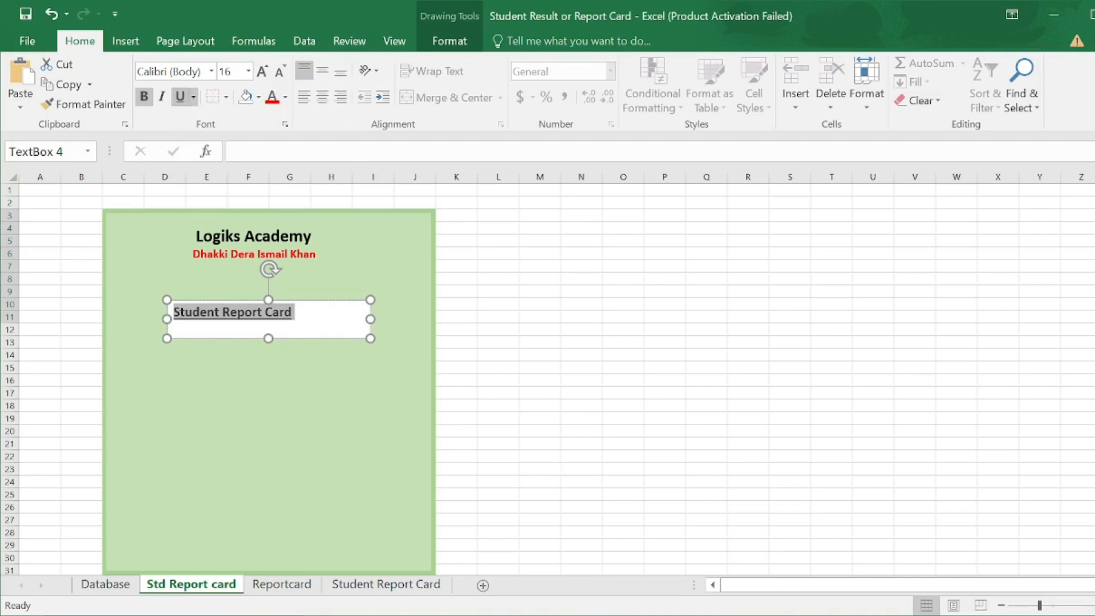
drag(302, 300, 318, 292)
- Remove the heading box's fill and border and move it just under the subtitle
click(449, 41)
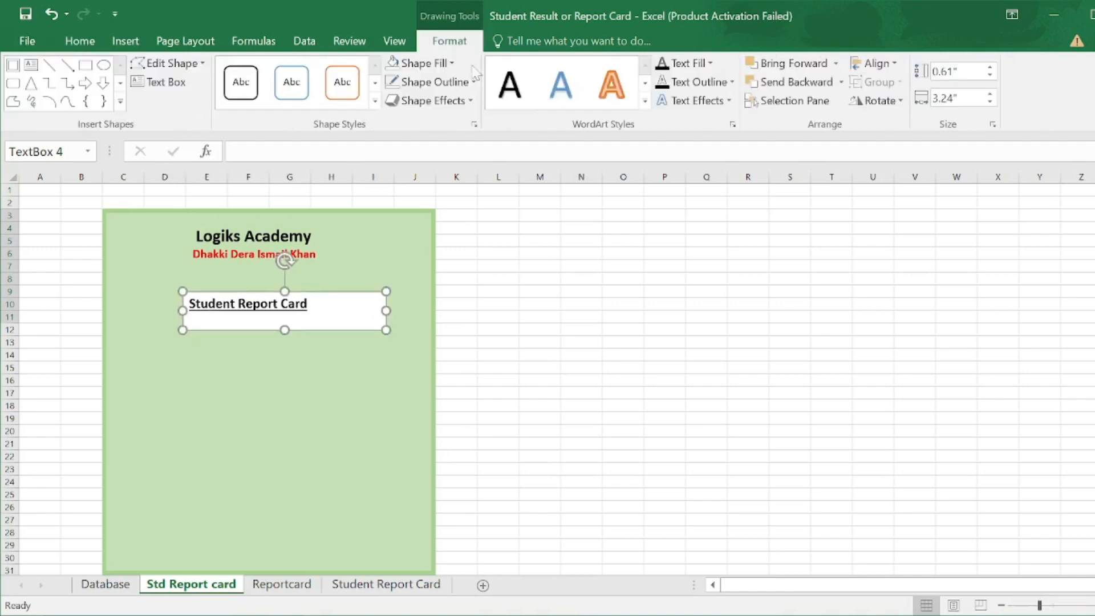
click(424, 62)
click(405, 265)
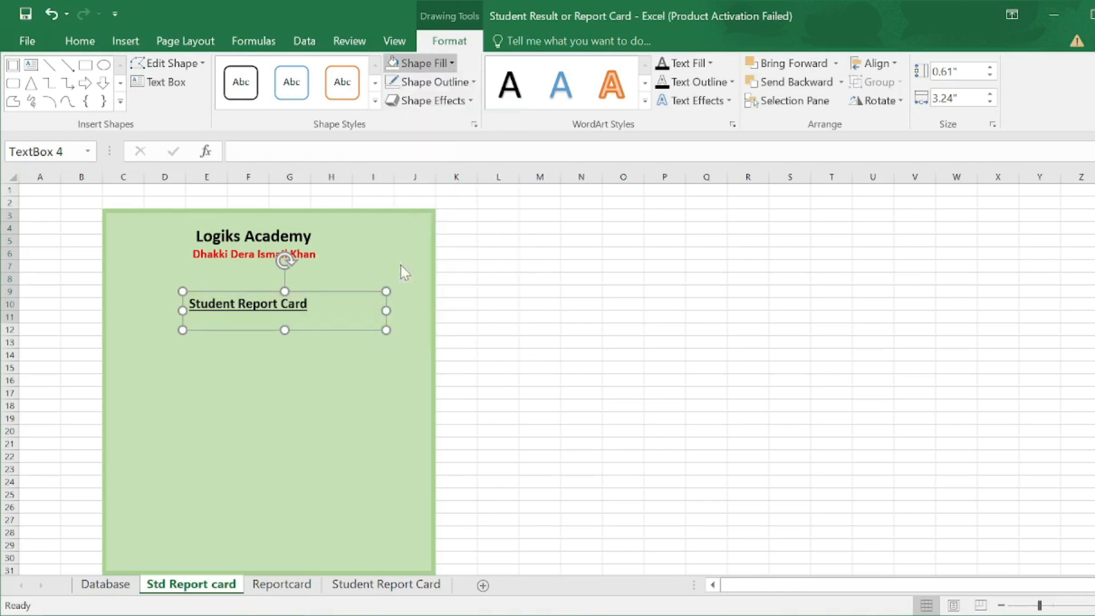
click(463, 86)
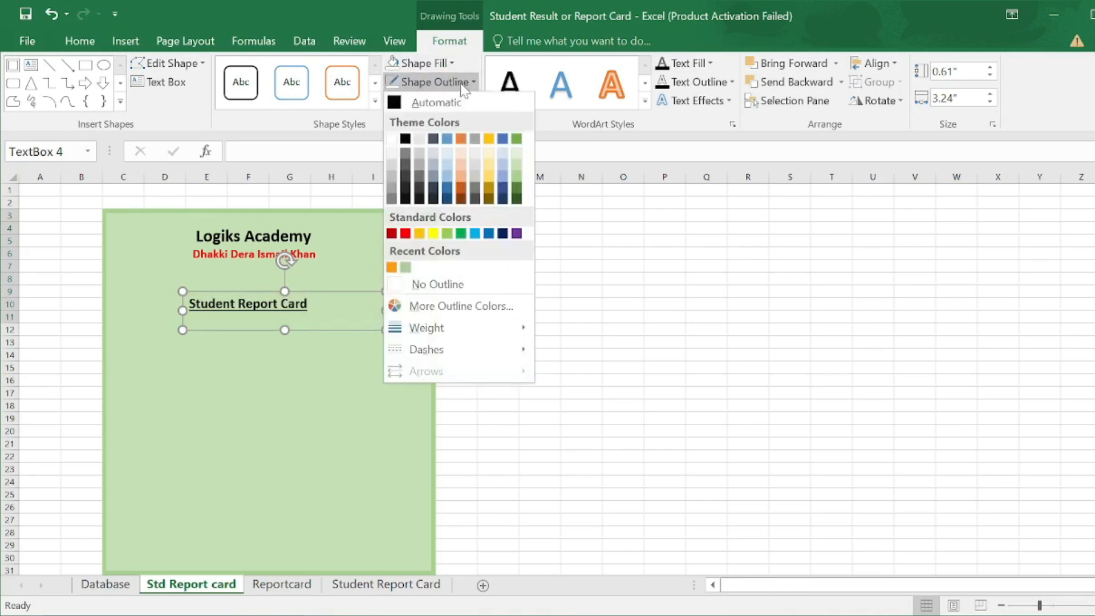
click(402, 283)
drag(323, 291, 326, 267)
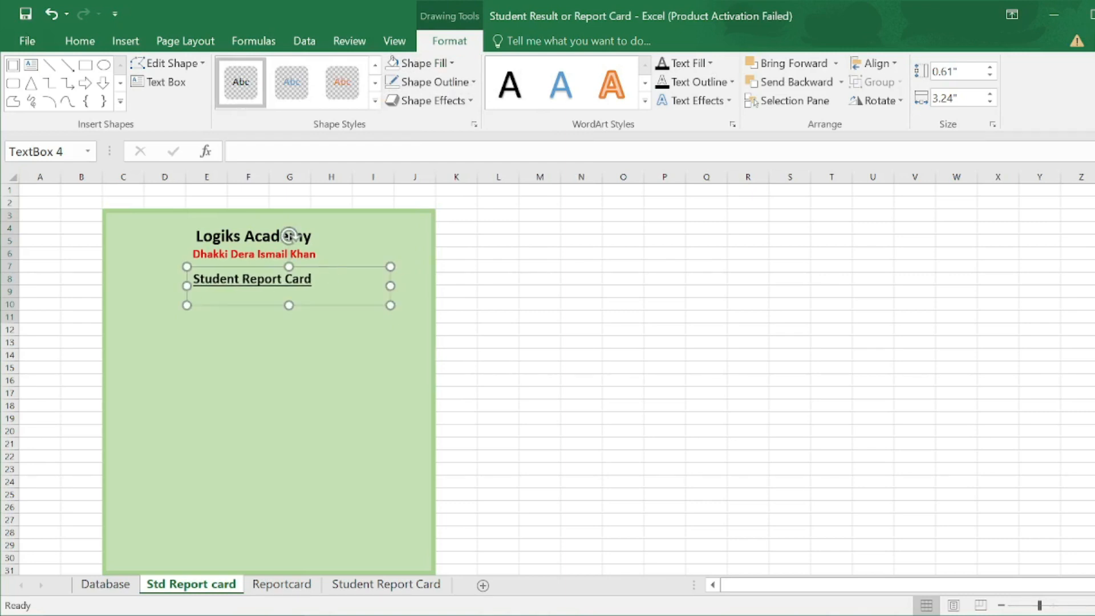
- Colour the Student Report Card heading text dark blue
key(ctrl+a)
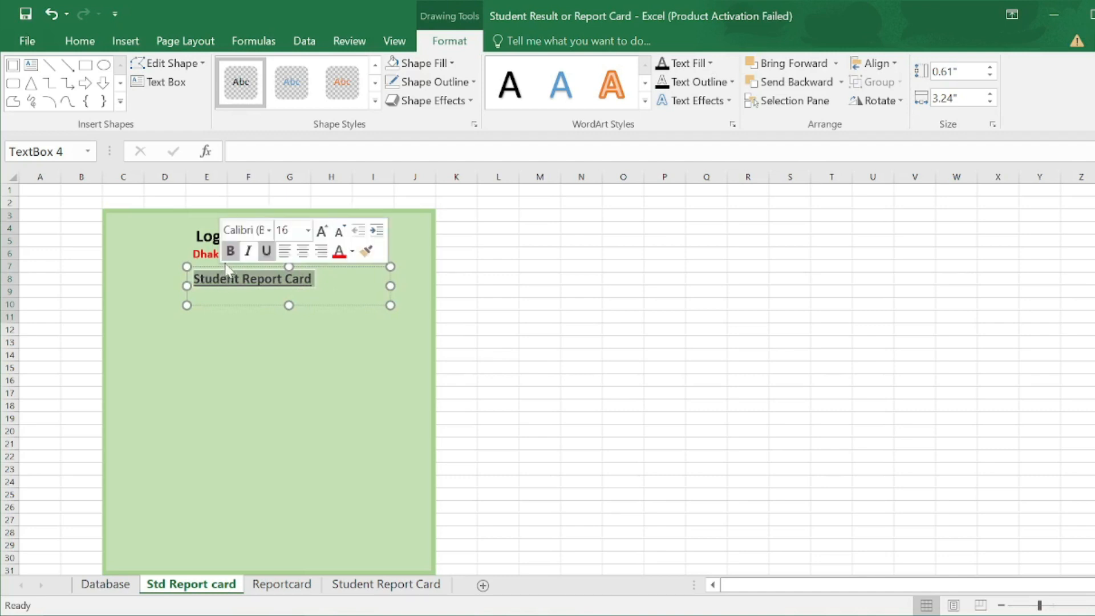
click(352, 252)
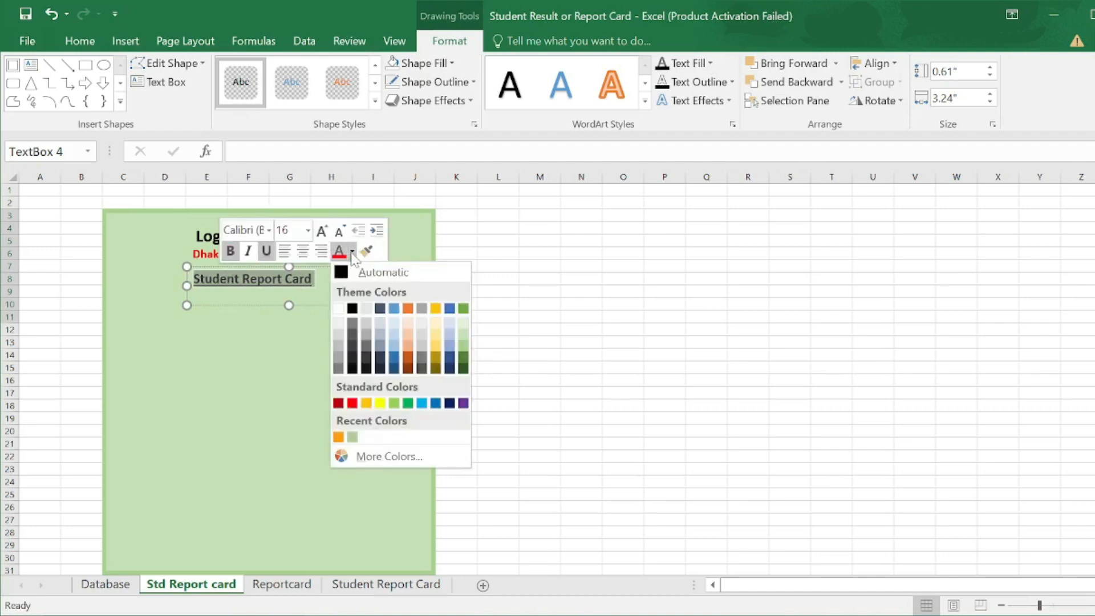
click(394, 367)
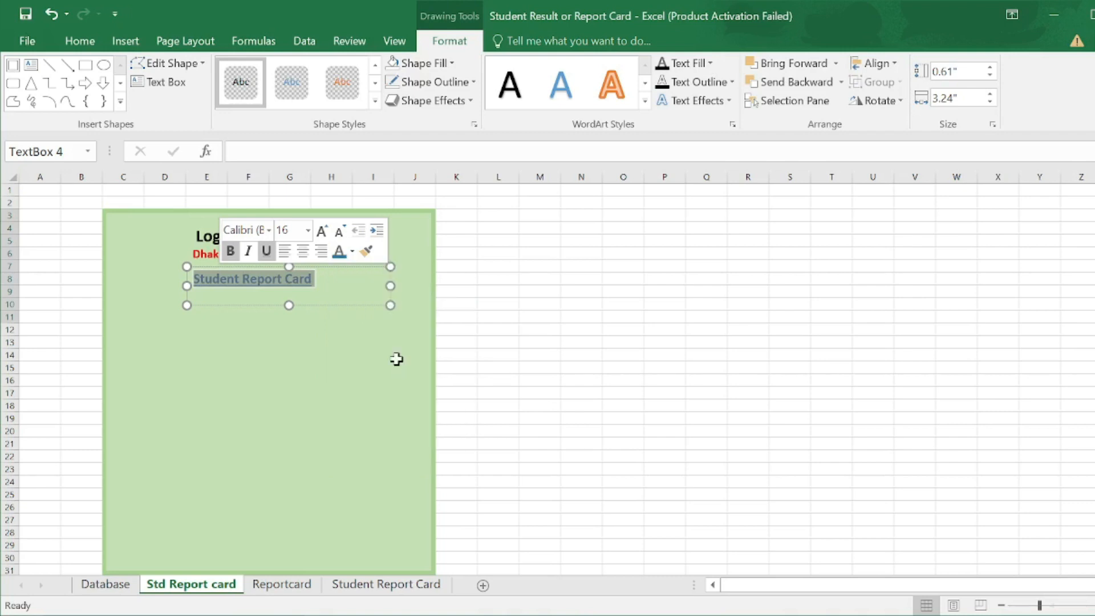
click(325, 318)
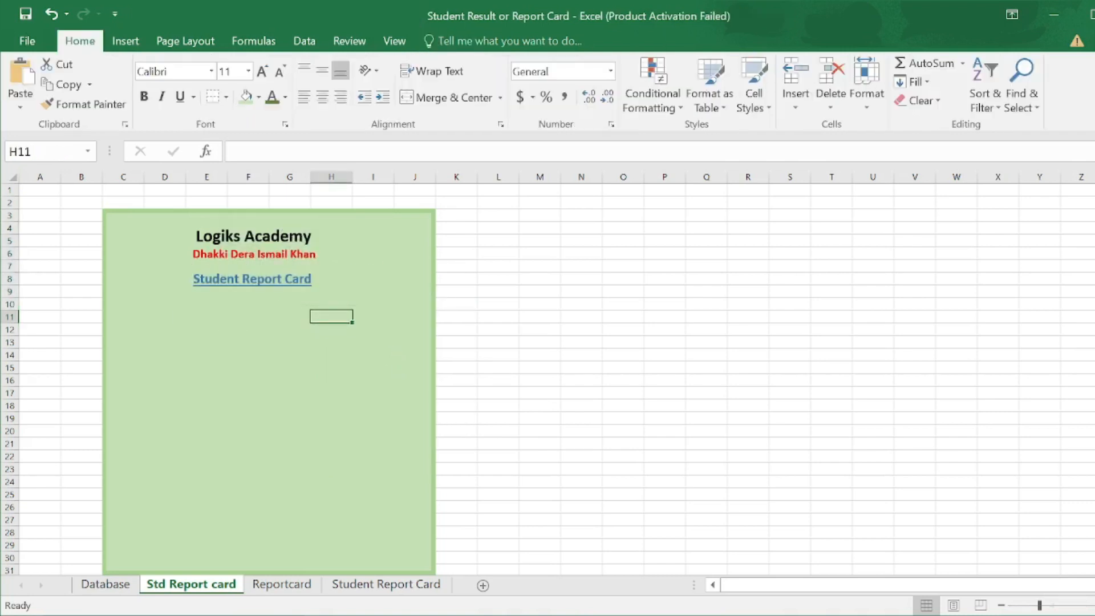
- Enter the label RollNo in cell D10, fixing the typos
click(303, 279)
click(165, 303)
text(R)
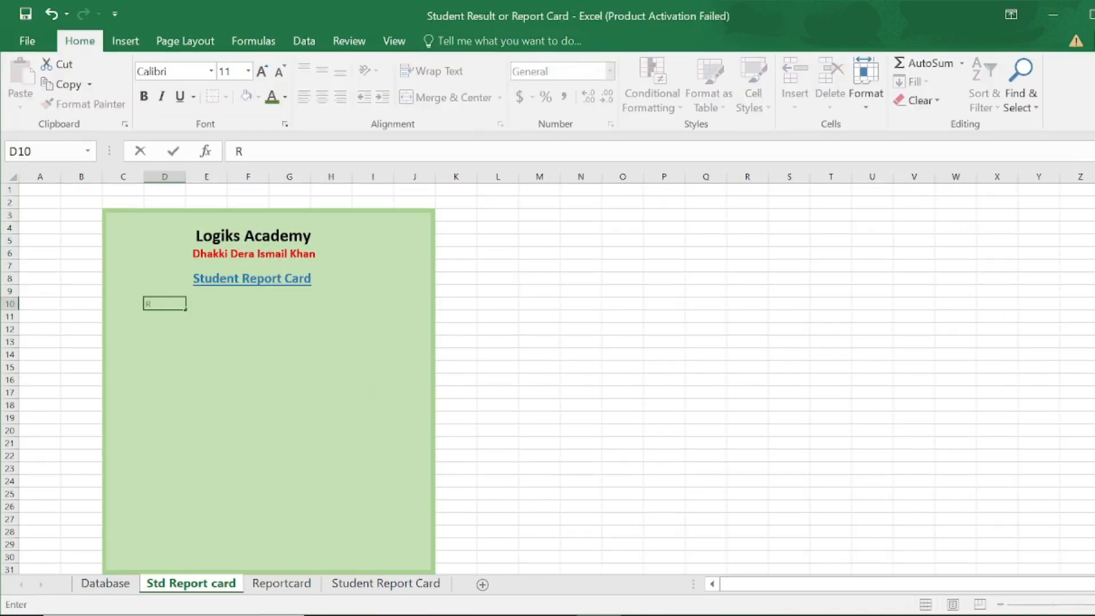
text(ollNO)
key(BackSpace)
text(Ou)
key(BackSpace)
key(BackSpace)
text(o)
key(Return)
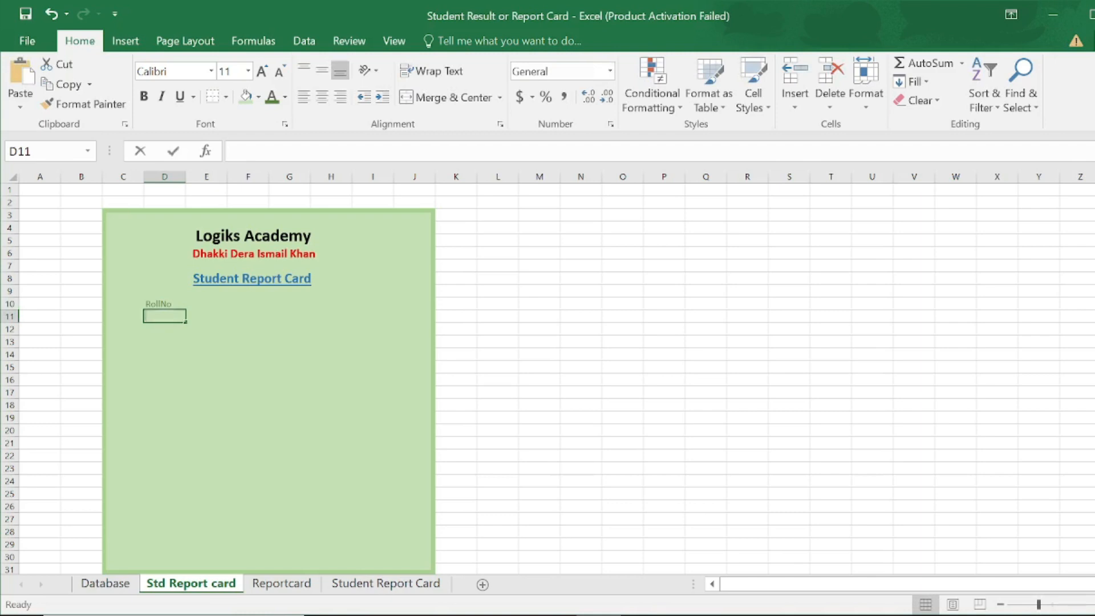
- Enter Student Name, Father Name, Class and DOF in D11 through D14
text(Student Name)
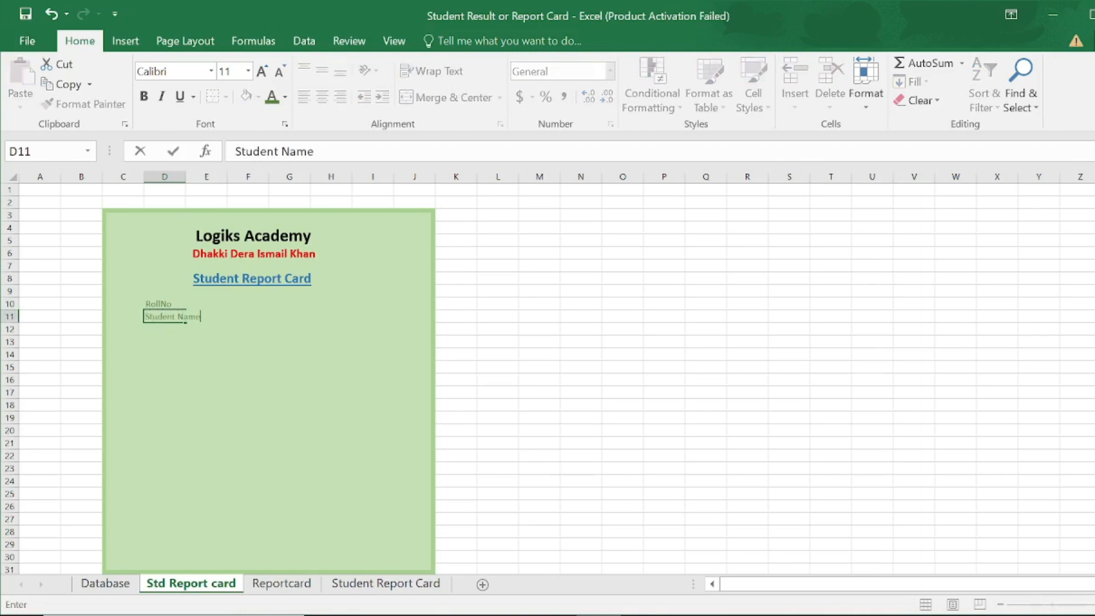
key(Return)
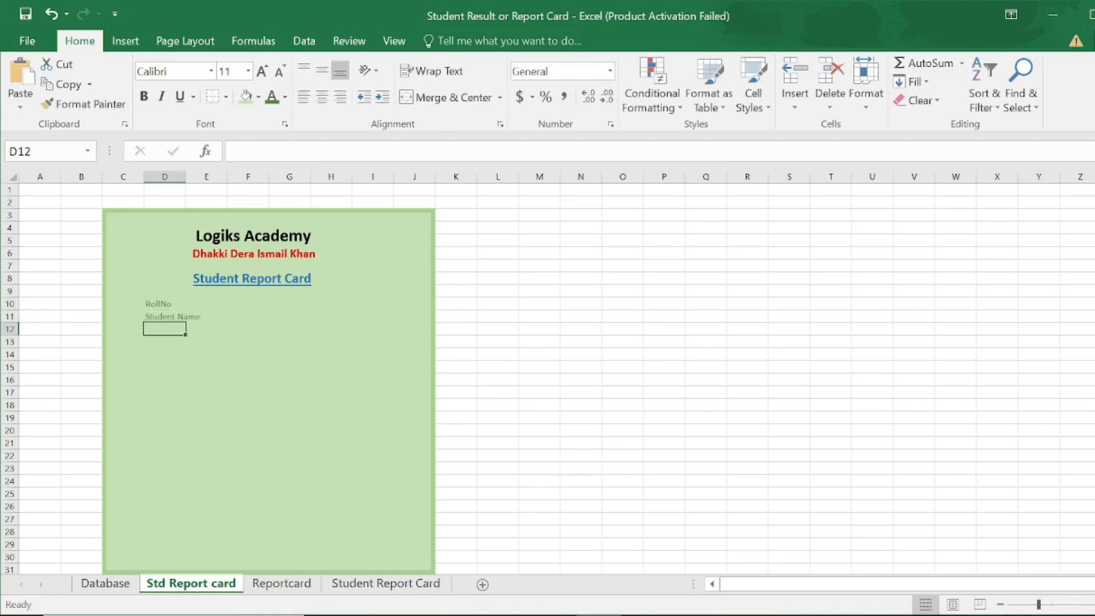
text(Father Name)
key(Return)
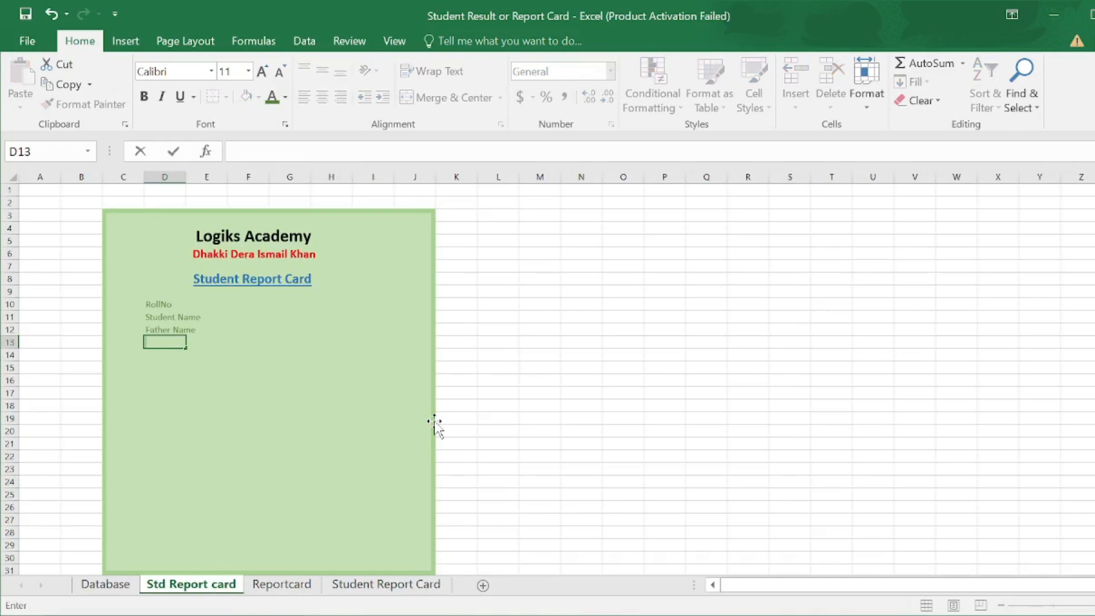
text(Class)
key(Return)
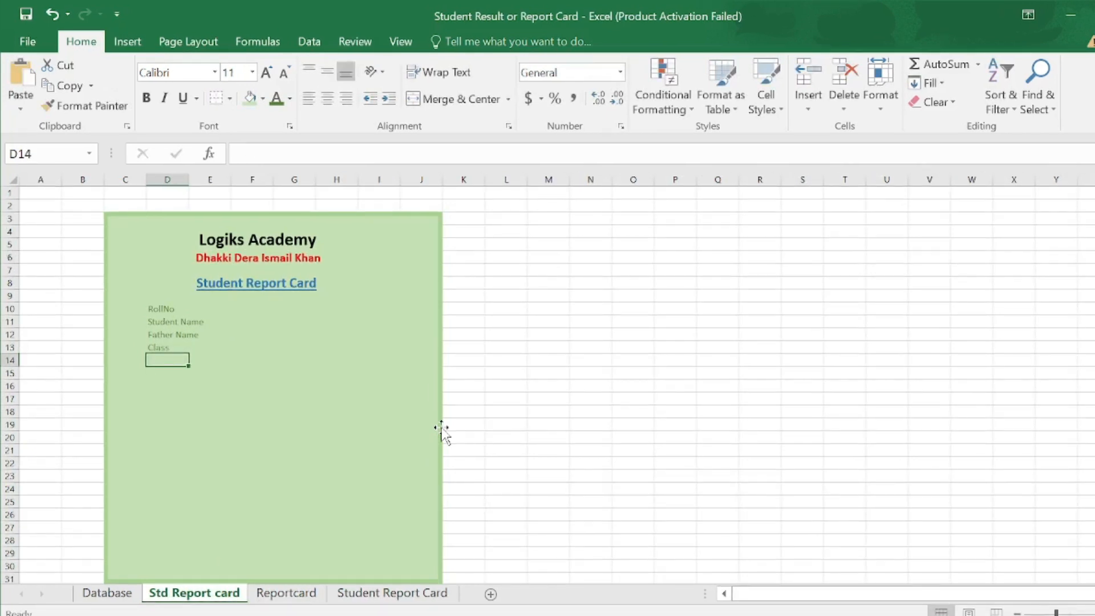
text(DOF)
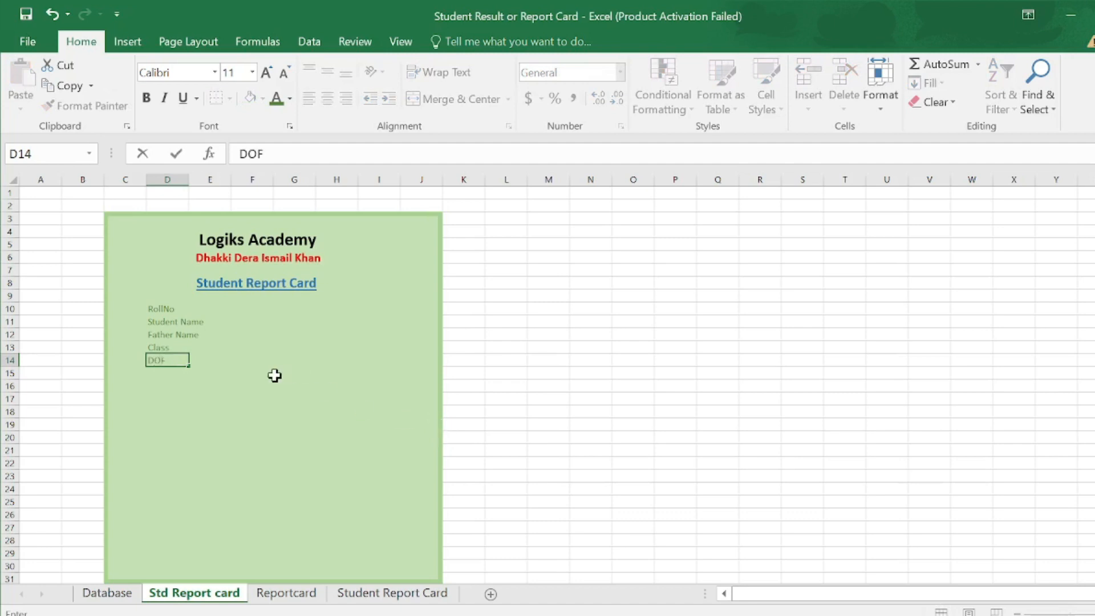
- Narrow column C to 5.55 and widen column D to 10.45
click(146, 178)
click(177, 181)
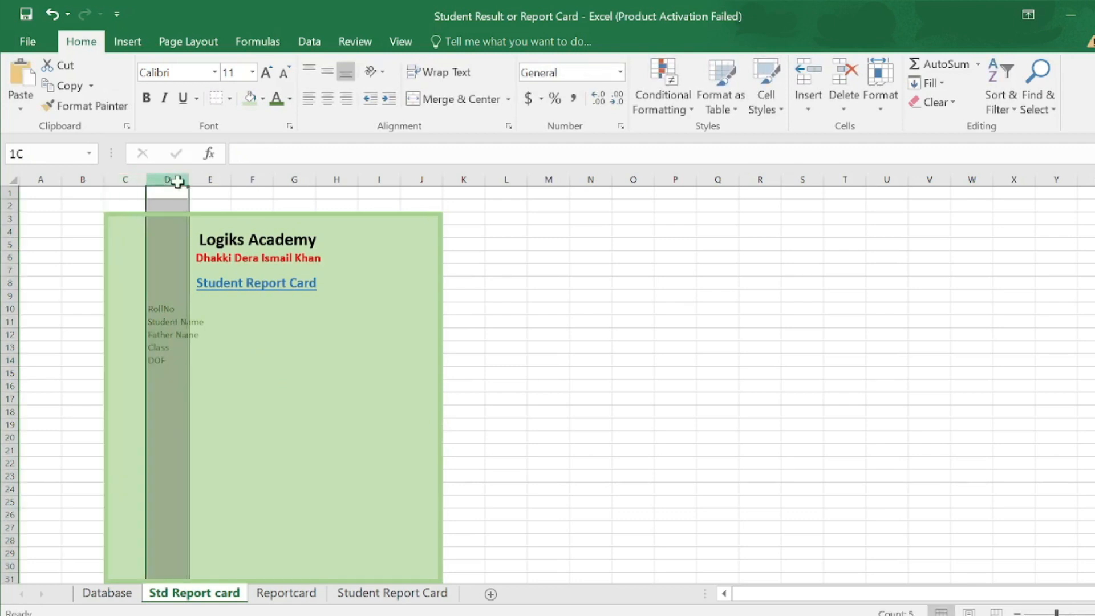
drag(146, 180, 127, 181)
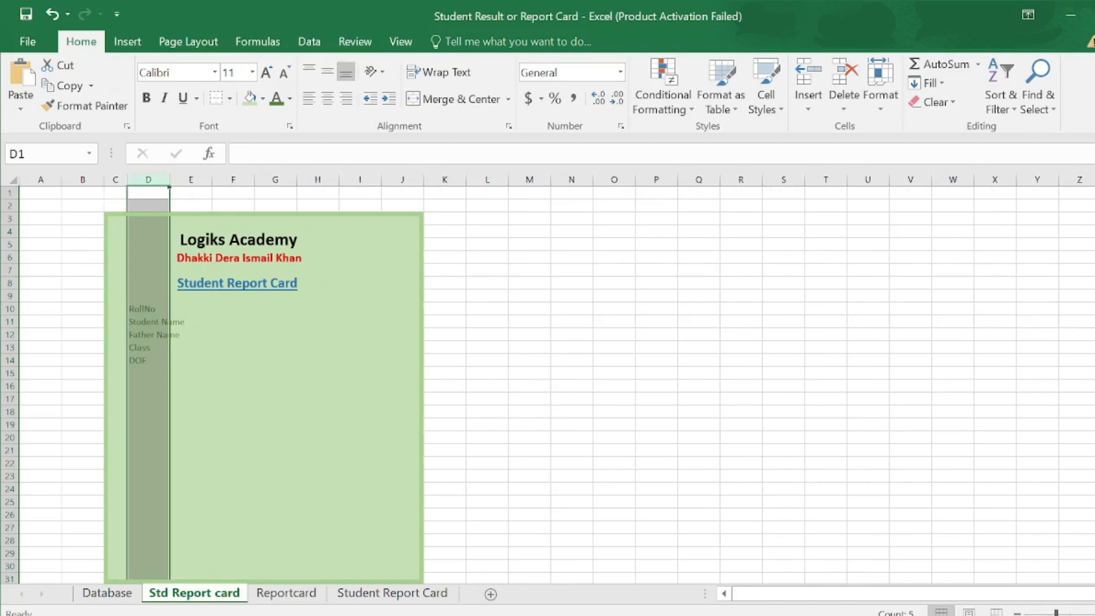
drag(169, 182, 187, 183)
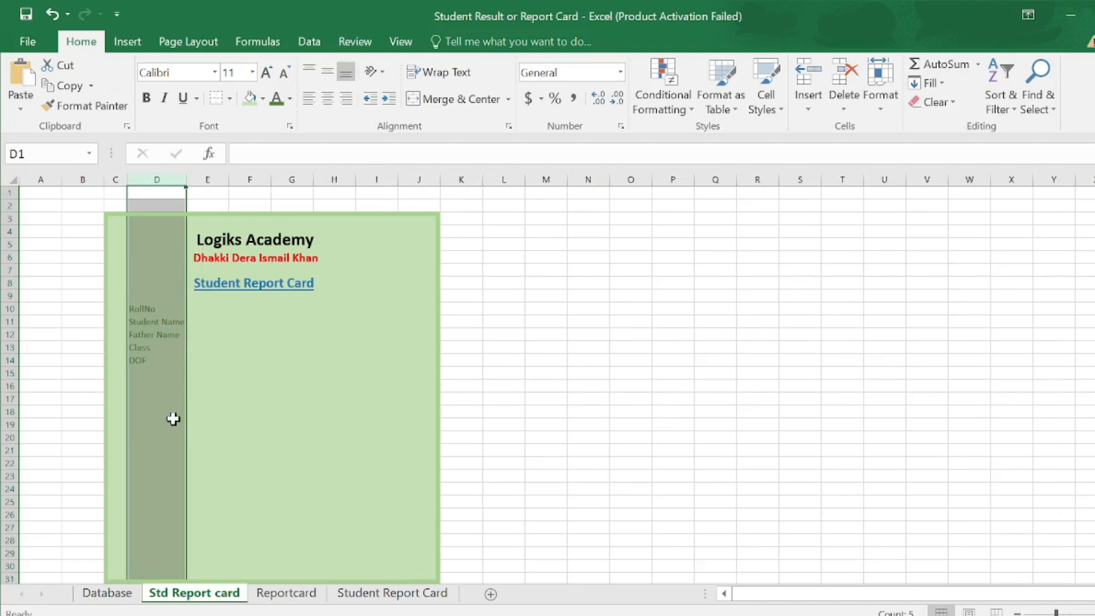
- Make labels D10:D14 bold with Automatic black font colour
drag(151, 360, 152, 308)
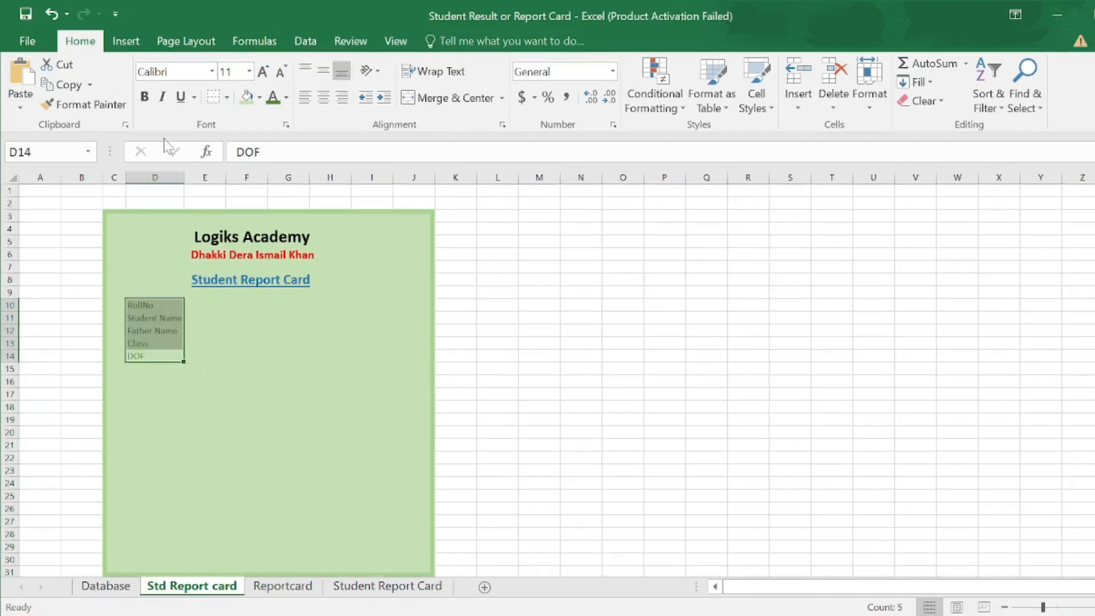
click(144, 97)
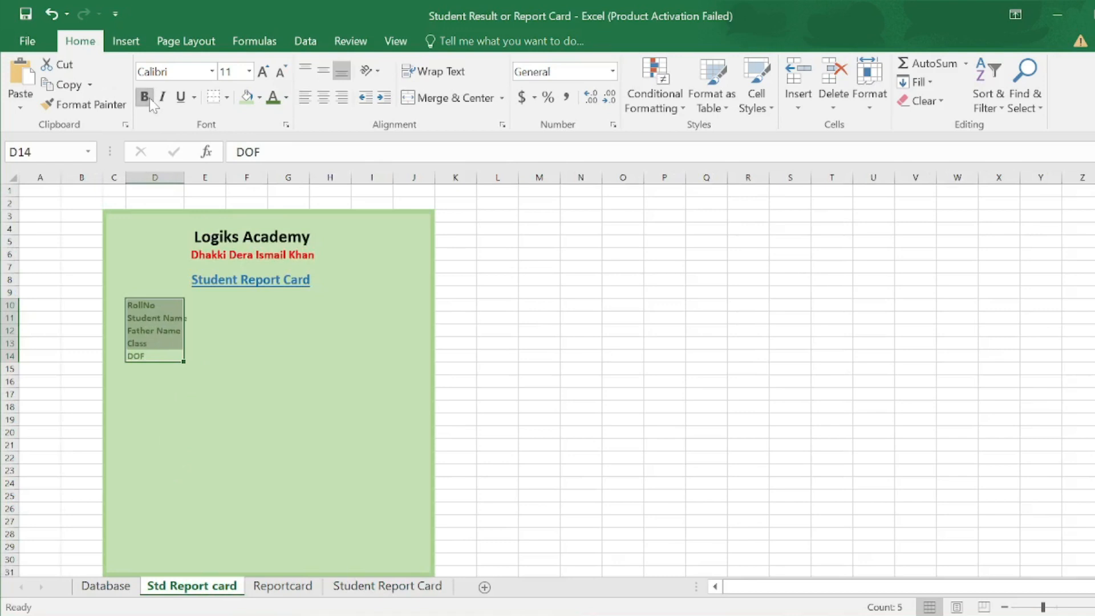
click(286, 99)
click(282, 116)
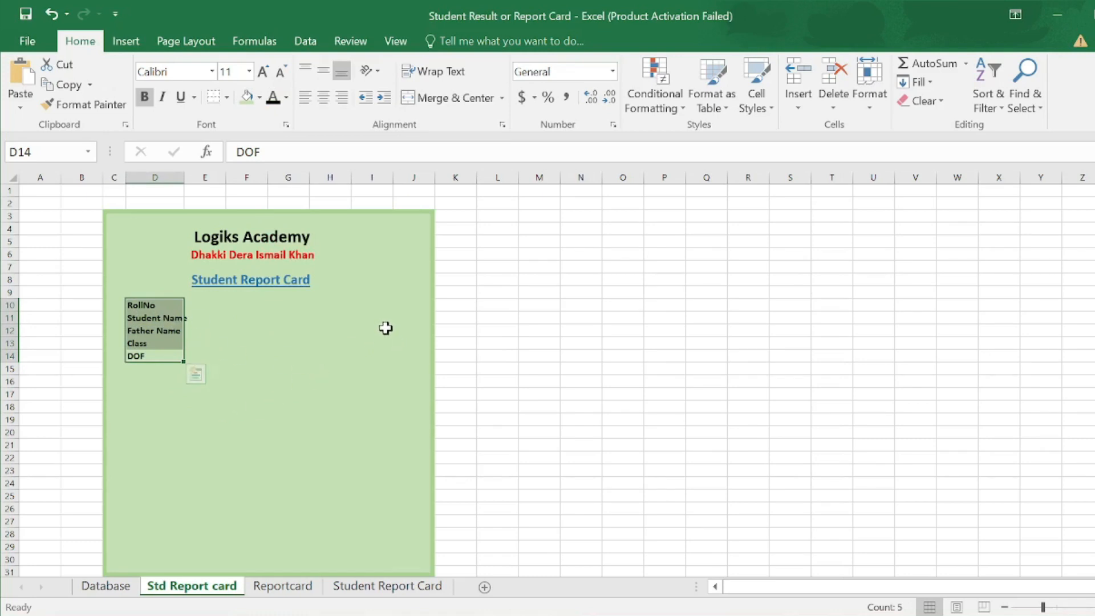
- Insert a dark-blue phone image found by an online Bing search for 'phone icon'
click(125, 40)
click(231, 86)
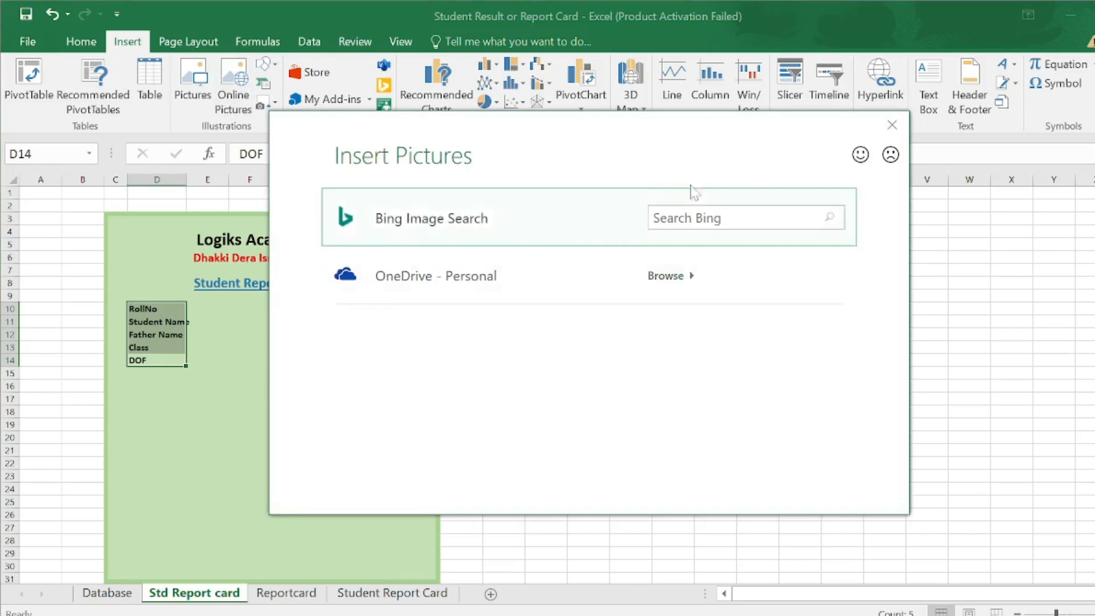
click(654, 217)
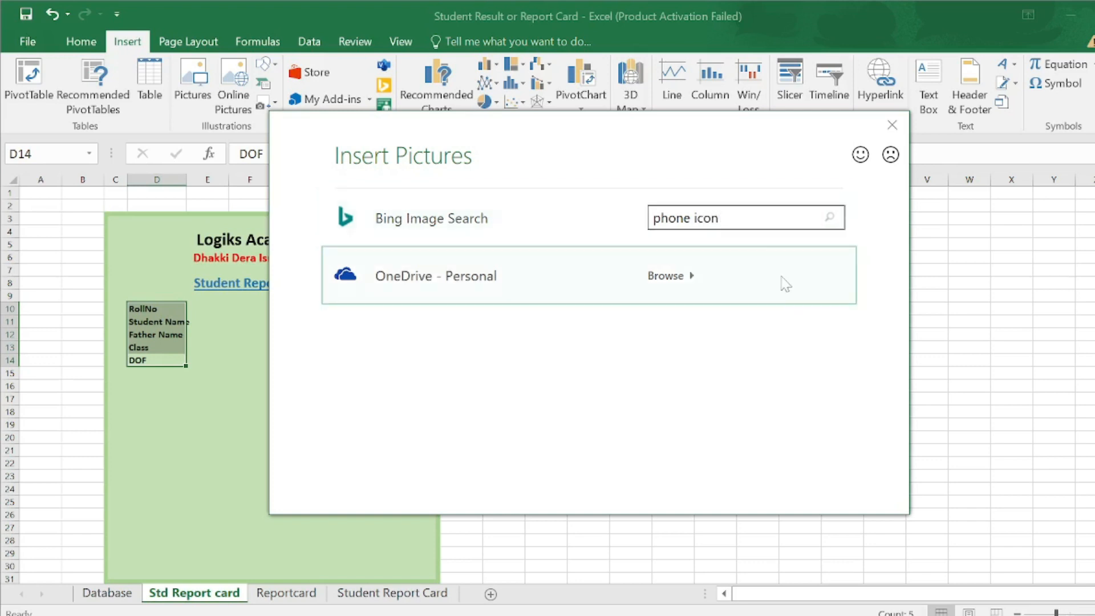
key(Return)
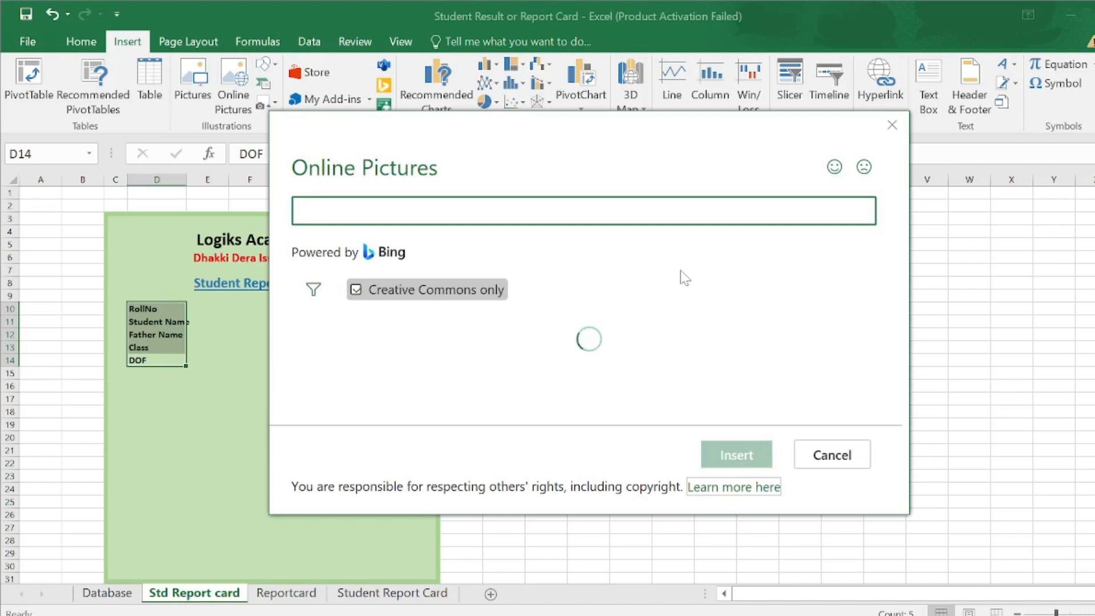
scroll(616, 359, down, 3)
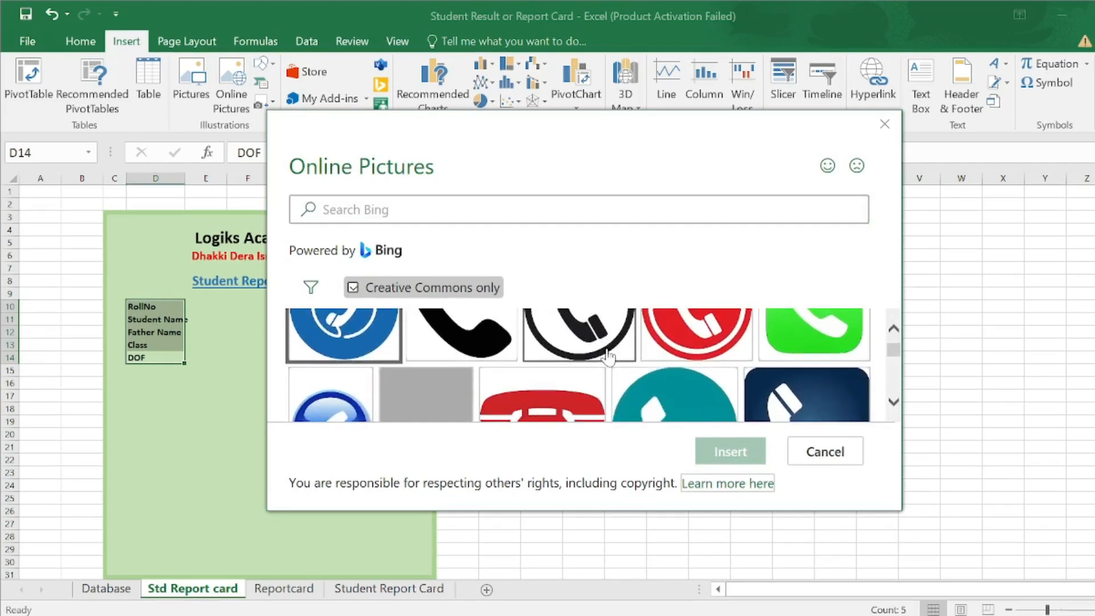
scroll(610, 357, down, 3)
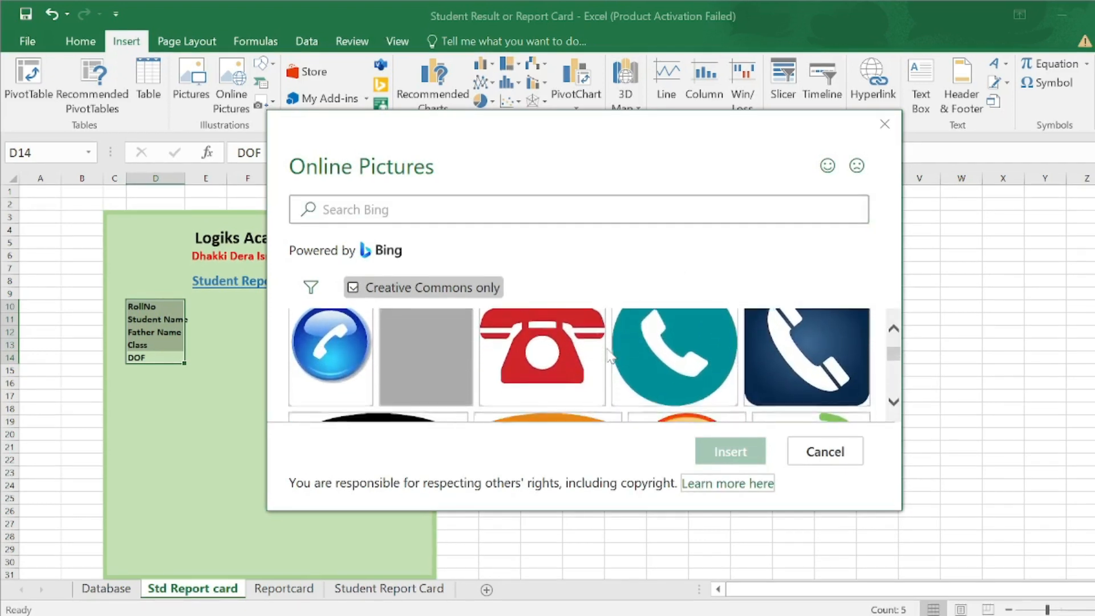
scroll(610, 356, down, 2)
scroll(611, 356, up, 2)
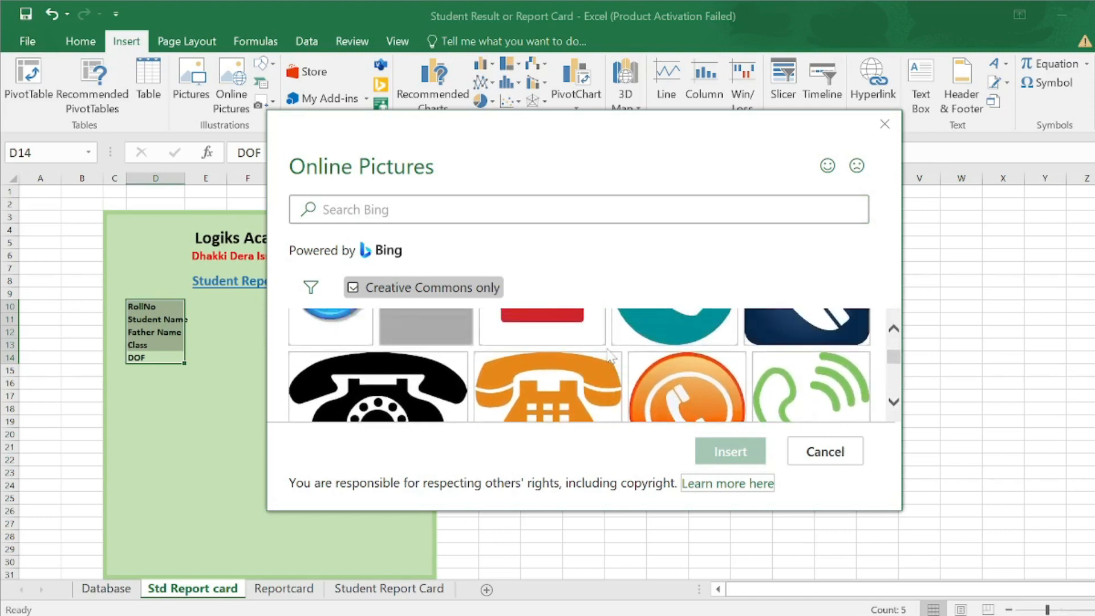
click(792, 355)
click(722, 452)
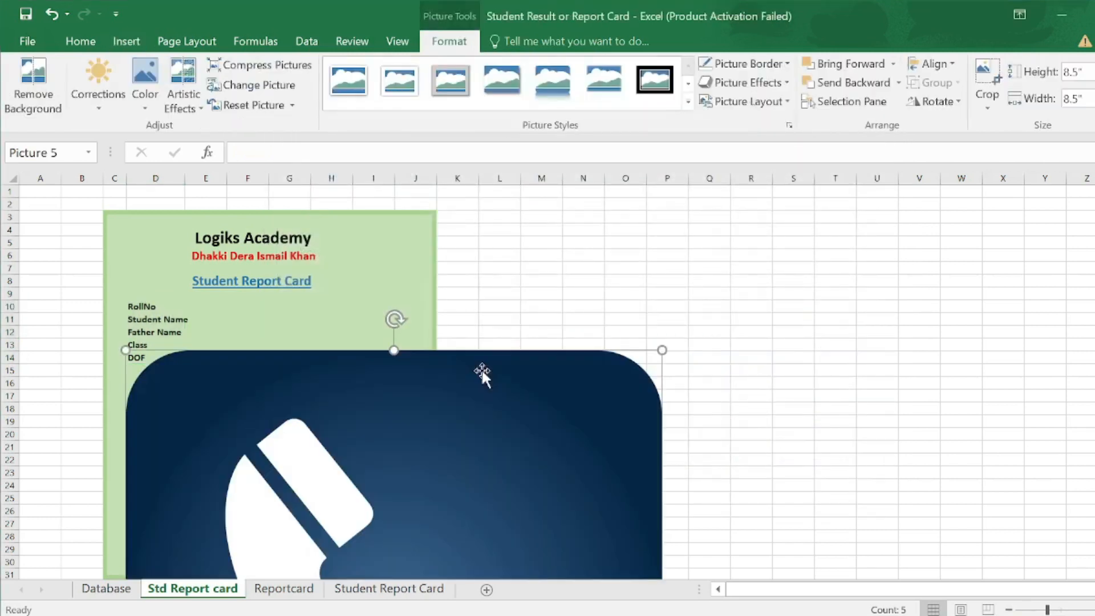
- Shrink the phone picture to about 0.28" square and place it near J12
drag(660, 351, 543, 464)
drag(330, 499, 340, 315)
drag(536, 289, 284, 483)
drag(242, 542, 300, 365)
drag(403, 308, 388, 335)
scroll(403, 311, up, 4)
scroll(380, 324, left, 4)
drag(634, 309, 611, 331)
drag(599, 344, 622, 341)
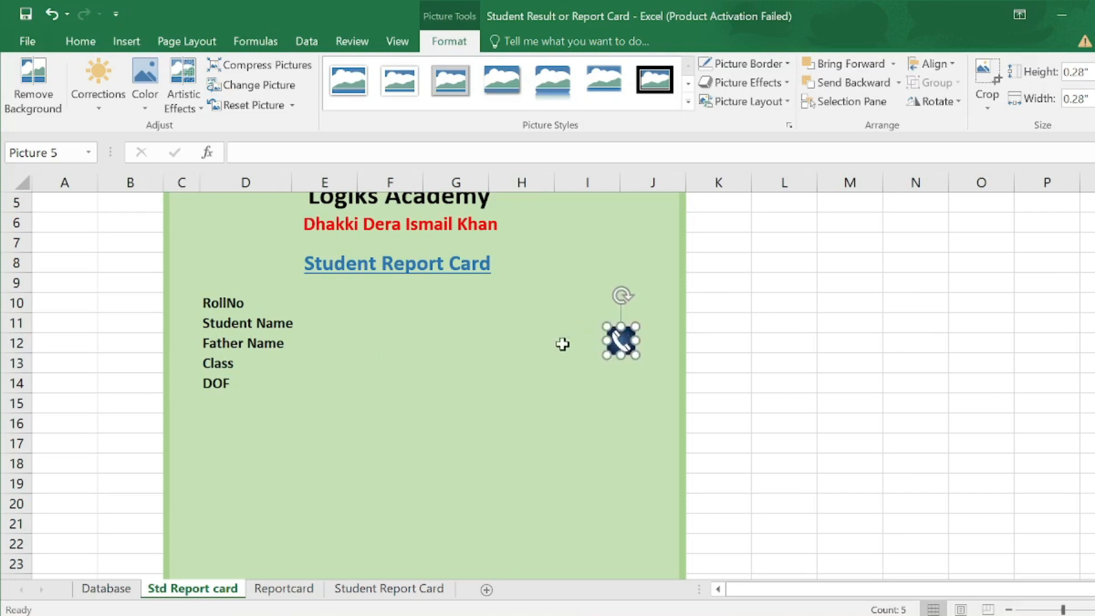
- Draw a text box left of the phone icon reading 'Contact US' in bold
click(125, 41)
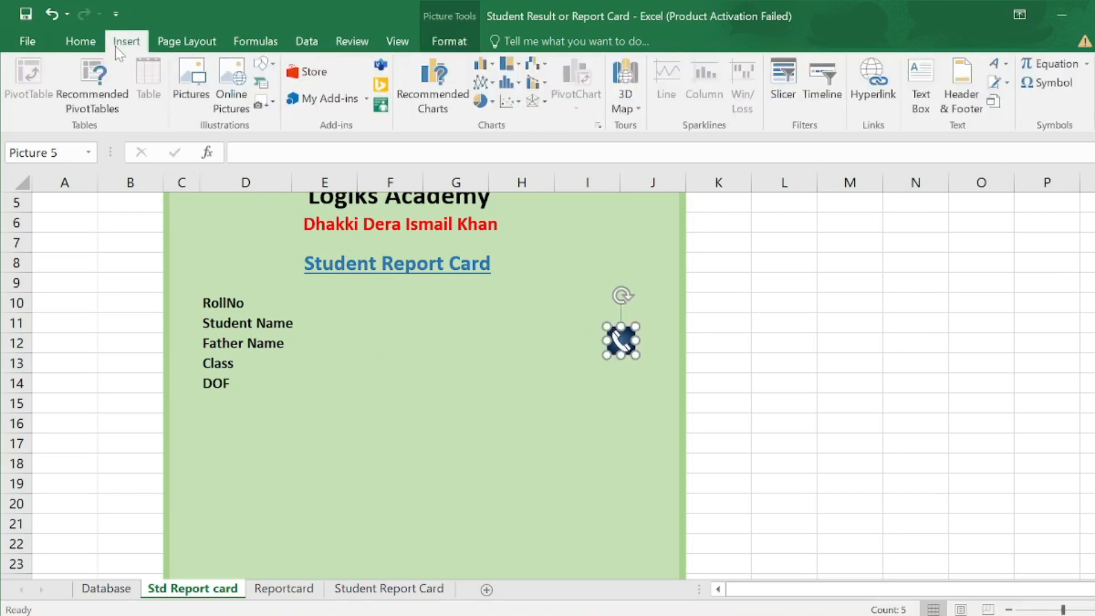
click(263, 63)
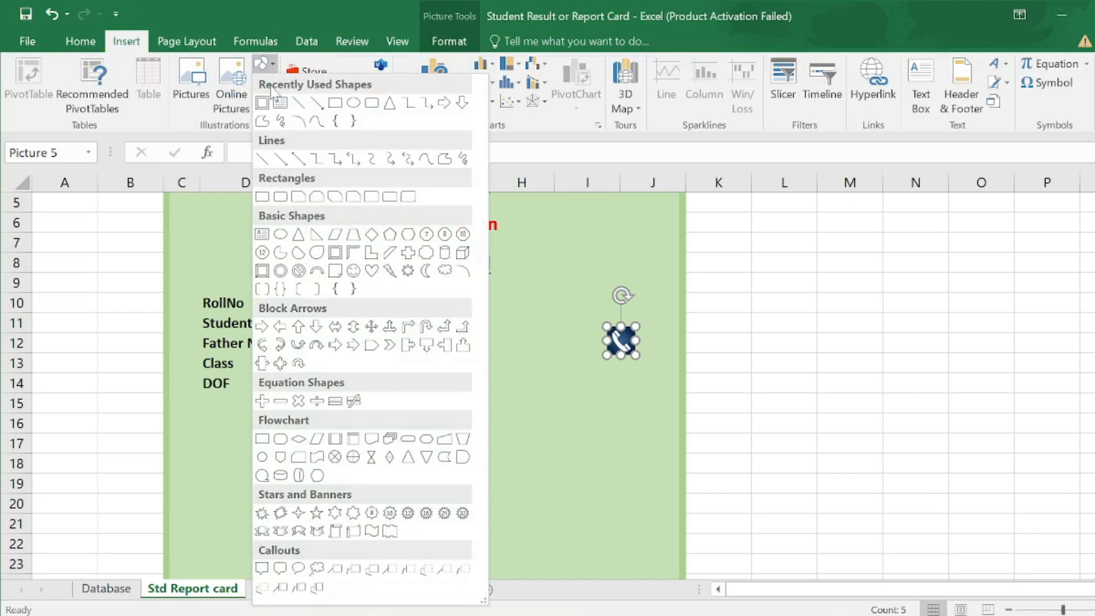
click(280, 104)
drag(475, 336, 591, 358)
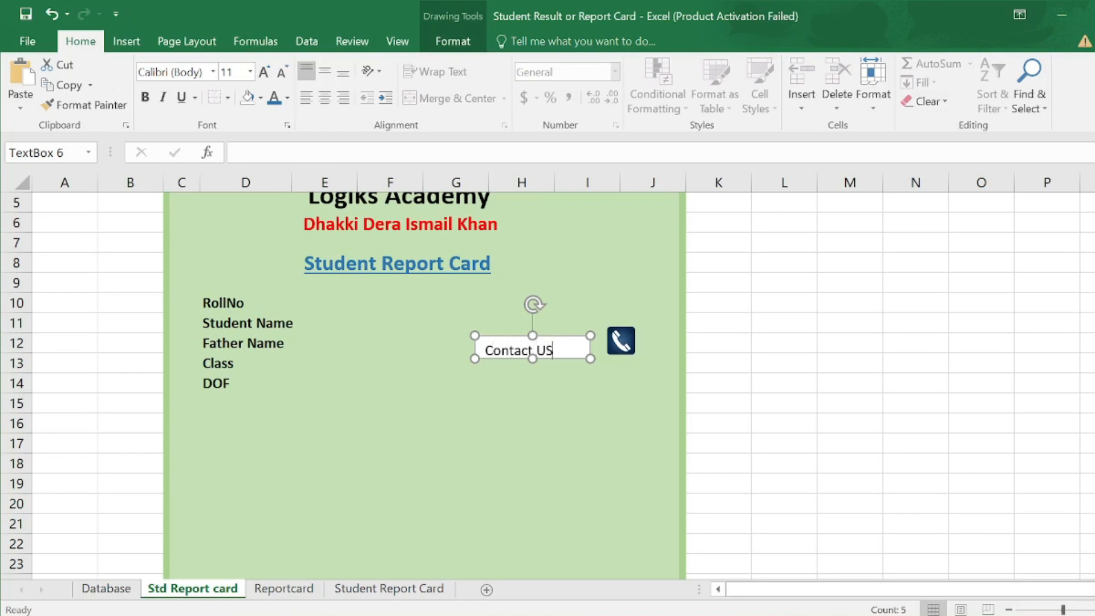
drag(551, 349, 486, 350)
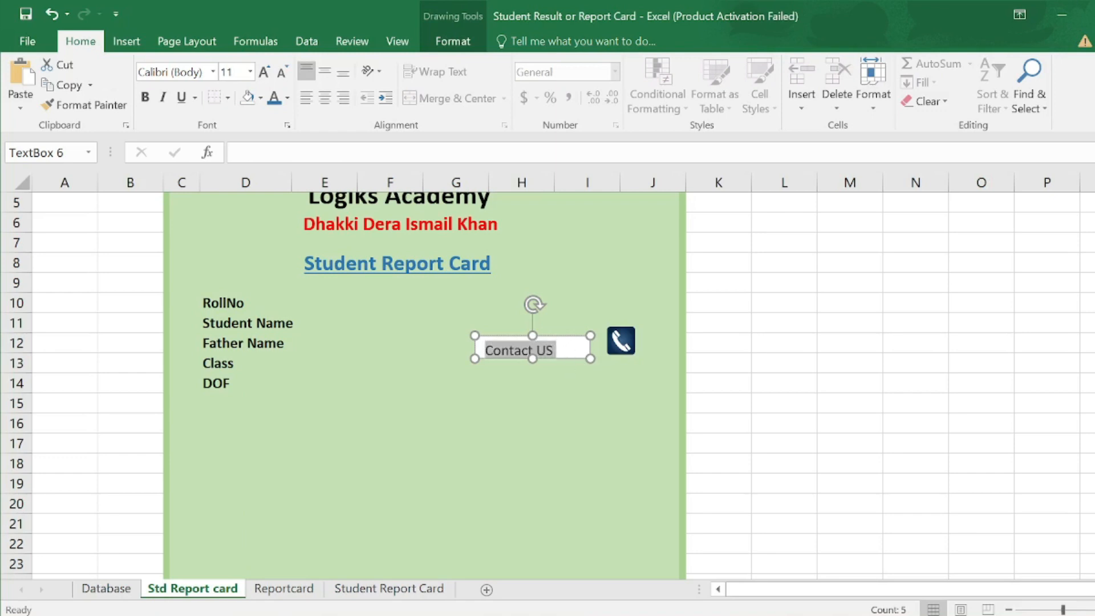
click(502, 327)
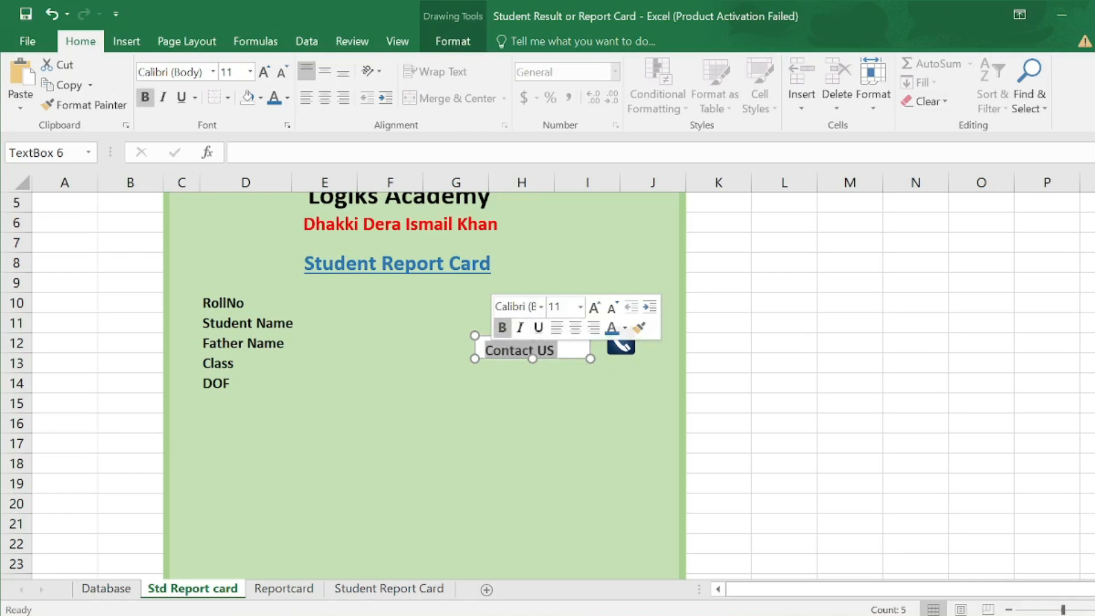
click(528, 368)
- Set the Contact US box to no fill and no outline, then move it beside the phone icon
click(530, 358)
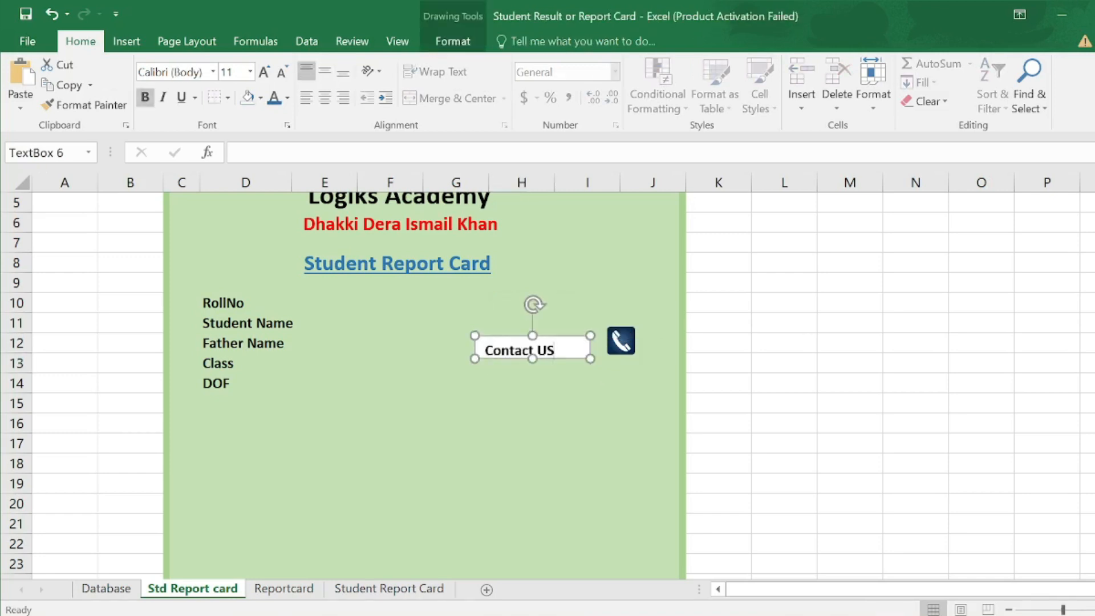
click(459, 41)
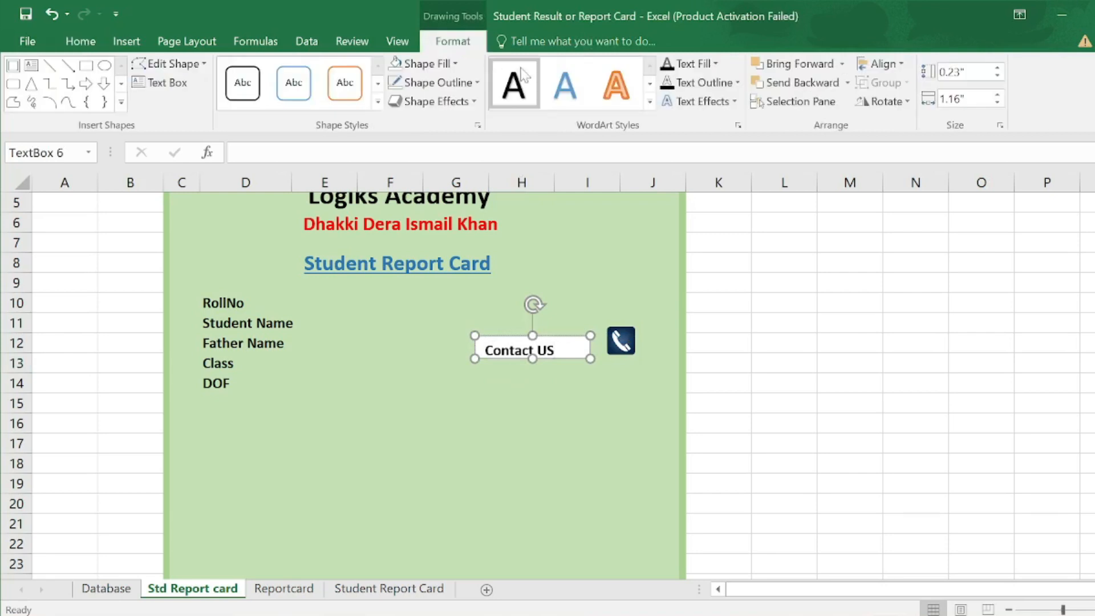
click(455, 64)
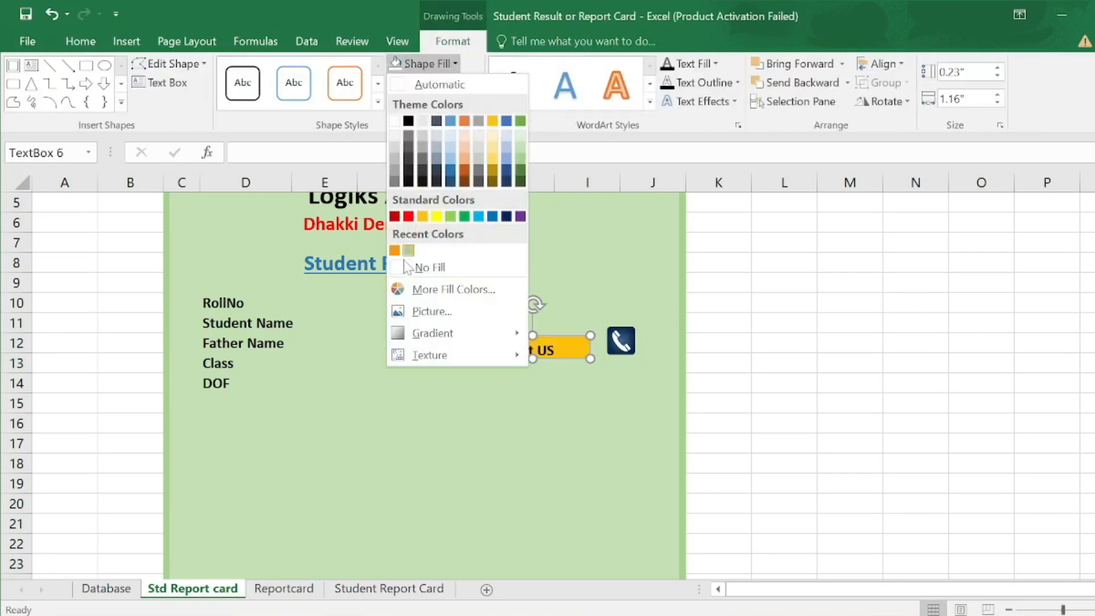
click(425, 264)
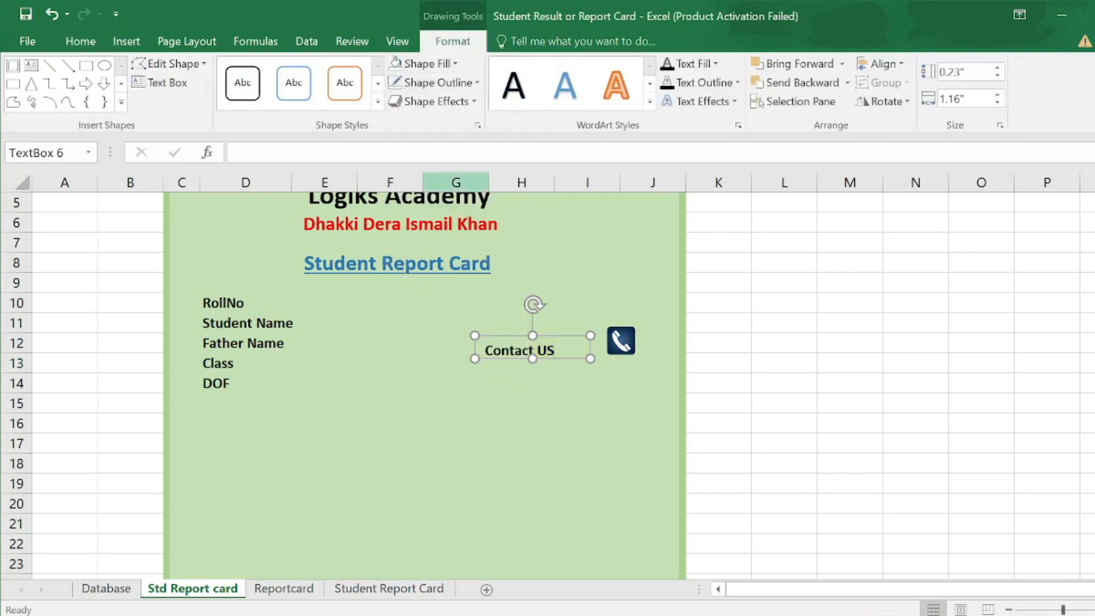
click(477, 83)
click(421, 286)
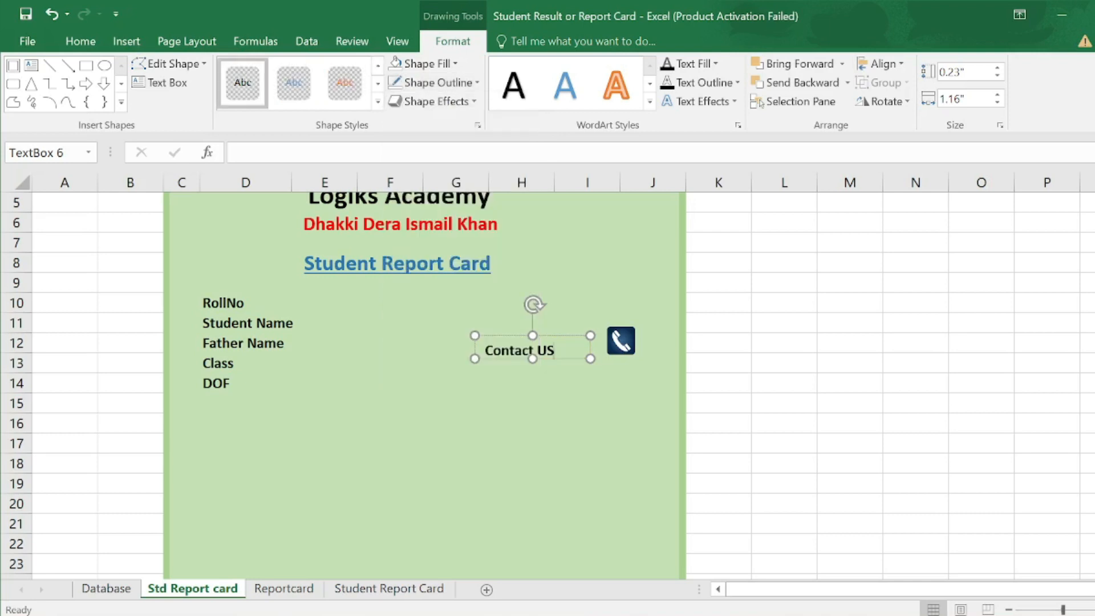
drag(562, 337, 602, 334)
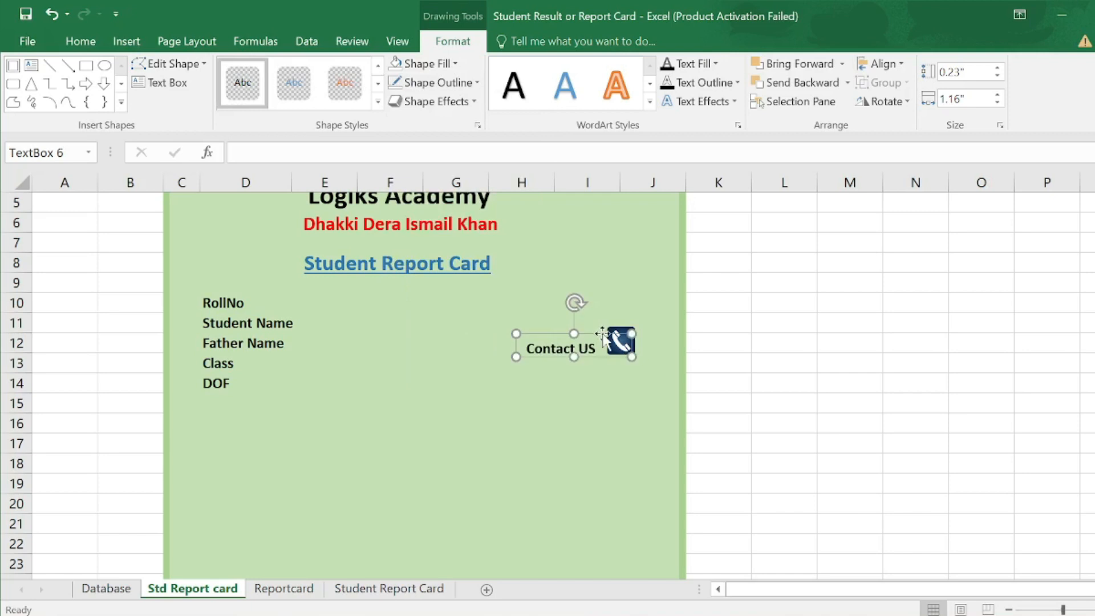
click(161, 83)
- Draw a text box below Contact US and enter the contact phone number
drag(527, 375, 672, 403)
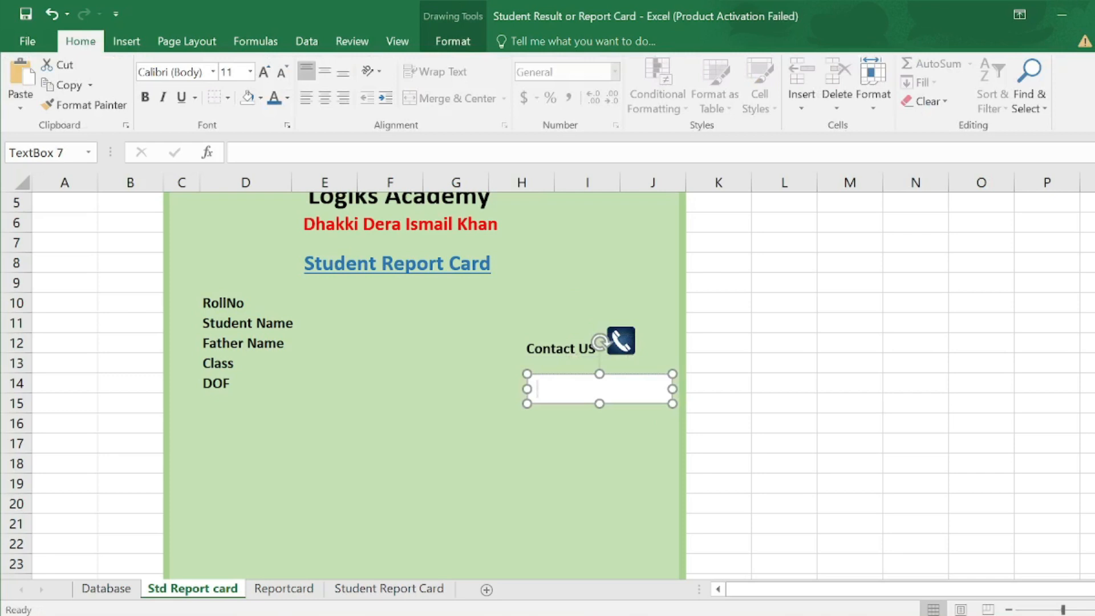
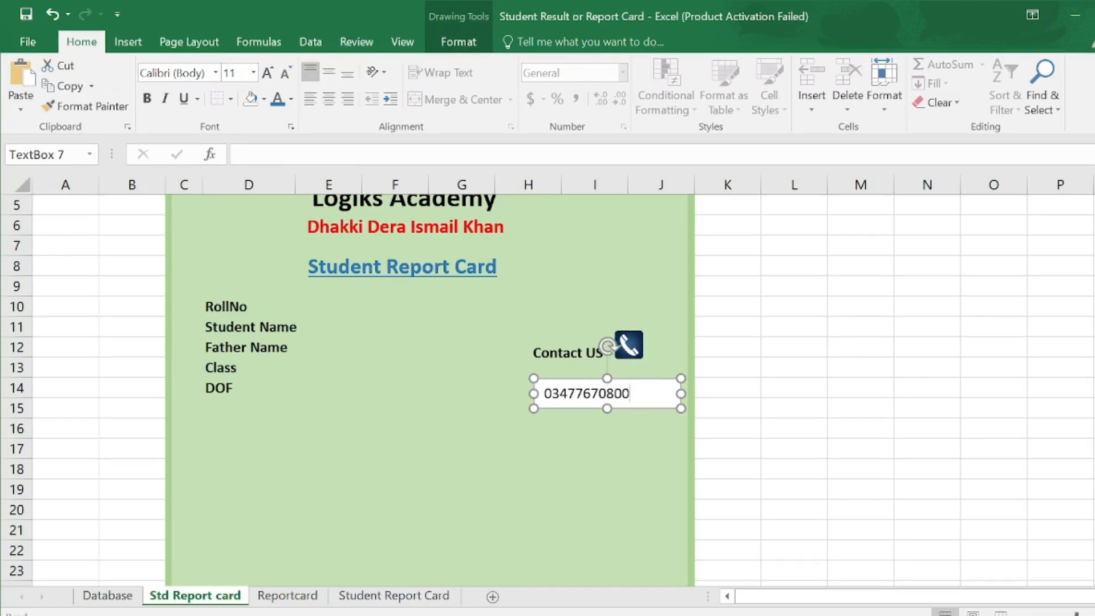
drag(640, 382, 599, 354)
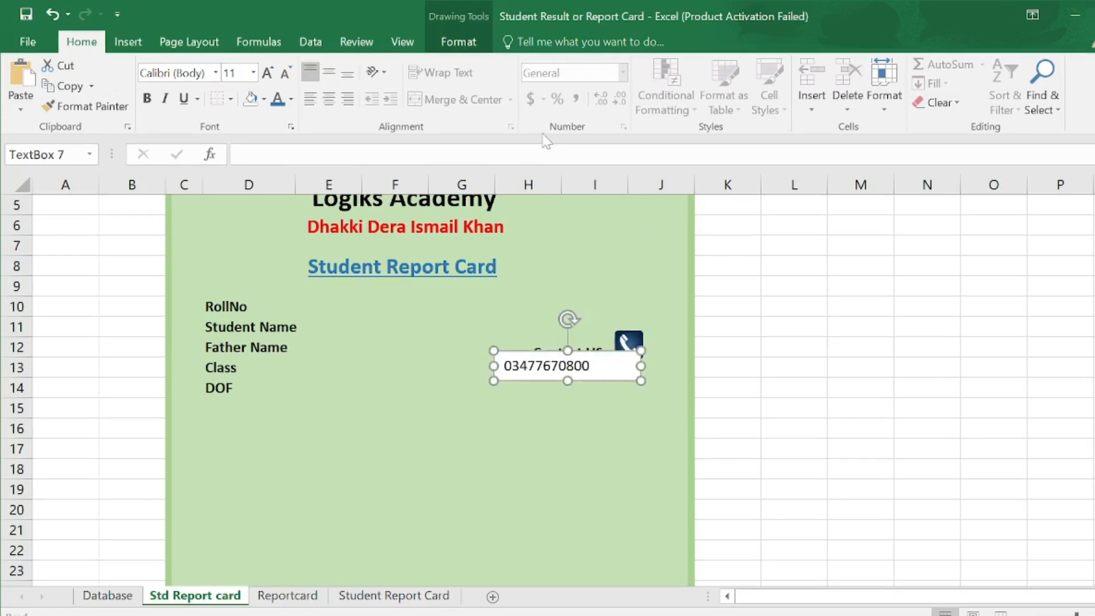
- Give the phone number box no fill and no outline, placed directly under Contact US
click(468, 46)
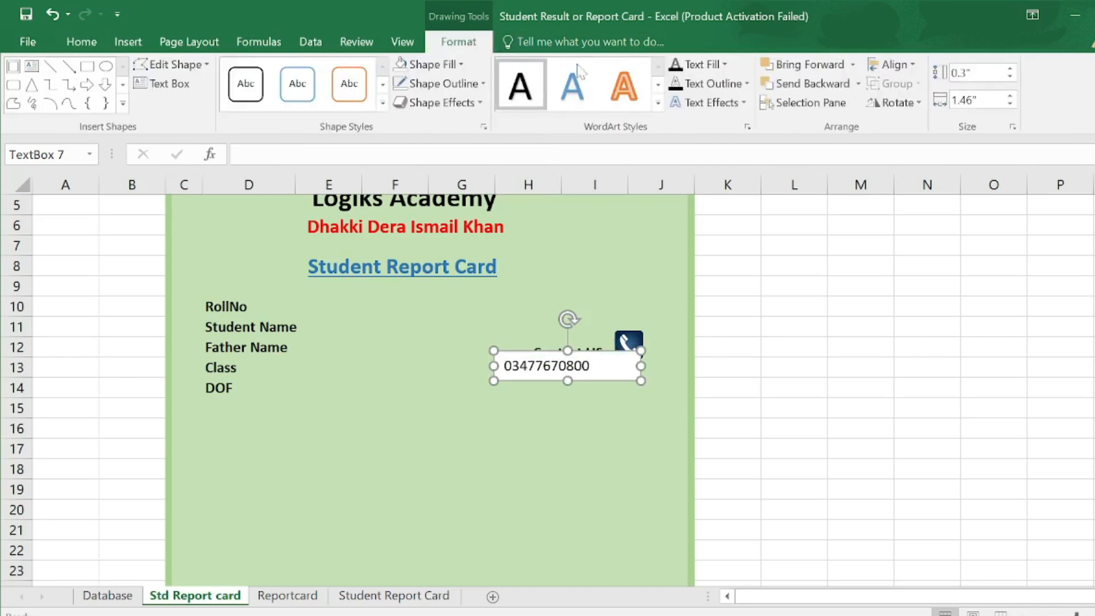
click(465, 66)
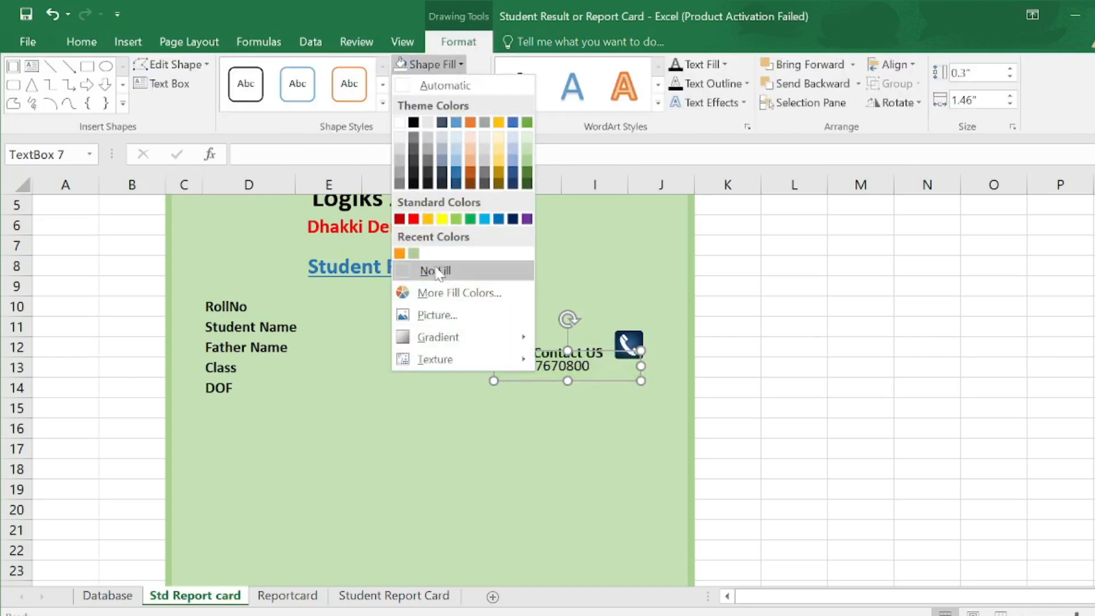
click(439, 269)
click(482, 84)
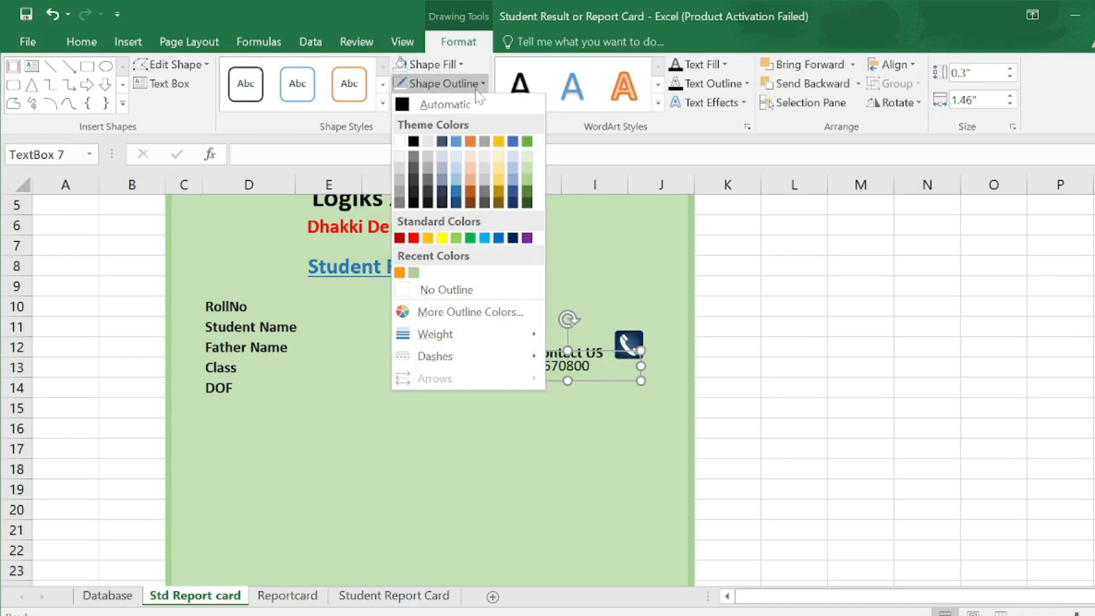
click(442, 289)
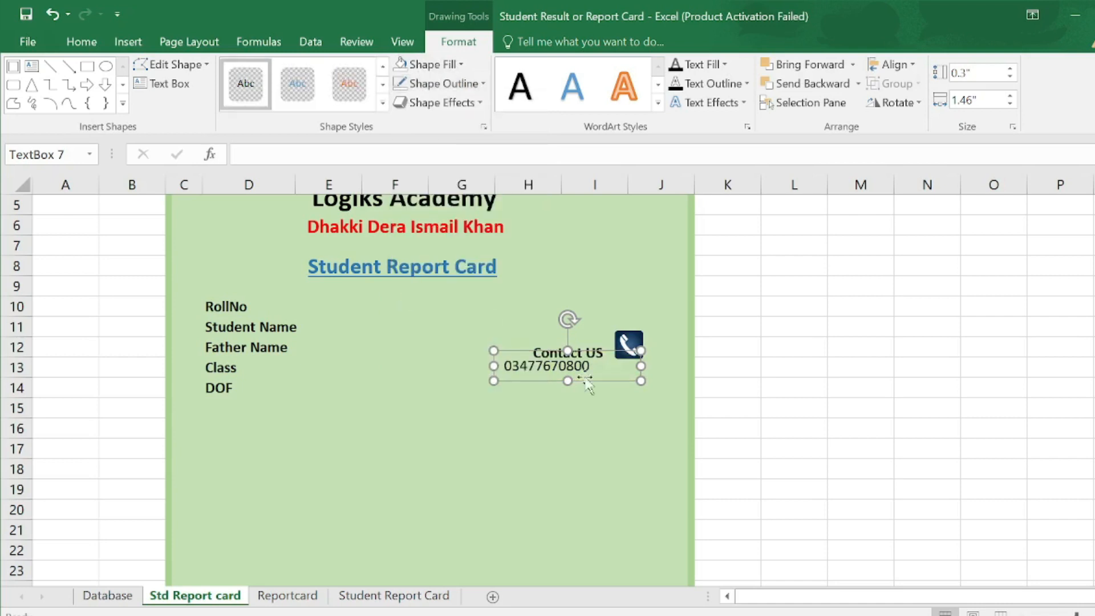
drag(551, 356, 619, 365)
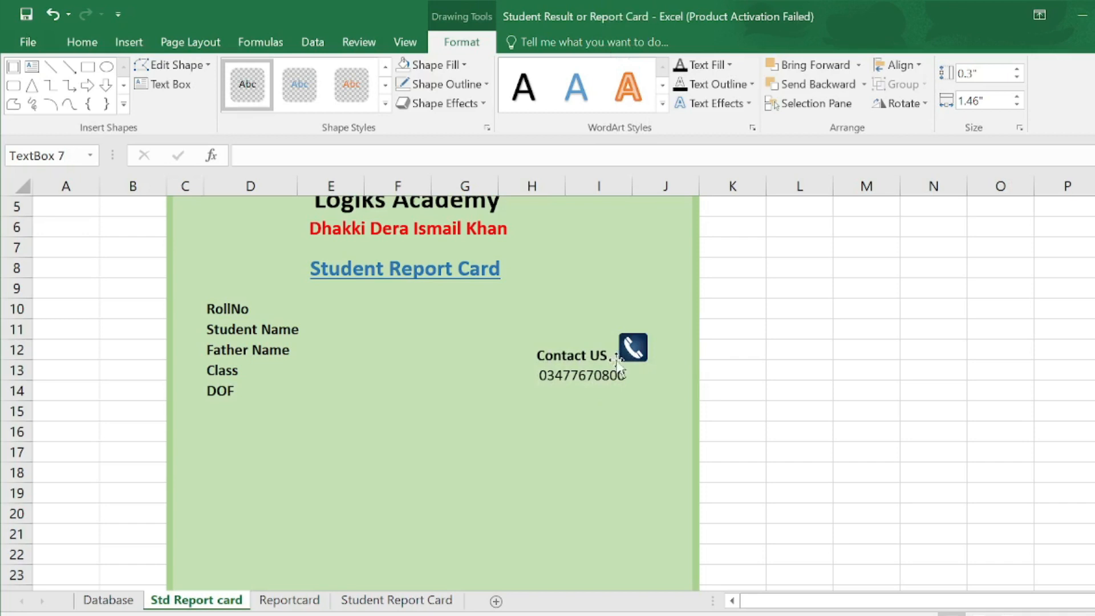
scroll(350, 433, down, 2)
- Enter the headings Subjects and Total Marks in D16 and E16
click(251, 350)
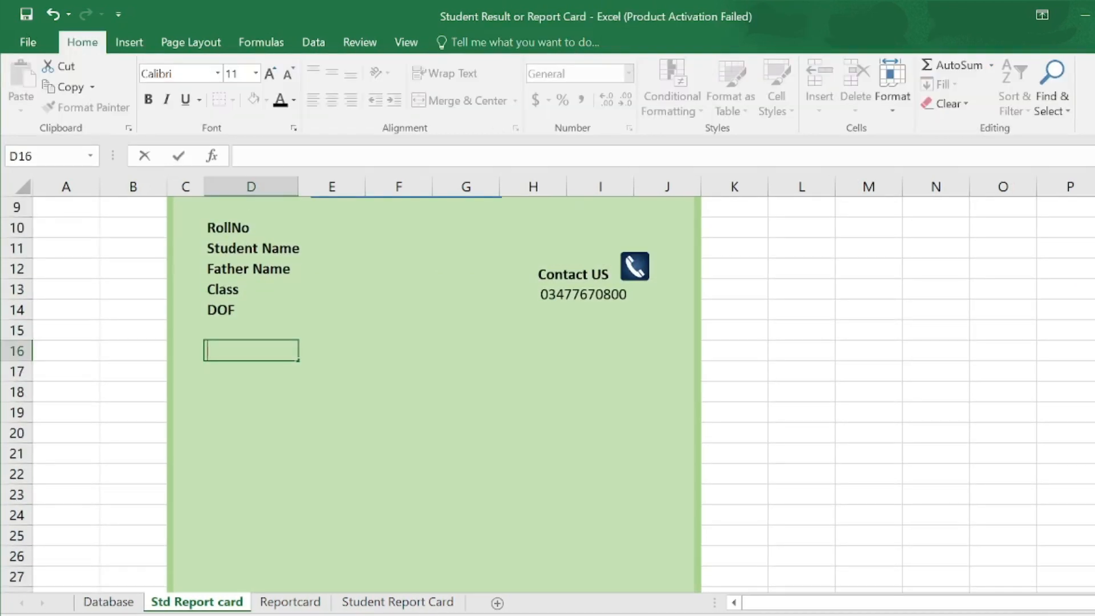
text(Subjecyts)
key(BackSpace)
key(BackSpace)
key(BackSpace)
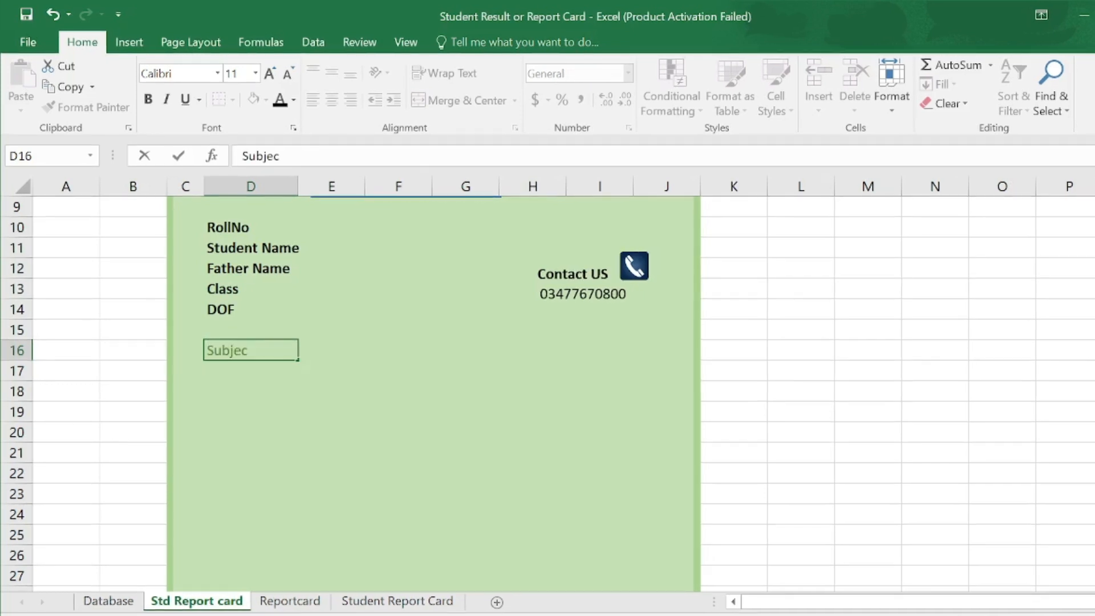
text(ts)
key(Tab)
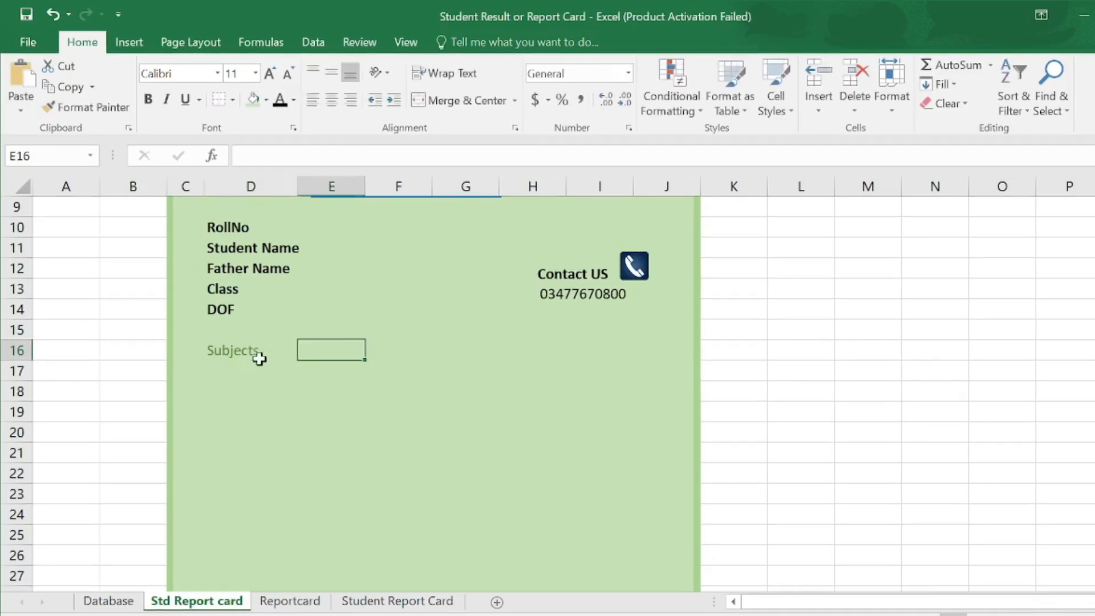
text(Total Marks)
key(Tab)
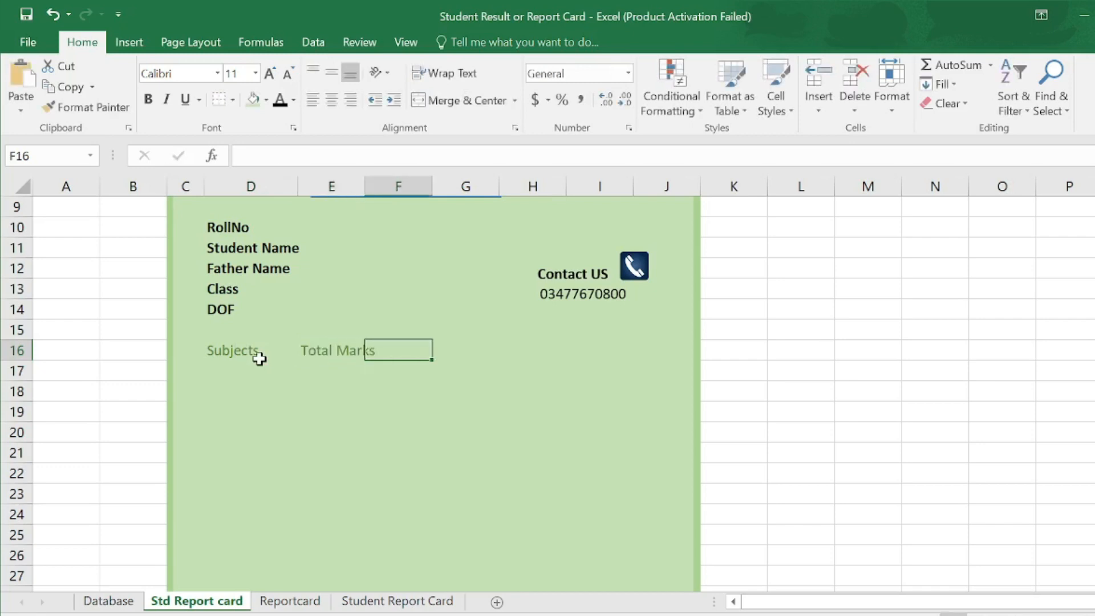
- Enter Passing Marks, Obt.Marks, % age and Pass/Fail in F16:I16
text(Passing Marks)
key(Tab)
text(Obt.Marks)
key(Tab)
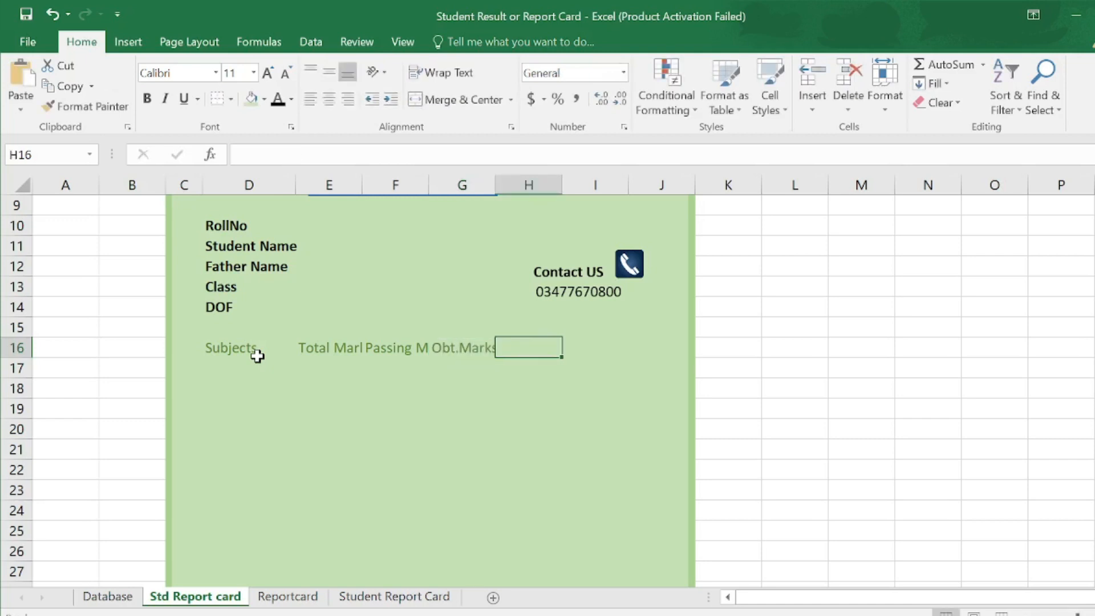
text(% age)
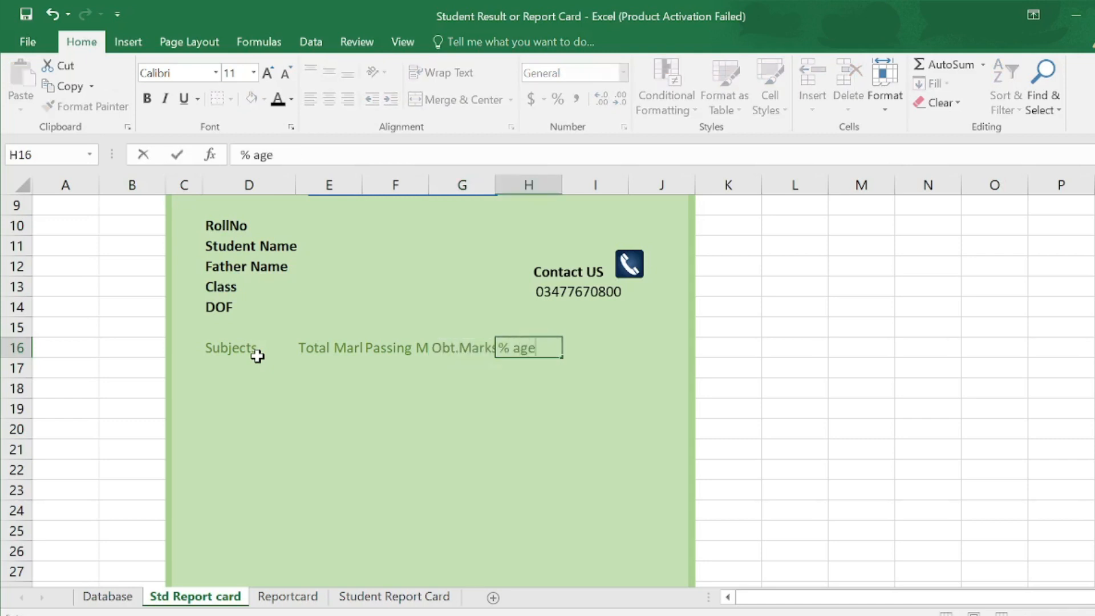
key(Tab)
text(Pass)
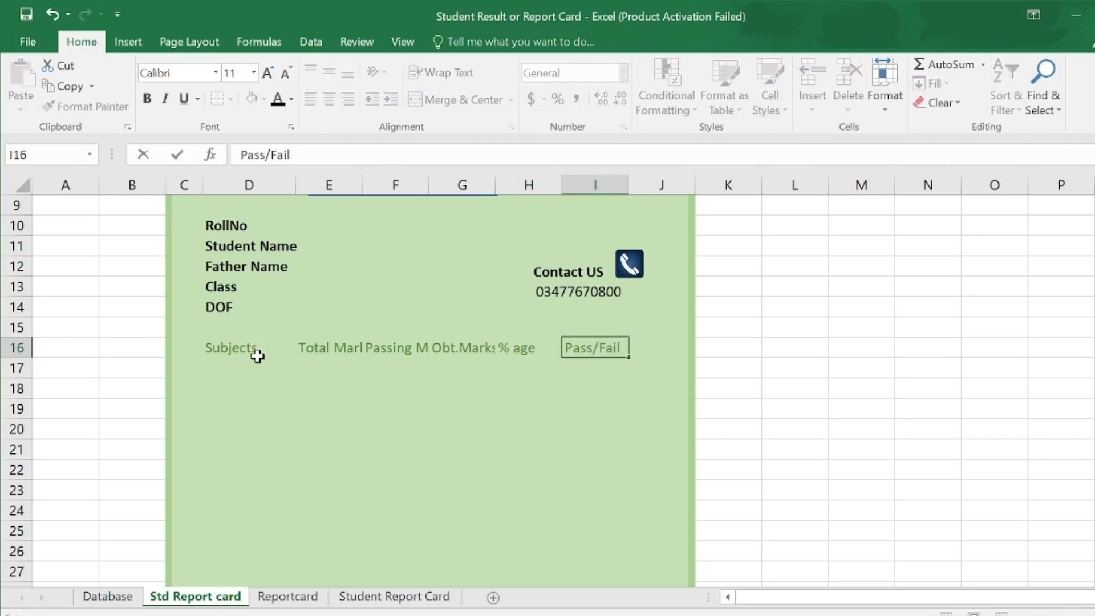
drag(209, 348, 594, 356)
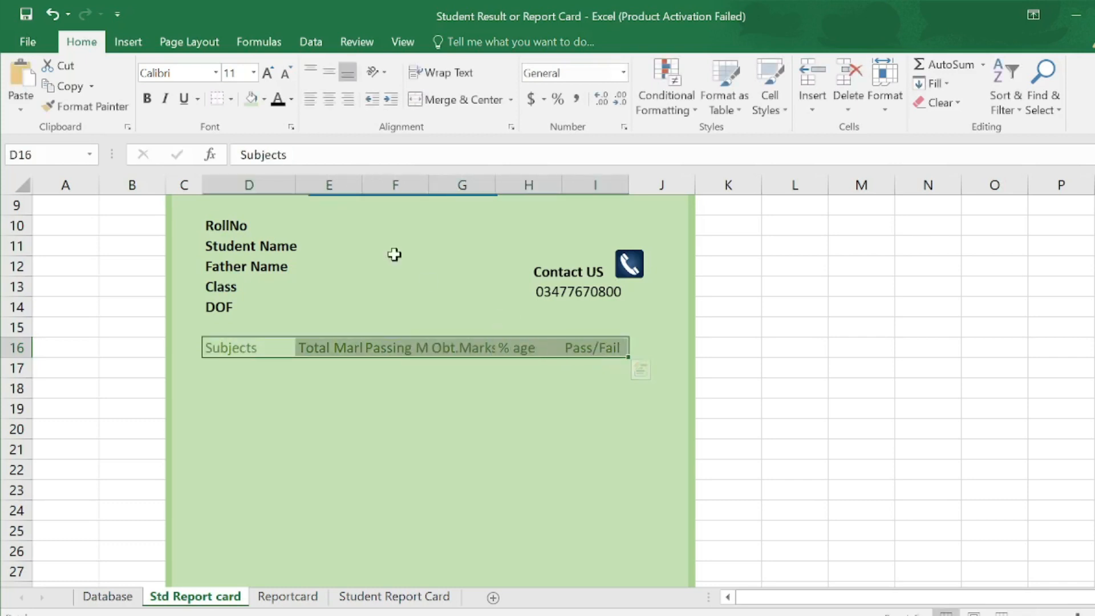
- Centre the row 16 headings and widen columns E, F and G to fit them
click(329, 100)
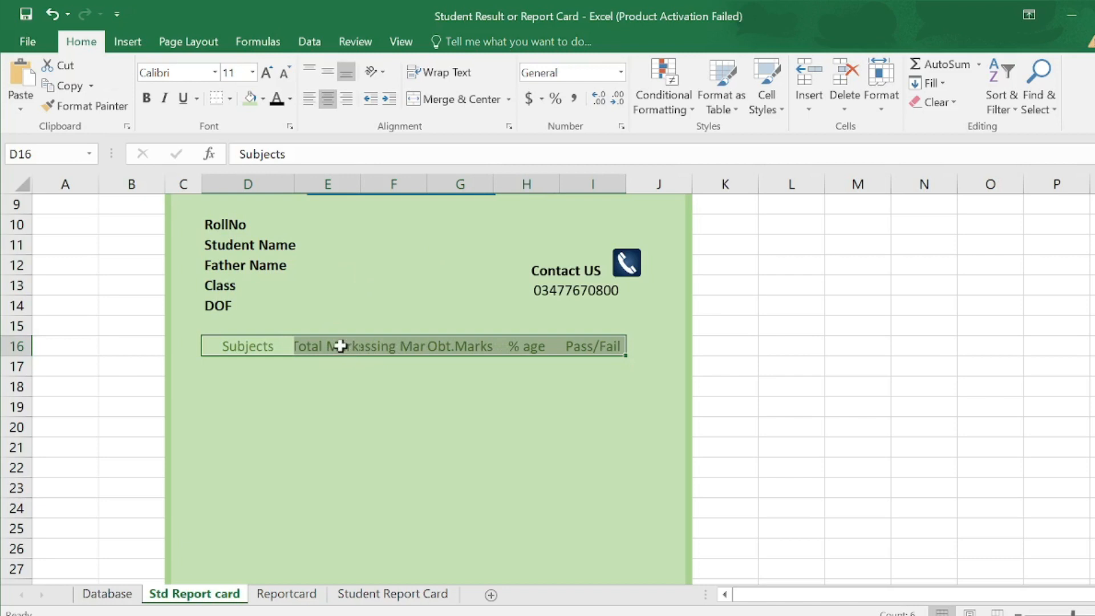
click(340, 346)
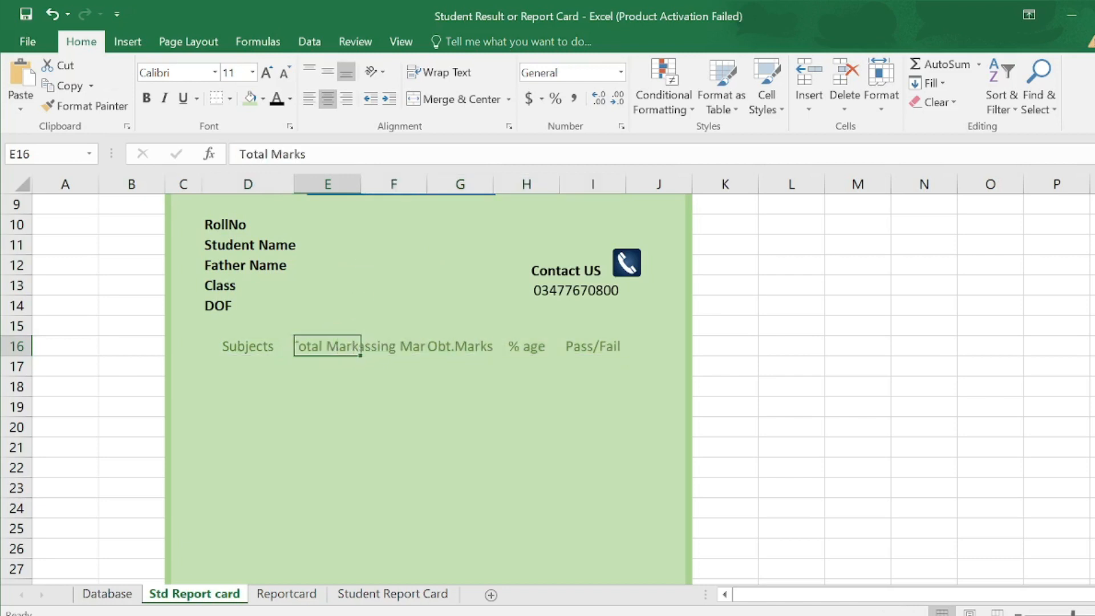
drag(361, 186, 379, 186)
click(409, 347)
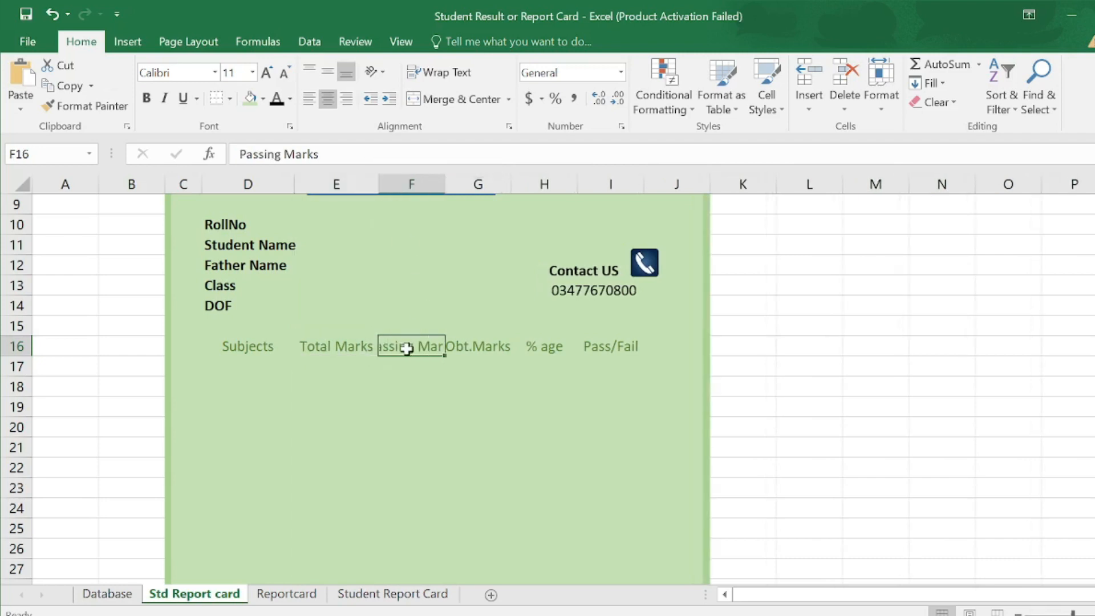
drag(442, 185, 473, 183)
click(513, 341)
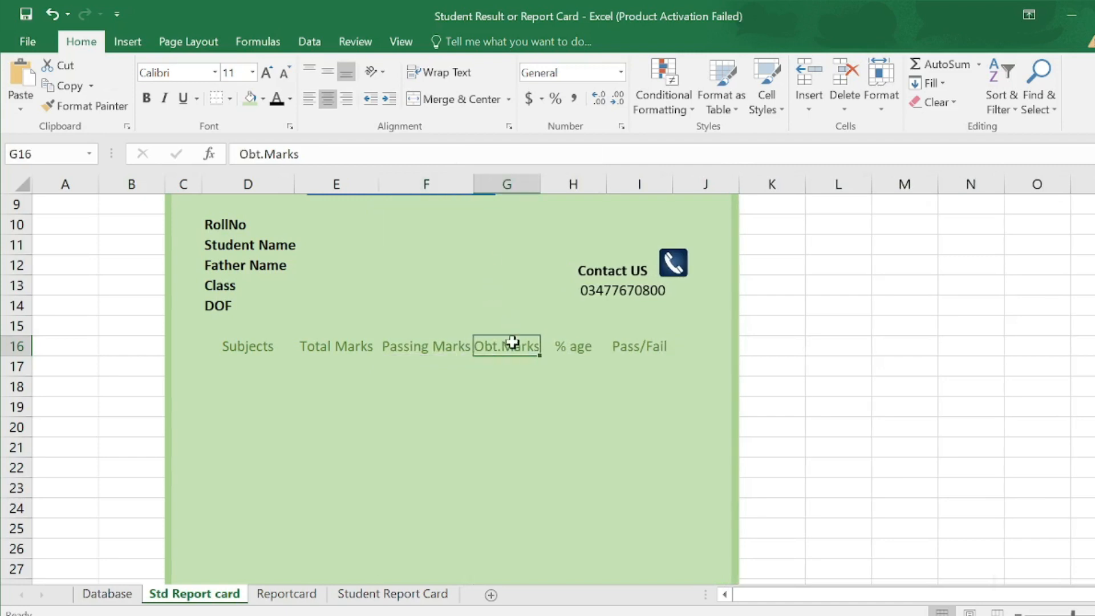
drag(538, 182, 547, 179)
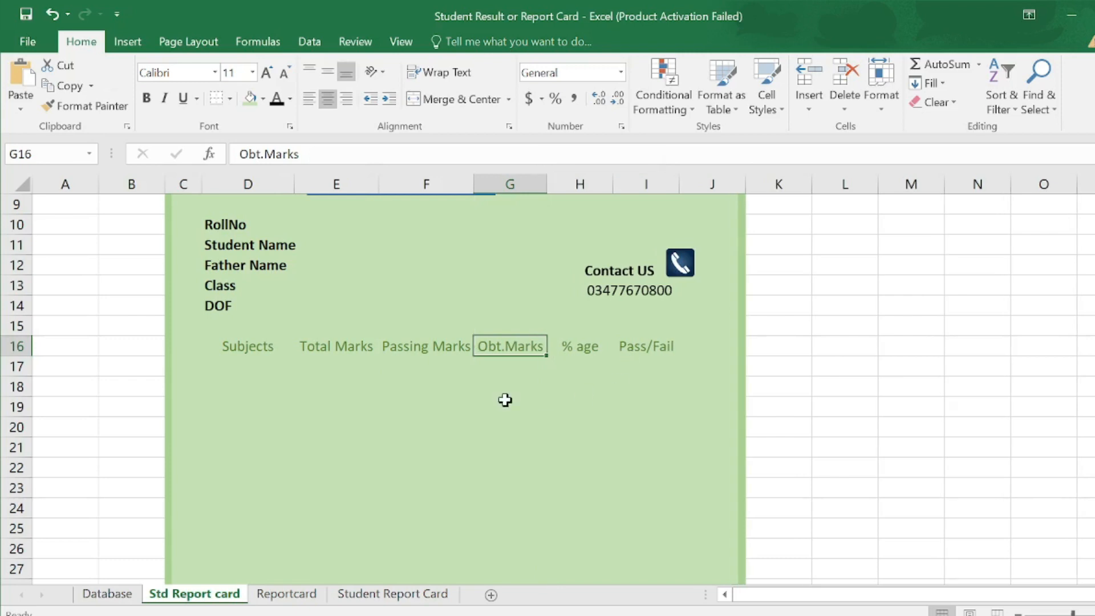
- Make the row 16 headings bold, keeping their dark green text colour
drag(234, 345, 648, 342)
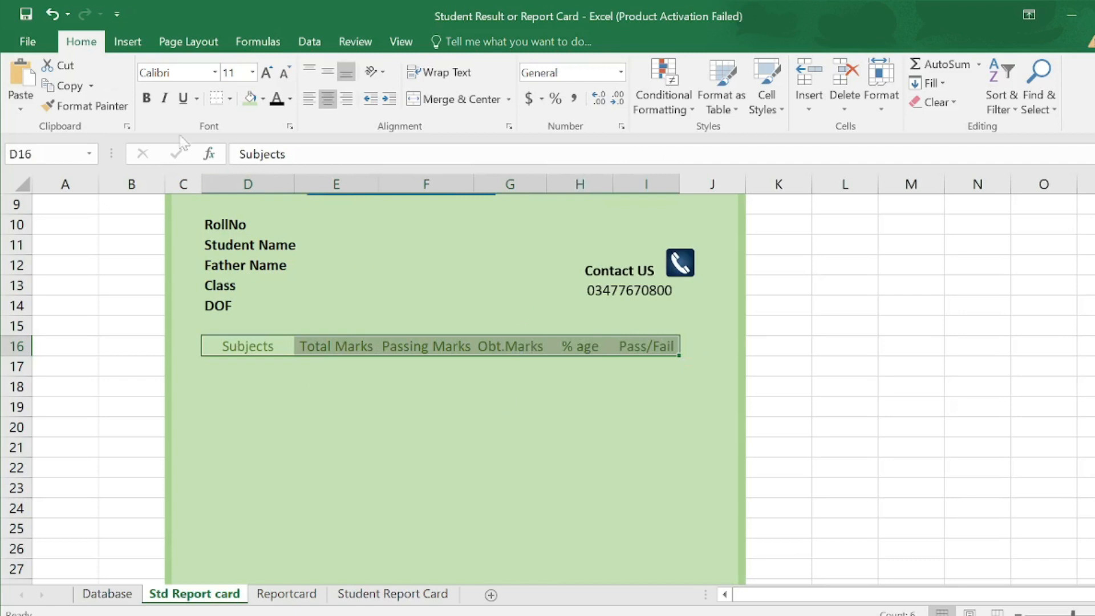
click(149, 102)
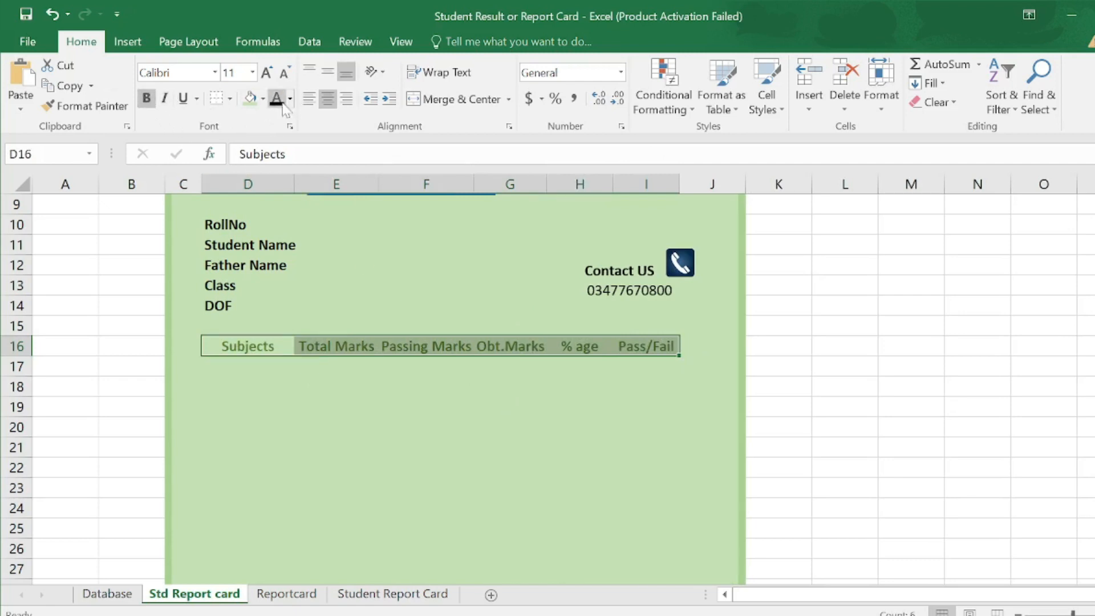
click(277, 100)
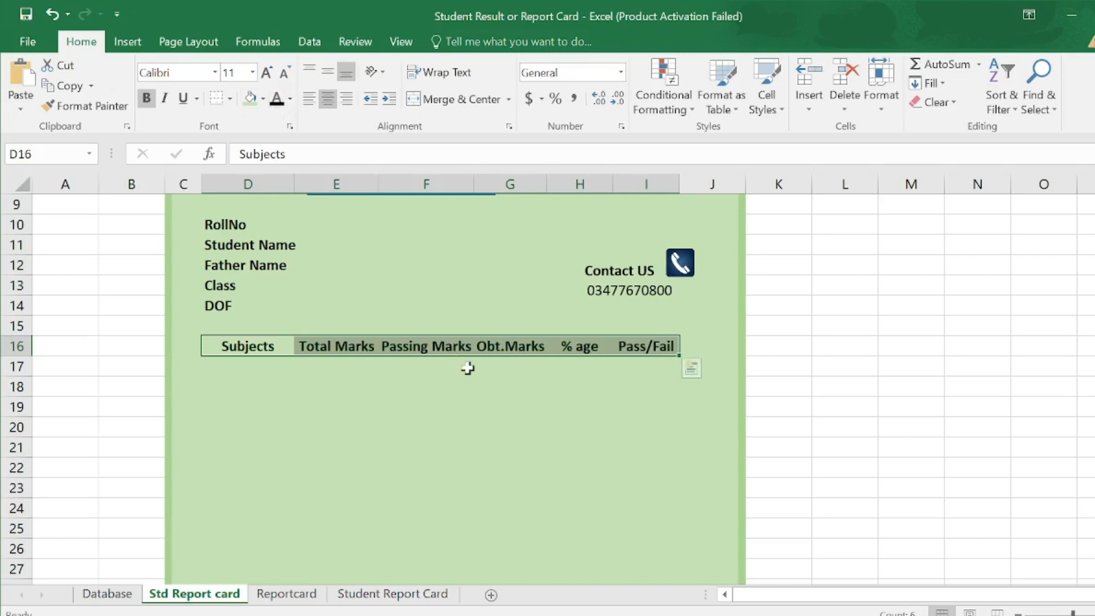
key(ctrl+z)
click(262, 363)
scroll(261, 259, down, 2)
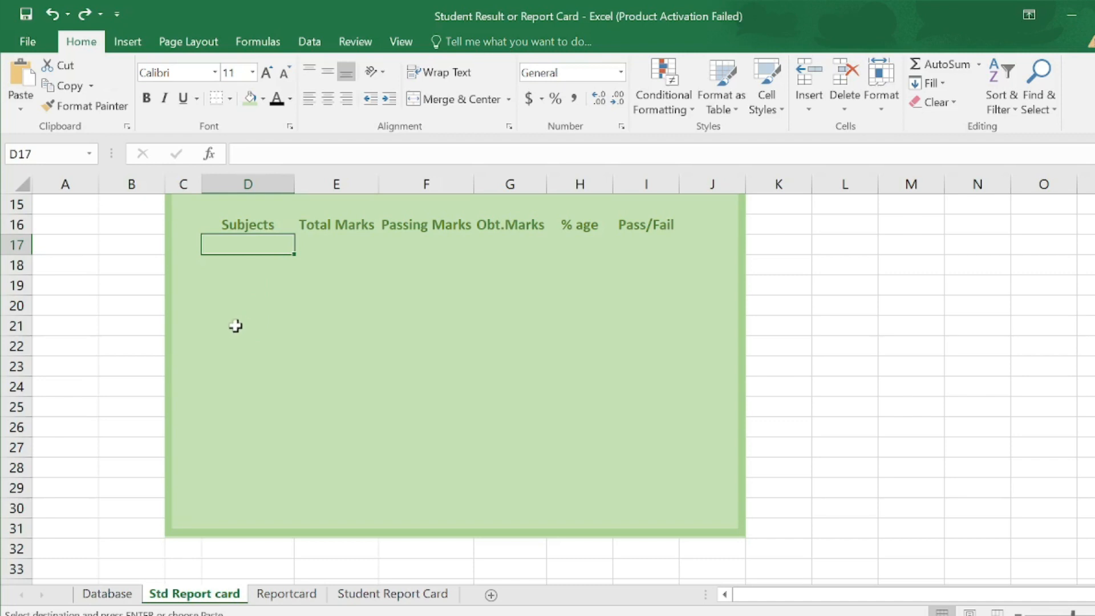
- Copy subject names Phy through M.Q from Database and paste them transposed as values into D17:D25
click(108, 593)
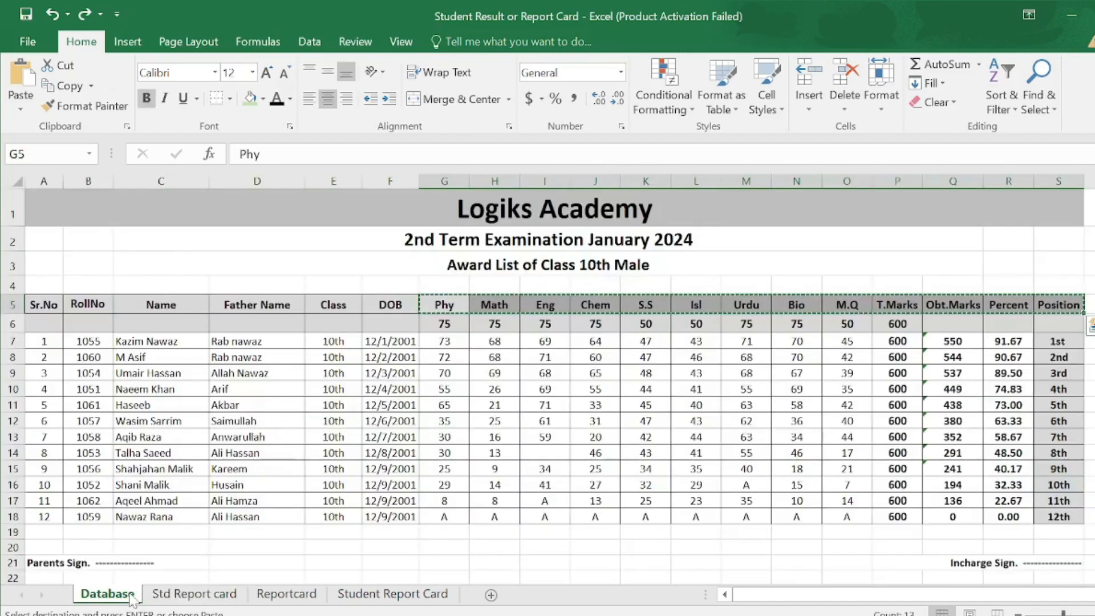
drag(428, 307, 834, 305)
key(ctrl+c)
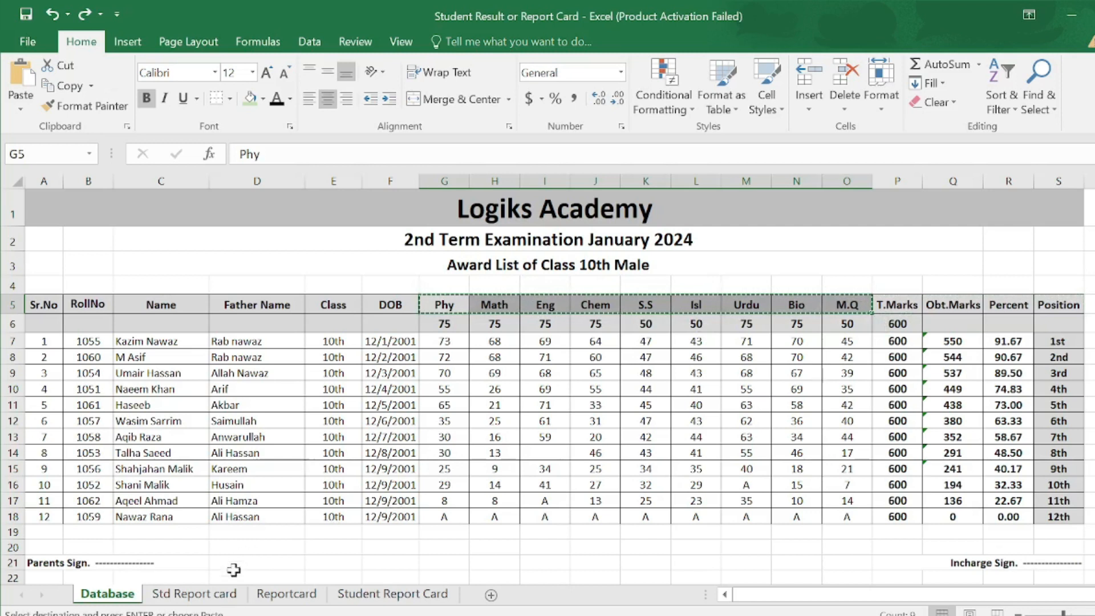
click(221, 594)
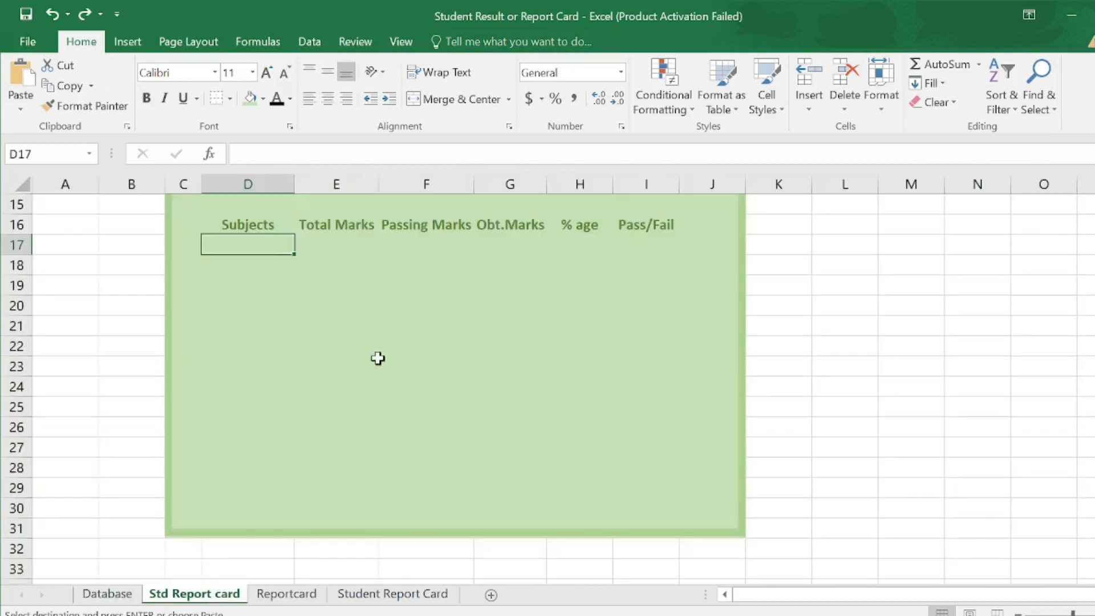
key(ctrl+alt+v)
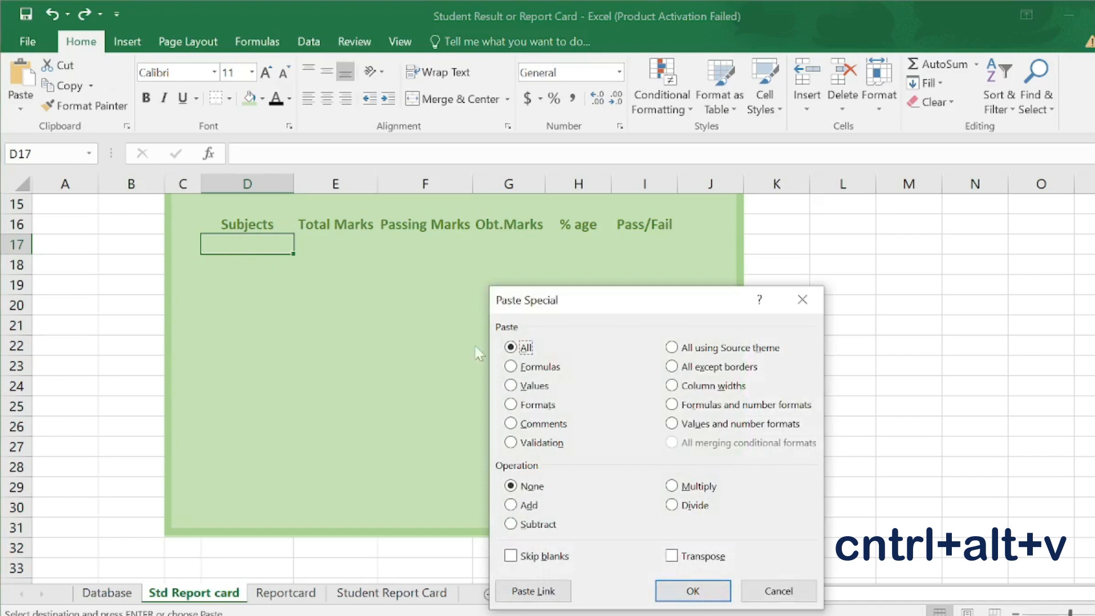
click(520, 386)
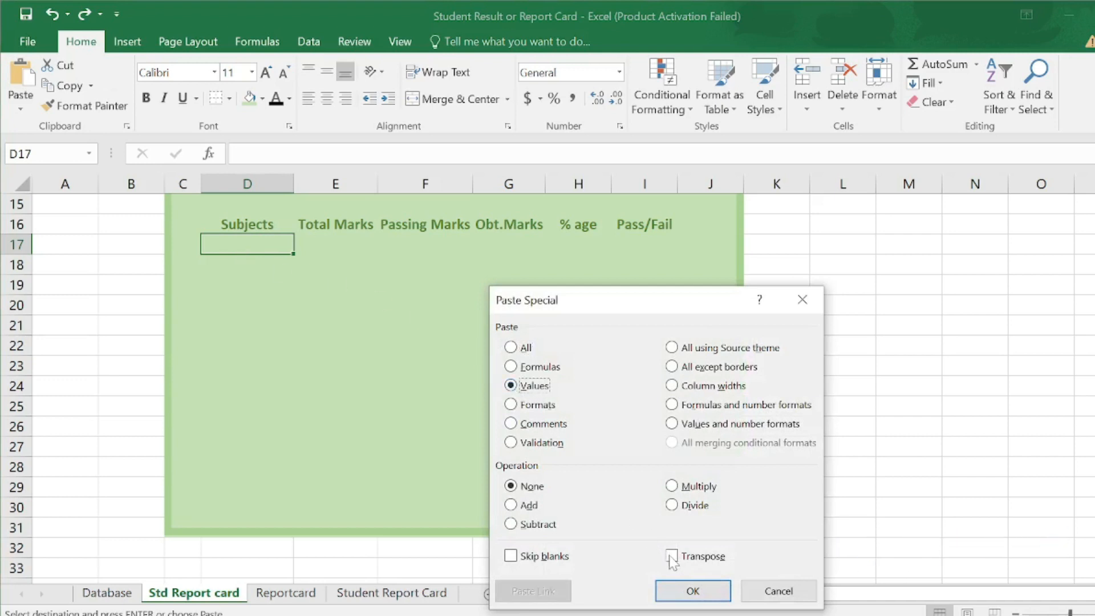
click(694, 591)
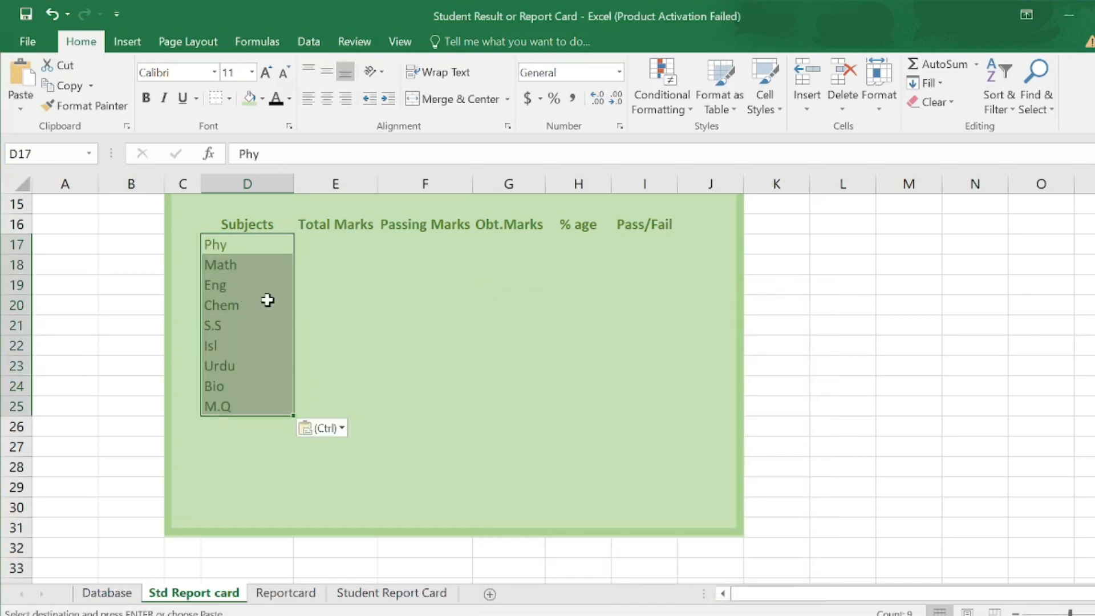
click(337, 246)
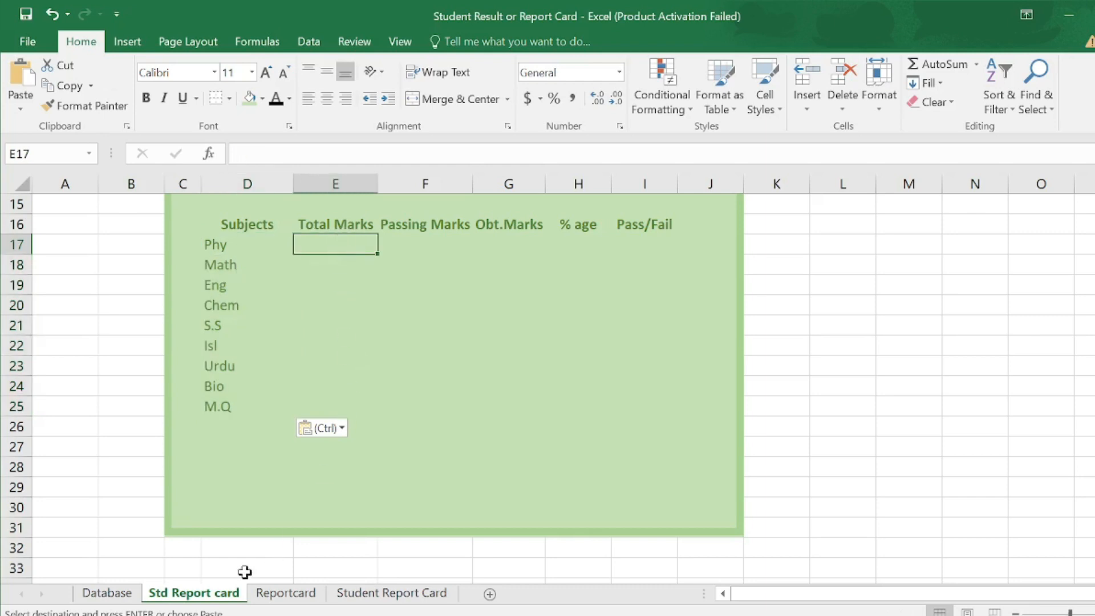
click(108, 593)
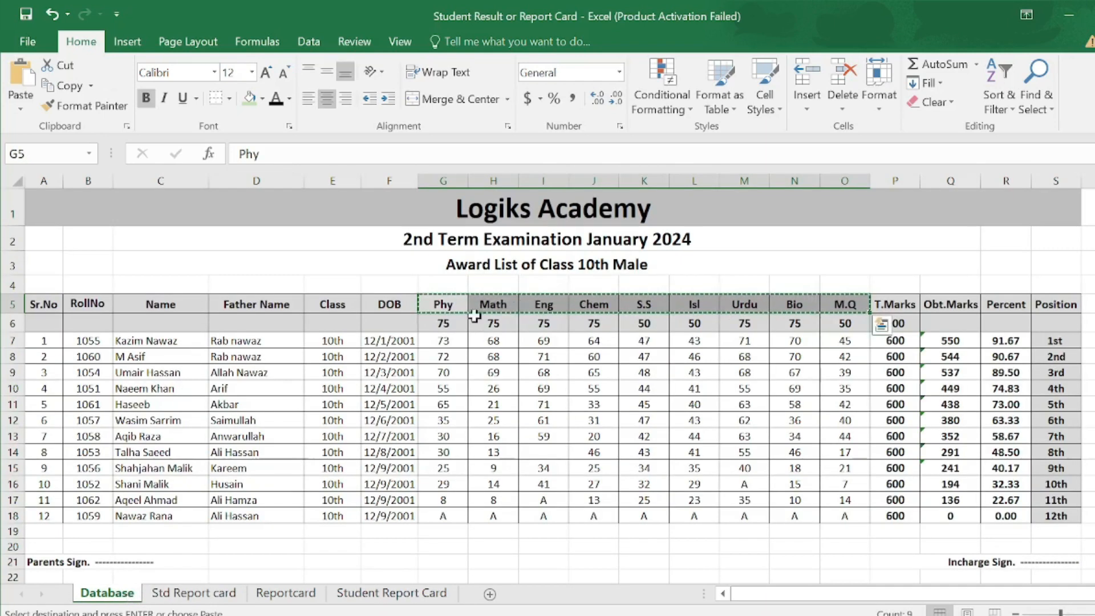
- Fill Total Marks with each subject's maximum marks from Database, pasted transposed as values
drag(437, 324, 838, 328)
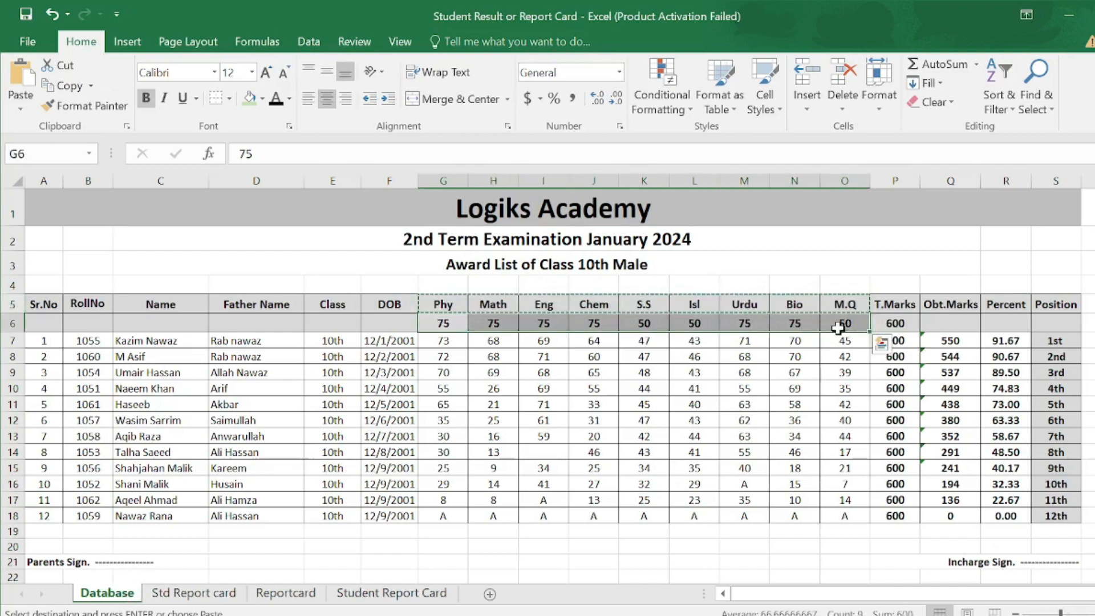
key(ctrl+c)
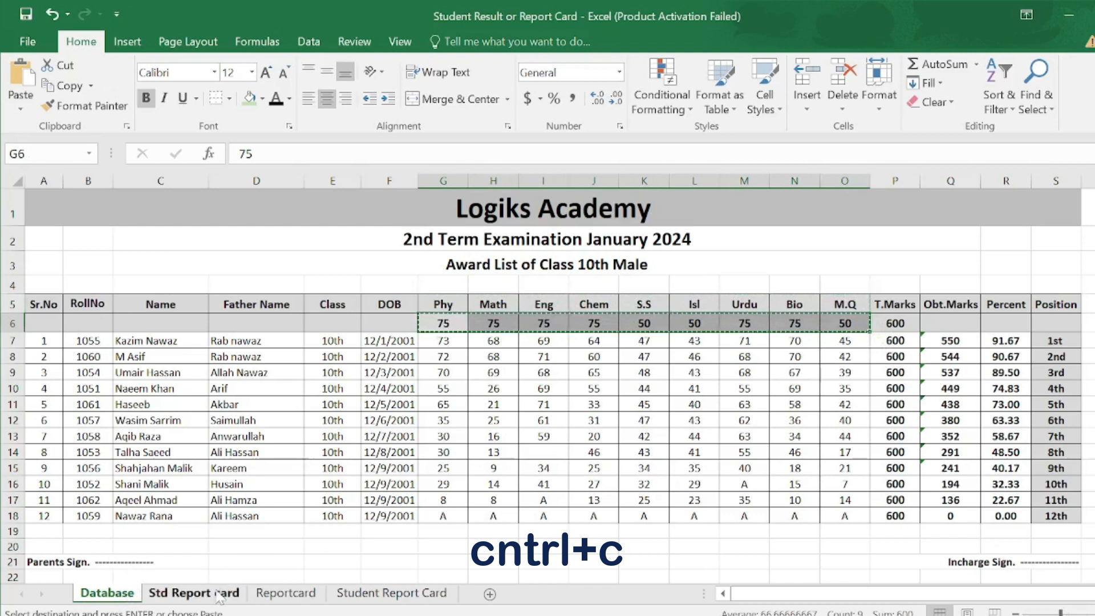
click(218, 596)
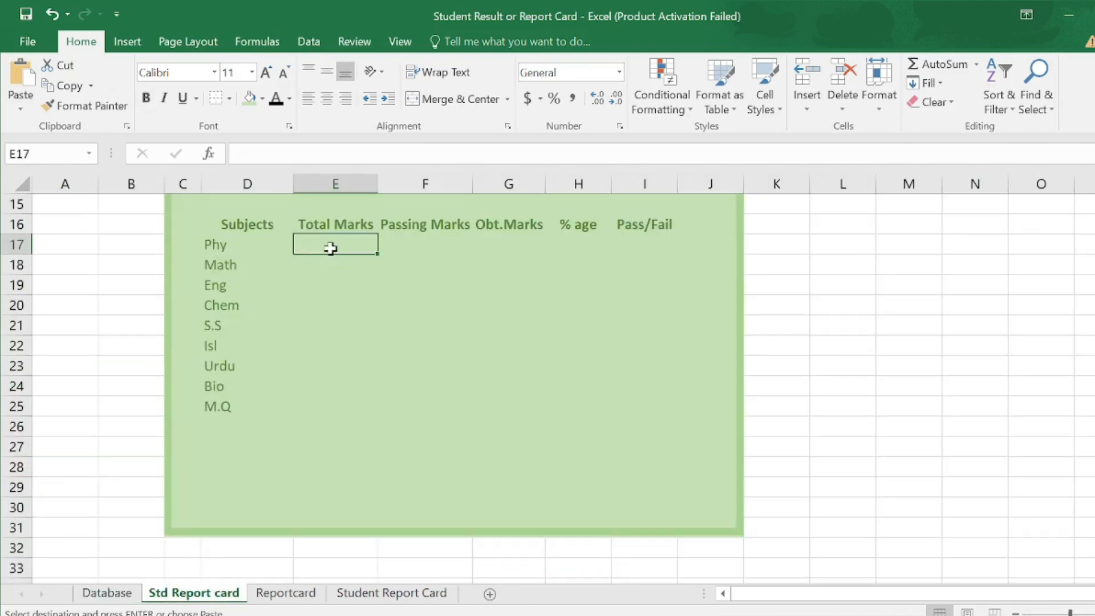
key(ctrl+alt+v)
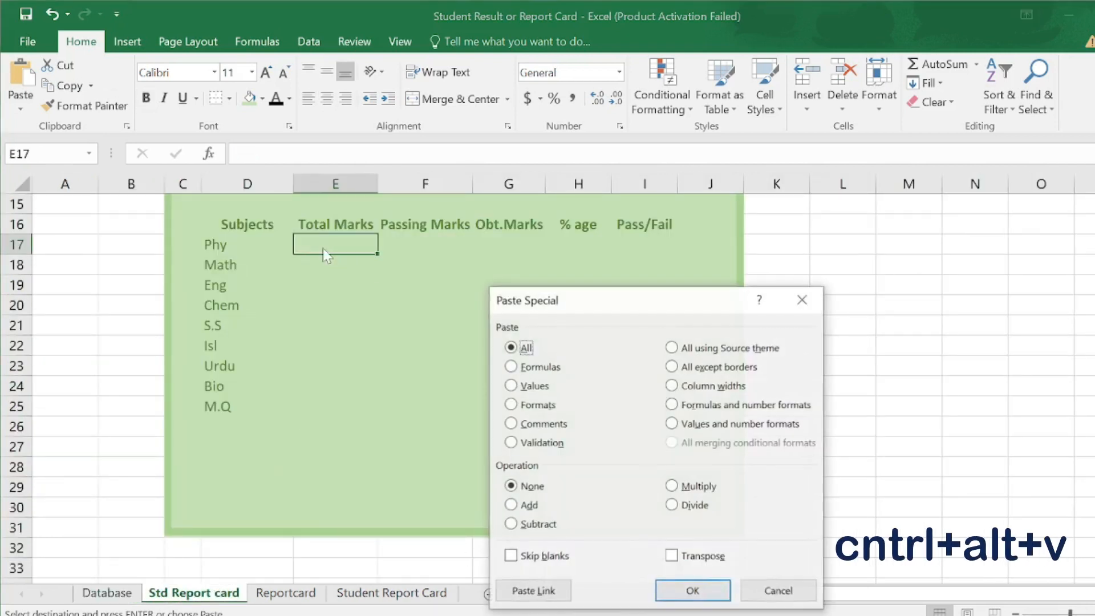
click(511, 386)
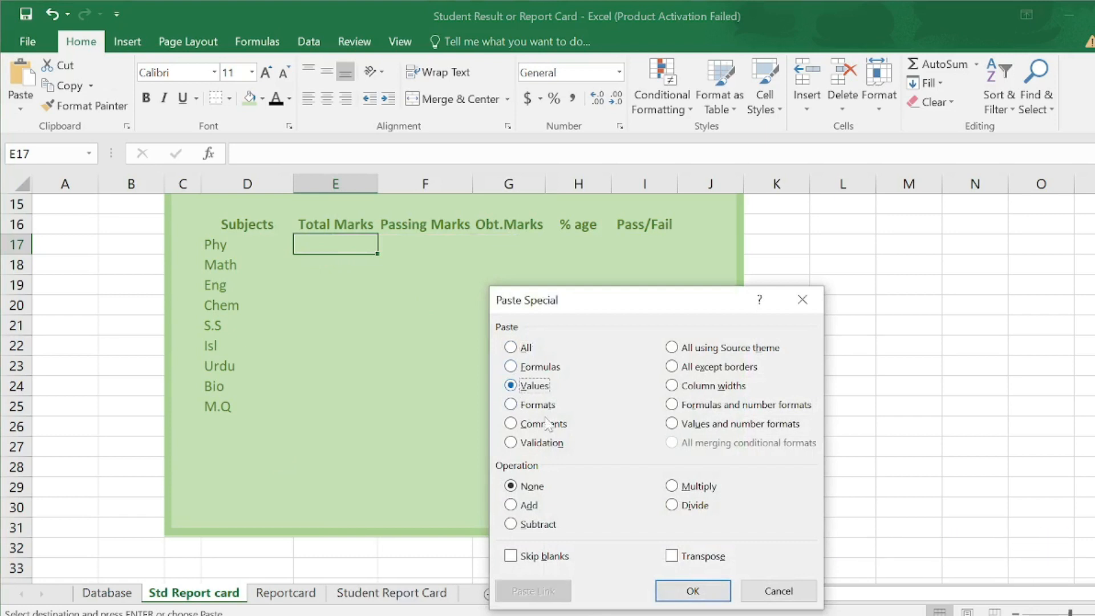
click(672, 556)
click(692, 590)
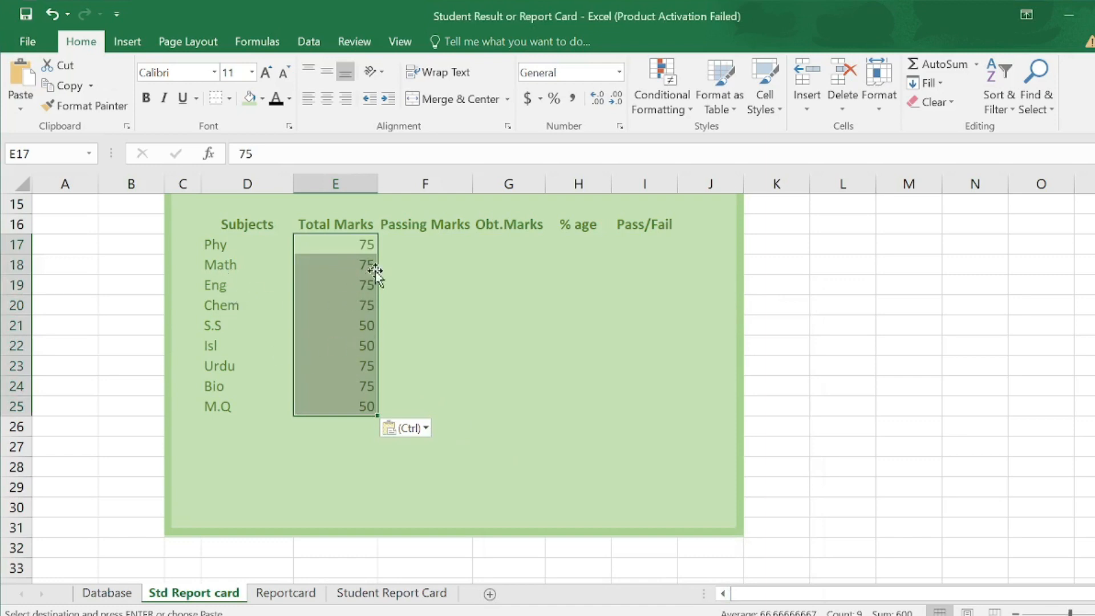
click(432, 240)
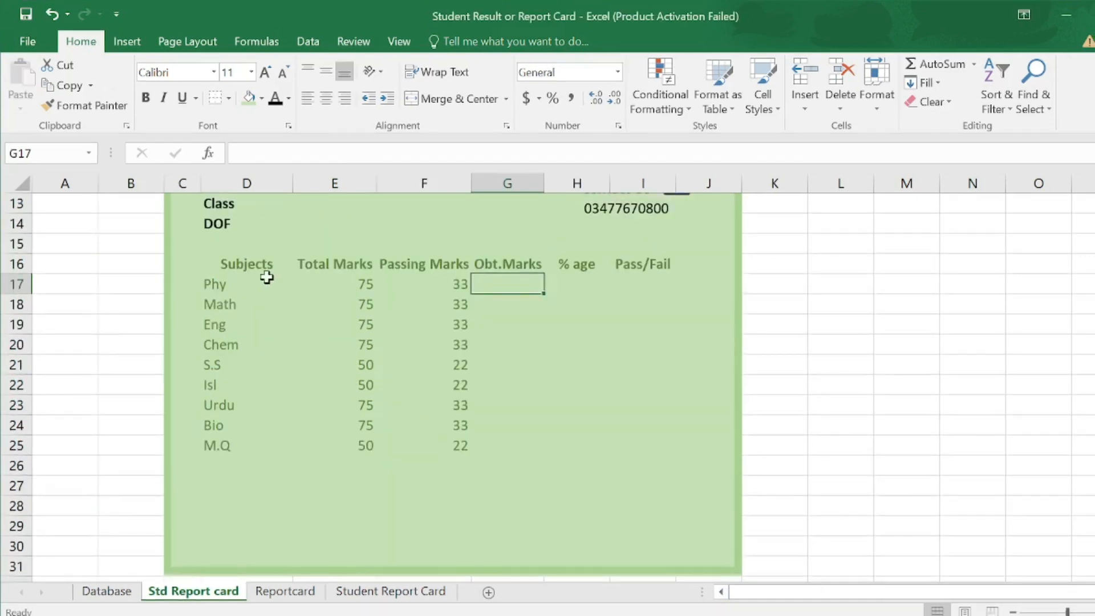
drag(220, 263, 634, 440)
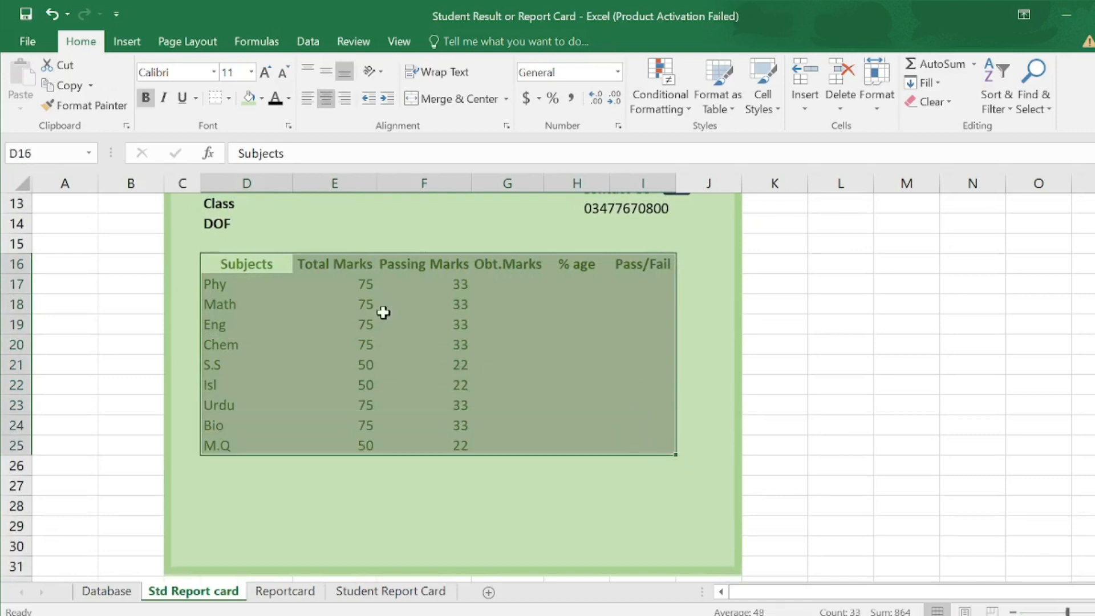
- Apply All Borders to the D16:I25 marks table and centre its contents
click(228, 99)
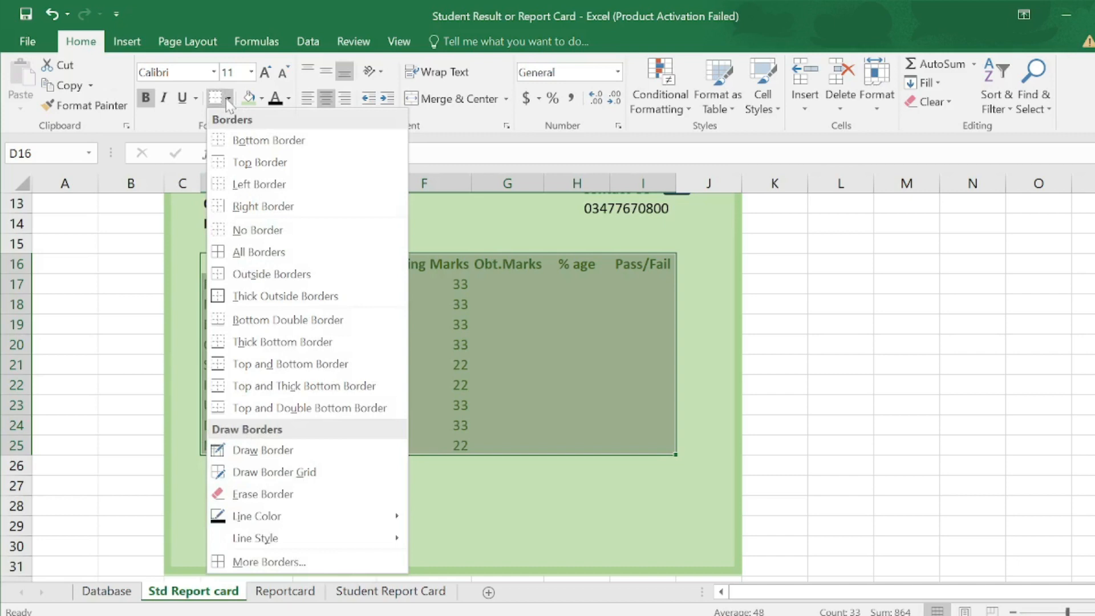
click(255, 253)
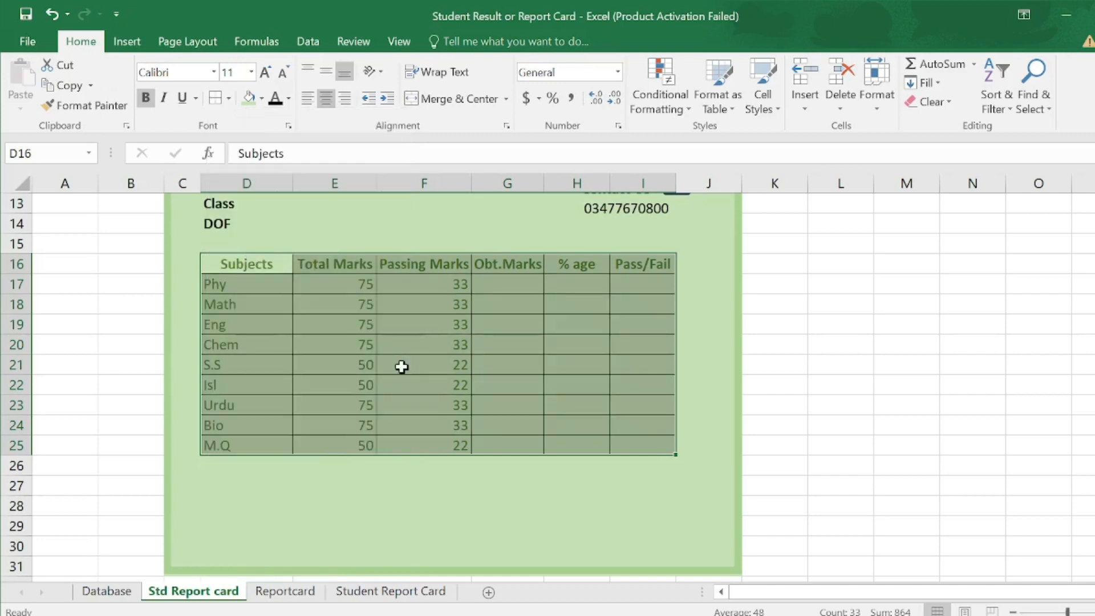
click(327, 100)
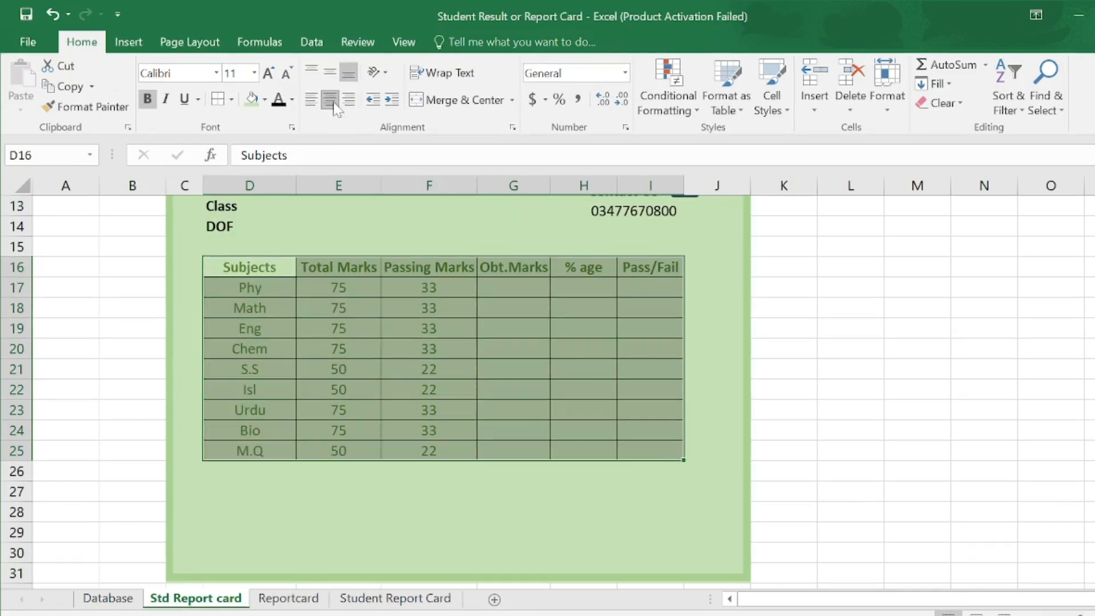
click(427, 347)
scroll(436, 362, up, 3)
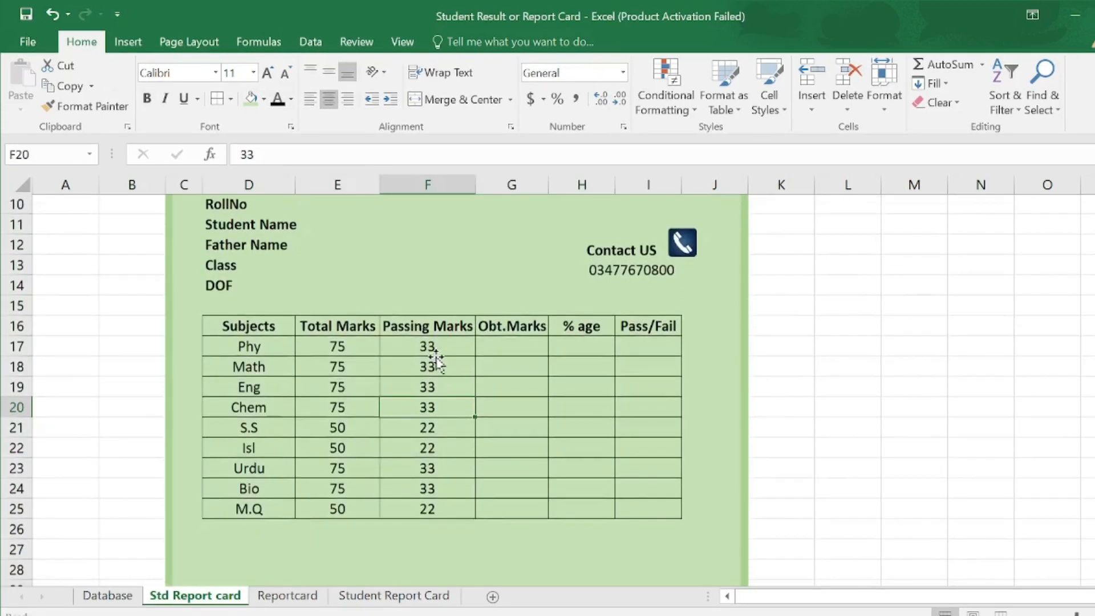
scroll(435, 357, up, 1)
click(435, 357)
scroll(369, 558, down, 3)
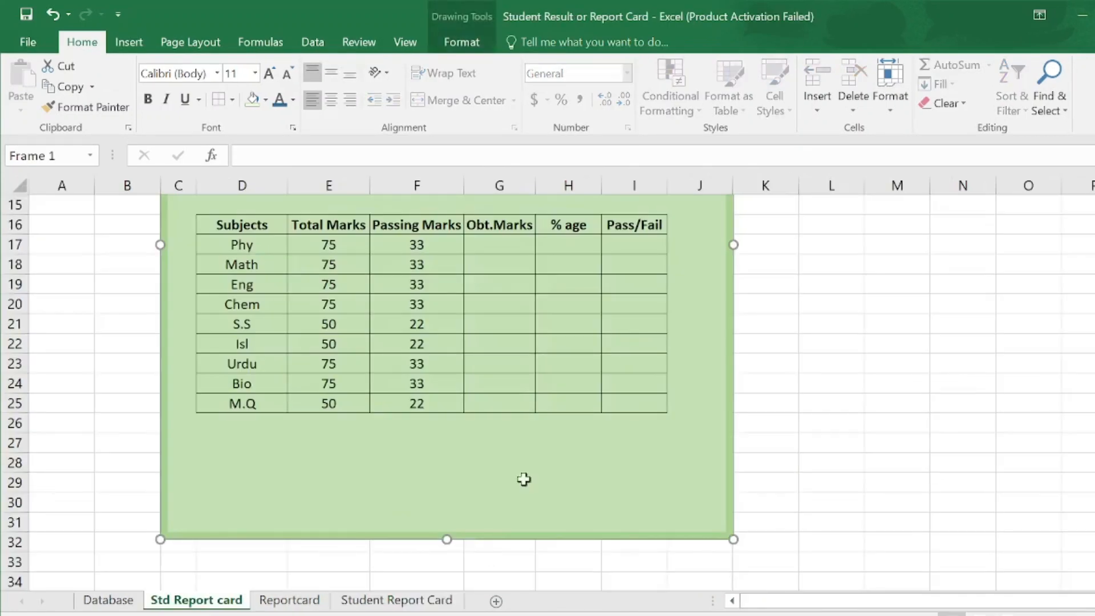
- Enter the labels Total Marks, Obt.Marks and Percent in H27:H29
click(568, 439)
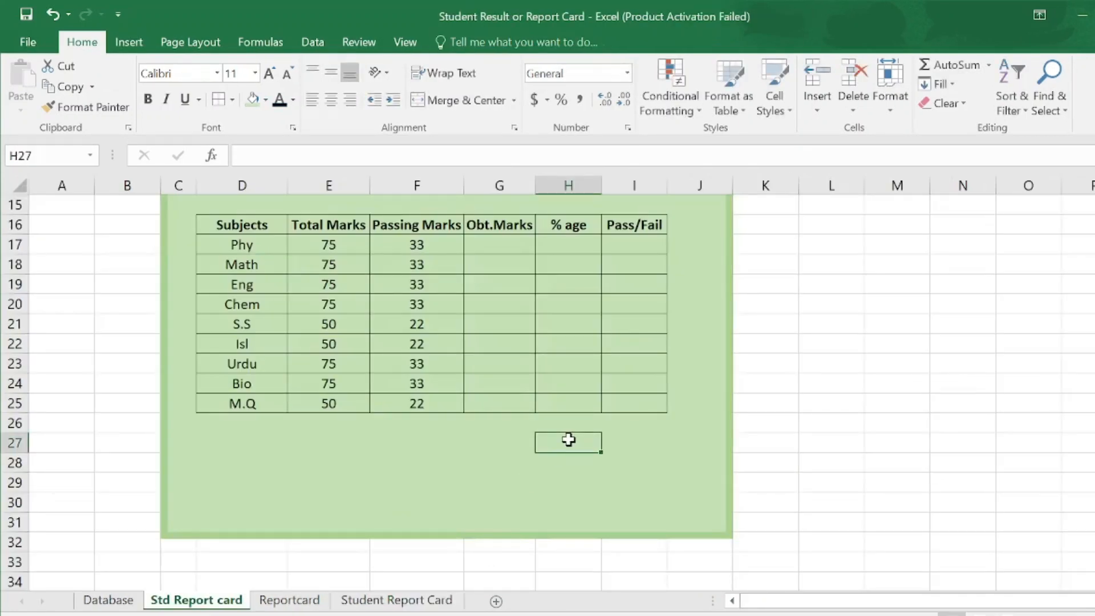
text(Total Marks)
key(Return)
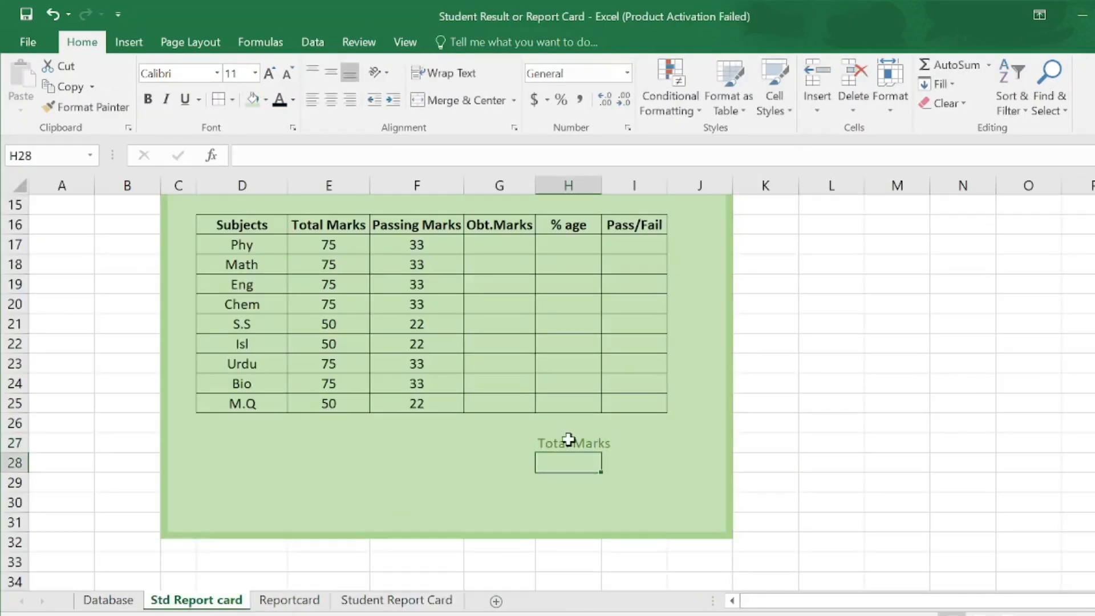
text(Obt.)
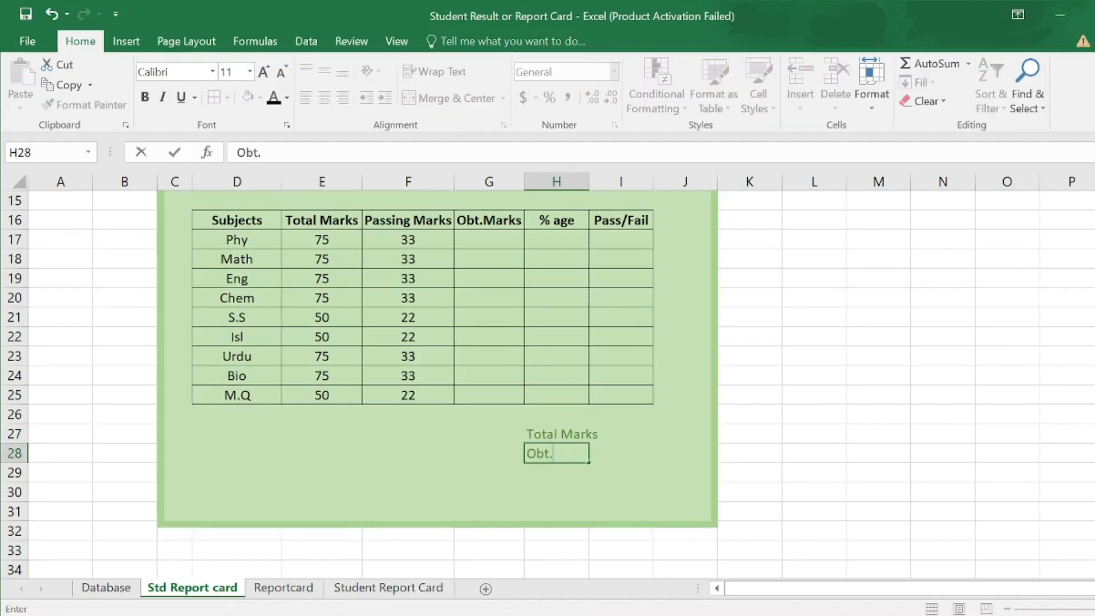
text(Marks)
key(Up)
key(Down)
key(Down)
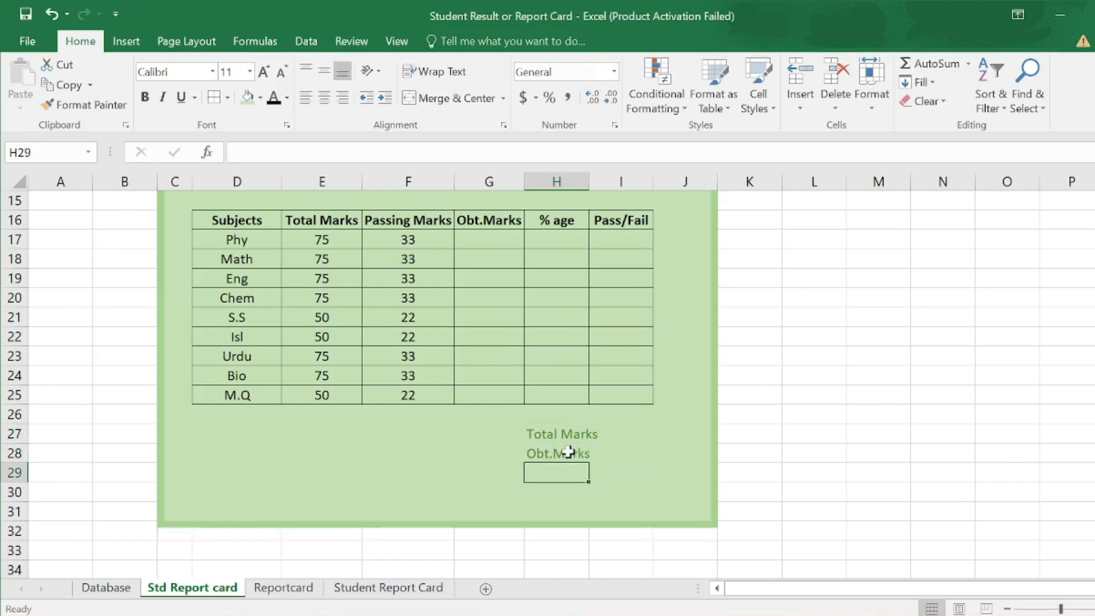
text(Percent)
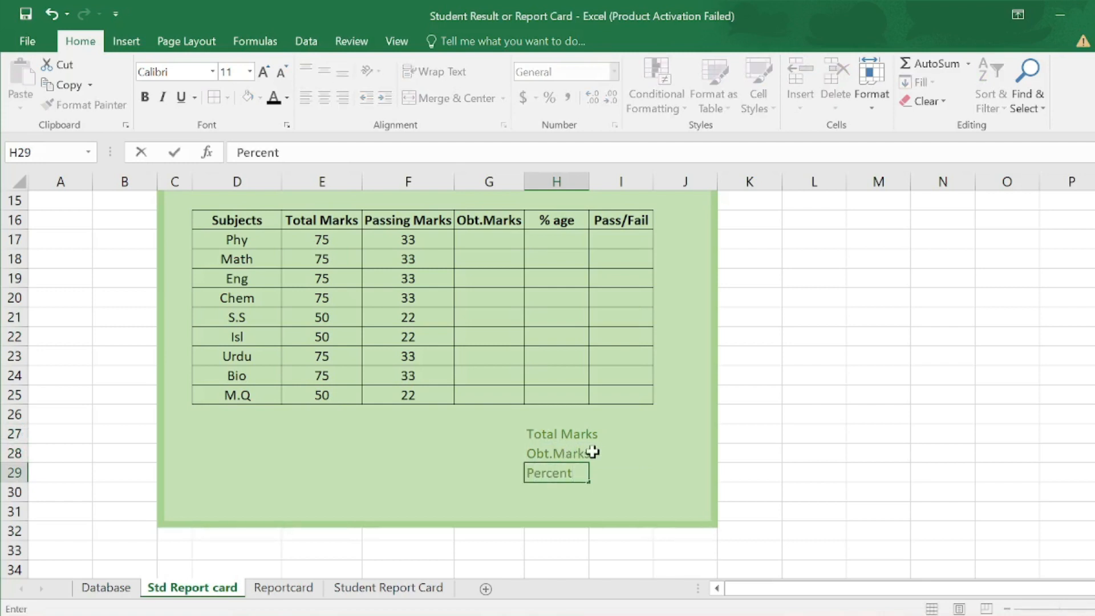
click(613, 435)
- Give H27:I29 all borders and black text, and widen column H
drag(527, 434, 619, 471)
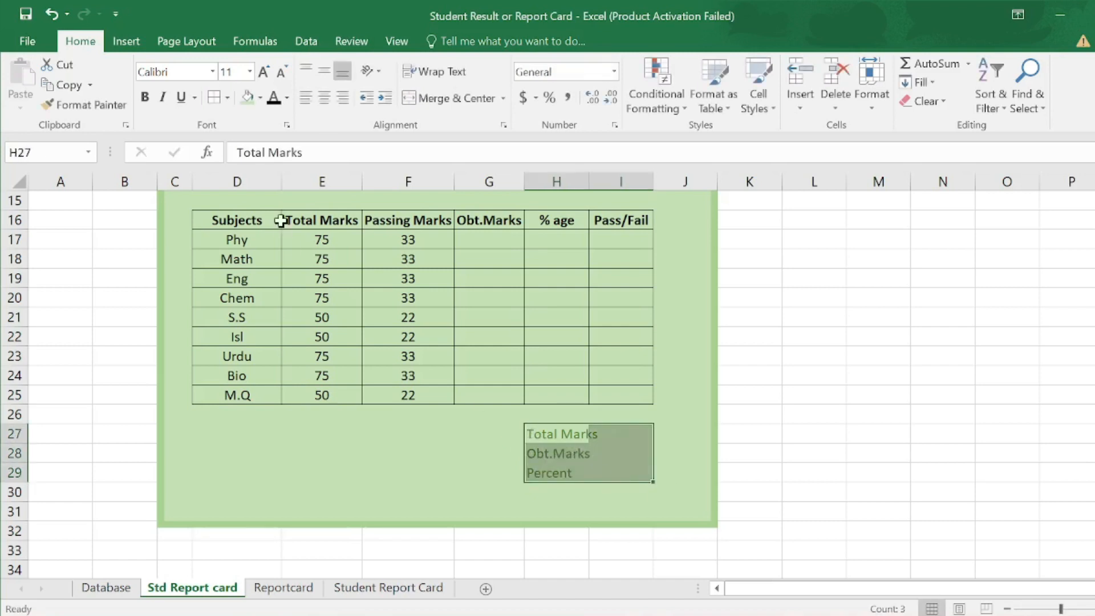
click(227, 98)
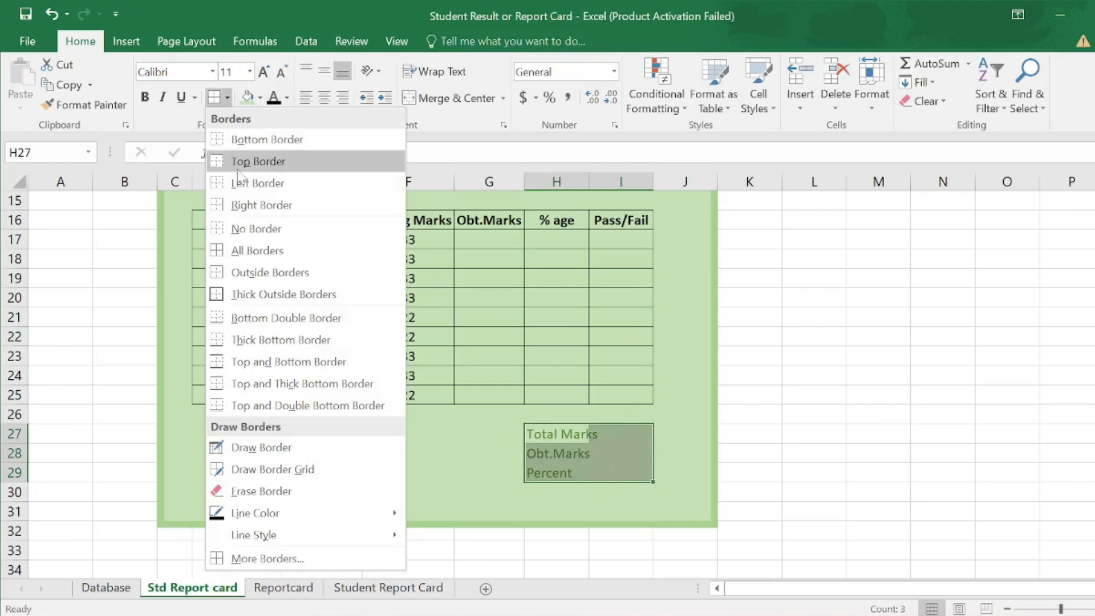
click(271, 251)
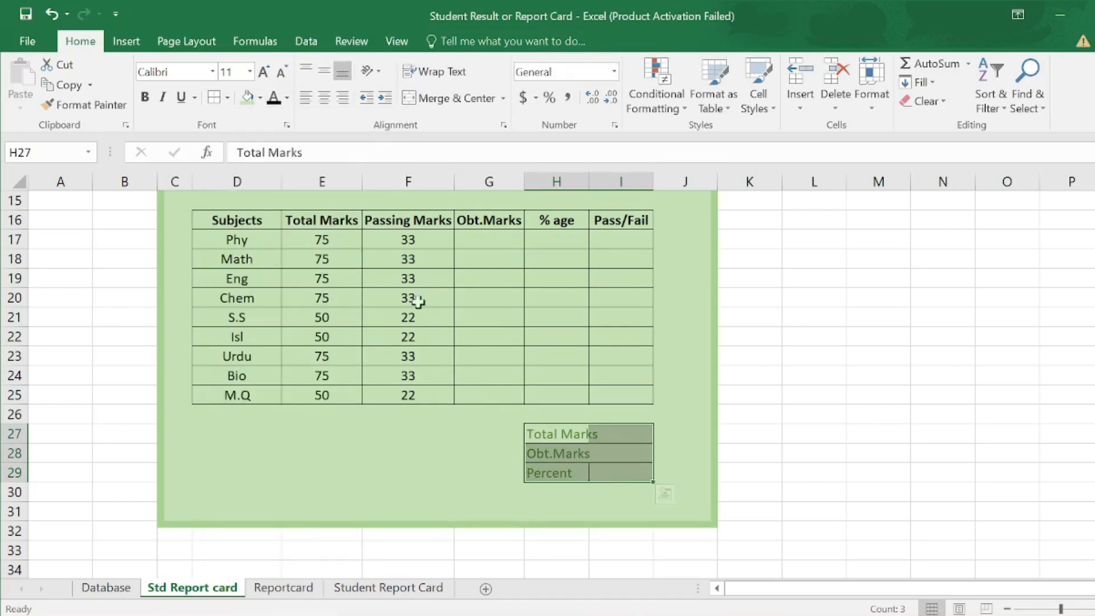
click(273, 98)
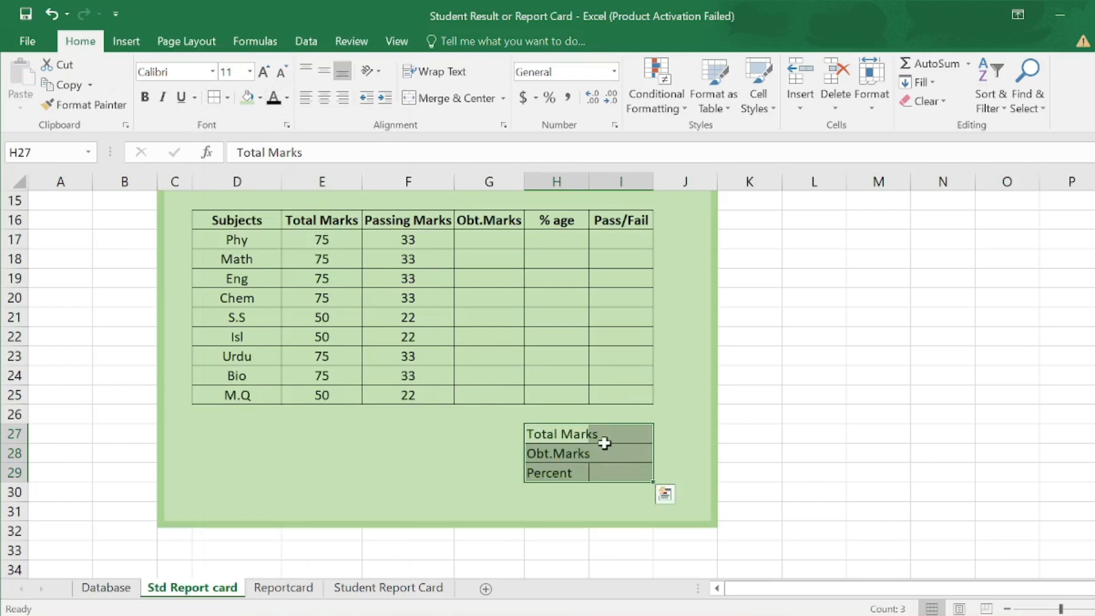
click(575, 452)
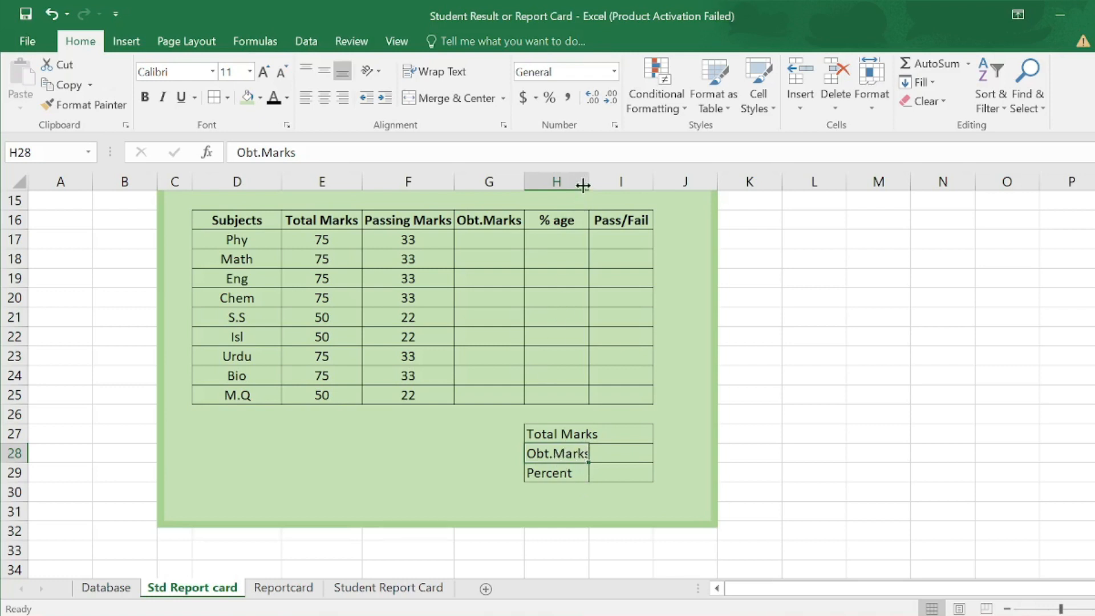
drag(588, 181, 598, 181)
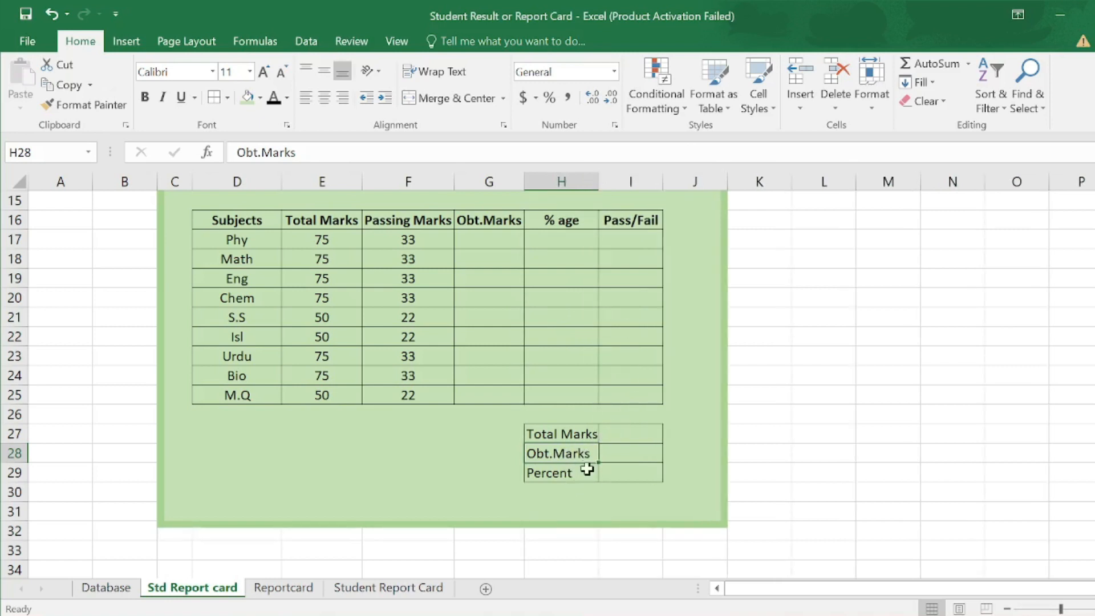
- Enter the labels Final Result, Grade and Position in D27:D29
click(243, 433)
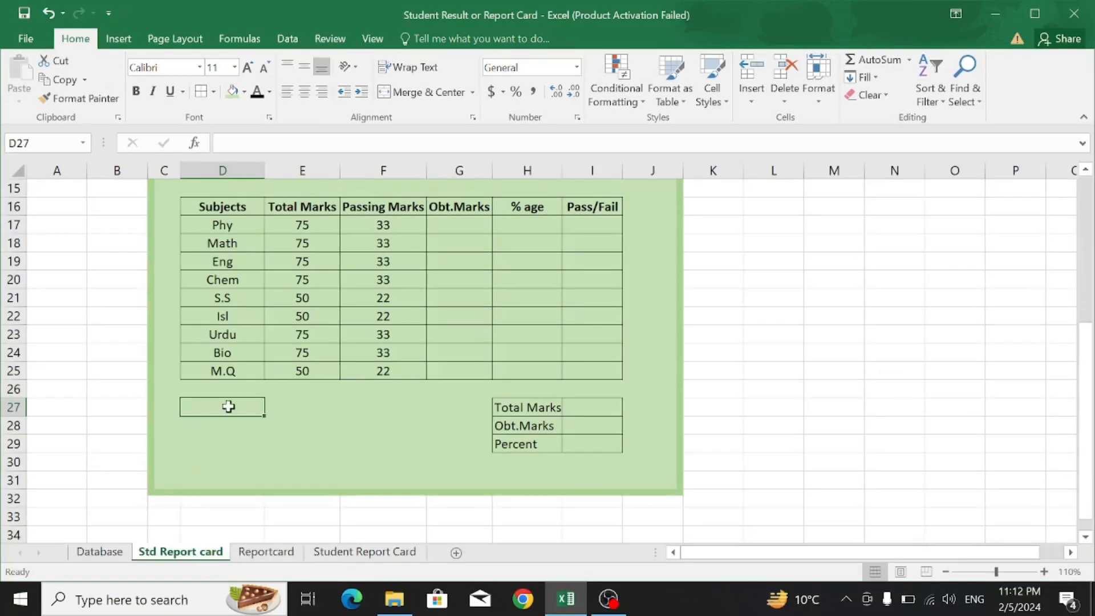
text(Final Result)
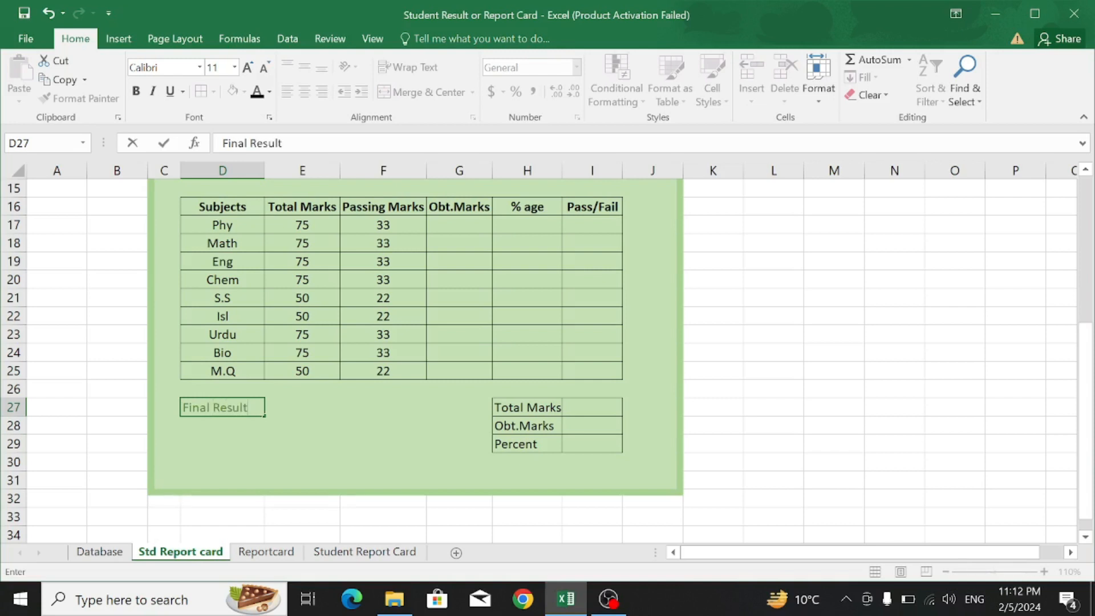
key(Return)
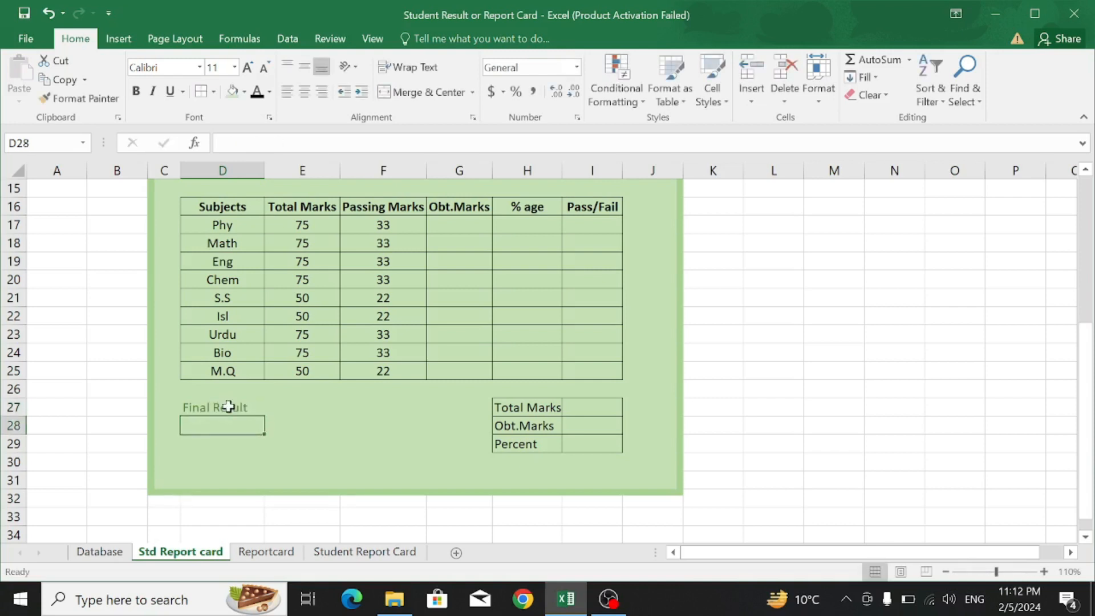
text(Grade)
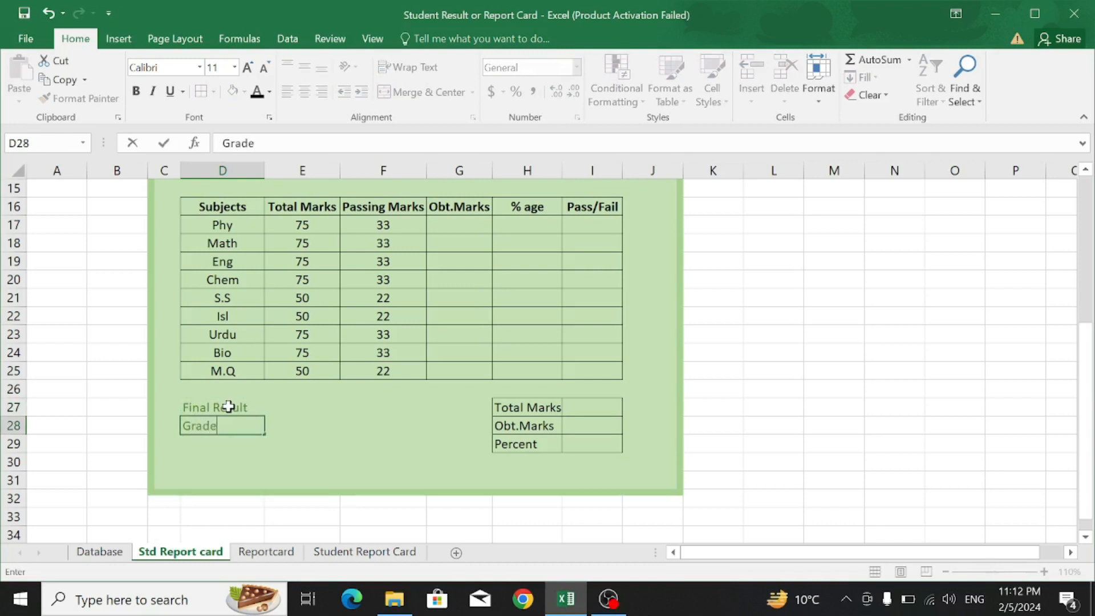
key(Return)
text(Position)
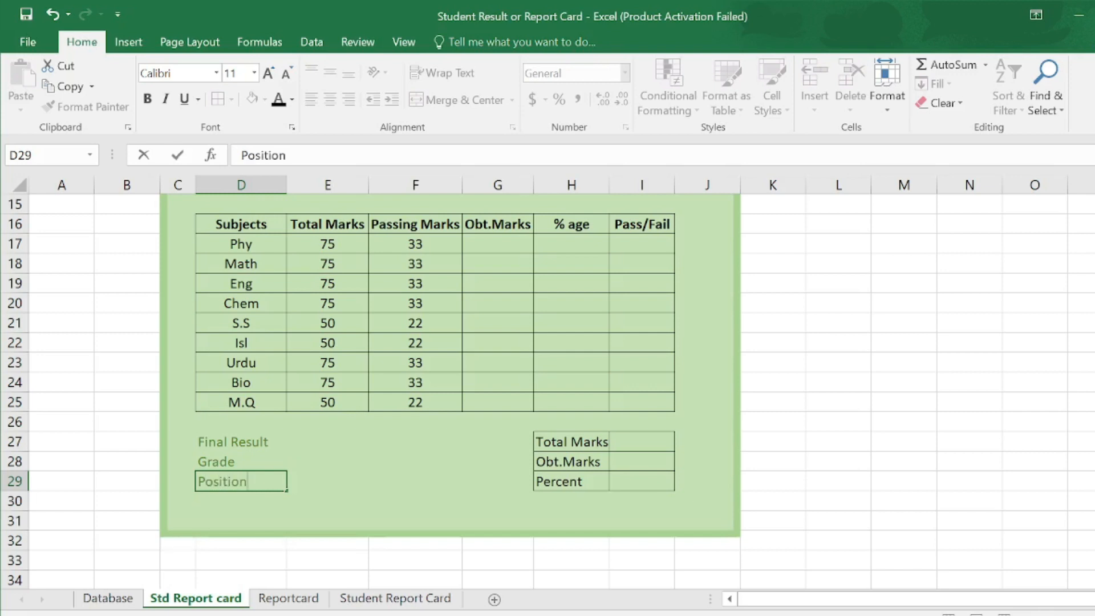
- Give the D27:E29 block all borders and black text
drag(203, 442, 310, 477)
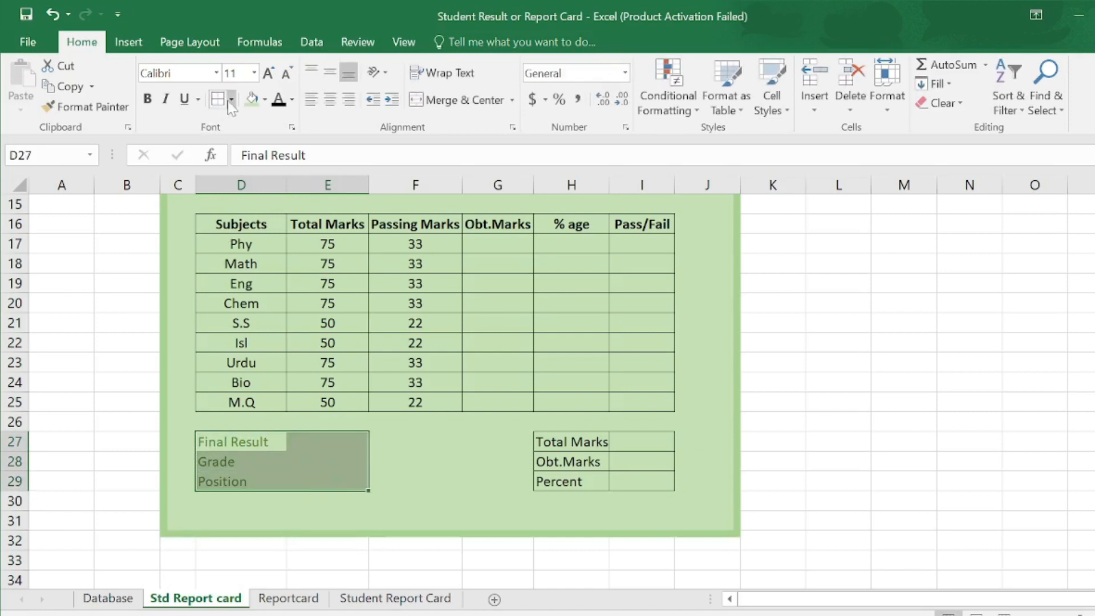
click(231, 99)
click(258, 256)
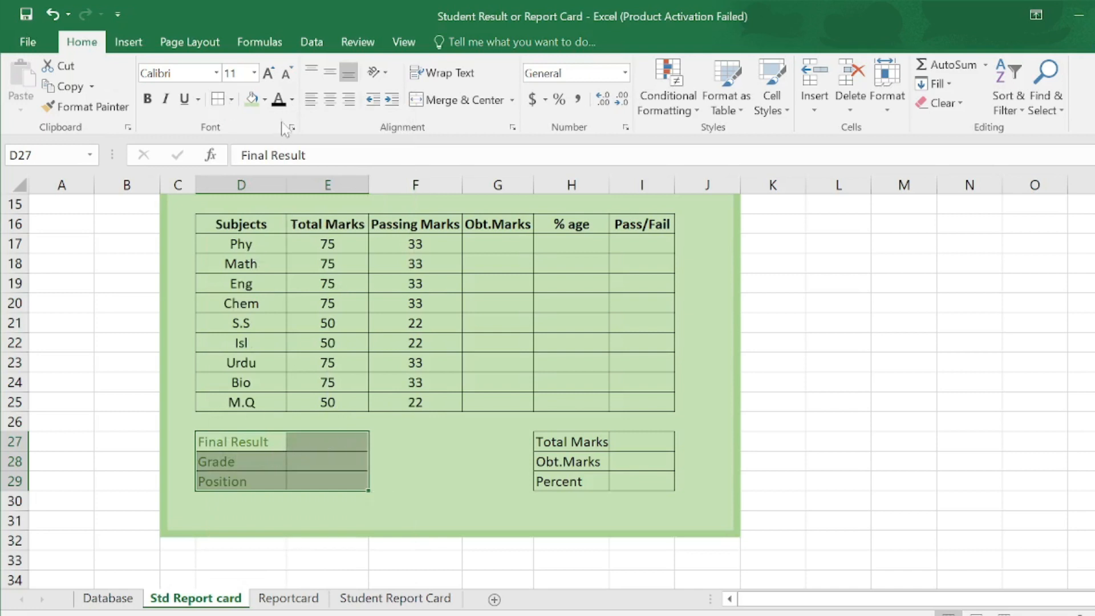
click(279, 99)
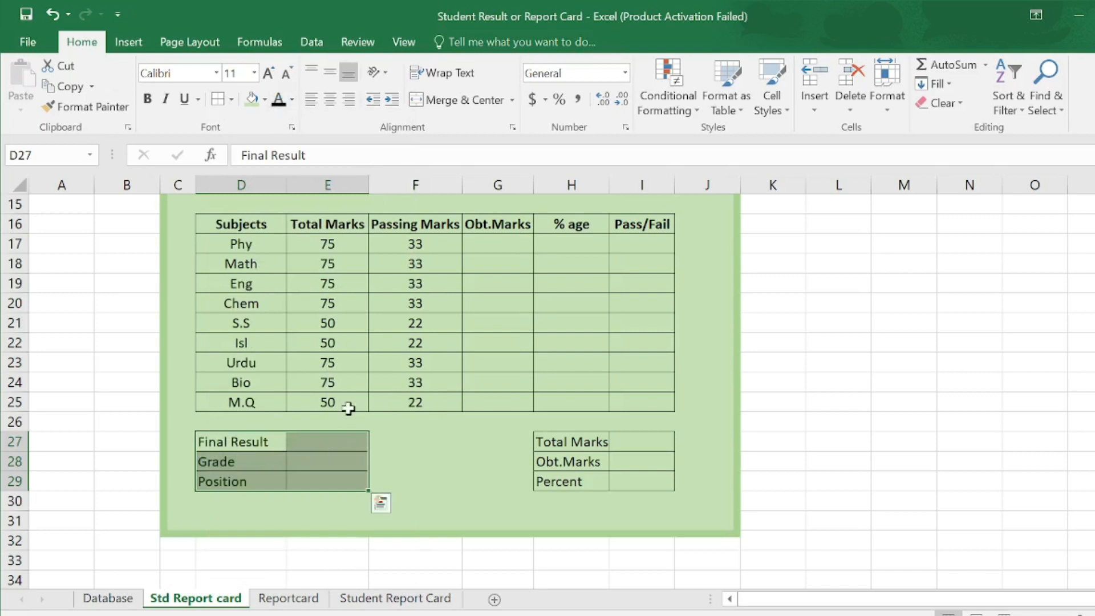
click(321, 443)
scroll(371, 456, down, 1)
click(416, 534)
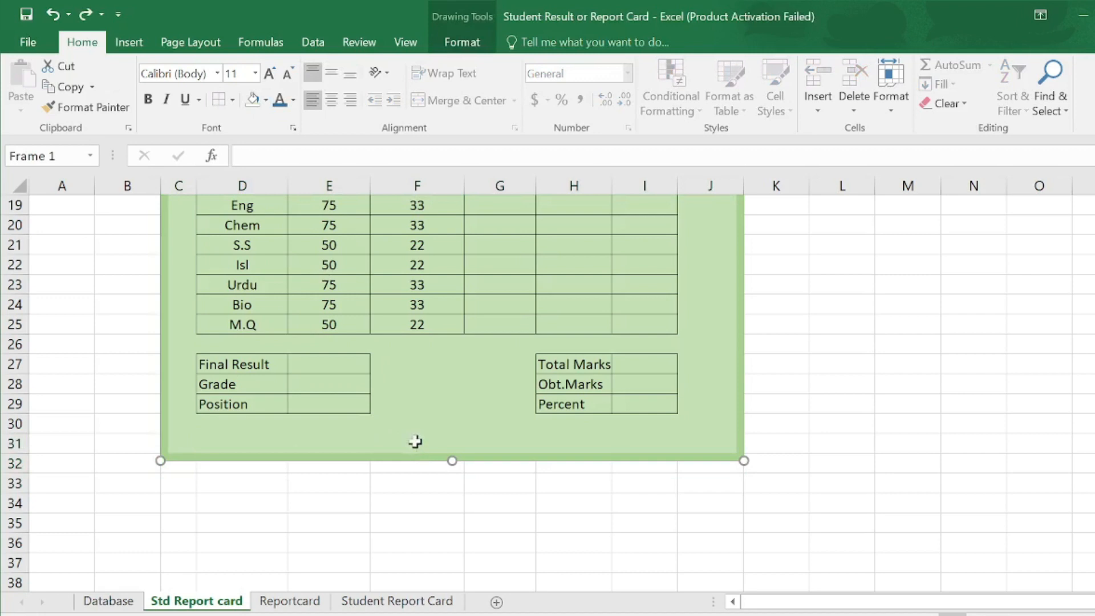
- Extend the green frame down to row 32 by filling C32:J32 across the card
click(253, 448)
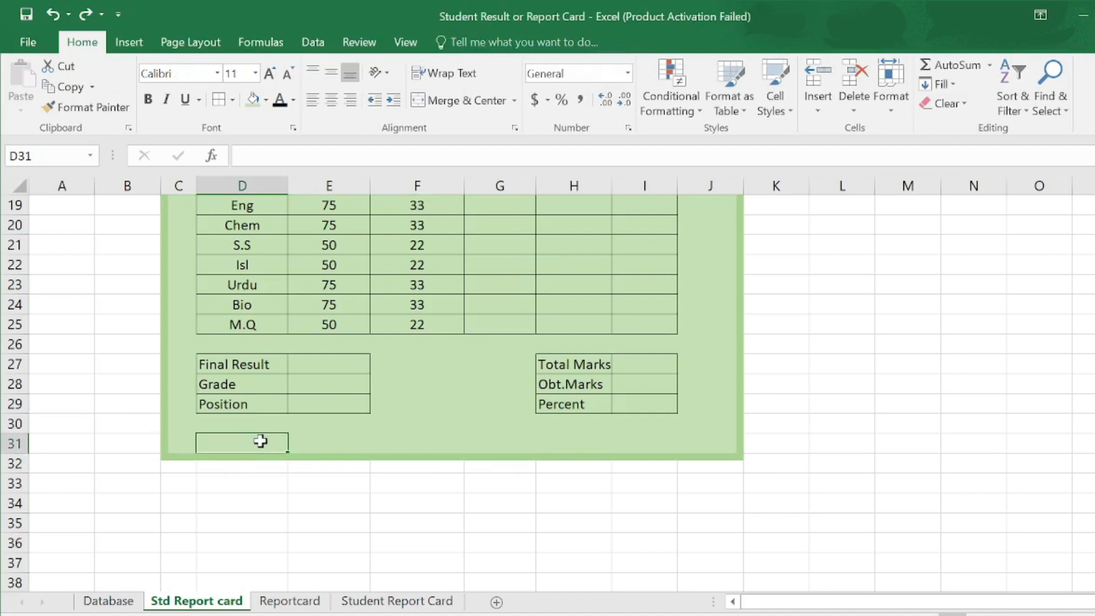
drag(366, 460, 365, 477)
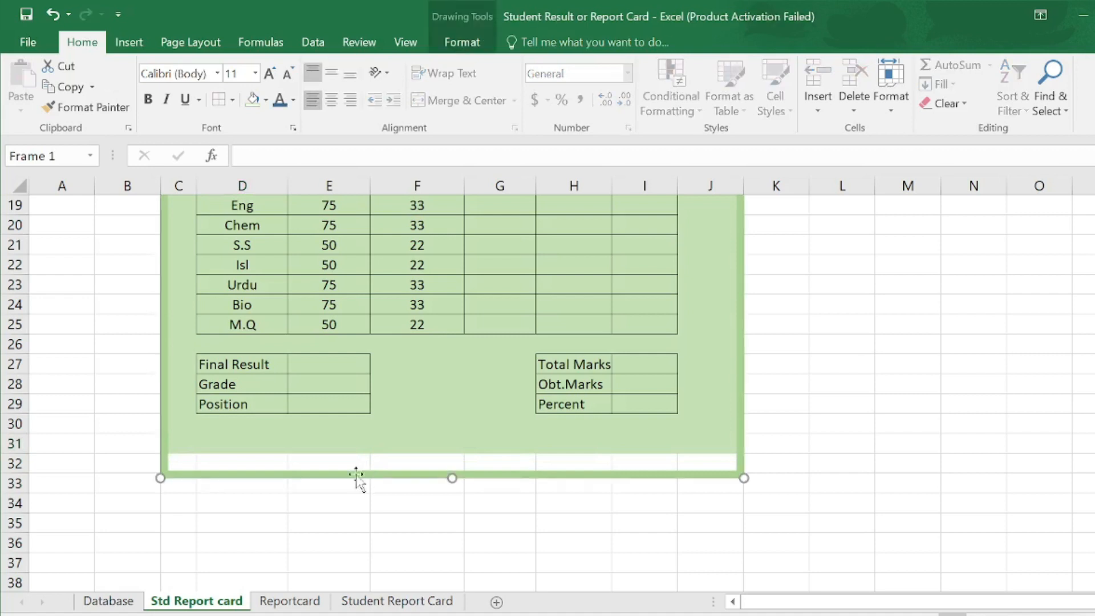
mouse_move(173, 460)
mouse_down()
mouse_move(484, 471)
mouse_move(697, 457)
mouse_up()
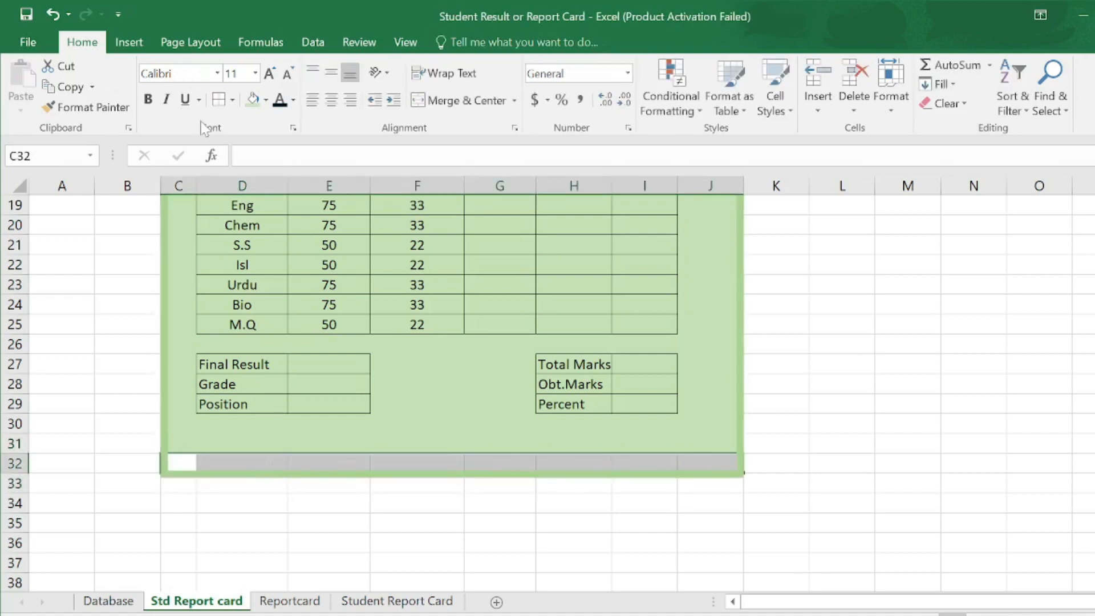
click(255, 106)
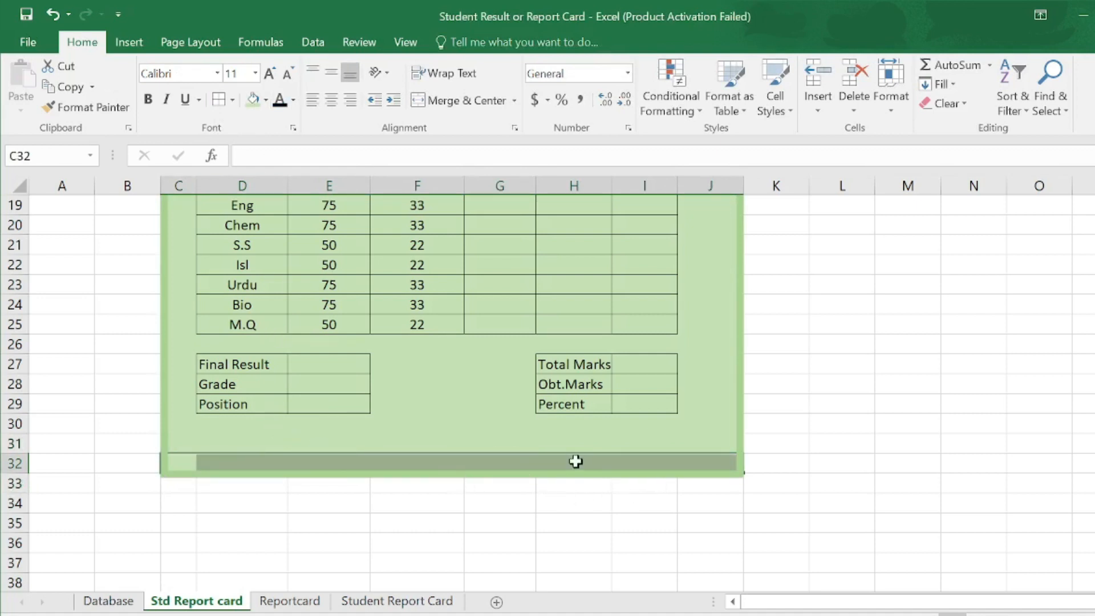
click(275, 449)
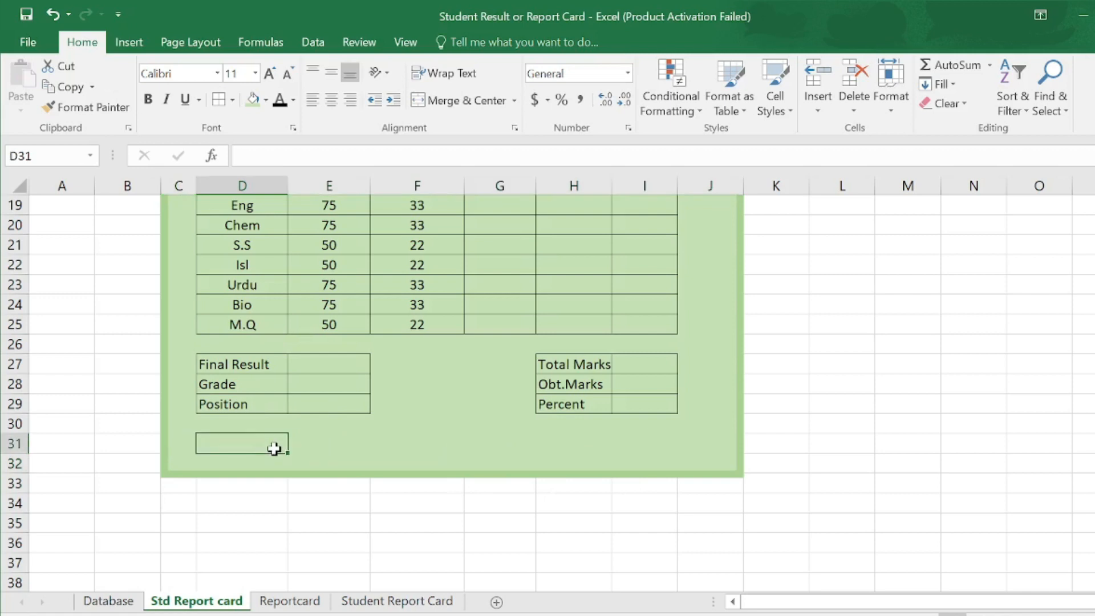
- Enter a dashed 'Parents Sign' line in D31 and merge D31:E31
text(Parents Sign----)
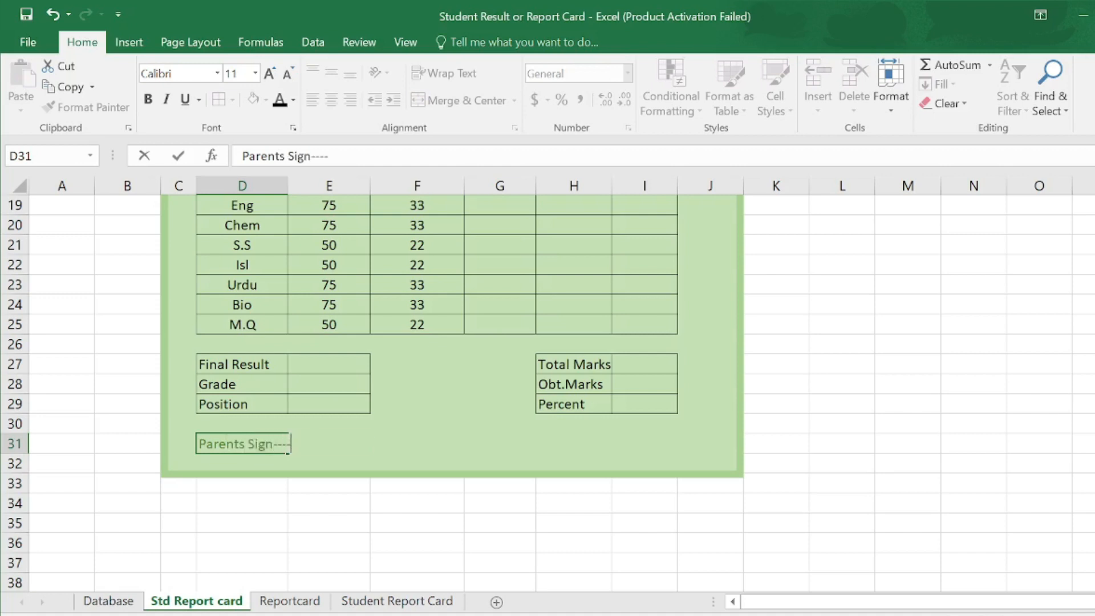
text(-----)
click(321, 454)
drag(321, 453, 267, 448)
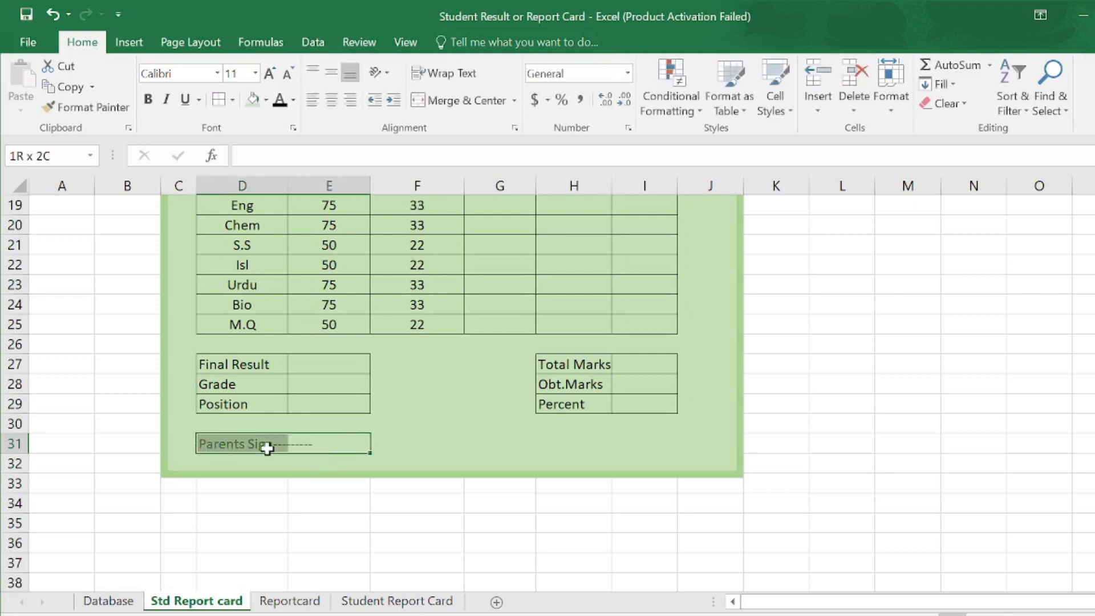
click(455, 101)
double_click(341, 443)
text(----------)
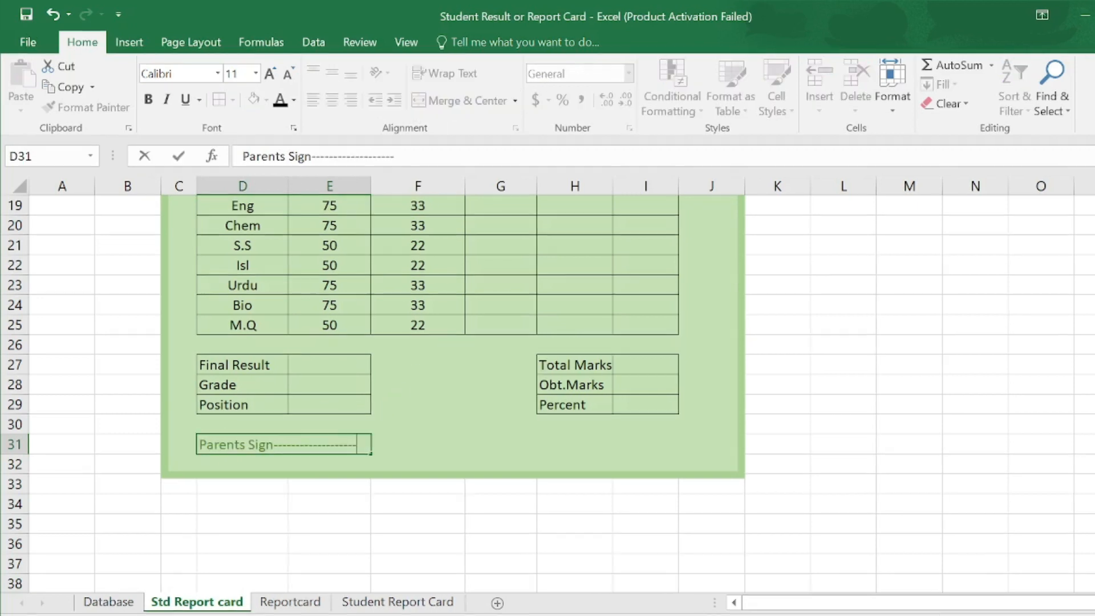
- Copy the Parents Sign line into a merged H31:I31 cell, trimming a few trailing dashes
drag(357, 444, 197, 444)
key(ctrl+c)
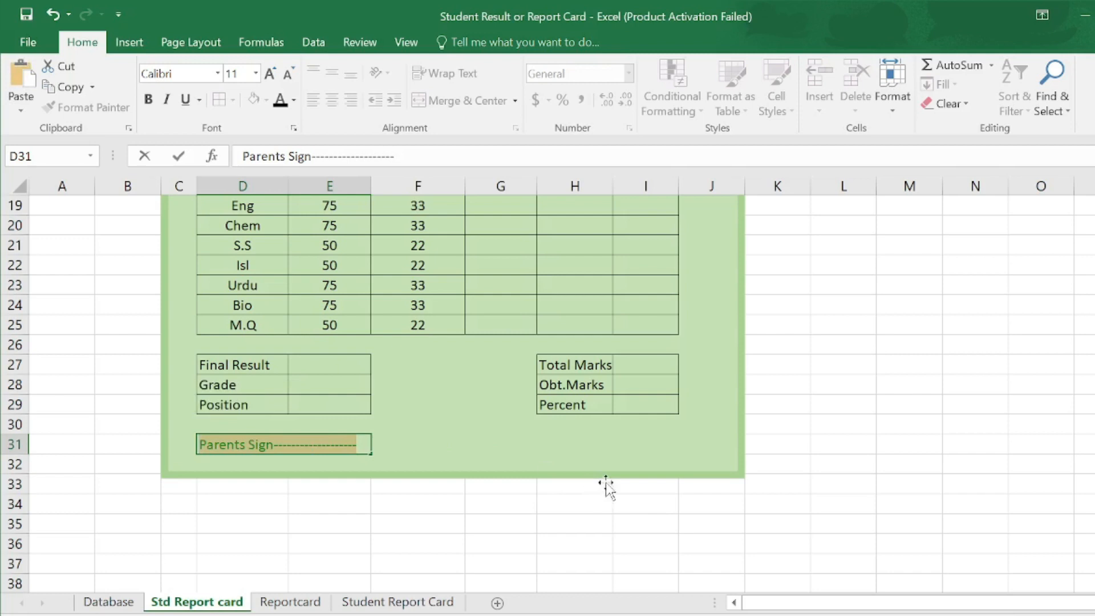
click(580, 442)
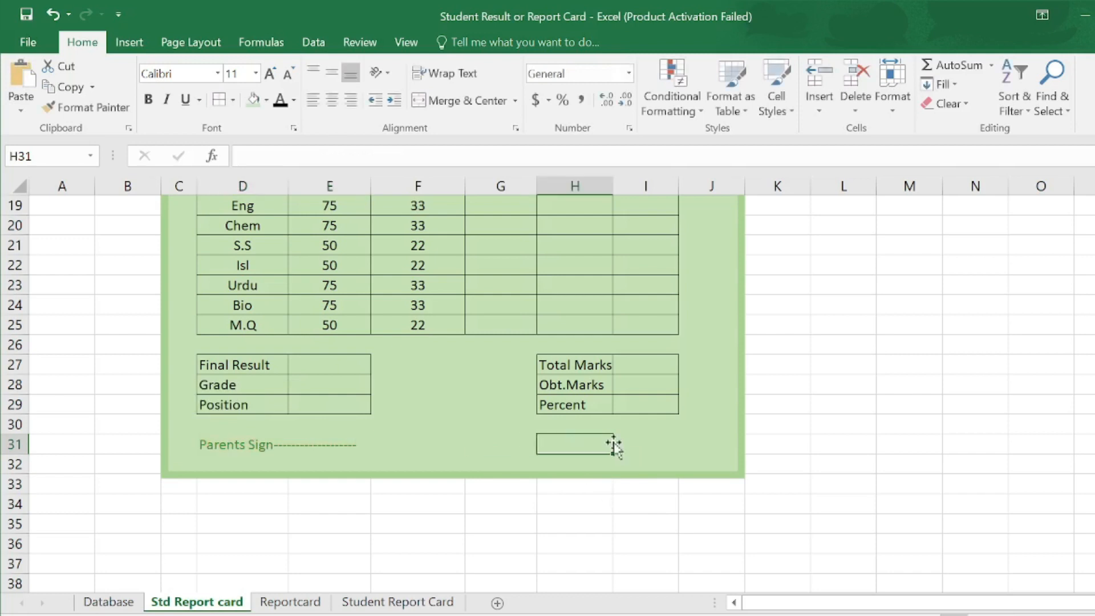
drag(615, 445, 644, 445)
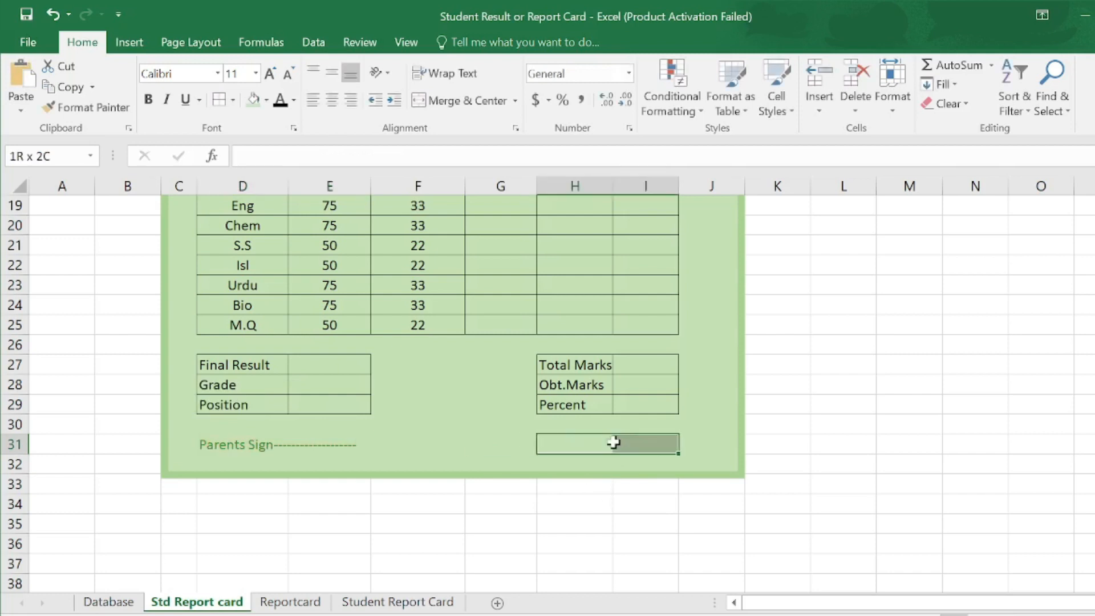
click(491, 106)
key(F2)
key(ctrl+v)
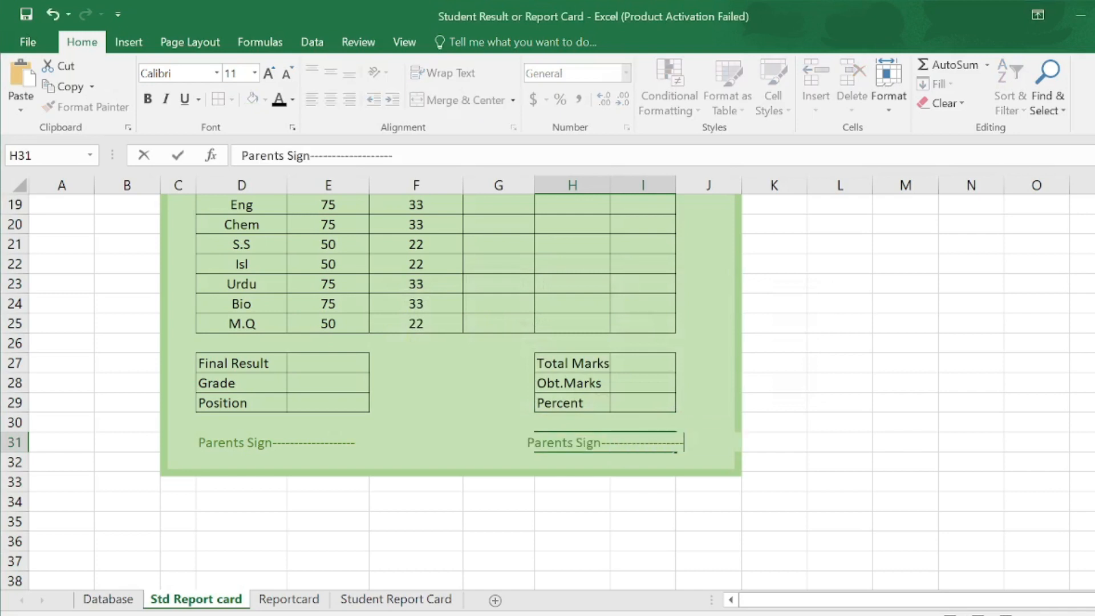
key(BackSpace)
key(BackSpace)
key(BackSpace)
key(BackSpace)
key(BackSpace)
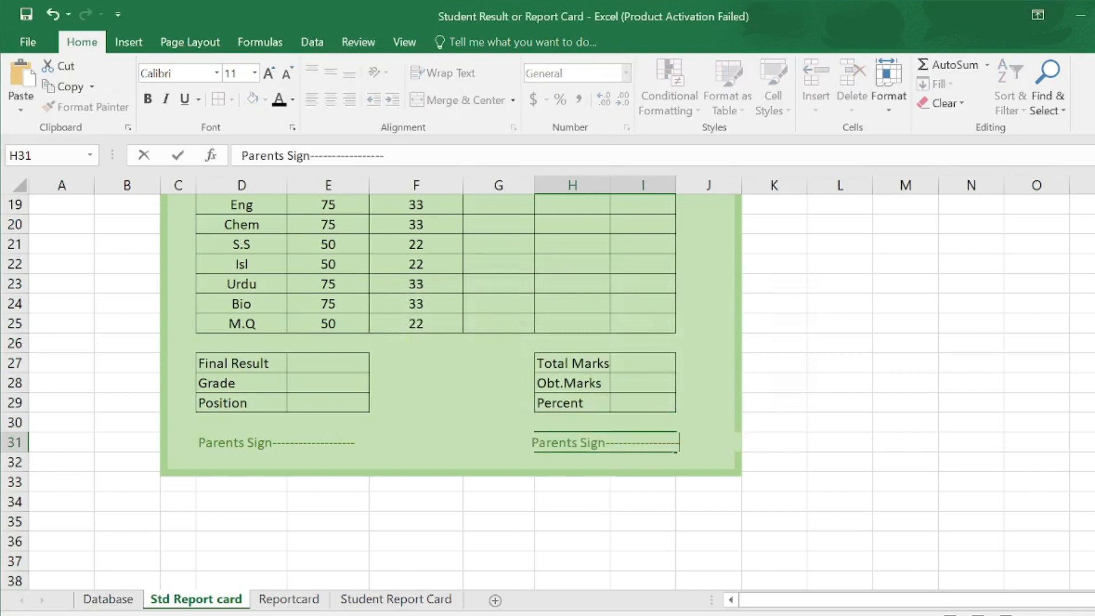
key(Return)
- Right-align the H31 signature line and set the signature text colour to black
click(621, 442)
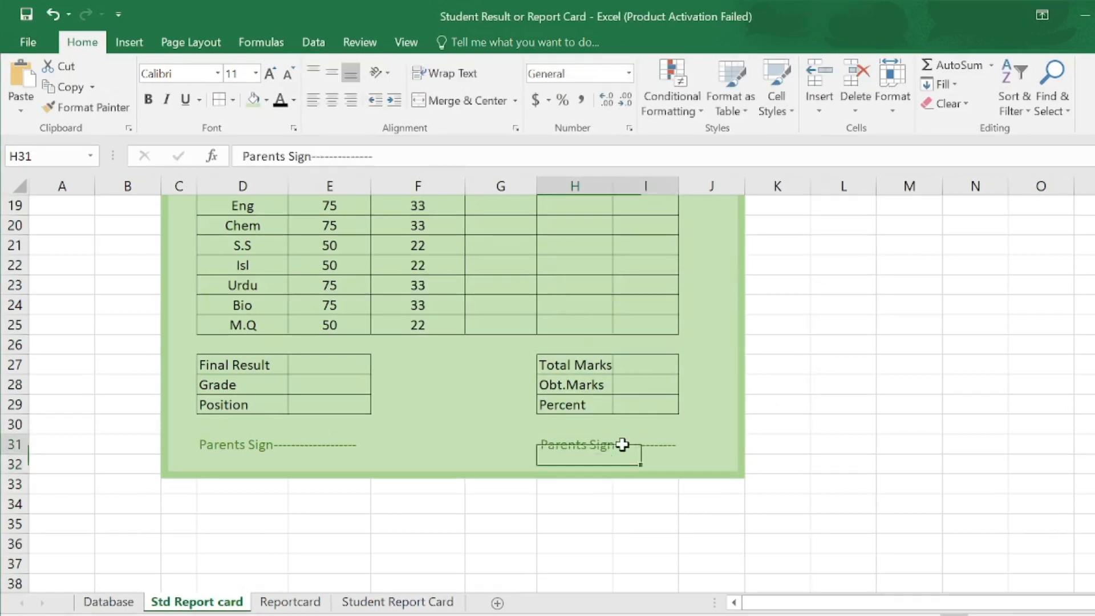
click(352, 105)
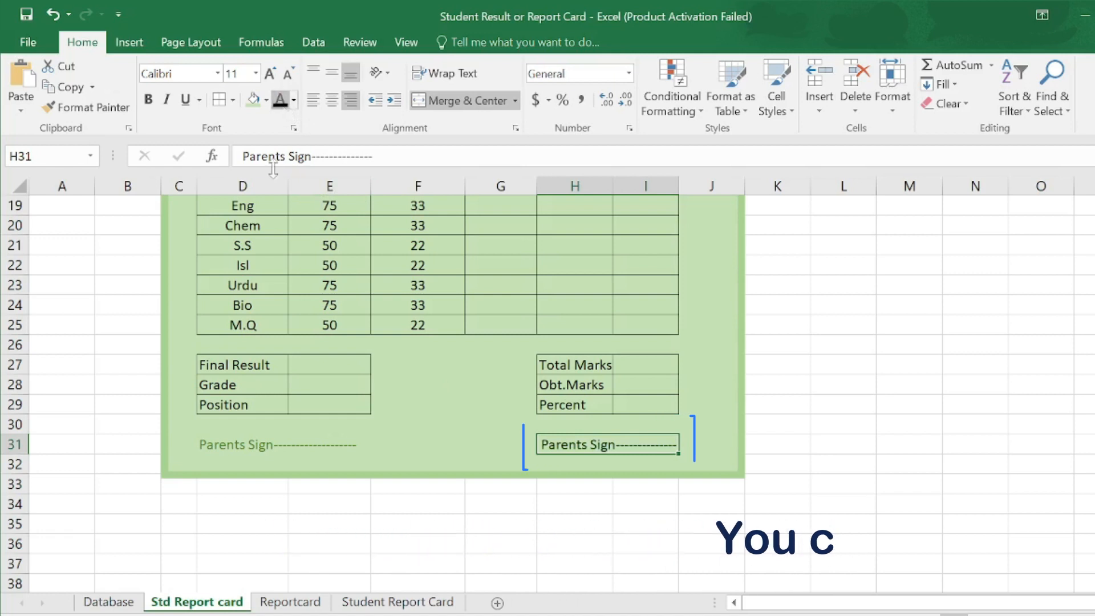
click(268, 444)
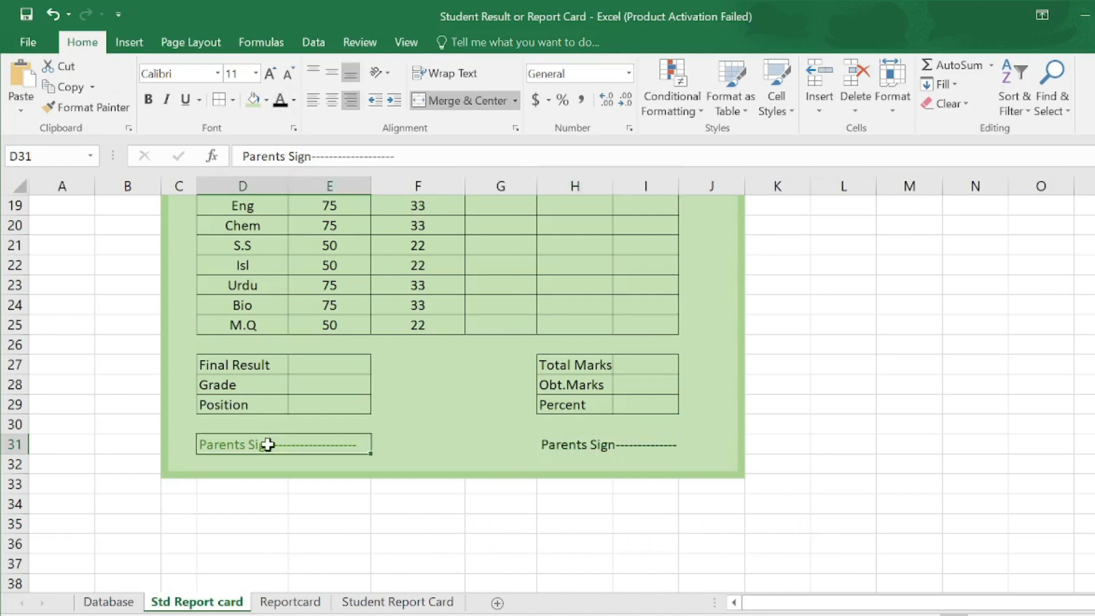
click(280, 102)
- Select the three heading text boxes and nudge them to centre over the report card
scroll(561, 352, up, 4)
scroll(561, 352, up, 1)
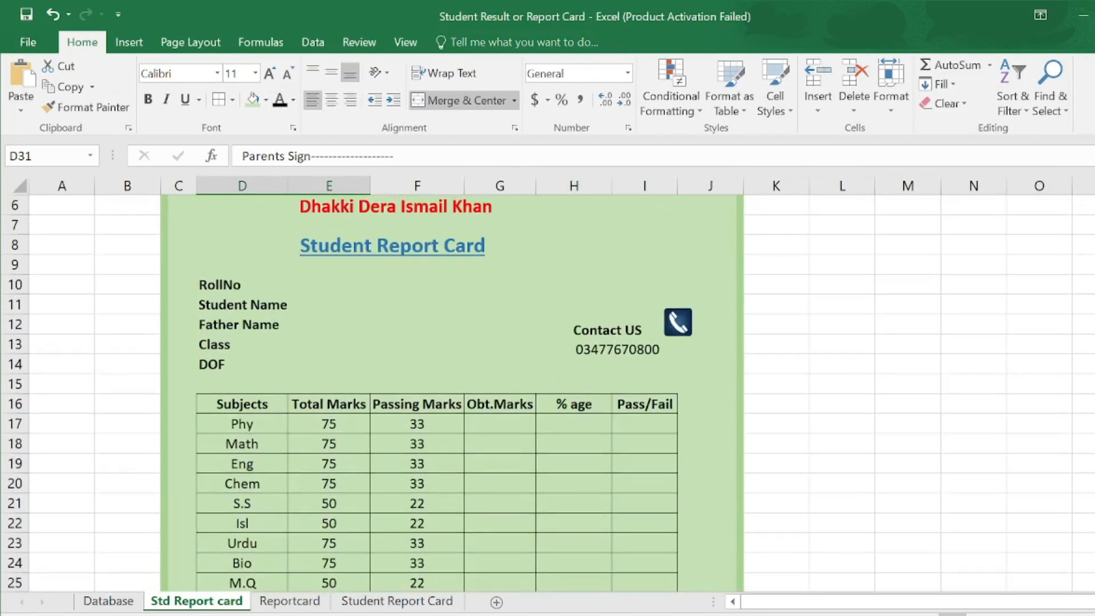
scroll(562, 352, up, 2)
triple_click(342, 277)
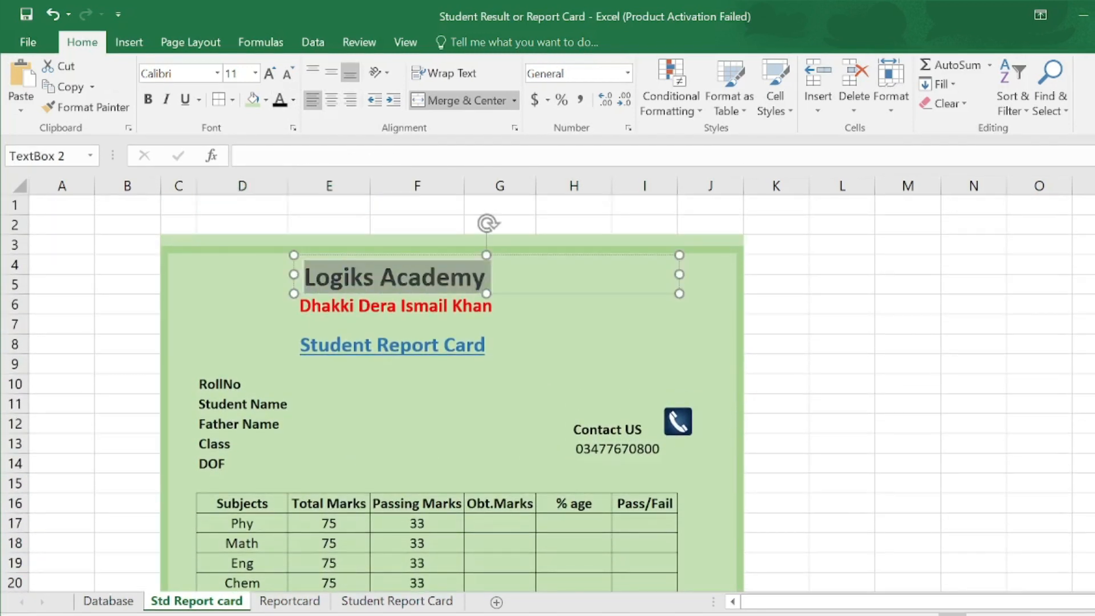
ctrl+click(421, 343)
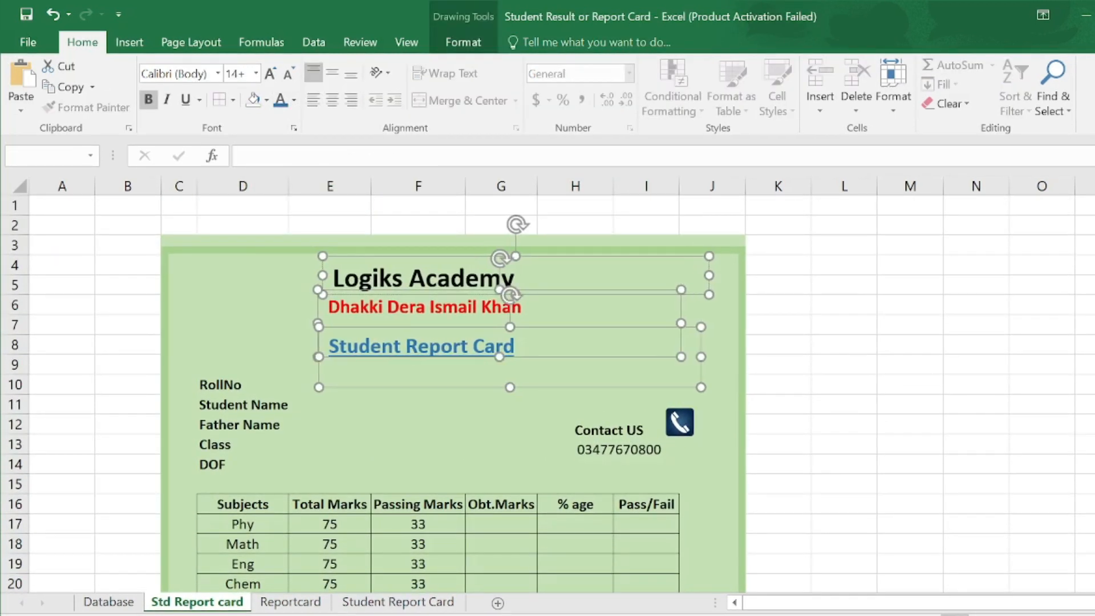
key(Right)
key(Right)
key(Right)
key(Right)
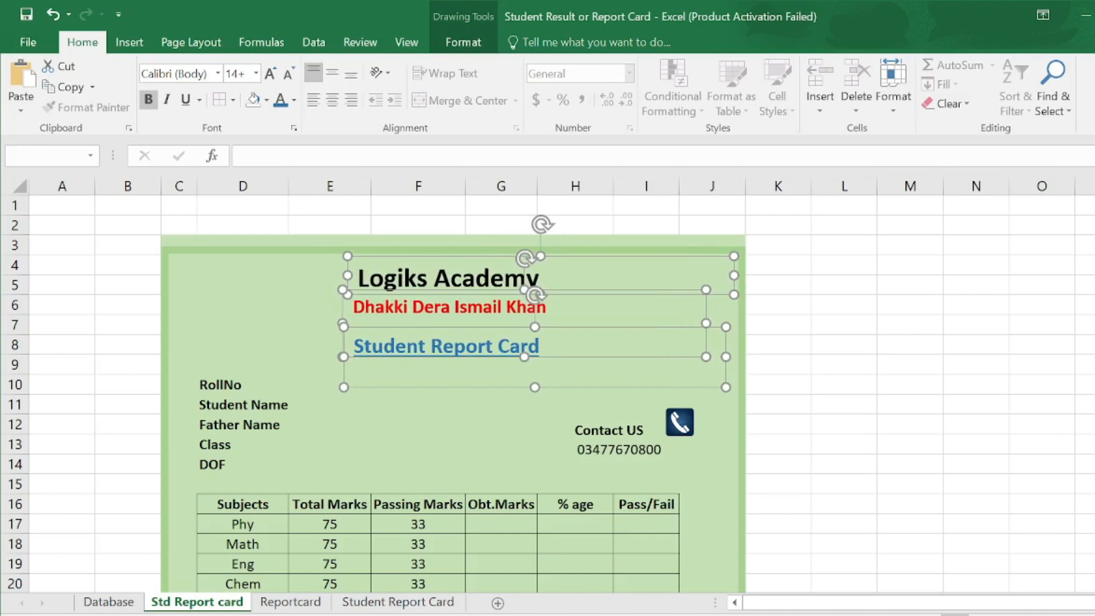
key(ctrl+Right)
key(ctrl+Right)
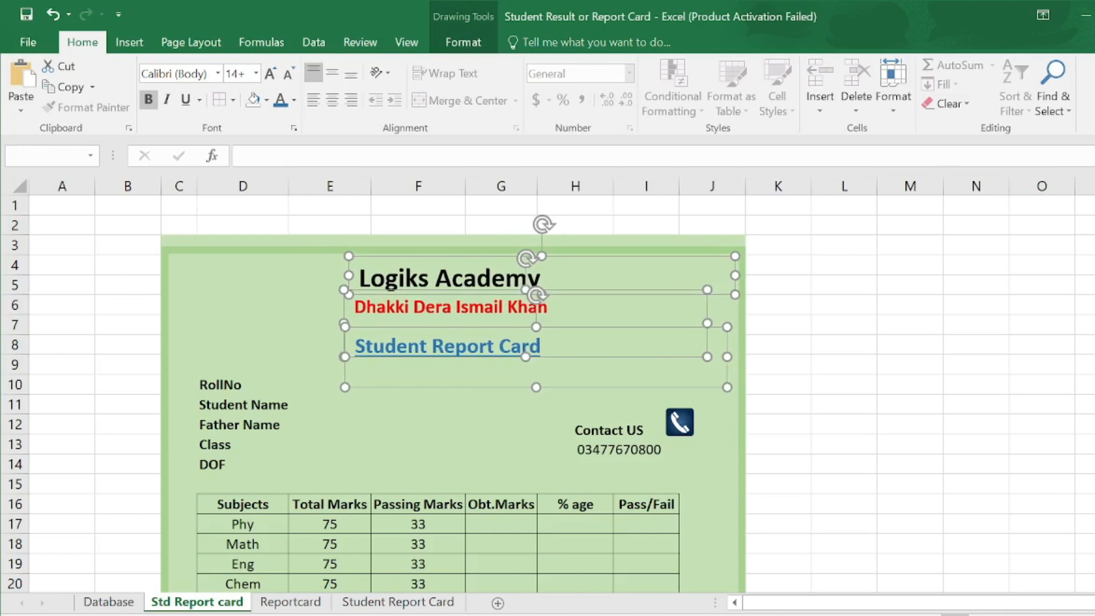
key(ctrl+Left)
key(ctrl+Left)
key(ctrl+Left)
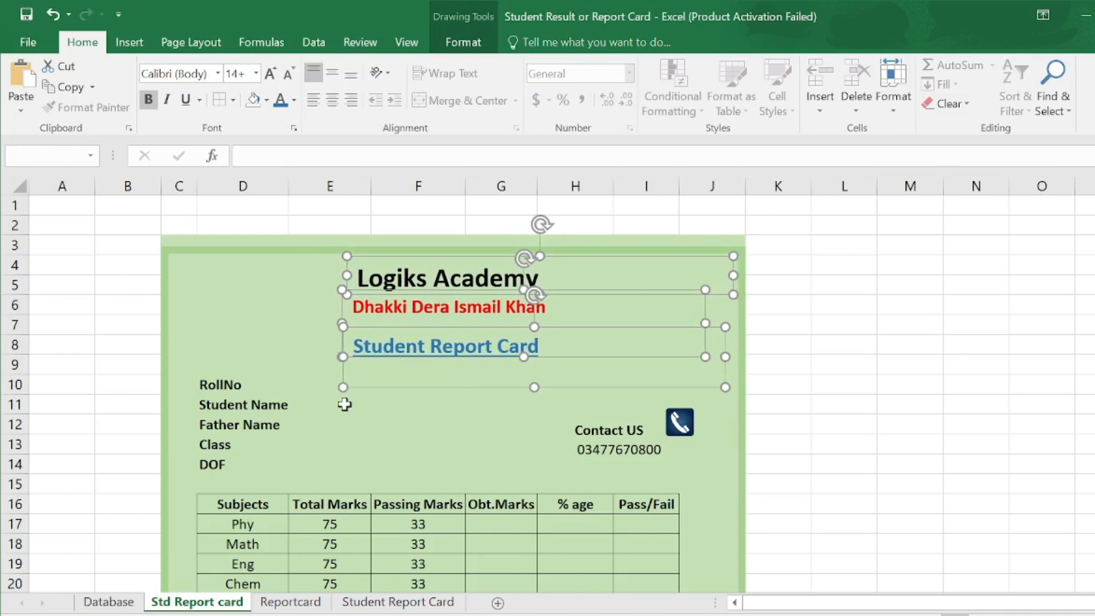
- Open the finished Student Report Card sheet for reference
click(328, 379)
click(538, 346)
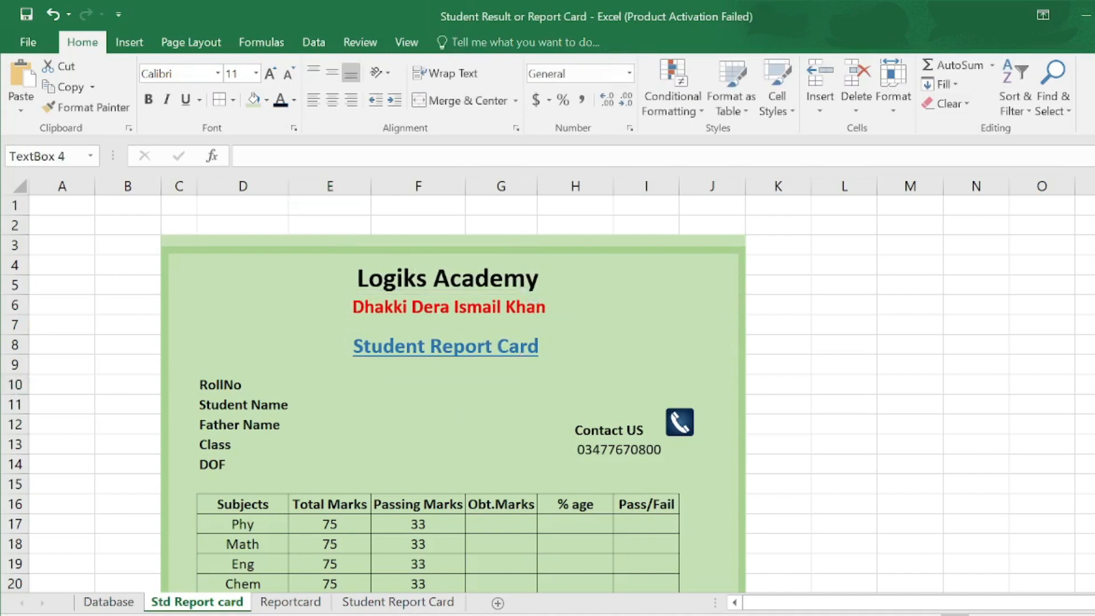
click(398, 602)
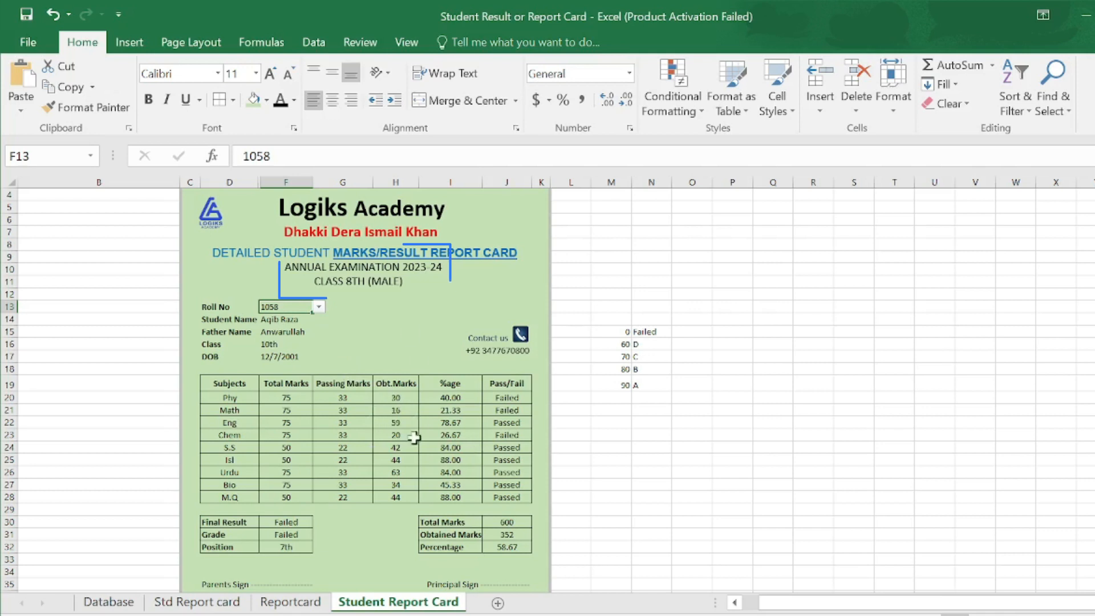
- Add an 'Annual Examination 2023-24' text box with no fill or outline under the heading
click(214, 605)
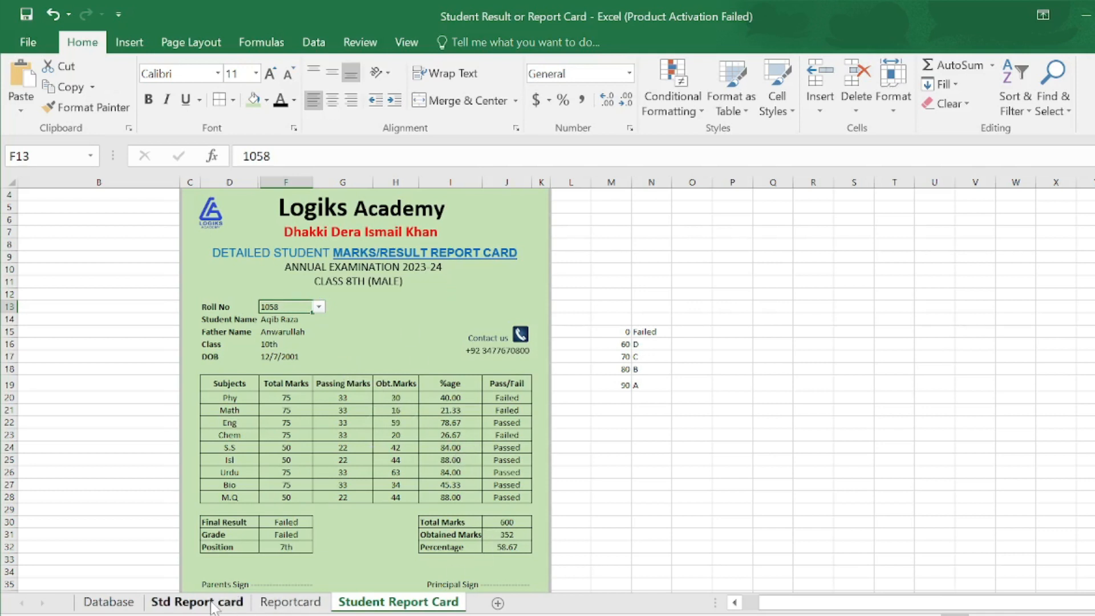
click(129, 42)
click(268, 68)
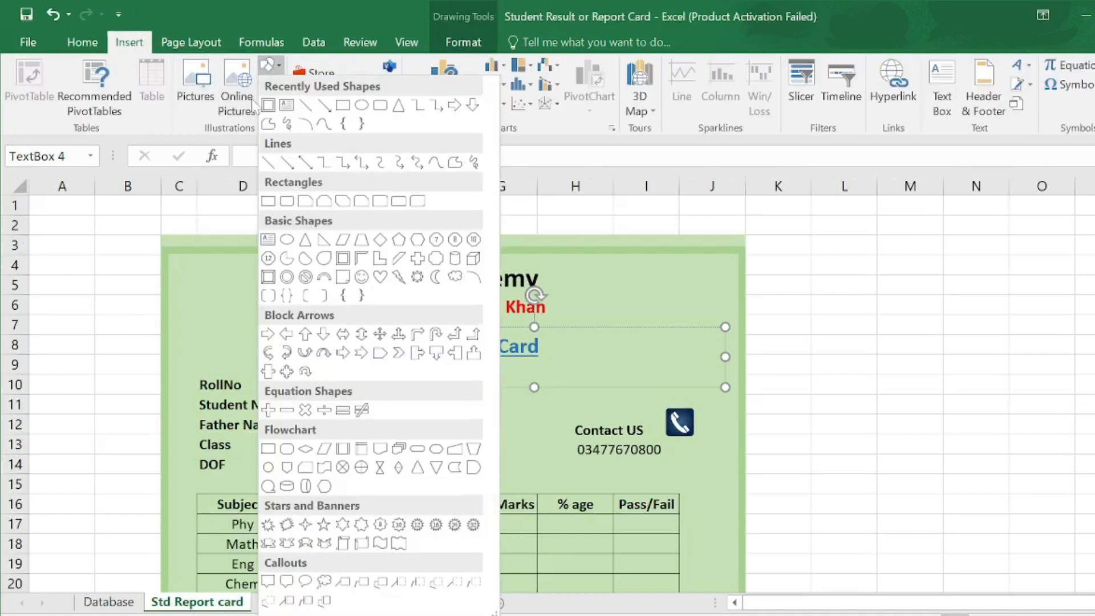
click(269, 71)
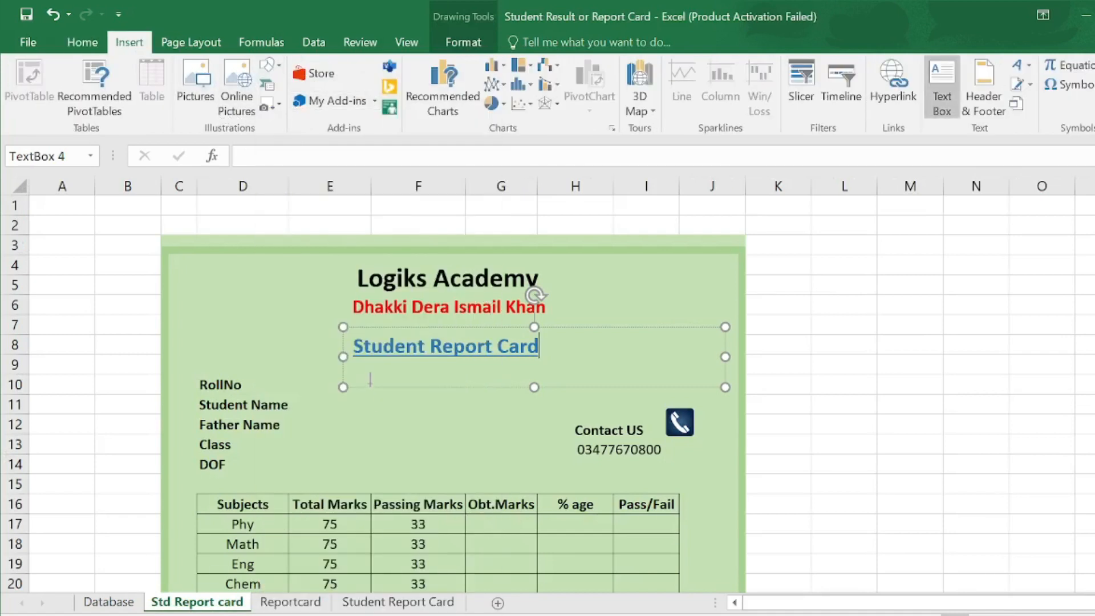
drag(359, 399, 563, 432)
text(A)
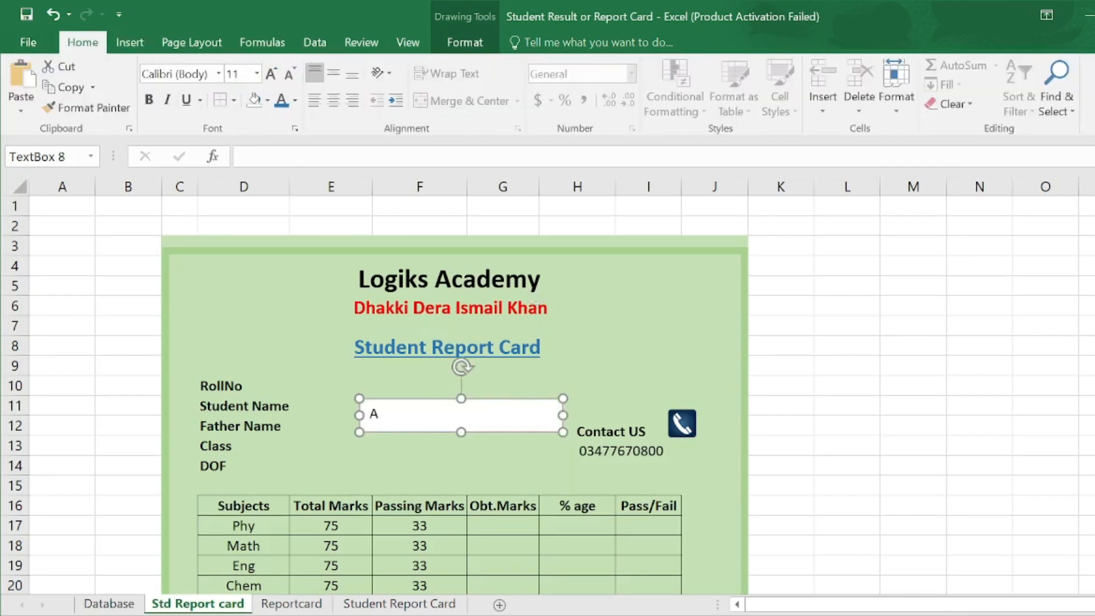
text(nnual Examination 2023-24)
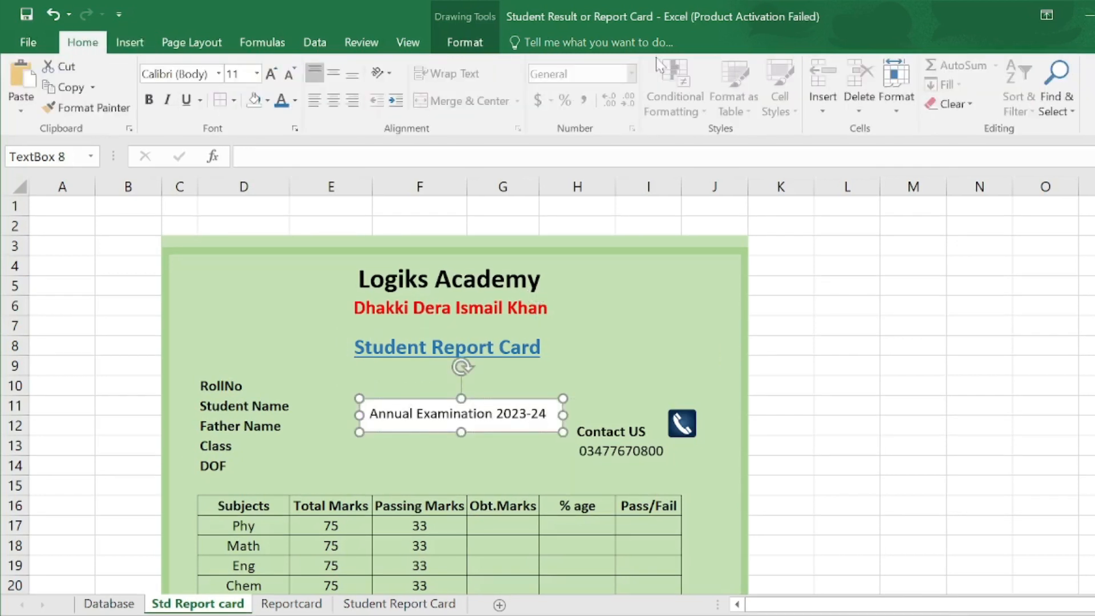
click(465, 43)
click(433, 65)
click(441, 275)
click(442, 85)
click(425, 294)
drag(485, 400, 474, 361)
- Add an outline-free 'Class 8th (Male)' text box beneath the exam subtitle
click(166, 85)
drag(366, 408, 506, 424)
click(429, 608)
click(211, 604)
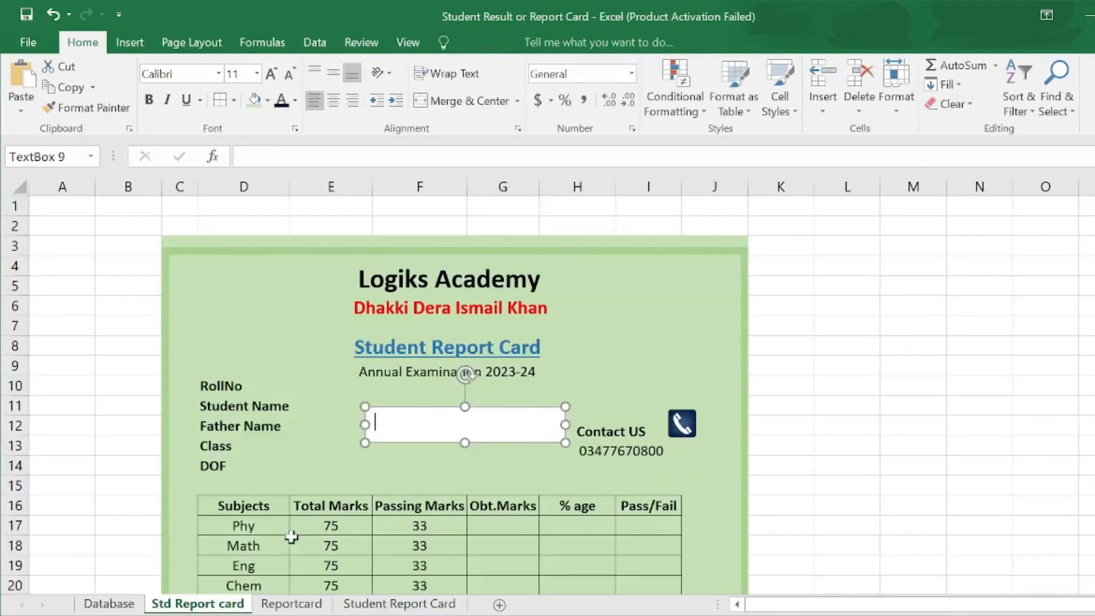
text(c)
text(Class Name)
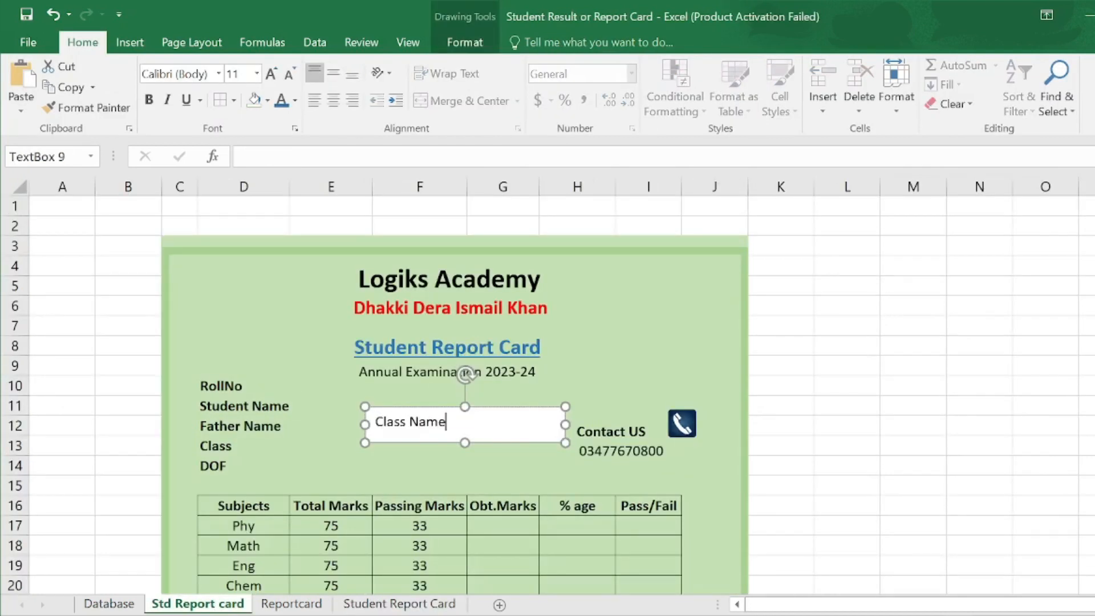
key(BackSpace)
key(BackSpace)
key(BackSpace)
key(BackSpace)
text(8th (Male))
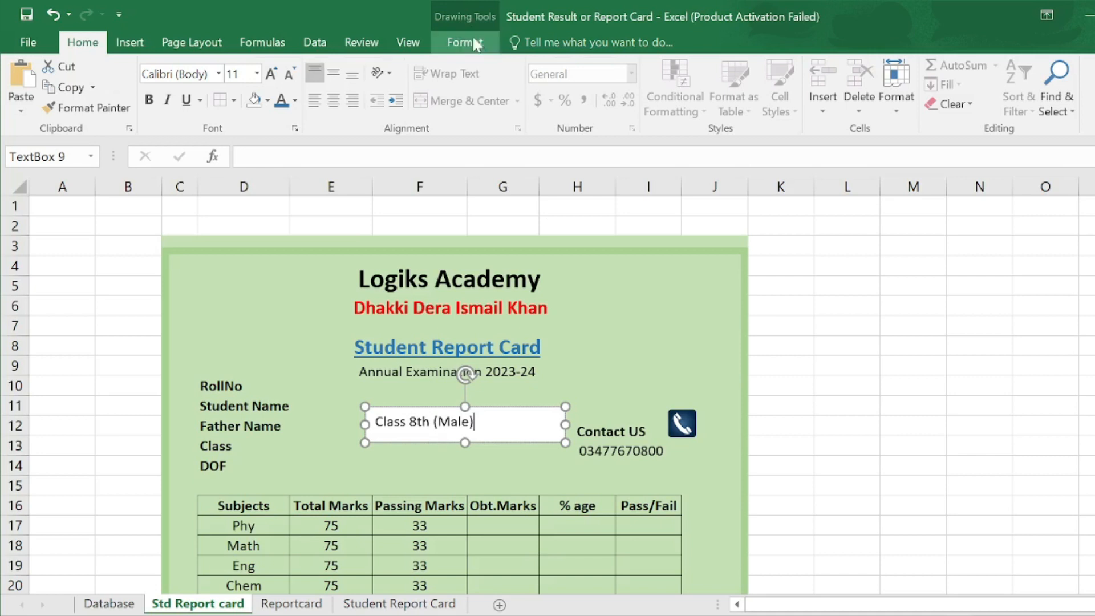
click(464, 42)
click(448, 85)
click(433, 204)
drag(451, 407, 465, 376)
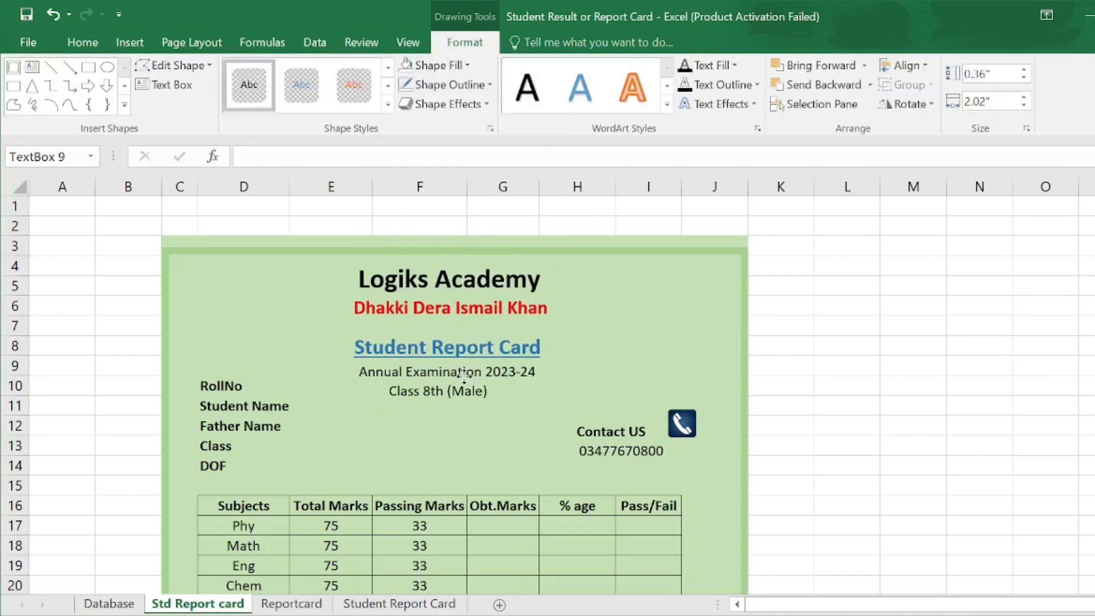
click(465, 379)
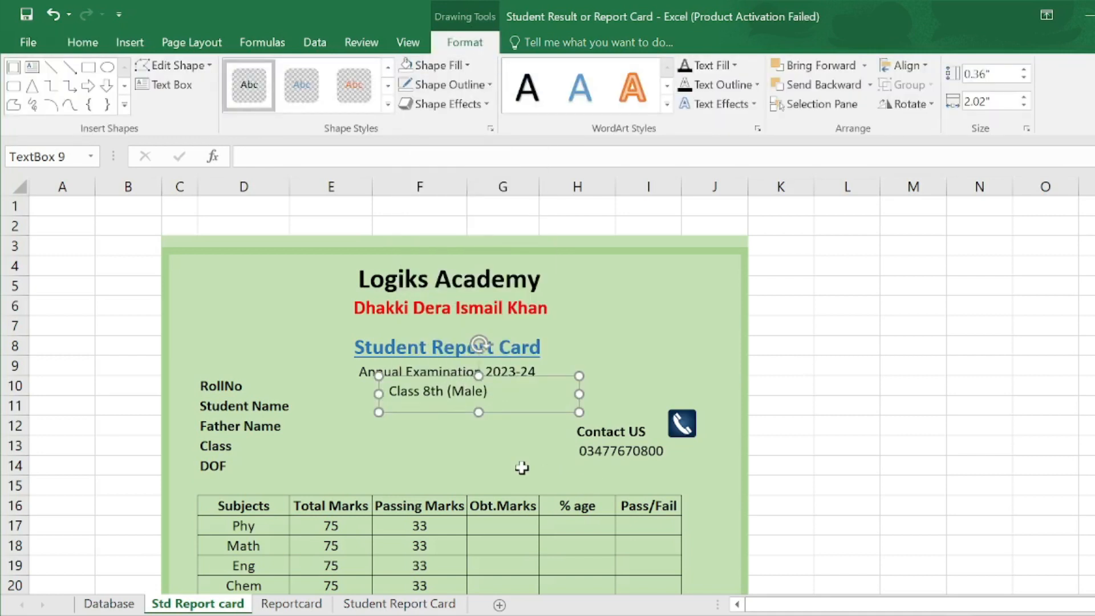
scroll(562, 479, down, 4)
key(Escape)
scroll(330, 457, down, 3)
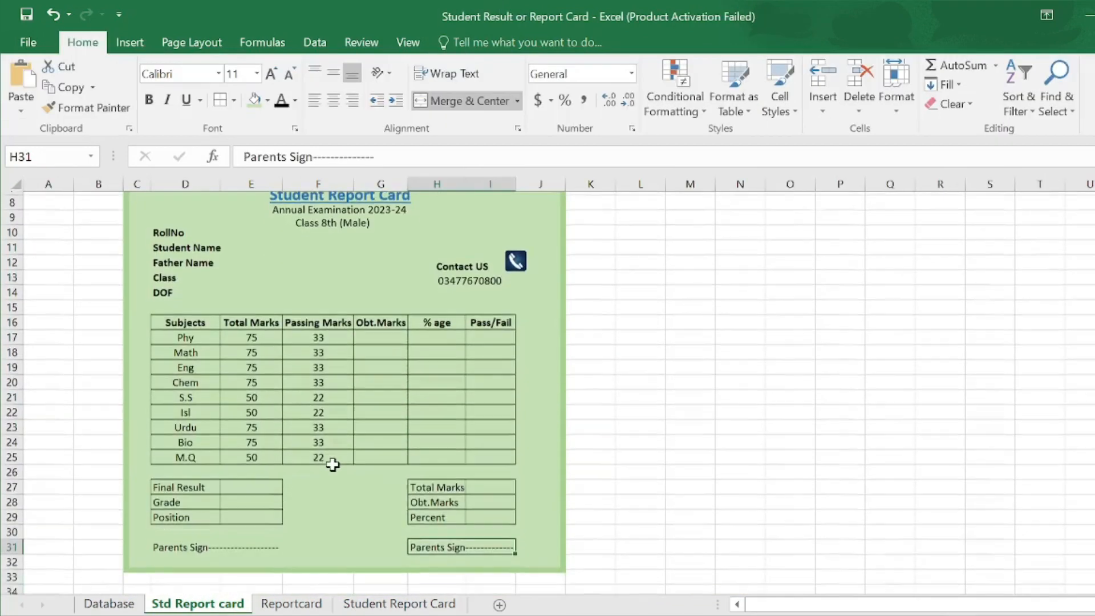
scroll(330, 457, up, 3)
scroll(333, 464, down, 2)
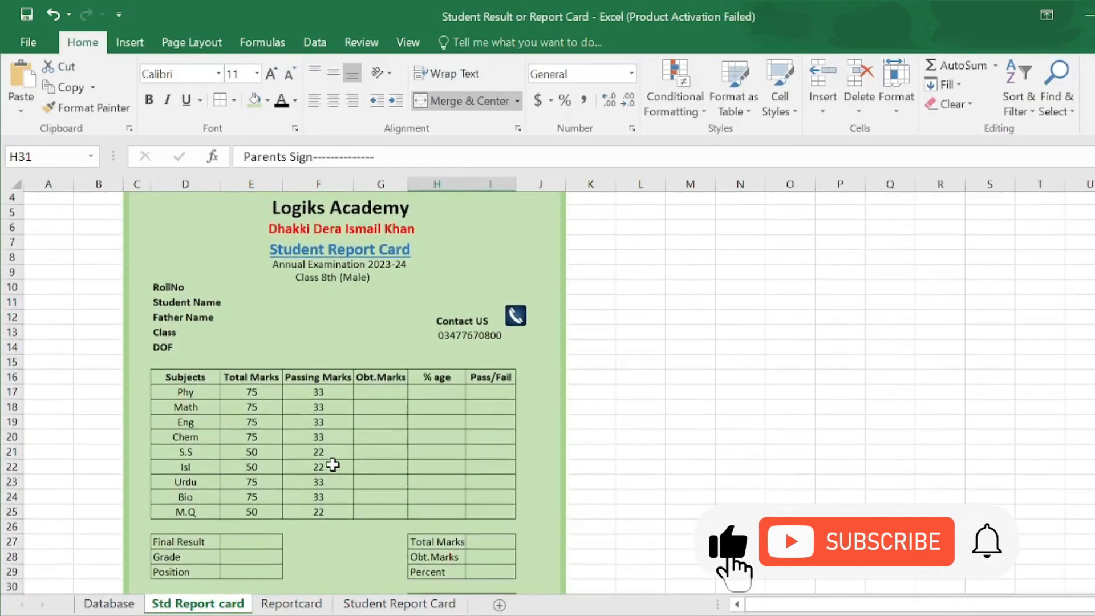
scroll(332, 465, up, 1)
scroll(333, 465, up, 1)
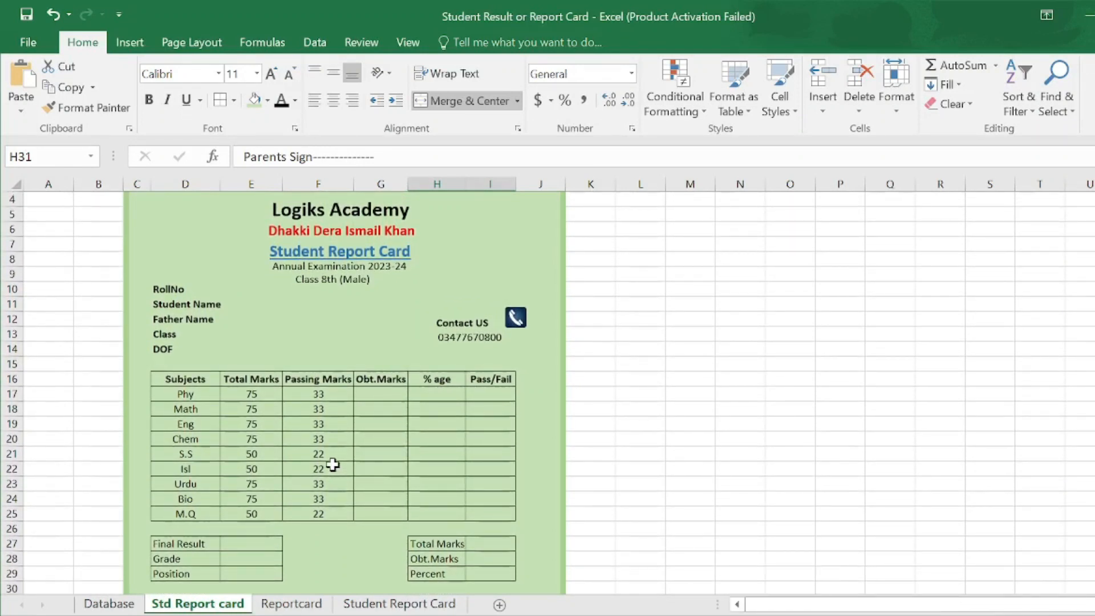
click(235, 292)
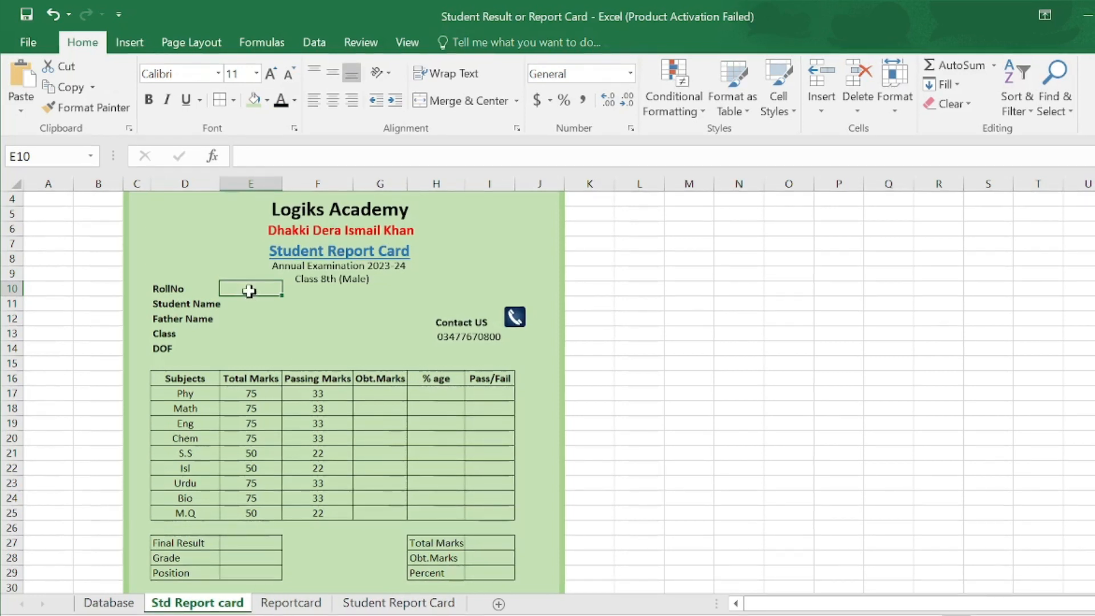
- Restrict the RollNo cell to a list sourced from Database!$B$7:$B$18
click(317, 46)
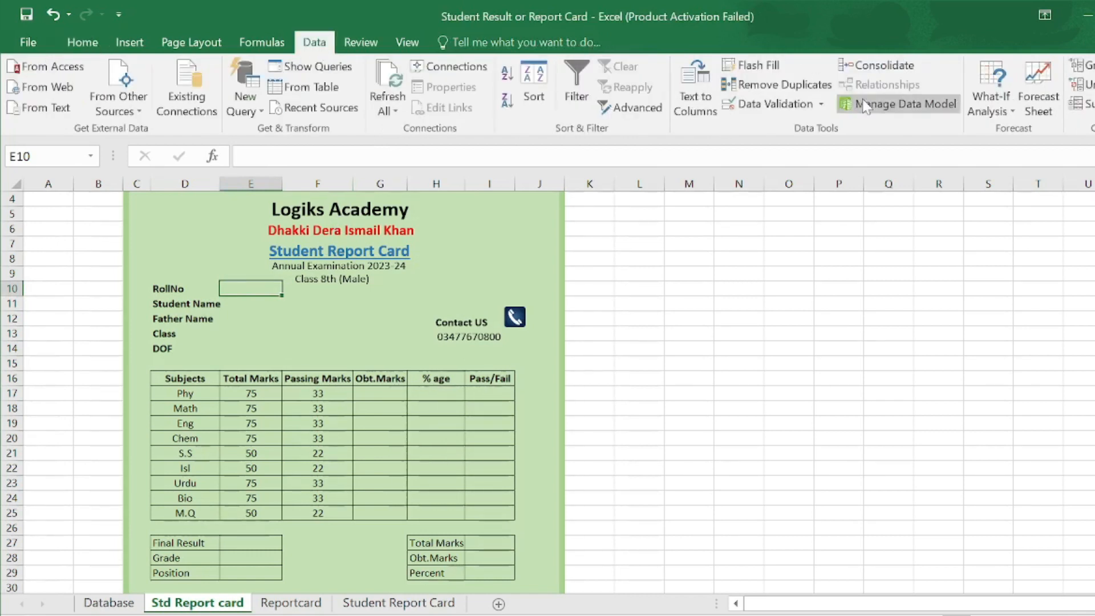
click(799, 104)
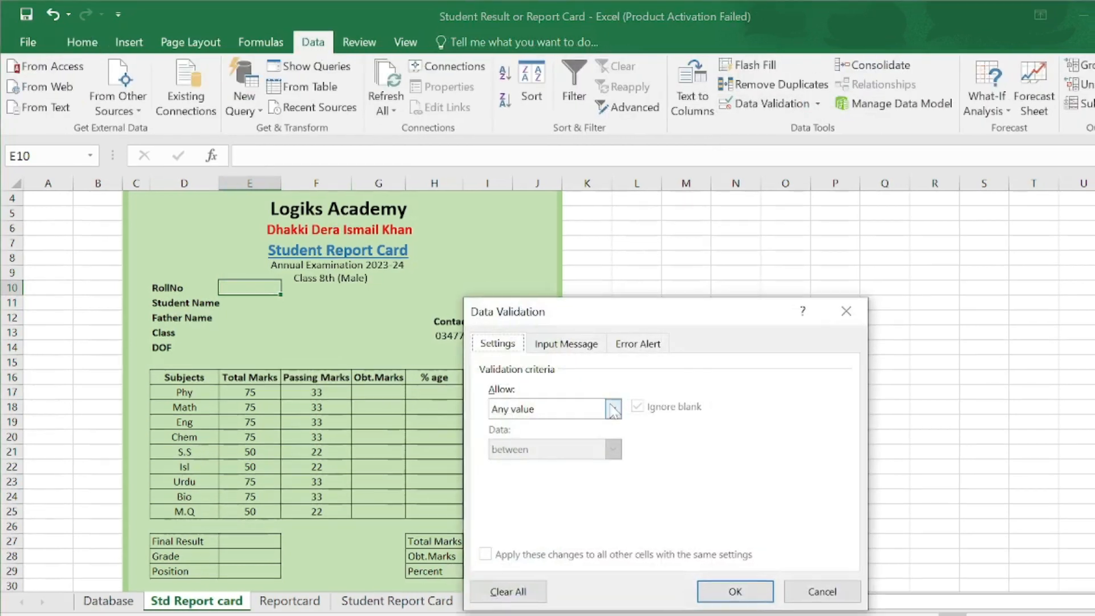
click(610, 405)
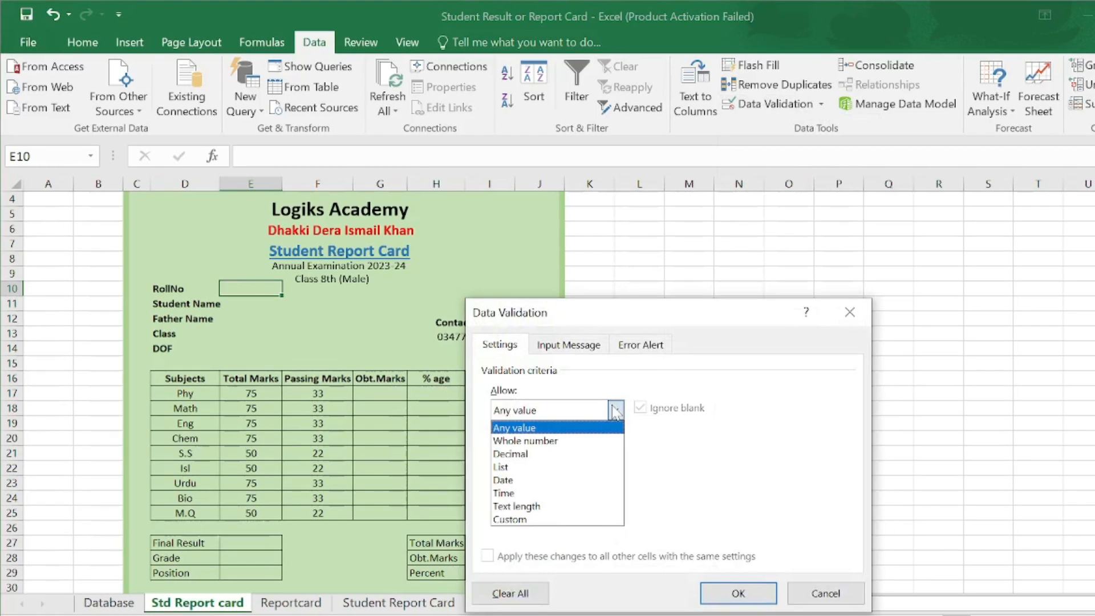
click(531, 471)
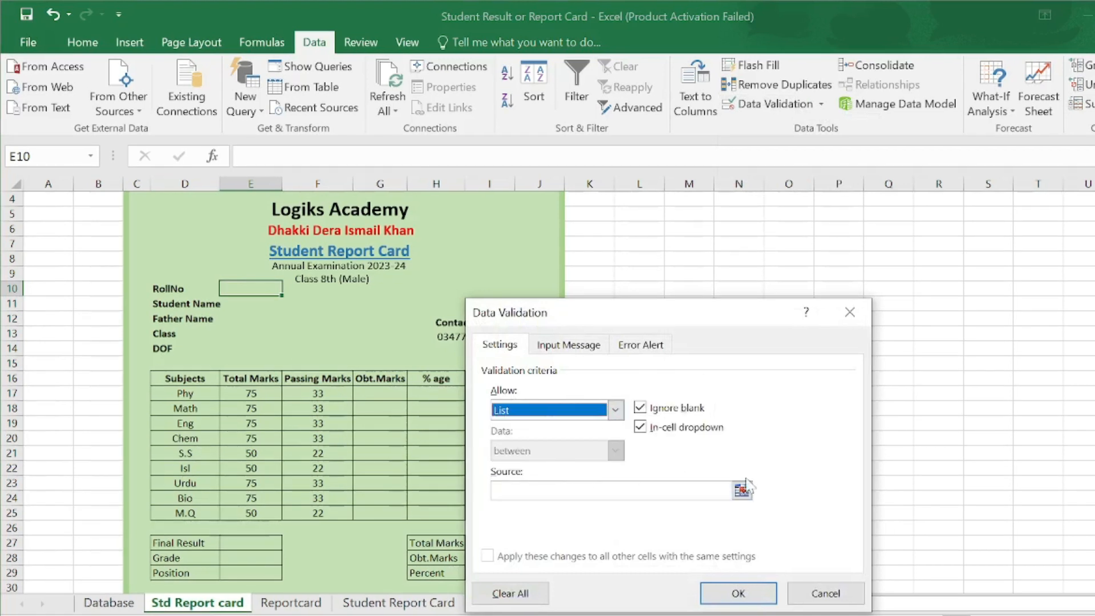
click(513, 490)
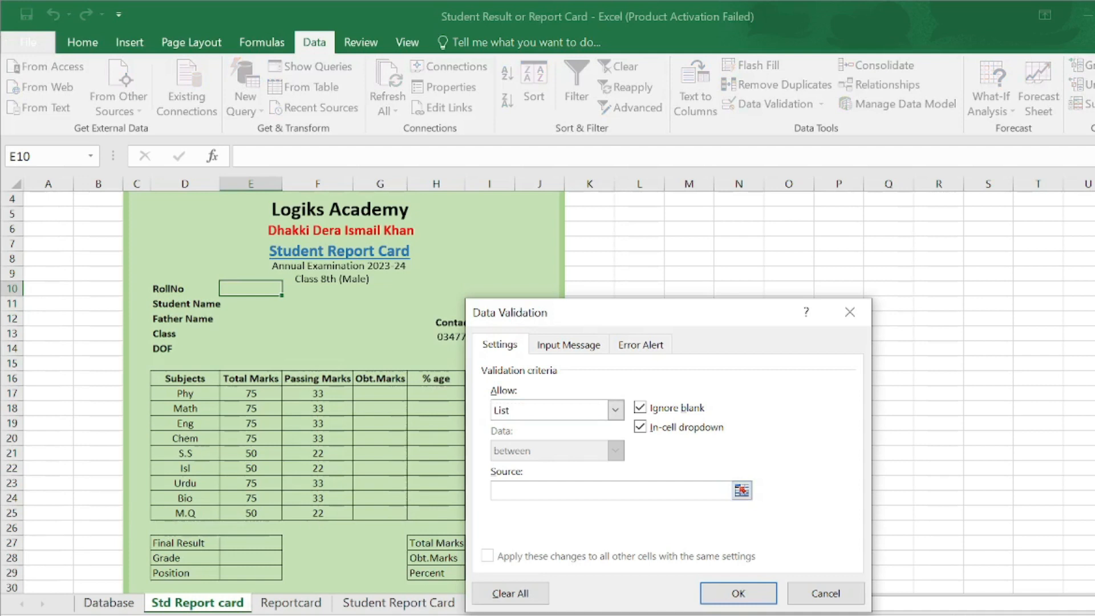
click(114, 603)
click(94, 346)
drag(96, 347, 102, 520)
click(716, 599)
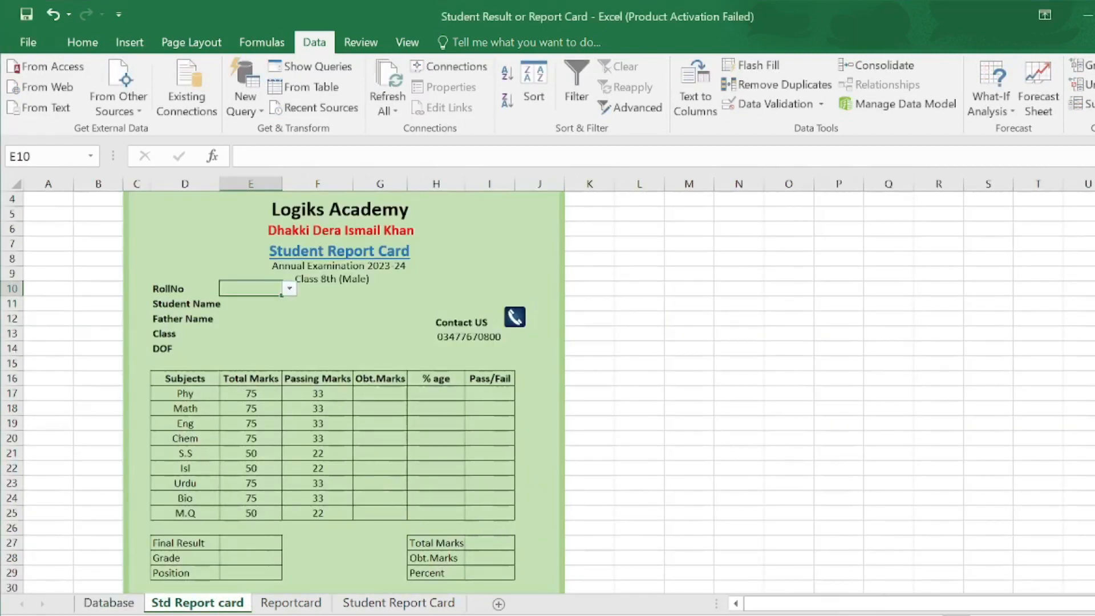
- Choose roll number 1055 from the RollNo dropdown
click(289, 288)
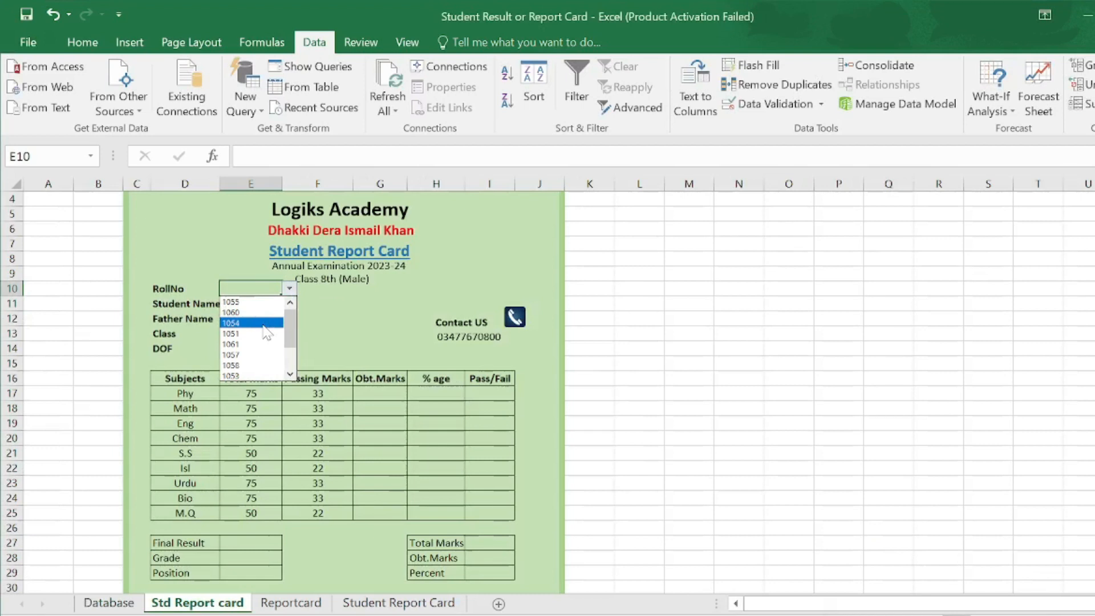
click(248, 301)
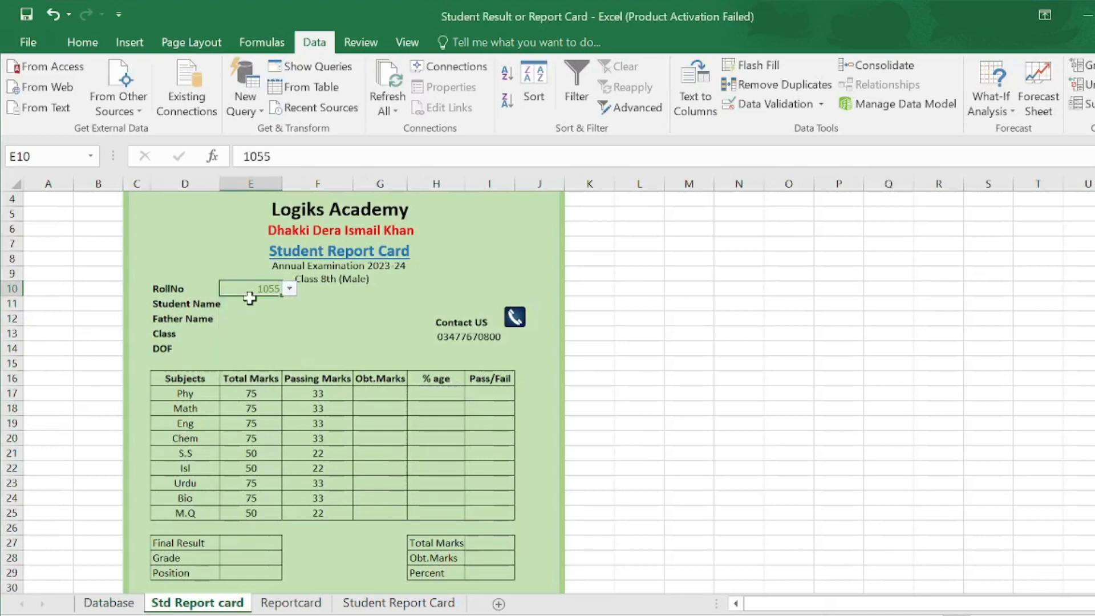
click(267, 306)
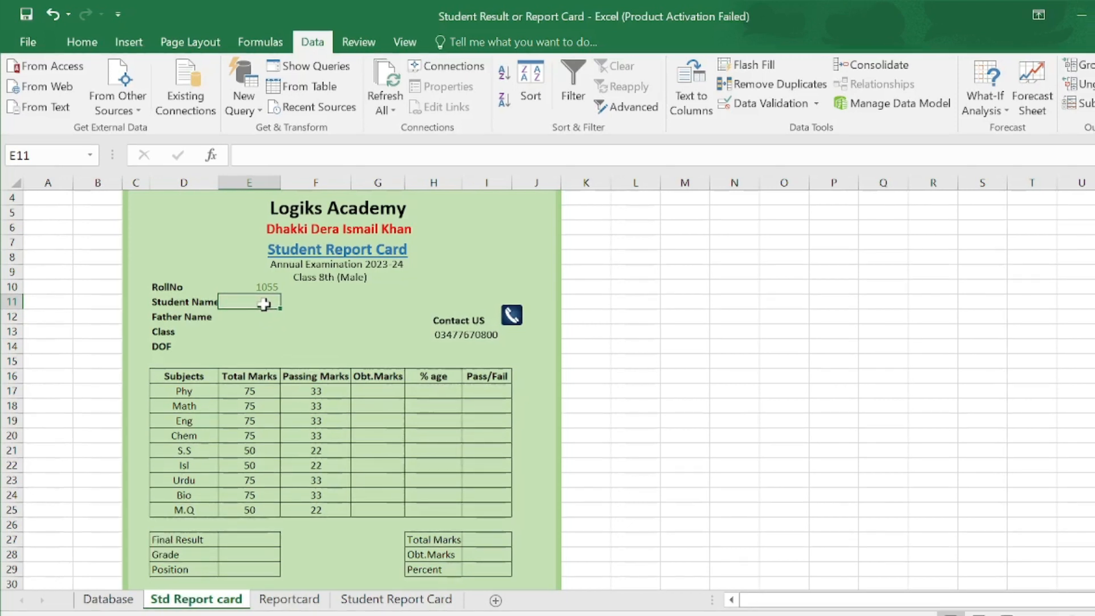
- Start a VLOOKUP in the Student Name cell using absolute $E$10 as the lookup value
text(=)
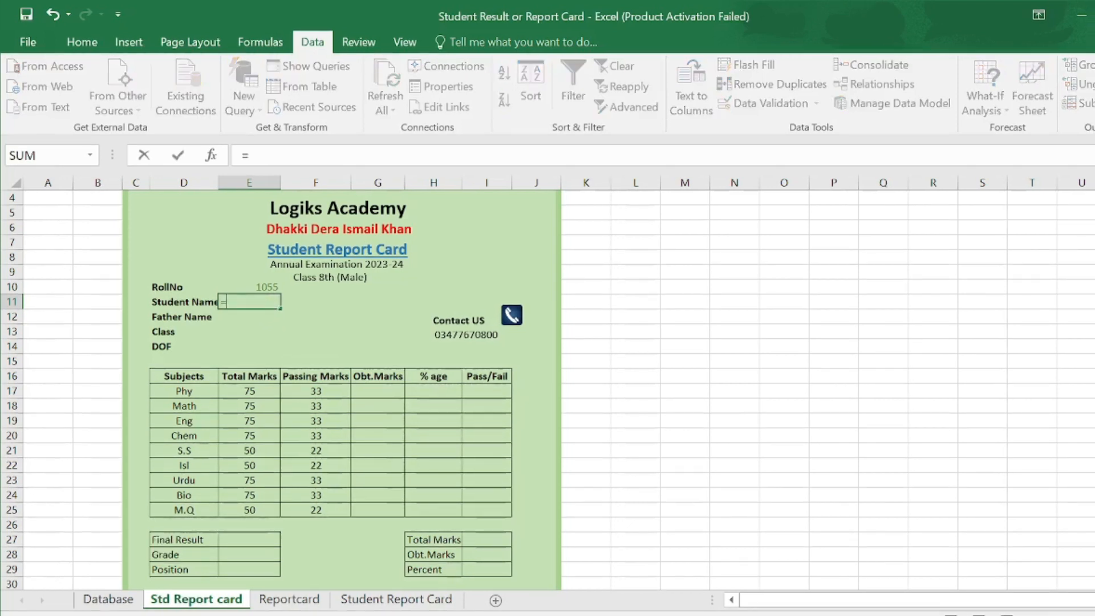
text(vloo)
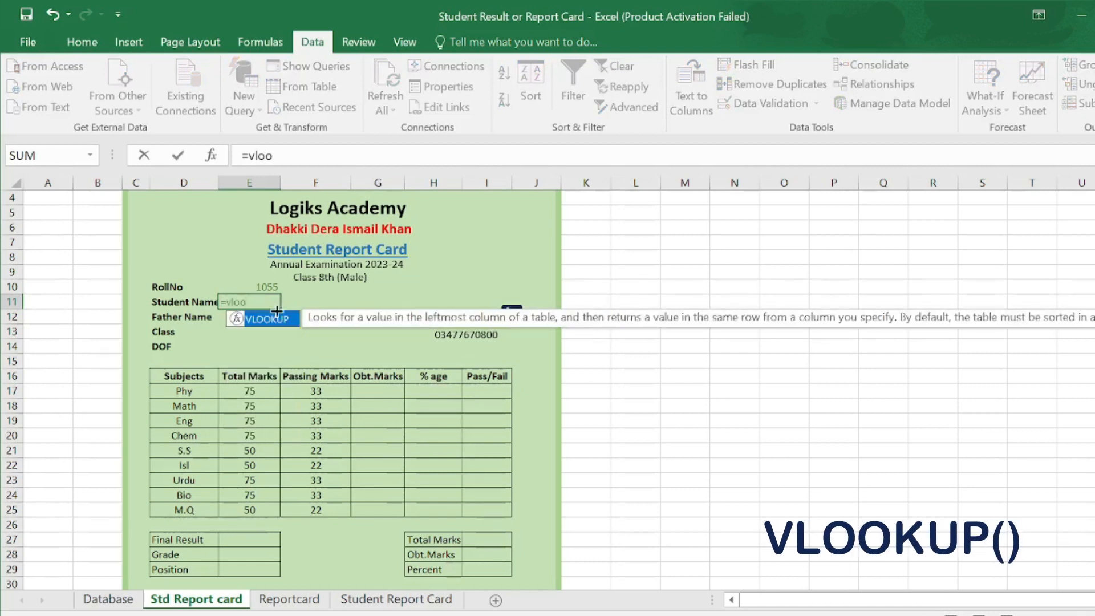
double_click(280, 320)
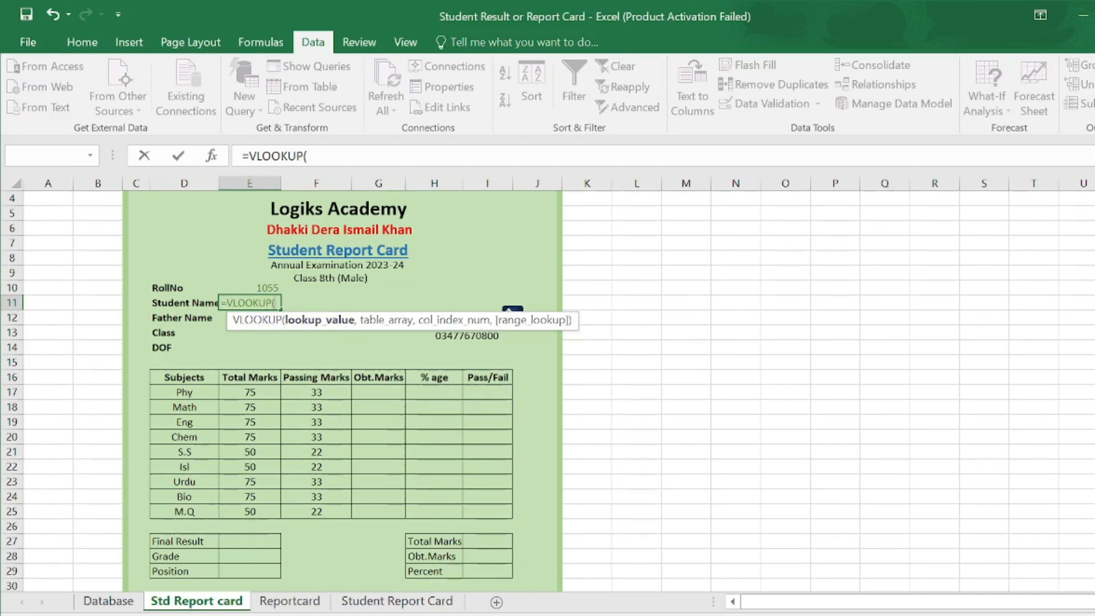
click(246, 285)
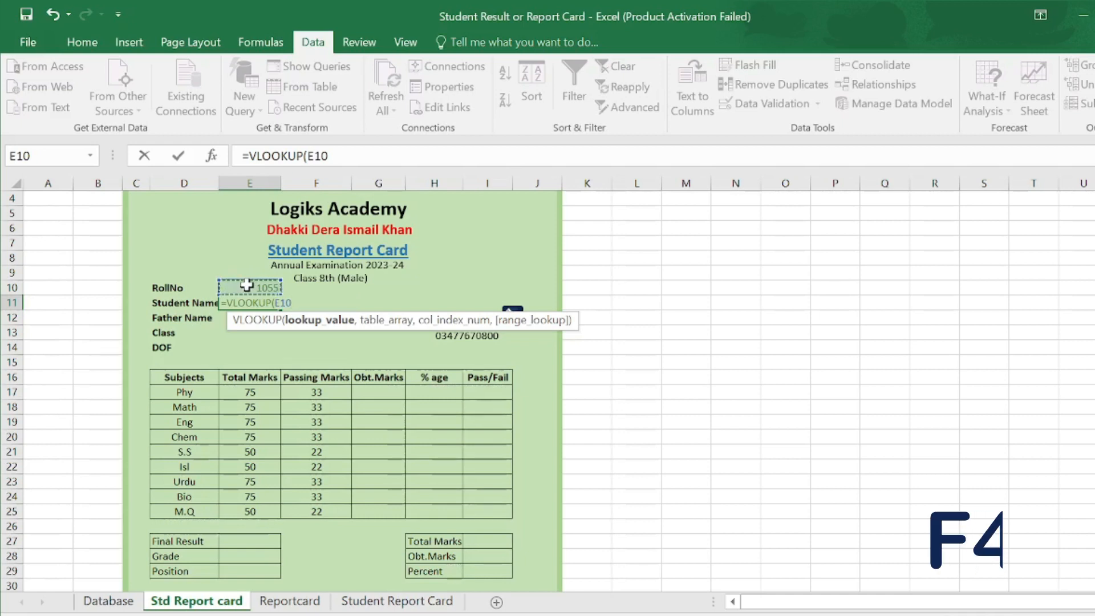
key(F4)
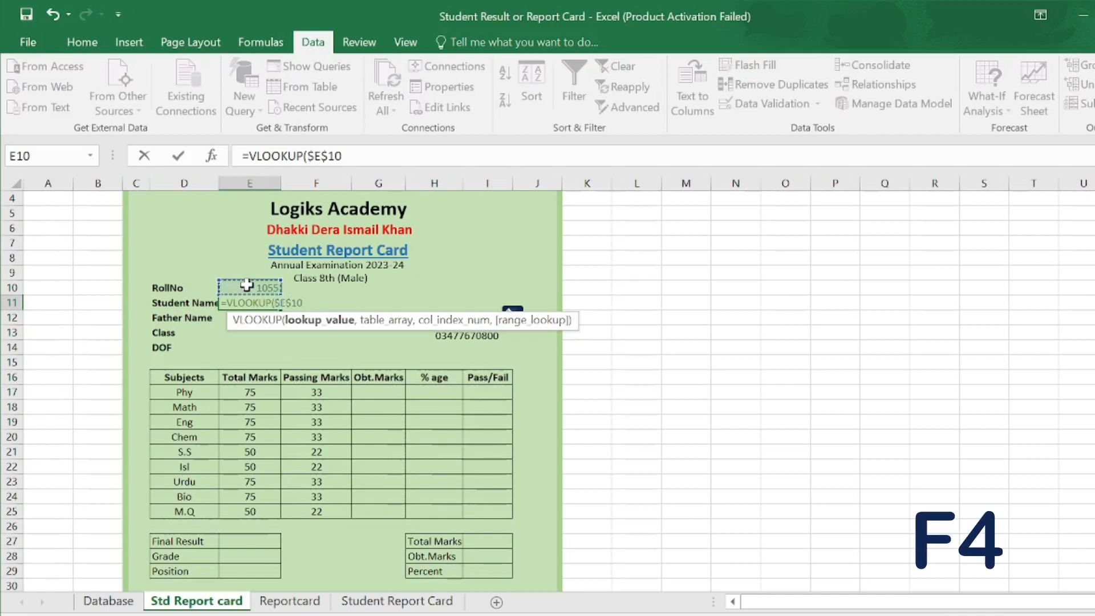
text(,)
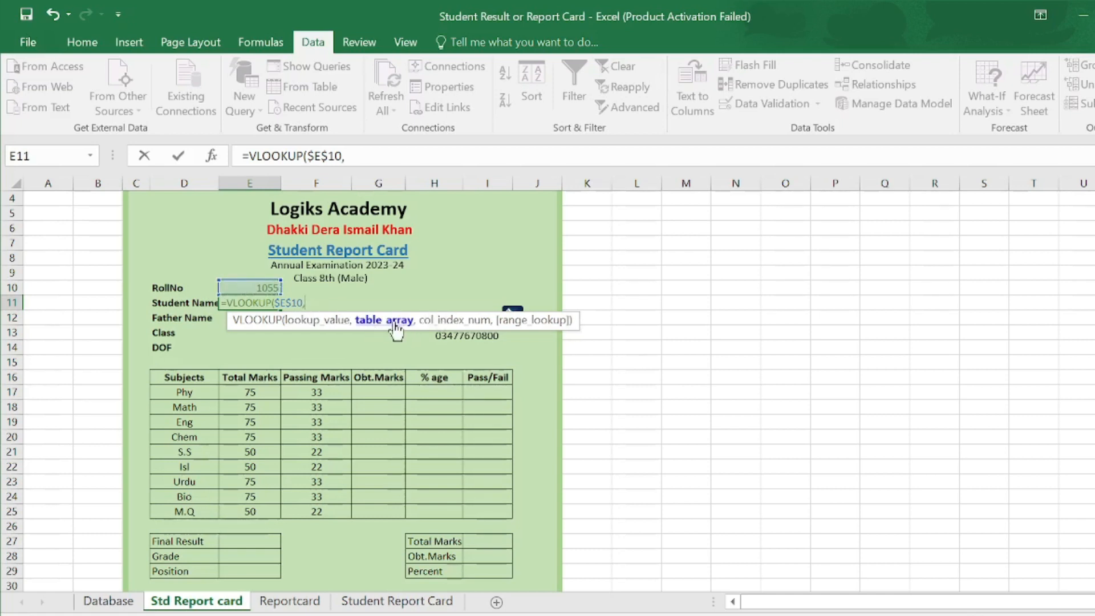
- Add the absolute Database!$B$7:$S$18 range as the lookup table
click(123, 606)
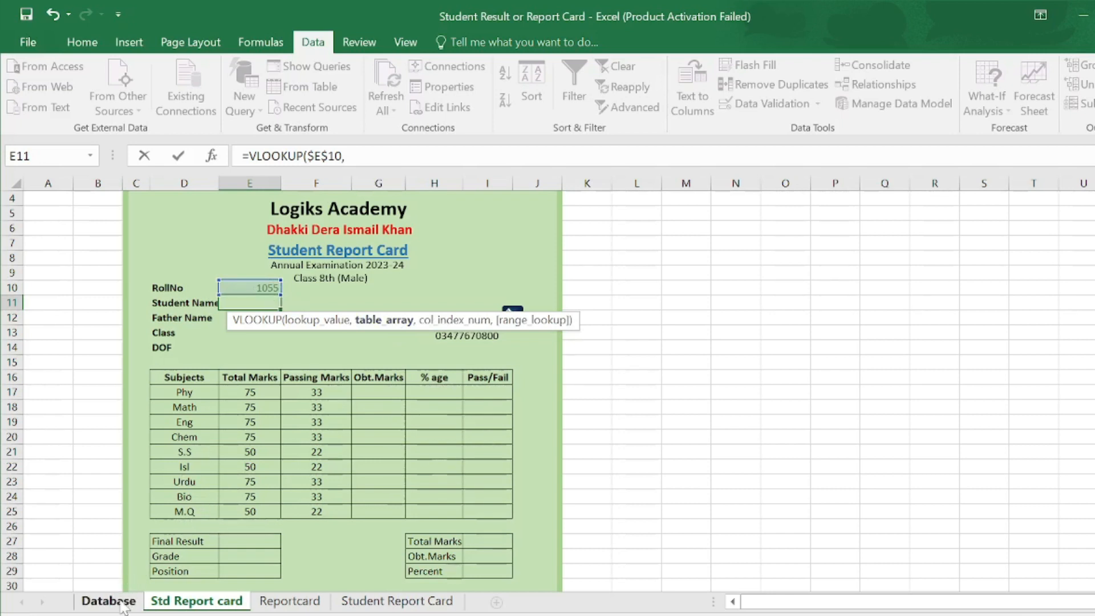
drag(70, 345, 1062, 517)
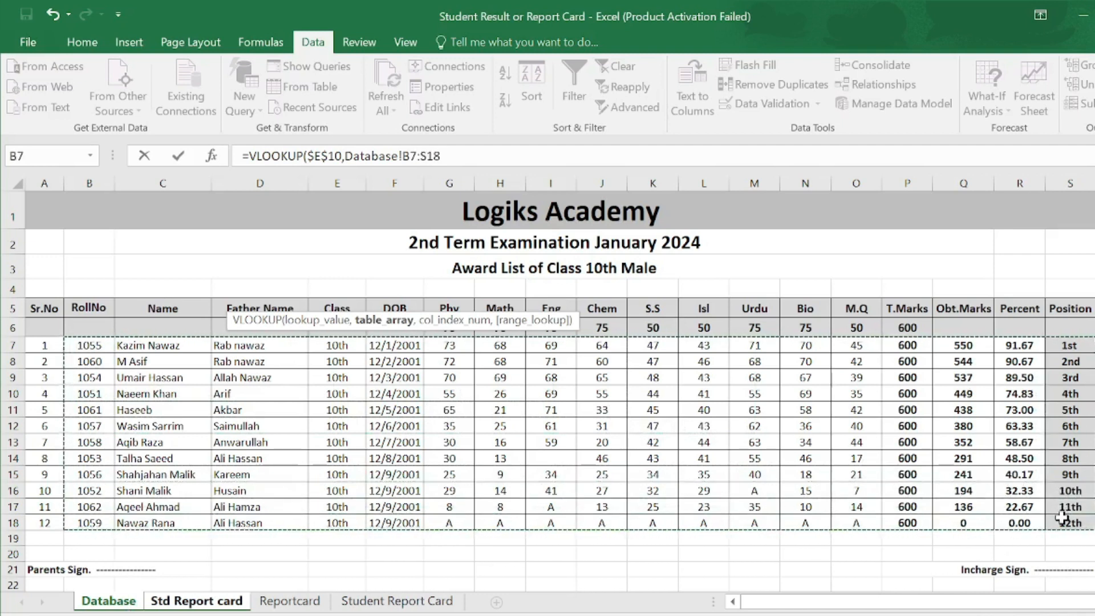
key(F4)
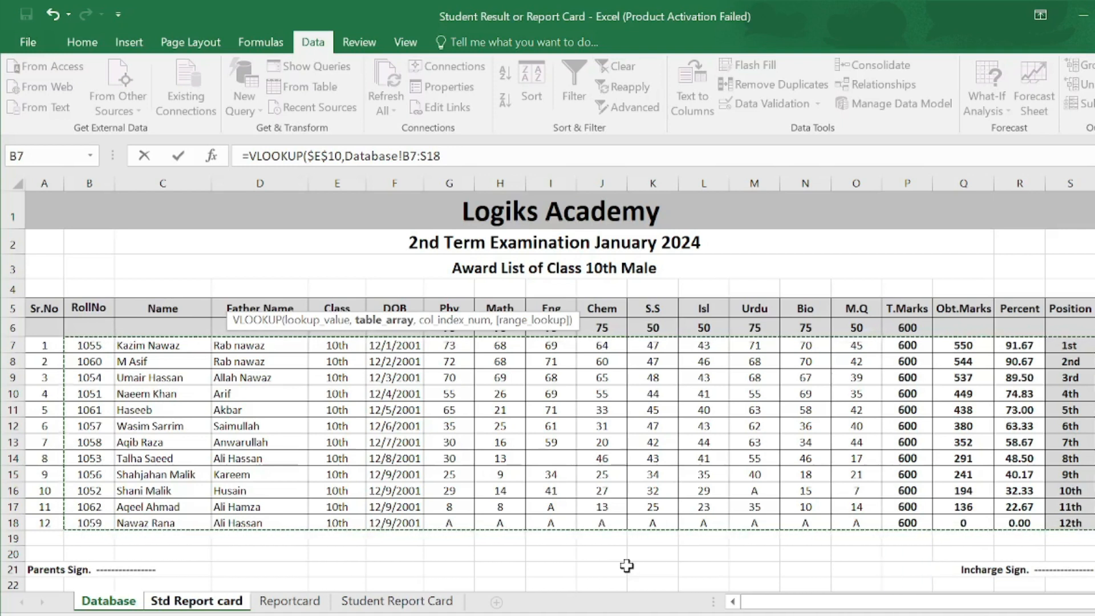
text(,)
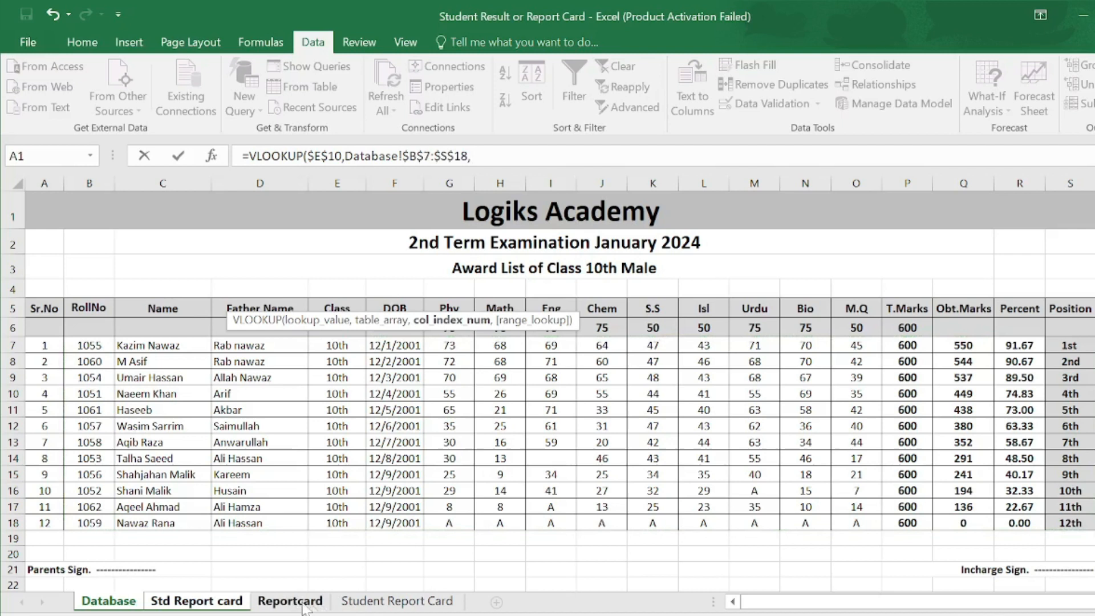
click(196, 601)
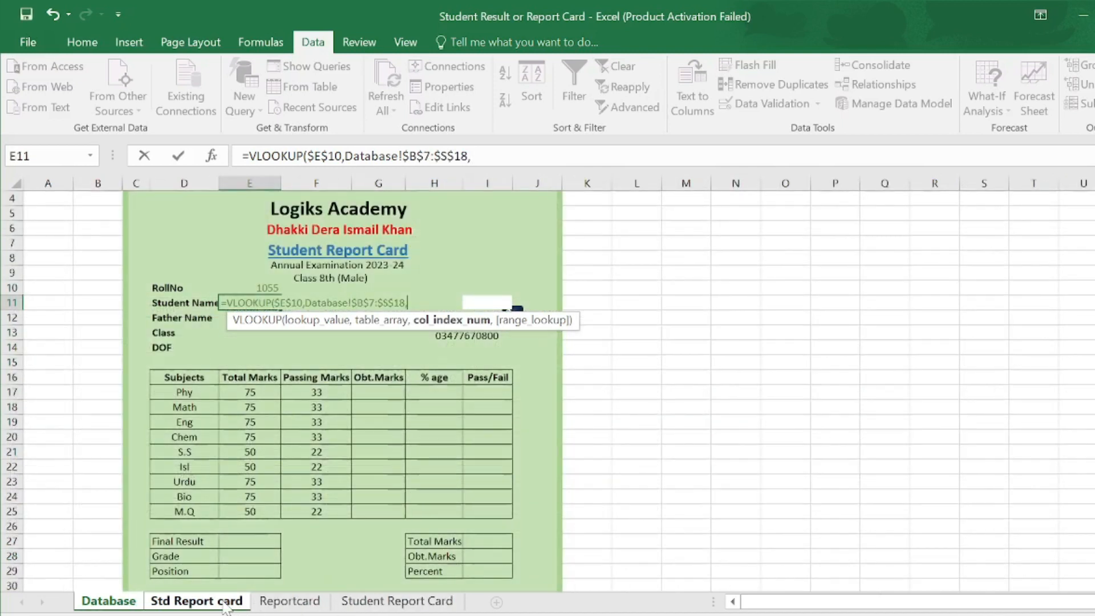
key(BackSpace)
key(BackSpace)
key(BackSpace)
key(BackSpace)
key(BackSpace)
key(BackSpace)
key(BackSpace)
key(BackSpace)
key(BackSpace)
key(BackSpace)
key(BackSpace)
key(BackSpace)
key(BackSpace)
key(BackSpace)
key(BackSpace)
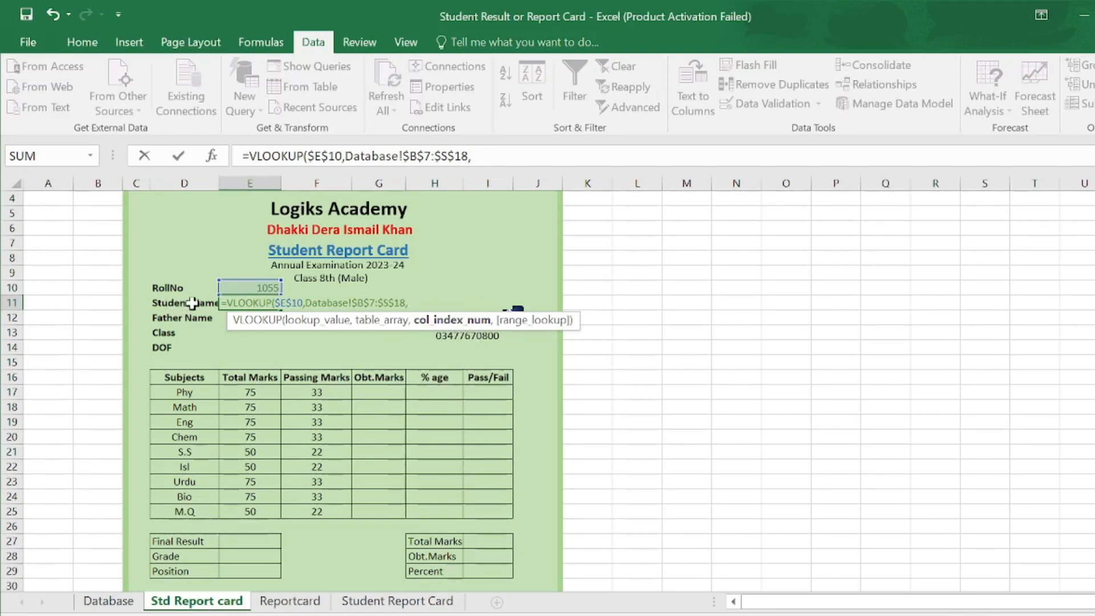
click(108, 601)
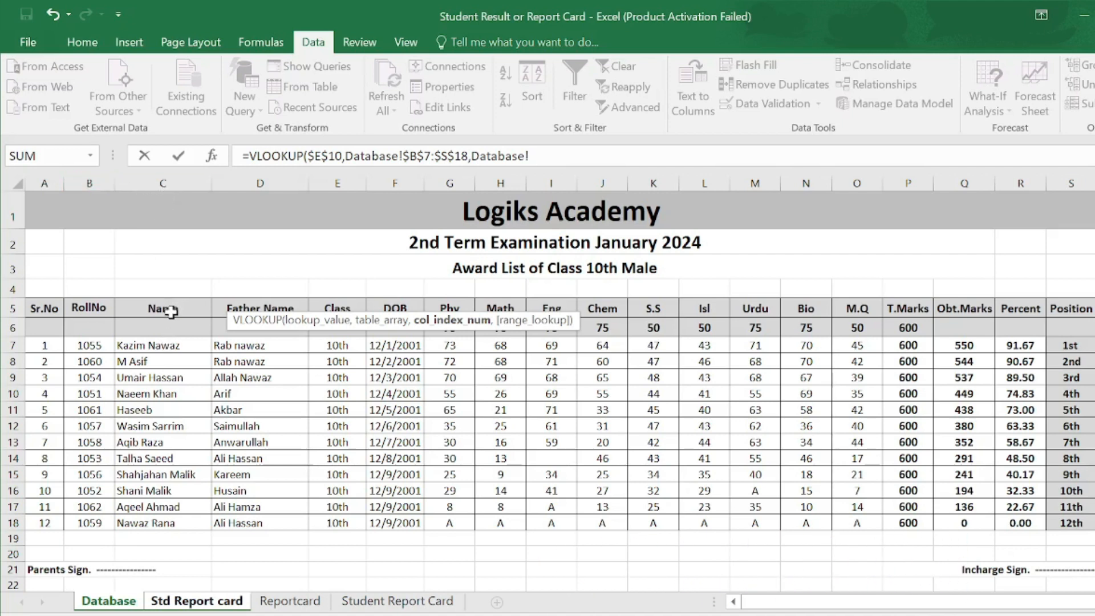
- Finish the E11 lookup as =VLOOKUP($E$10,Database!$B$7:$S$18,2,0) with an exact match
click(166, 173)
click(222, 604)
key(BackSpace)
key(BackSpace)
key(BackSpace)
key(BackSpace)
key(BackSpace)
key(BackSpace)
key(BackSpace)
key(BackSpace)
key(BackSpace)
key(BackSpace)
key(BackSpace)
key(BackSpace)
key(BackSpace)
key(BackSpace)
key(BackSpace)
key(BackSpace)
key(BackSpace)
text(2)
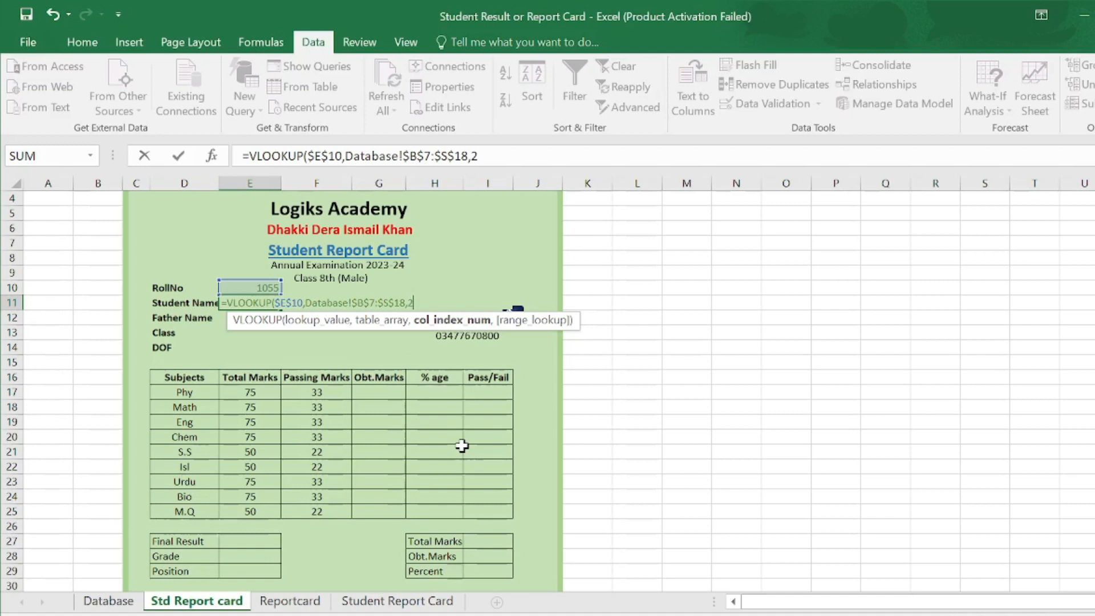
text(,)
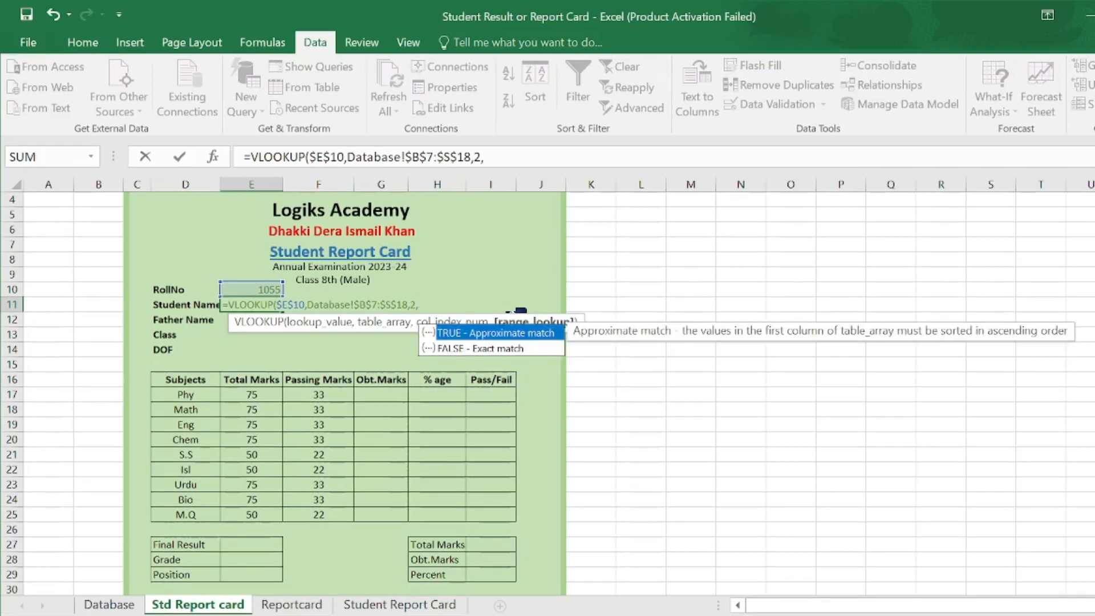
text(0))
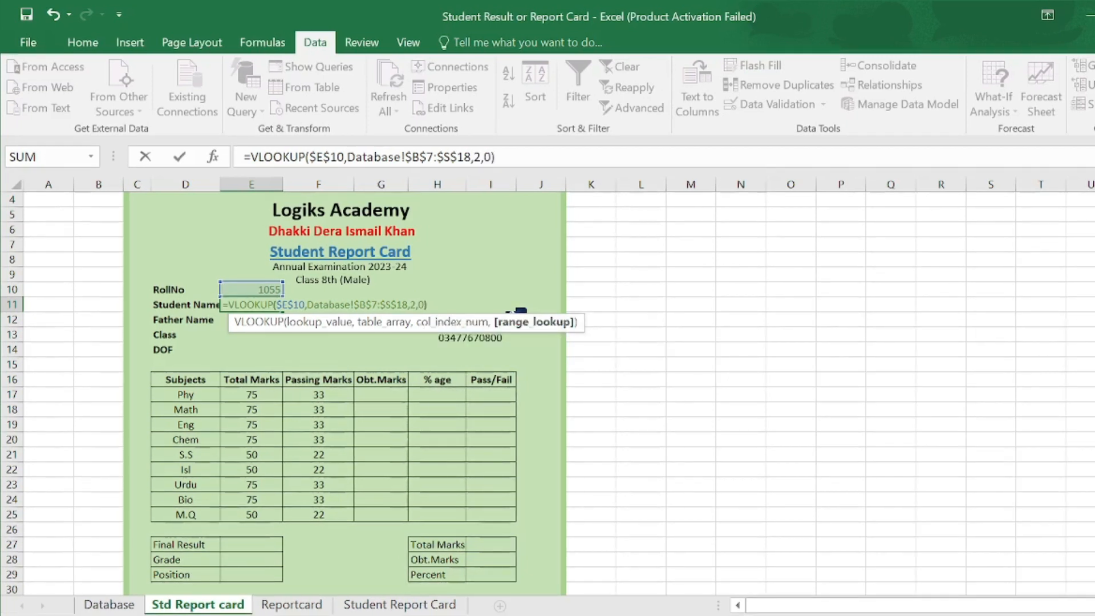
key(Return)
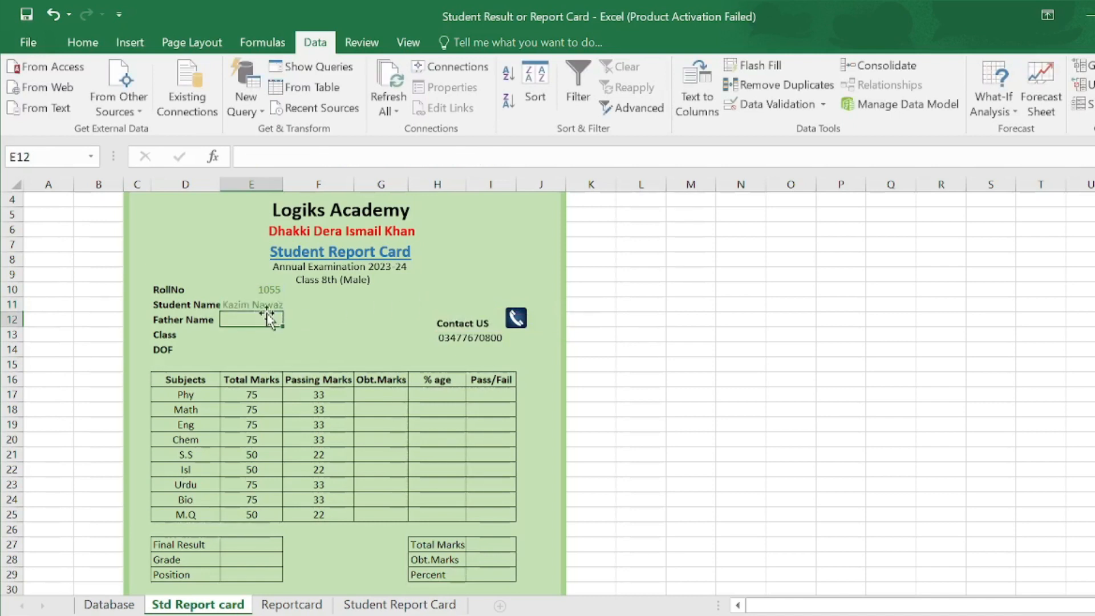
click(267, 290)
click(268, 304)
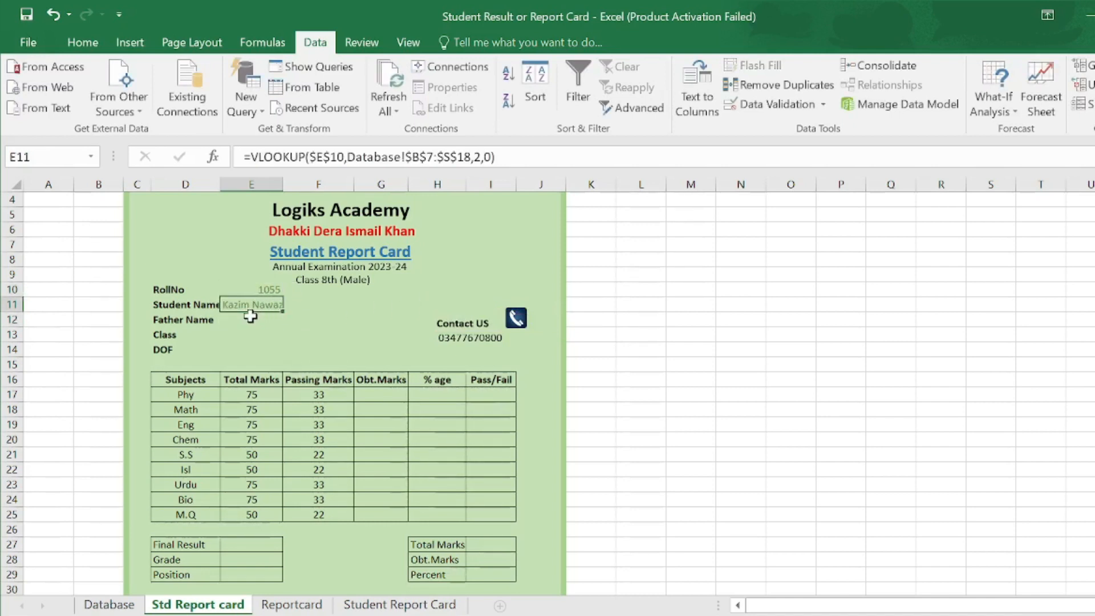
click(264, 288)
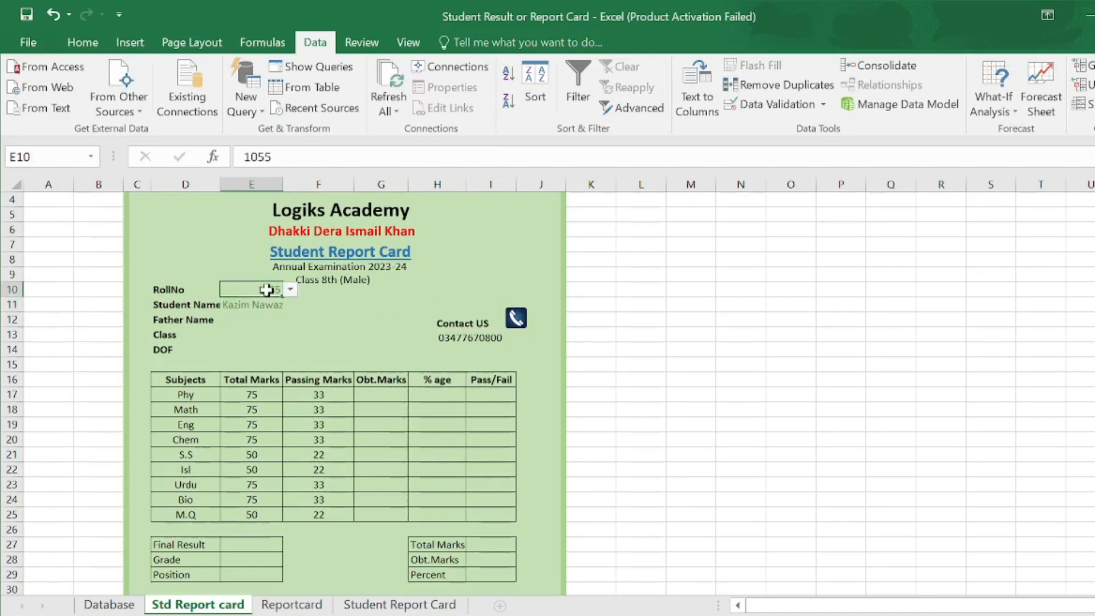
click(291, 291)
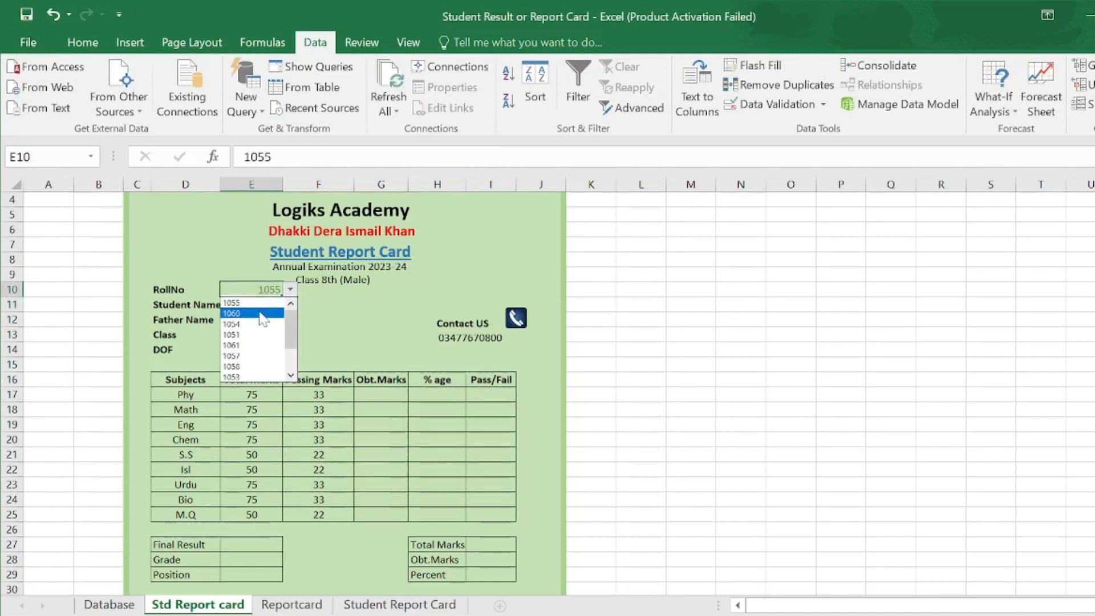
click(259, 313)
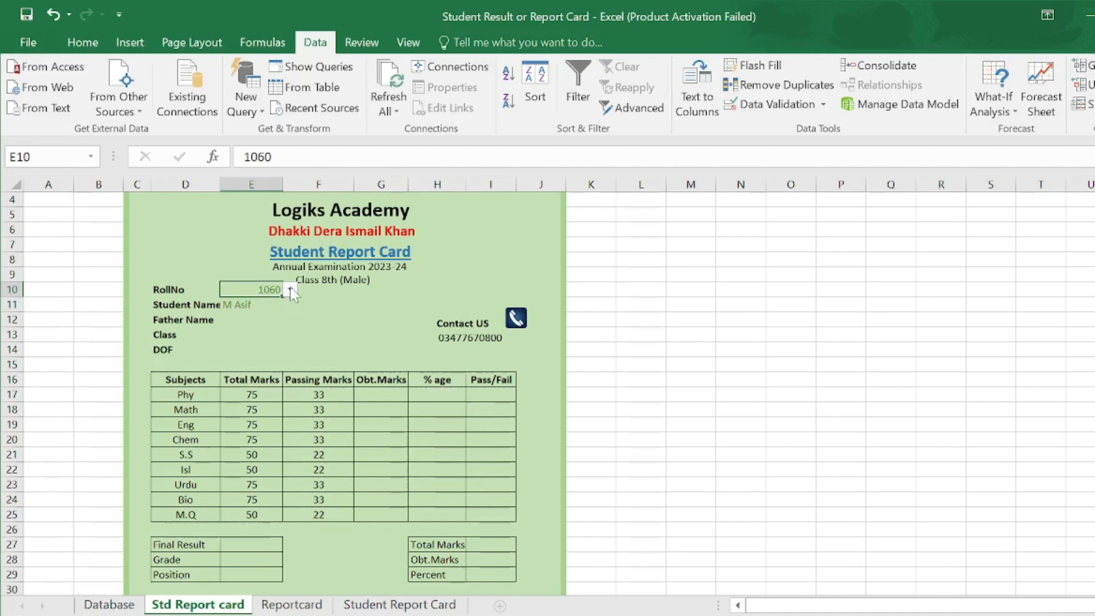
click(112, 606)
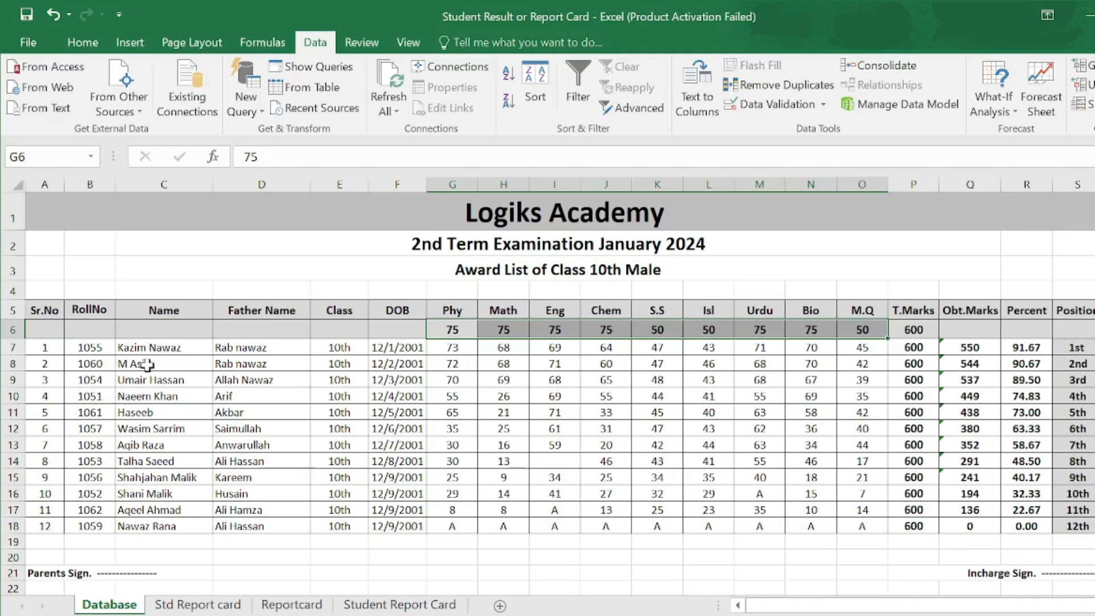
click(197, 604)
- Copy the Student Name lookup formula into the Father Name, Class and DOB cells
click(253, 308)
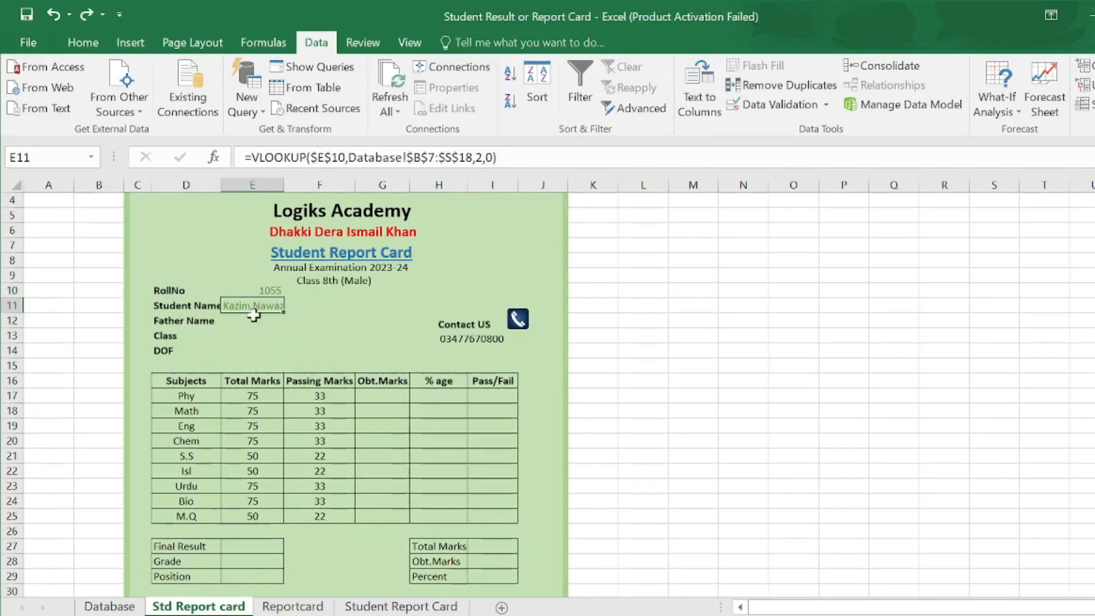
click(253, 320)
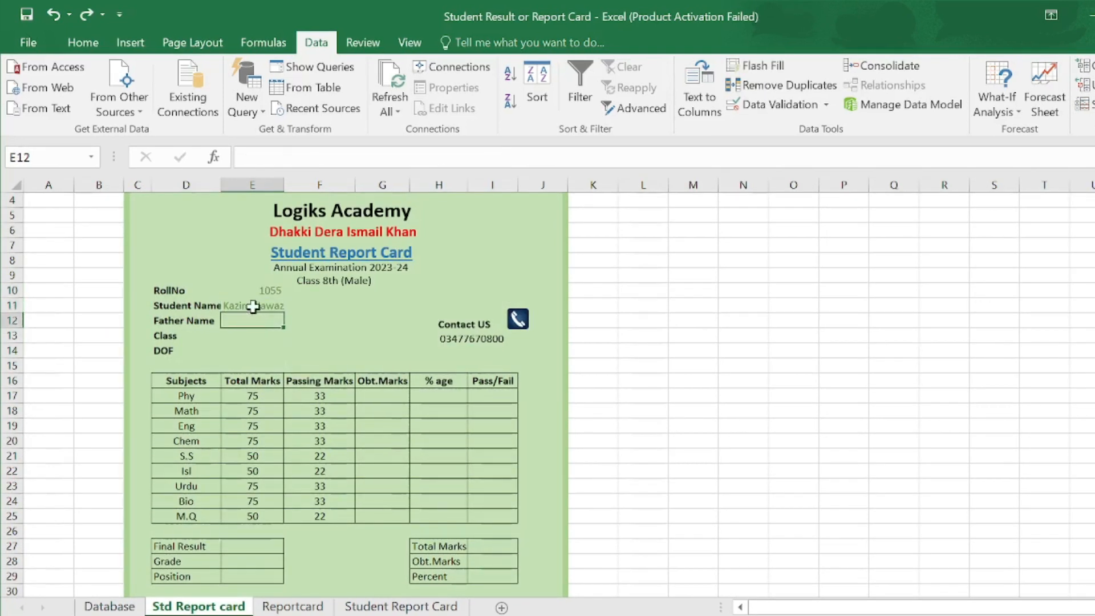
click(253, 307)
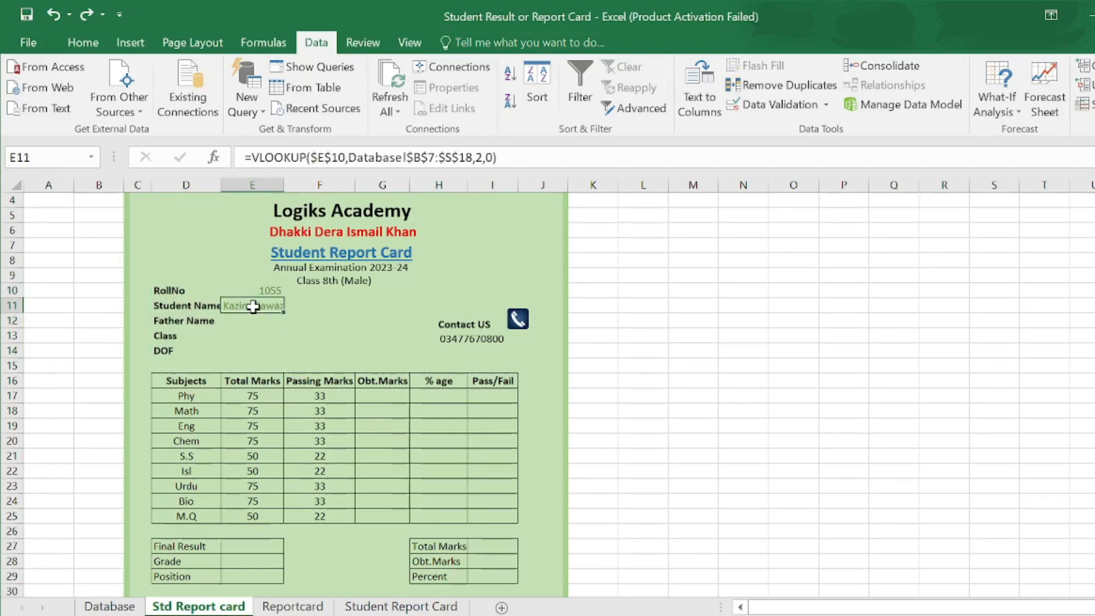
key(ctrl+c)
click(248, 323)
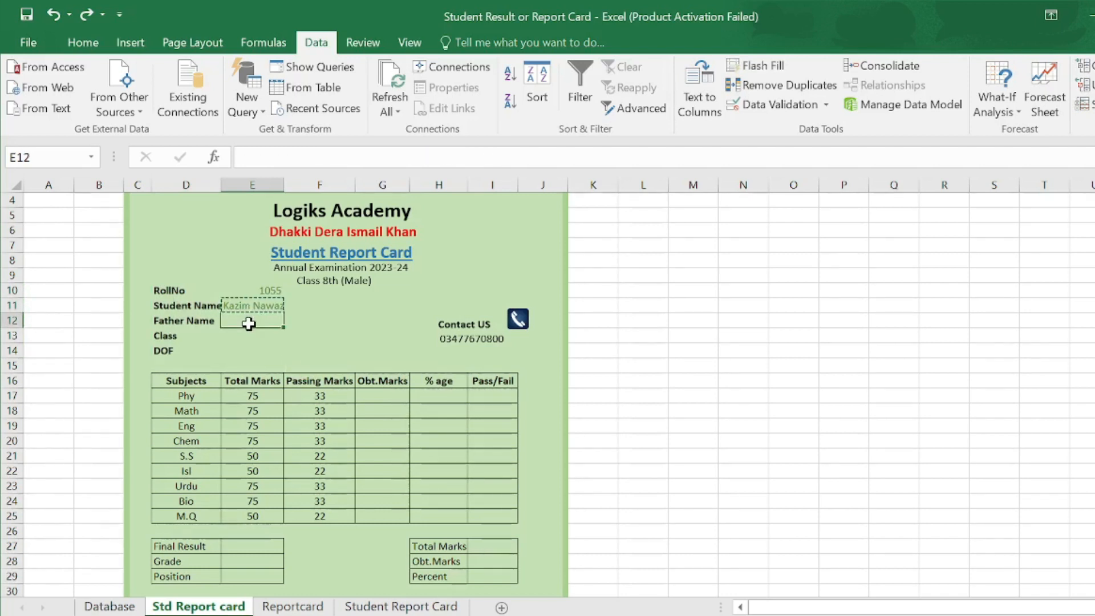
key(ctrl+v)
key(Down)
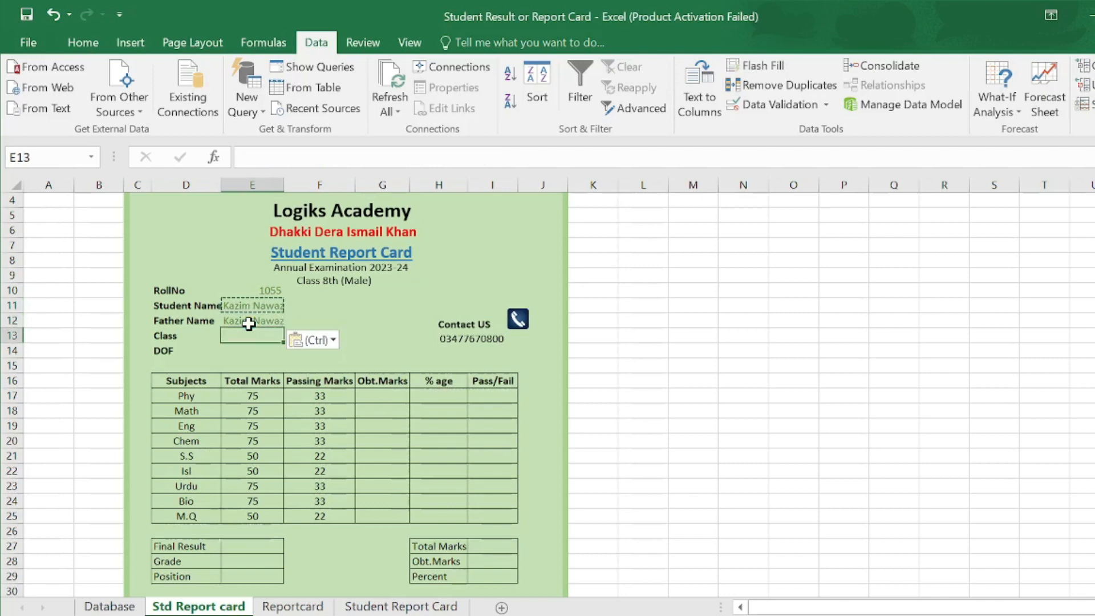
key(ctrl+v)
key(Down)
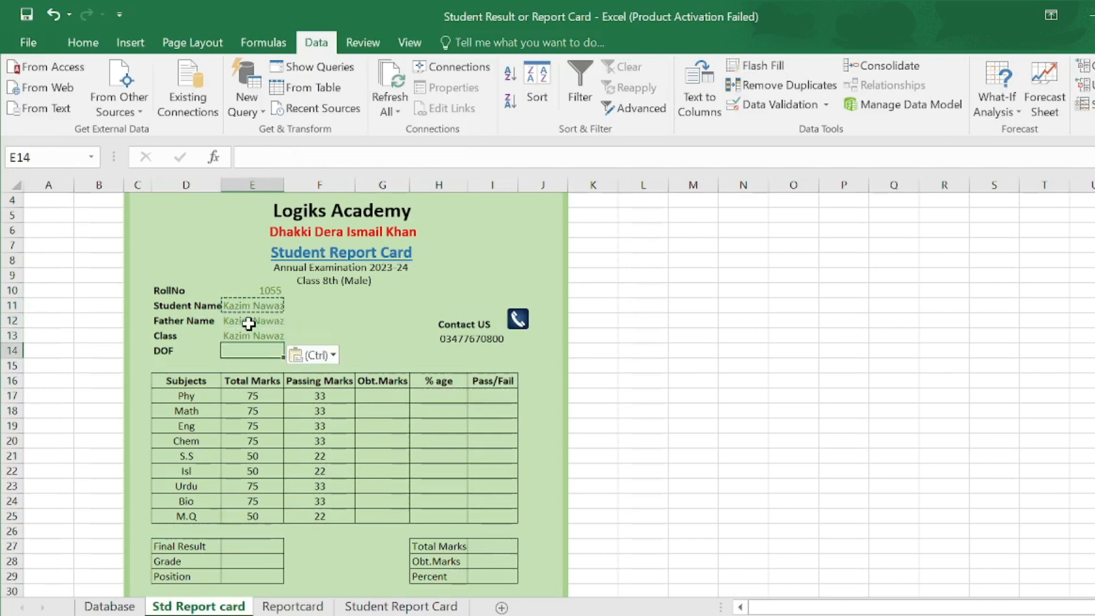
key(ctrl+v)
- Change the Father Name lookup's column index from 2 to 3 to return the father's name
click(251, 323)
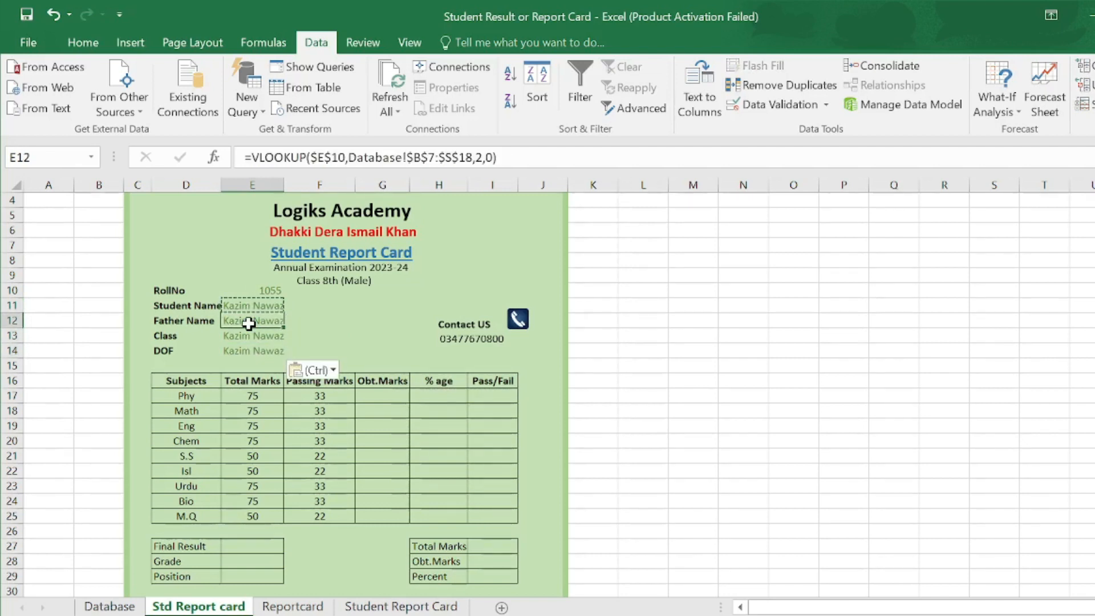
double_click(264, 323)
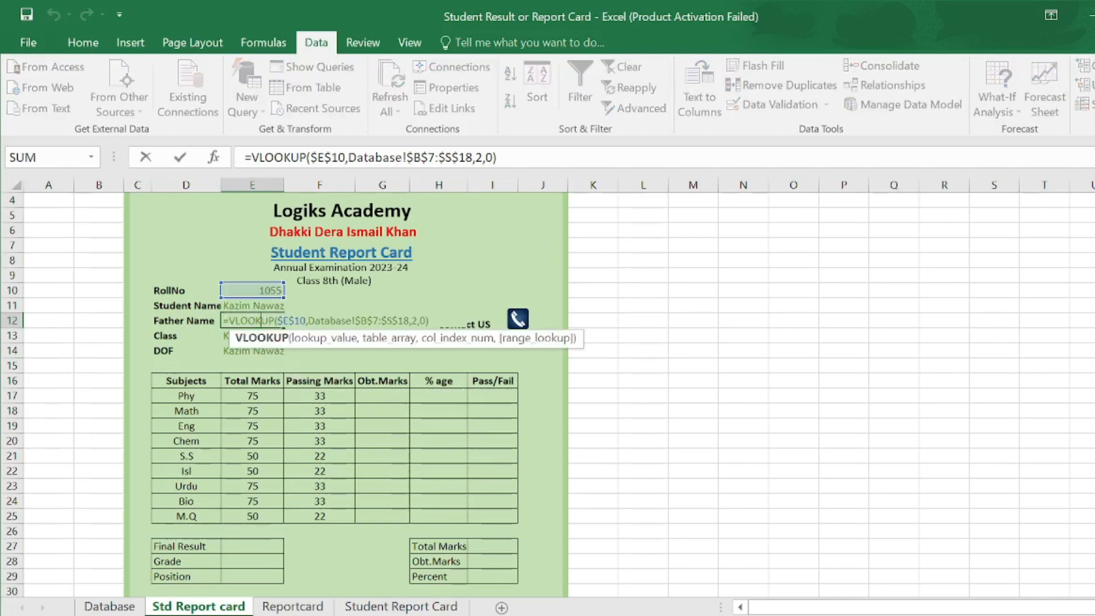
click(109, 607)
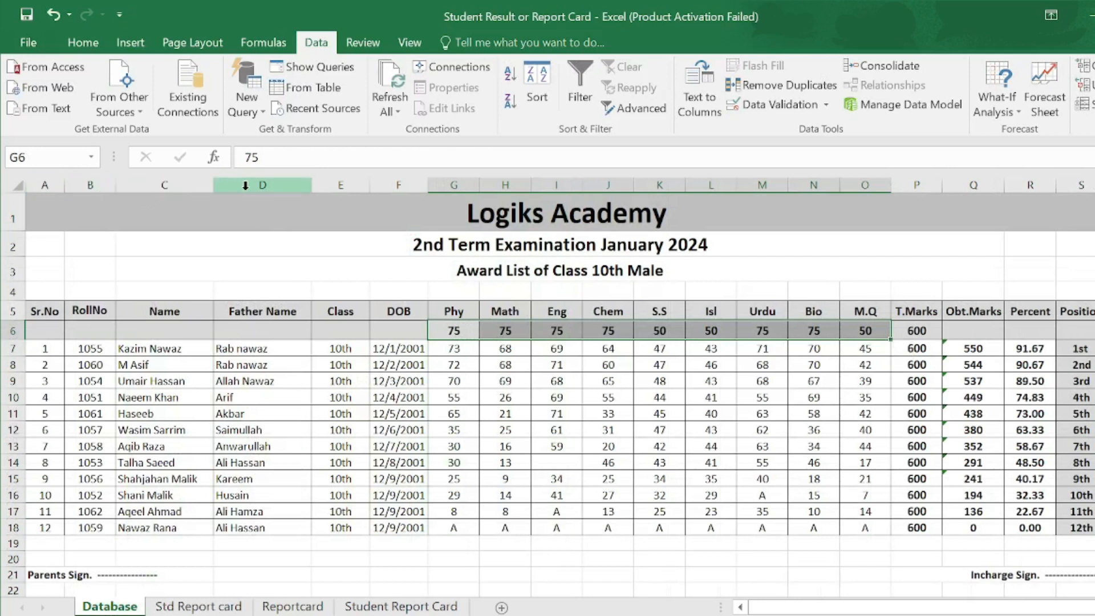
click(199, 607)
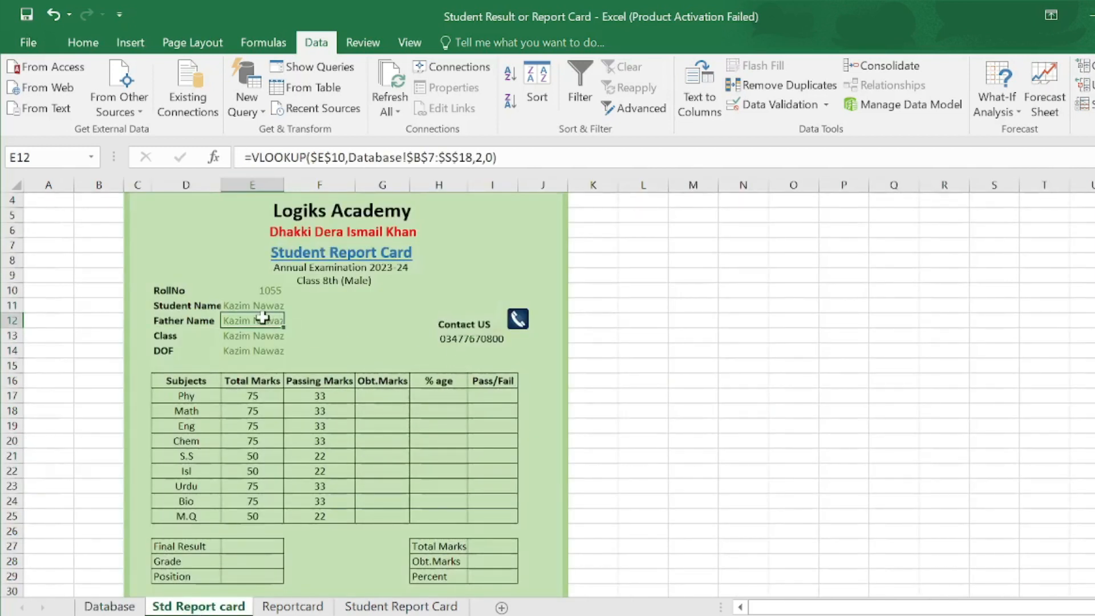
double_click(261, 321)
click(417, 321)
key(BackSpace)
text(3)
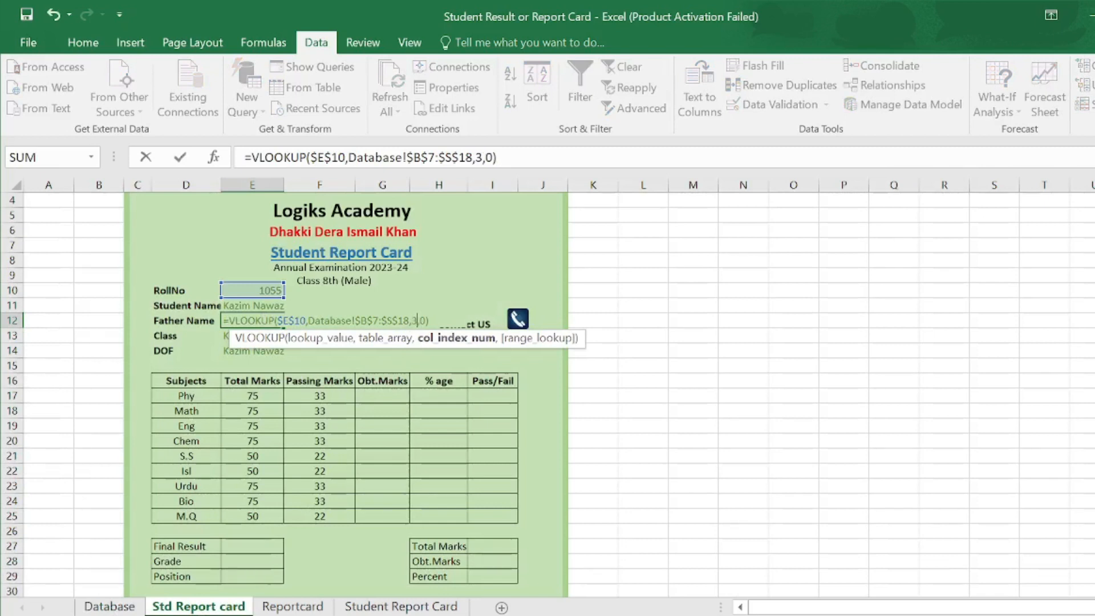
key(Return)
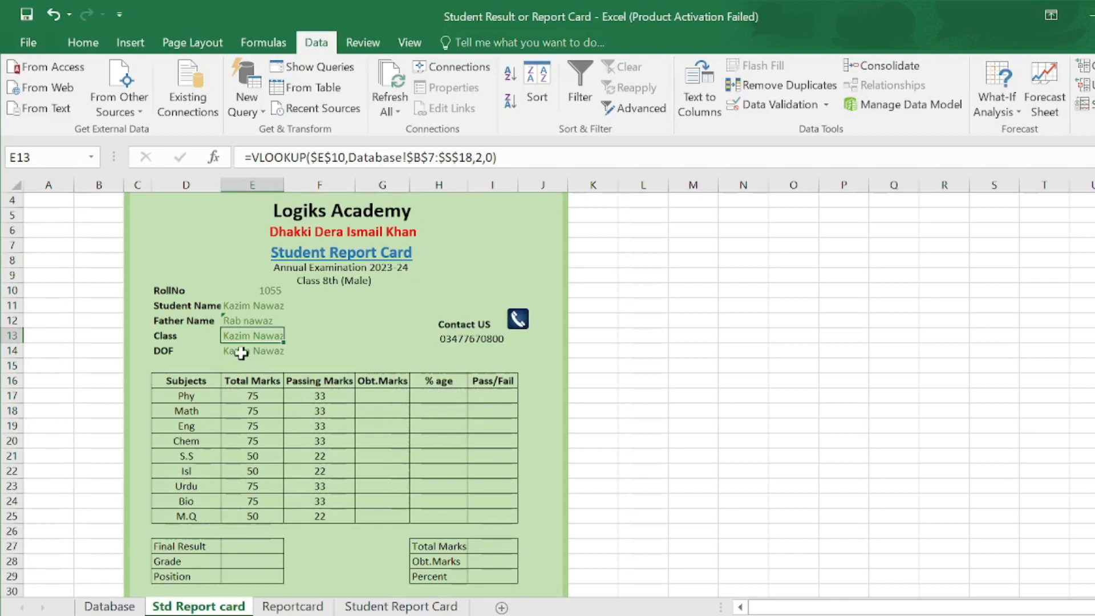
click(109, 605)
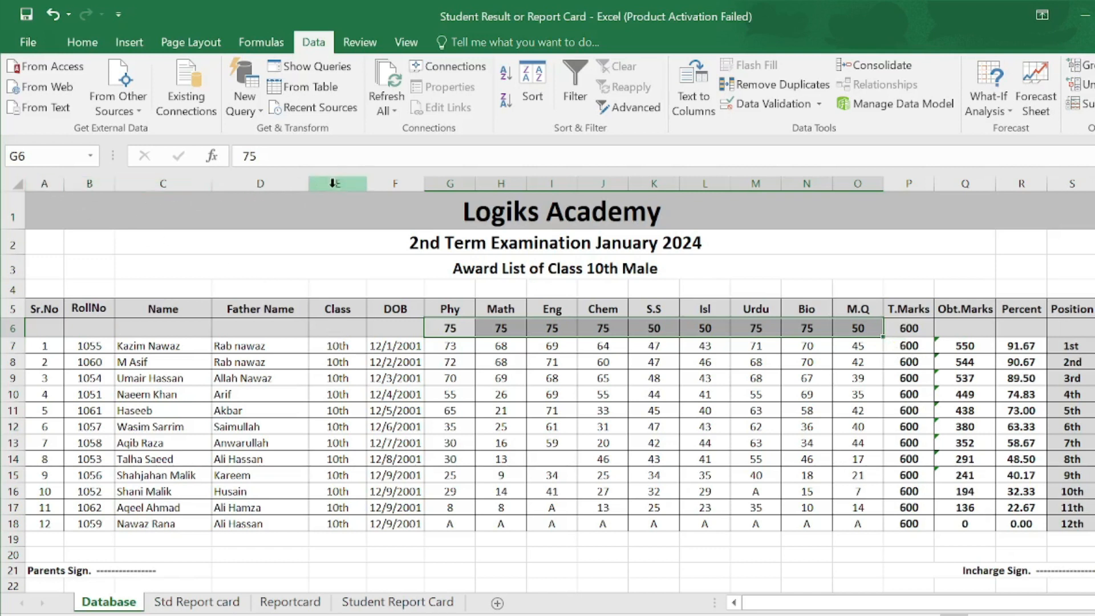
- Set the Class lookup's column index to 4 so it shows 10th
click(200, 605)
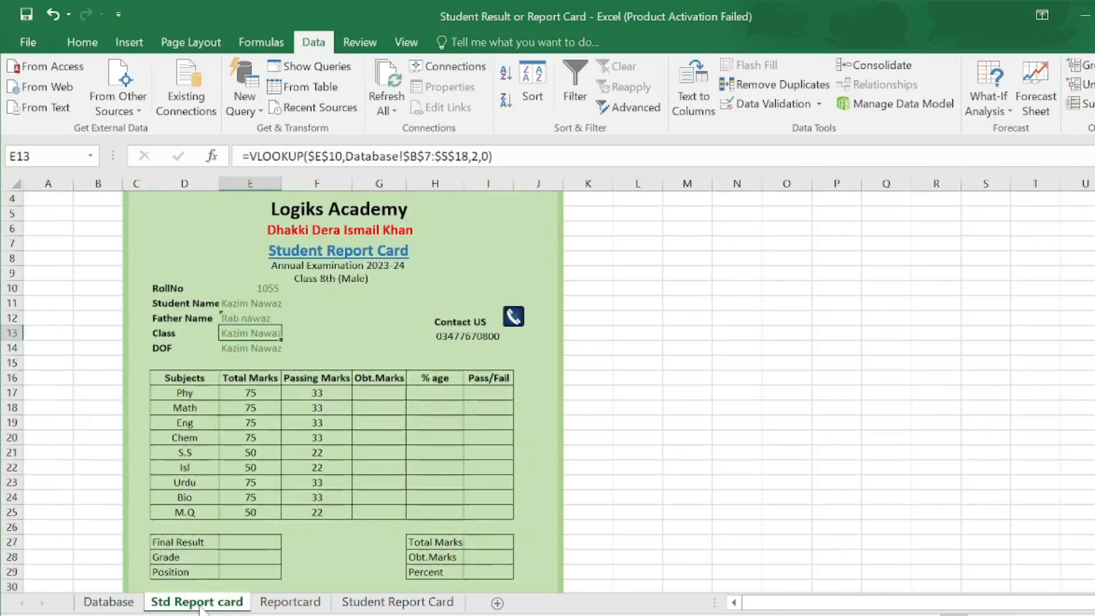
double_click(248, 333)
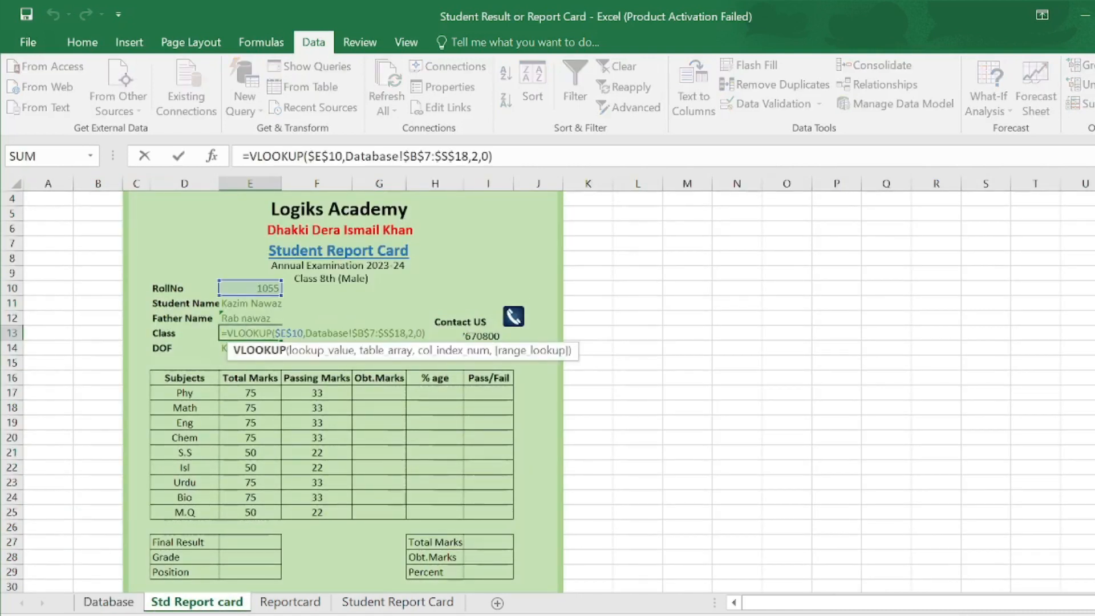
click(411, 333)
key(BackSpace)
text(4)
key(Return)
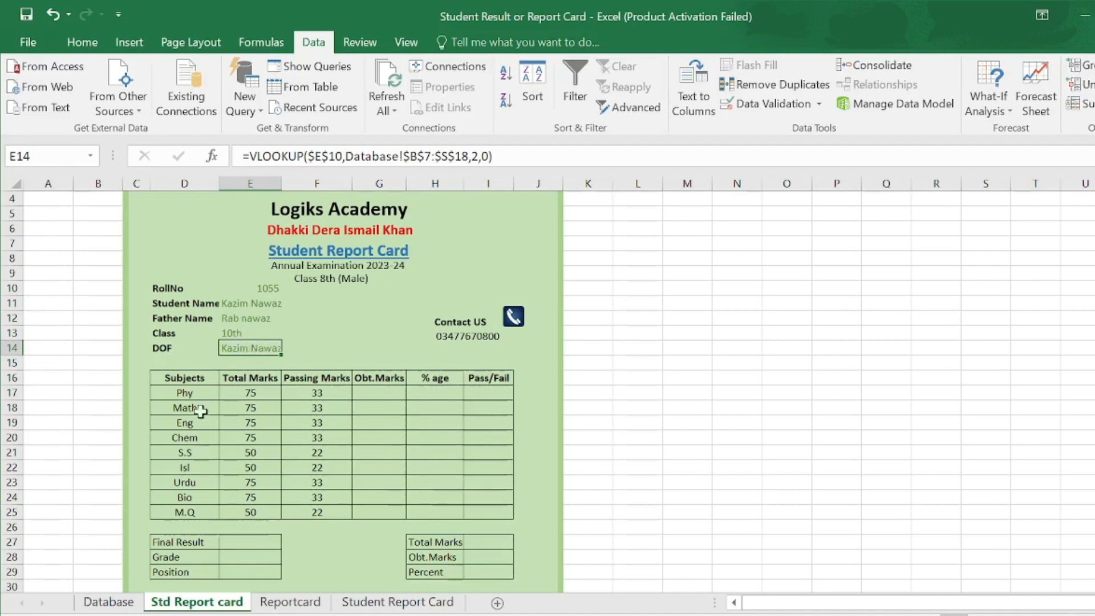
- Set the DOF lookup's column index to 5, returning 37226
click(111, 602)
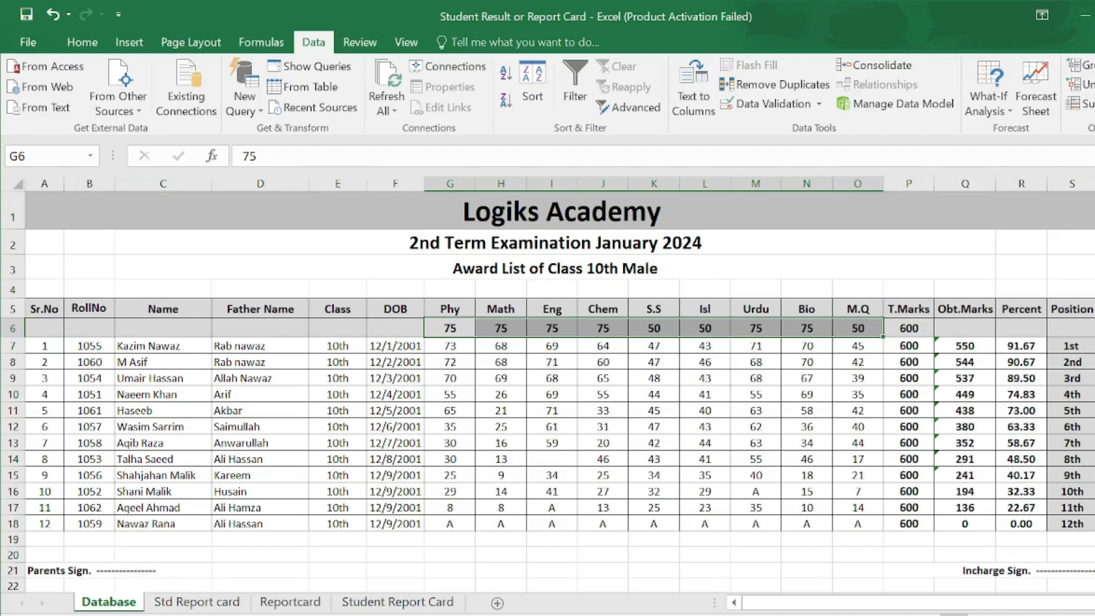
click(197, 602)
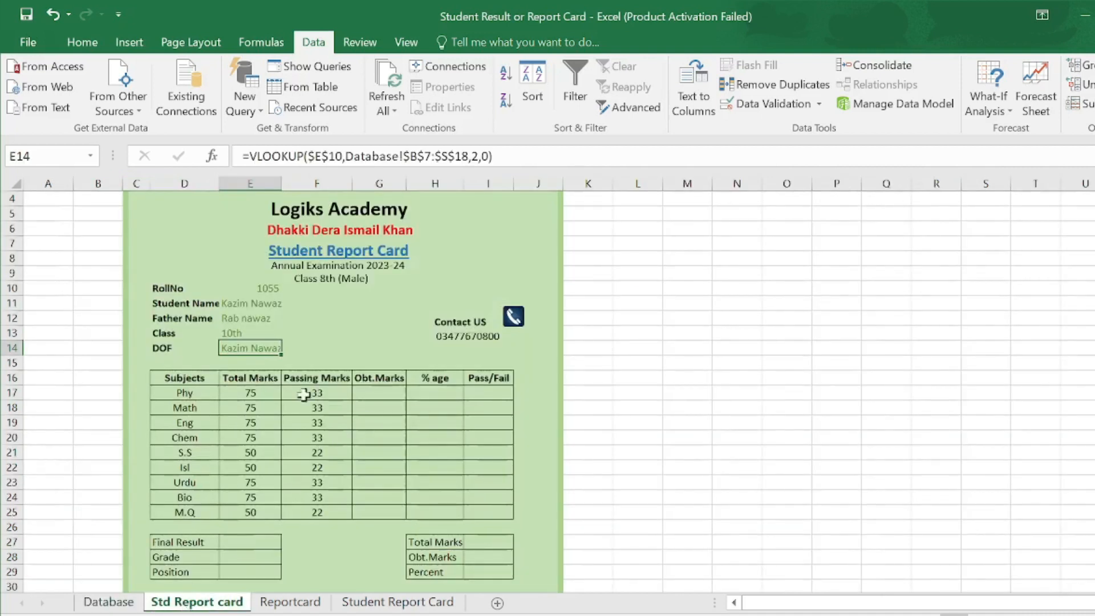
double_click(262, 348)
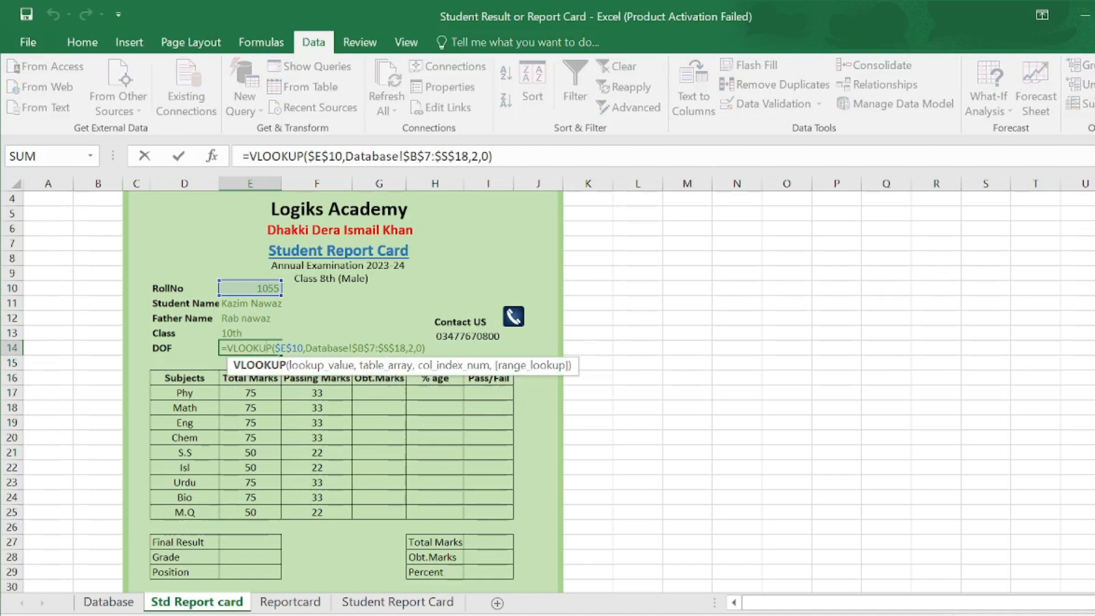
click(415, 348)
key(BackSpace)
text(5)
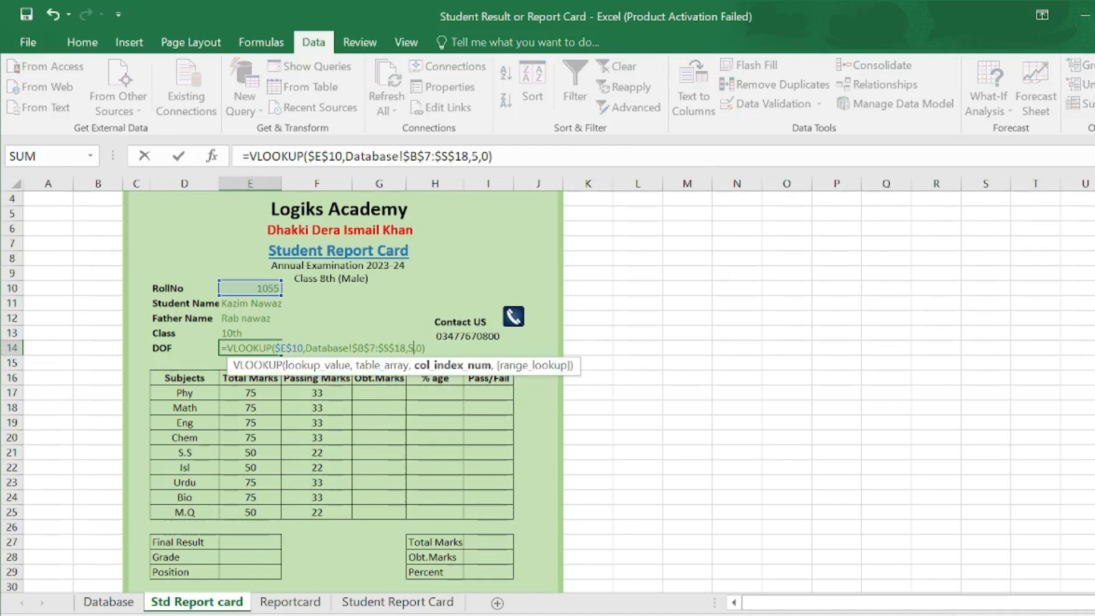
key(Return)
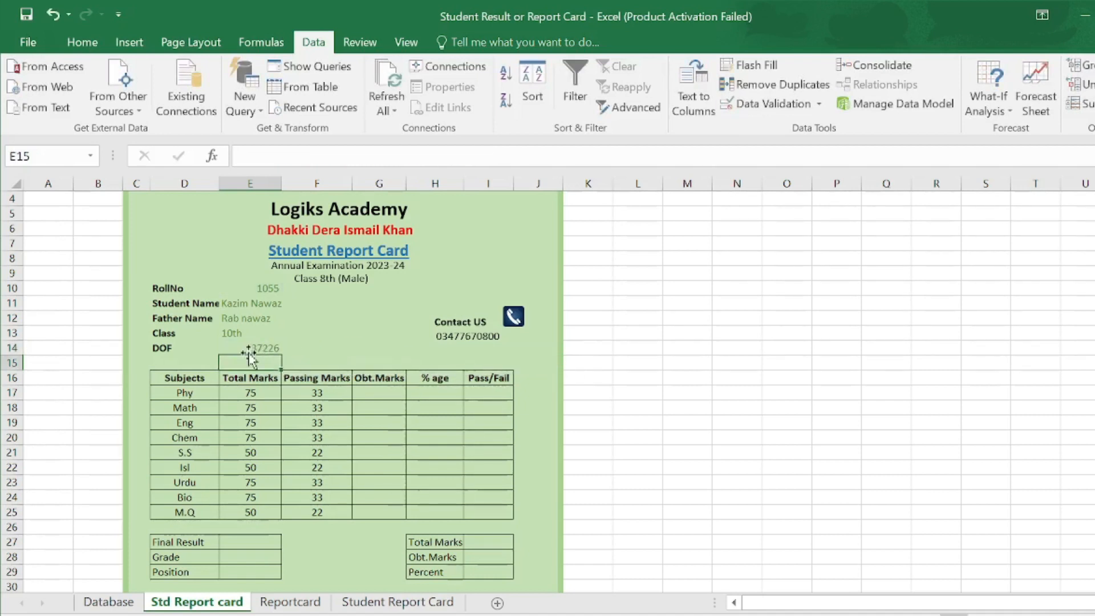
click(254, 348)
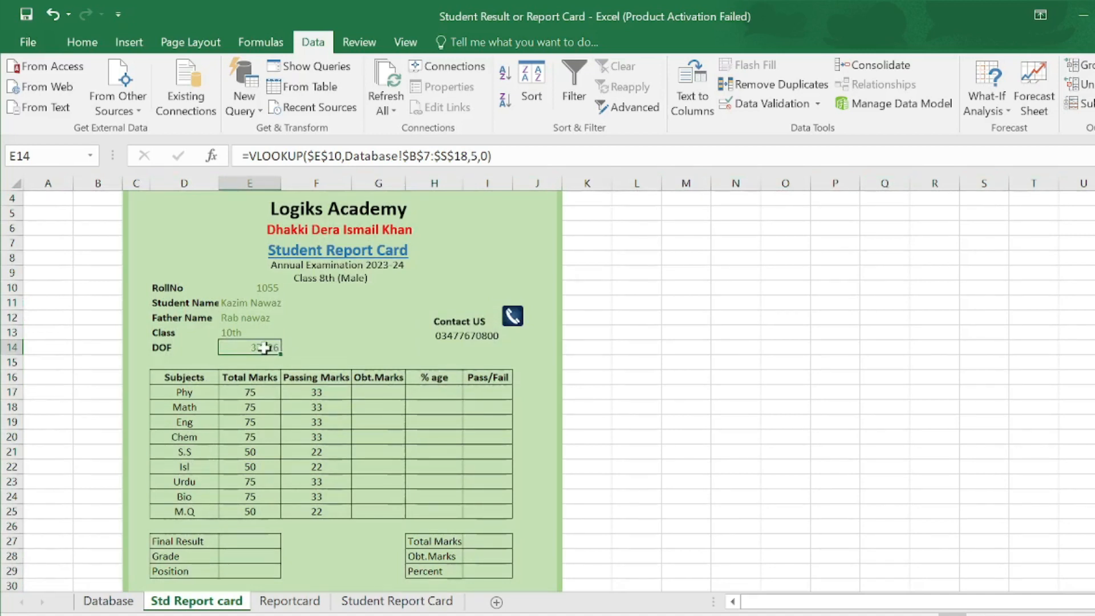
- Format the DOF cell E14 as a Short Date, showing 12/1/2001
click(90, 38)
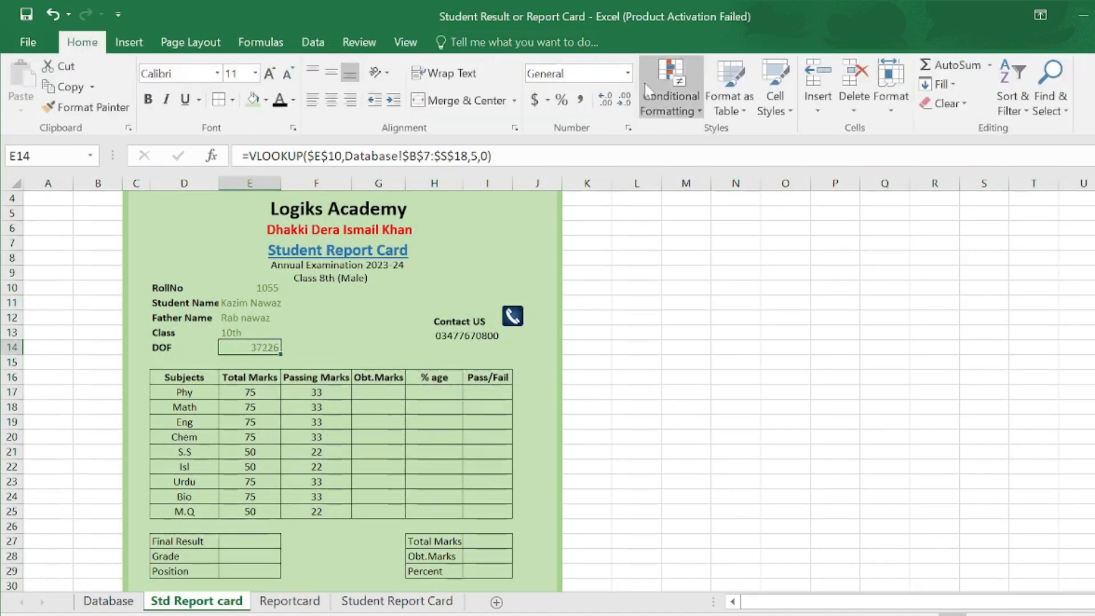
click(626, 73)
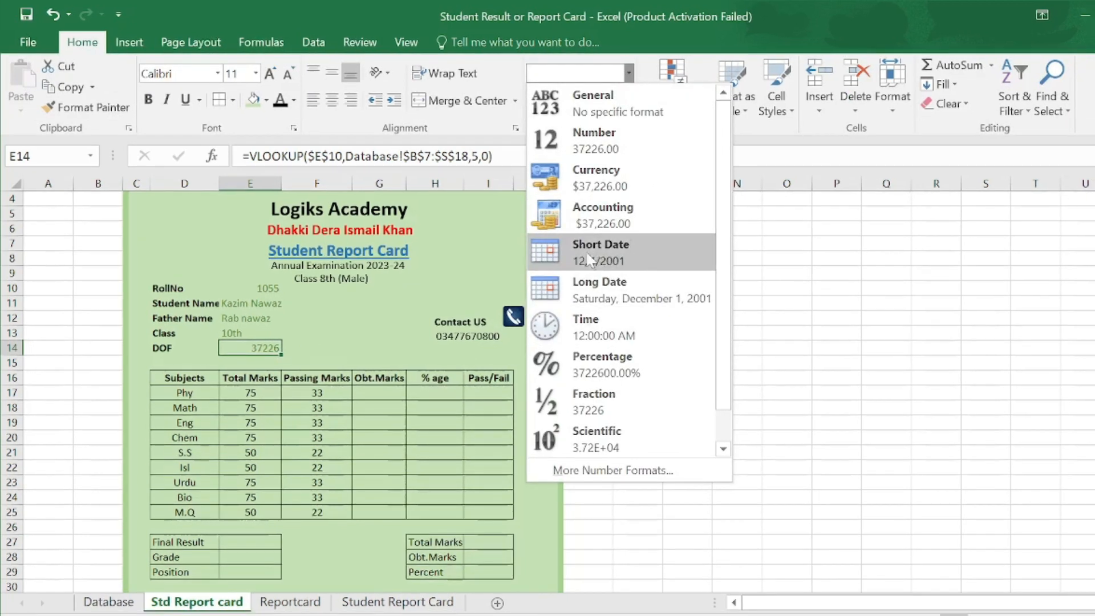
click(624, 256)
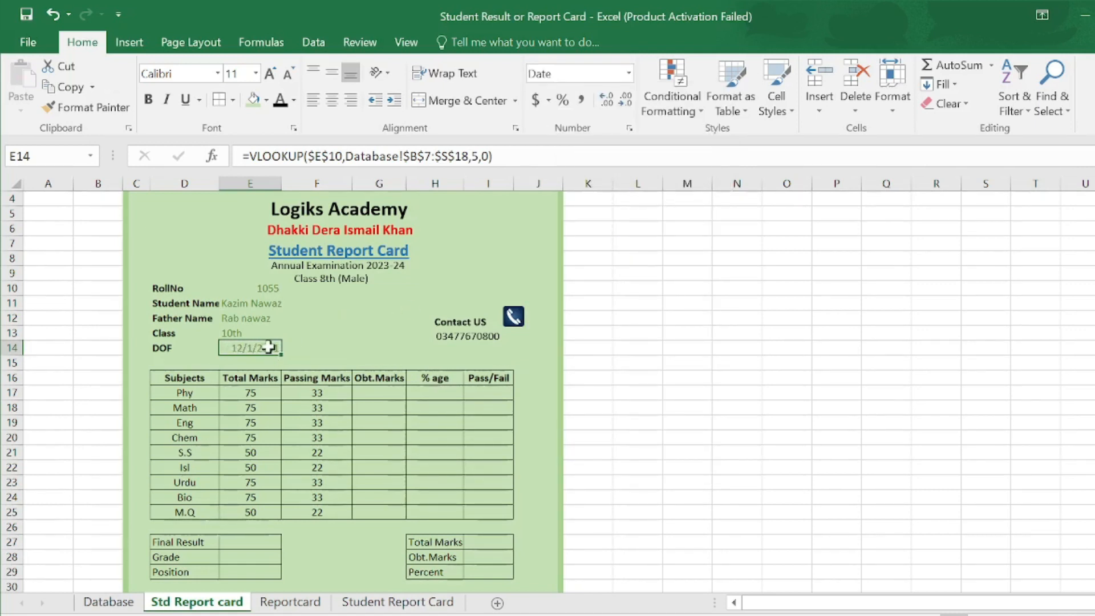
- Left-align student details E10:E14 in black and widen column D to fit the labels
drag(240, 288, 257, 350)
click(329, 101)
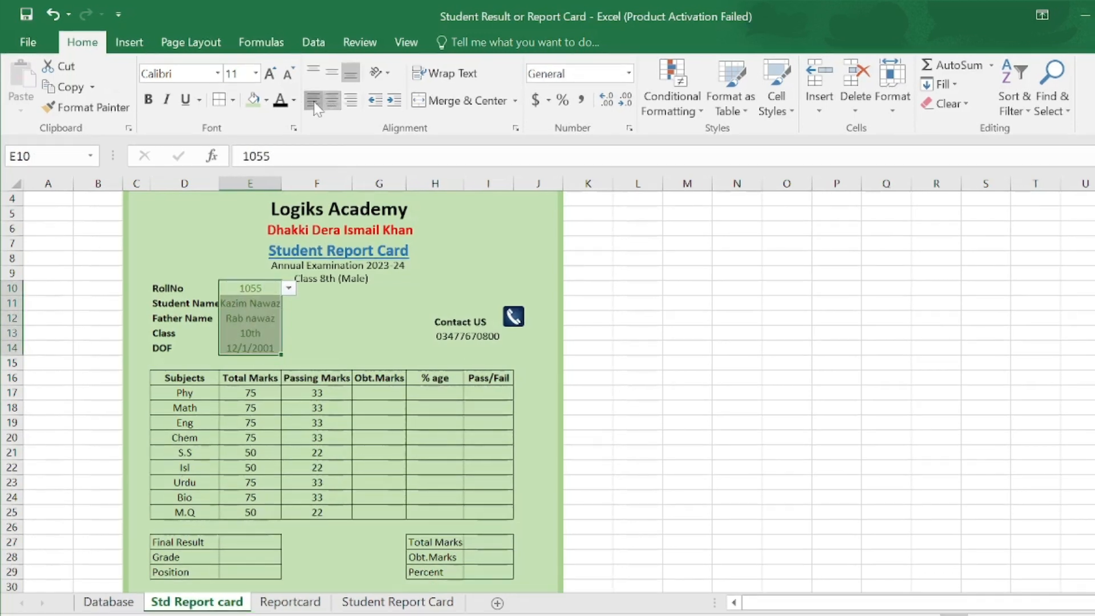
click(313, 101)
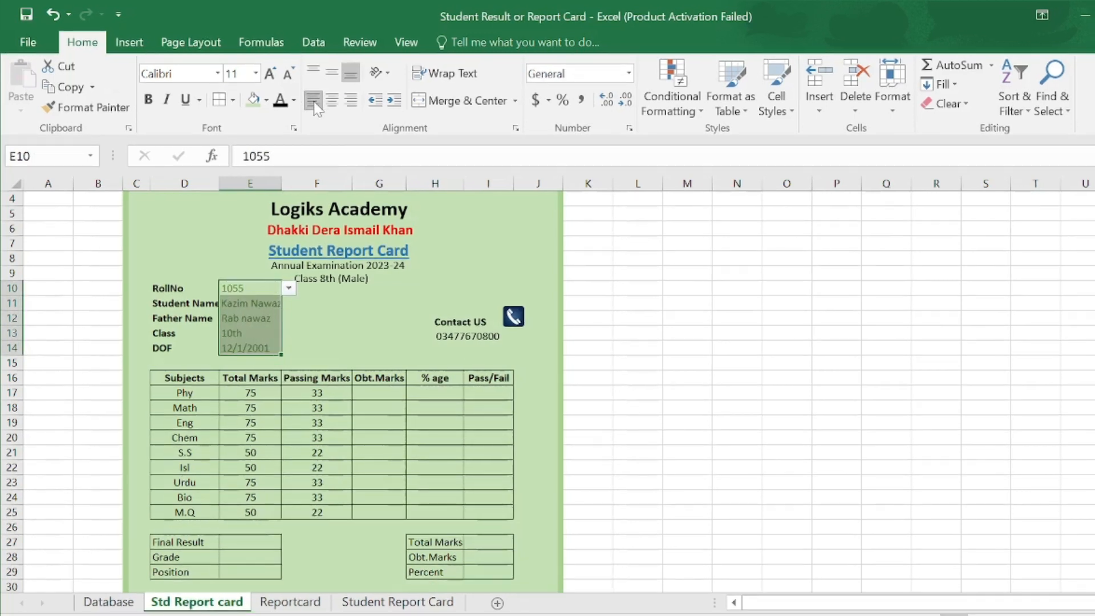
click(282, 103)
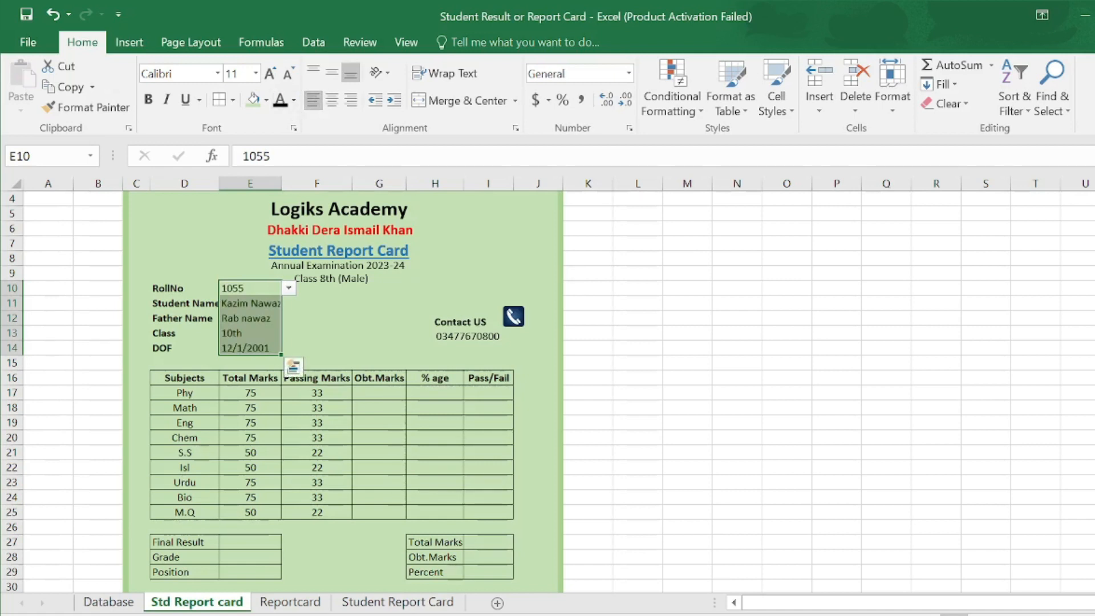
click(319, 314)
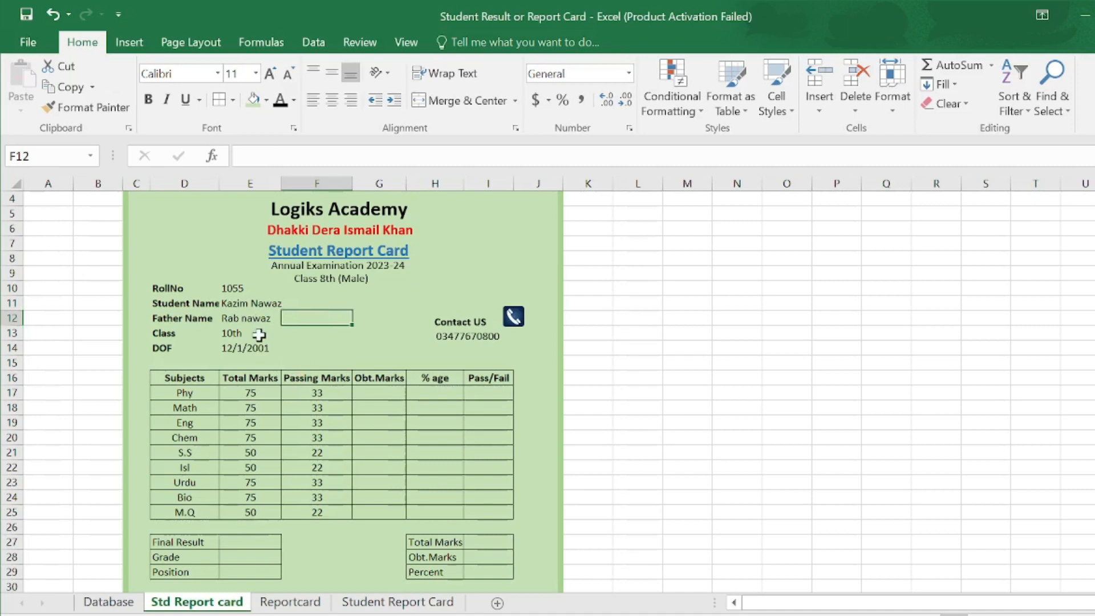
click(206, 303)
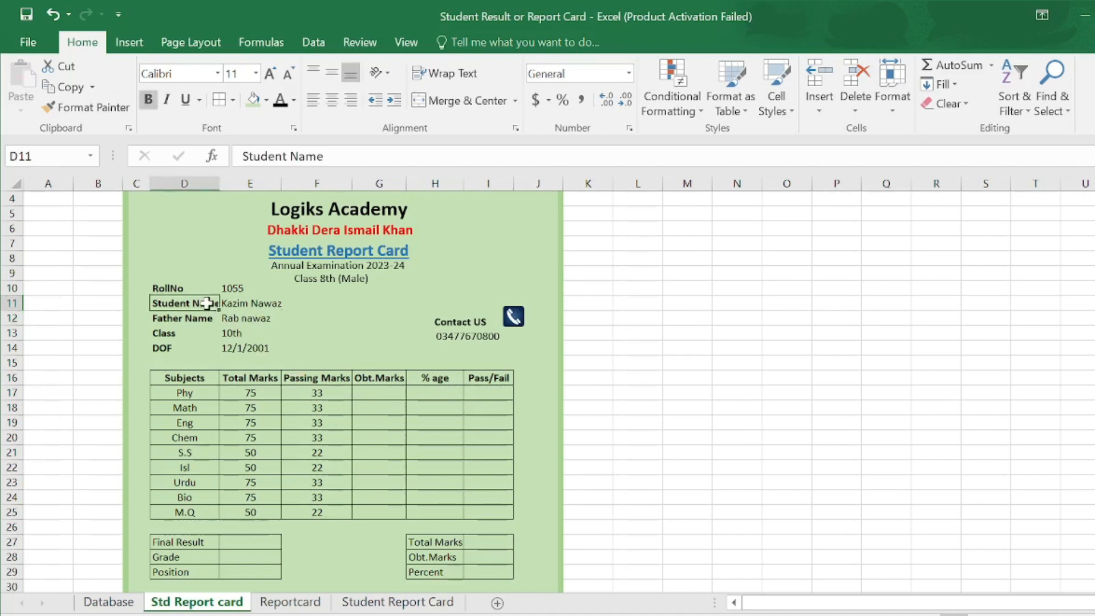
drag(219, 183, 223, 183)
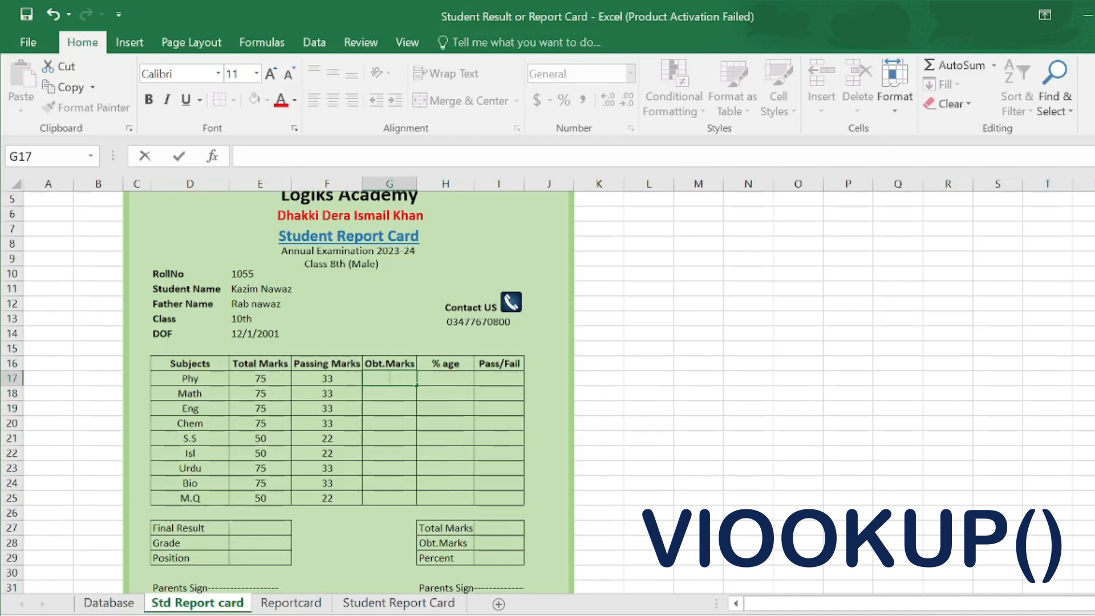
- Begin =VLOOKUP($E$10, in the Phy Obt.Marks cell G17
text(=vloo)
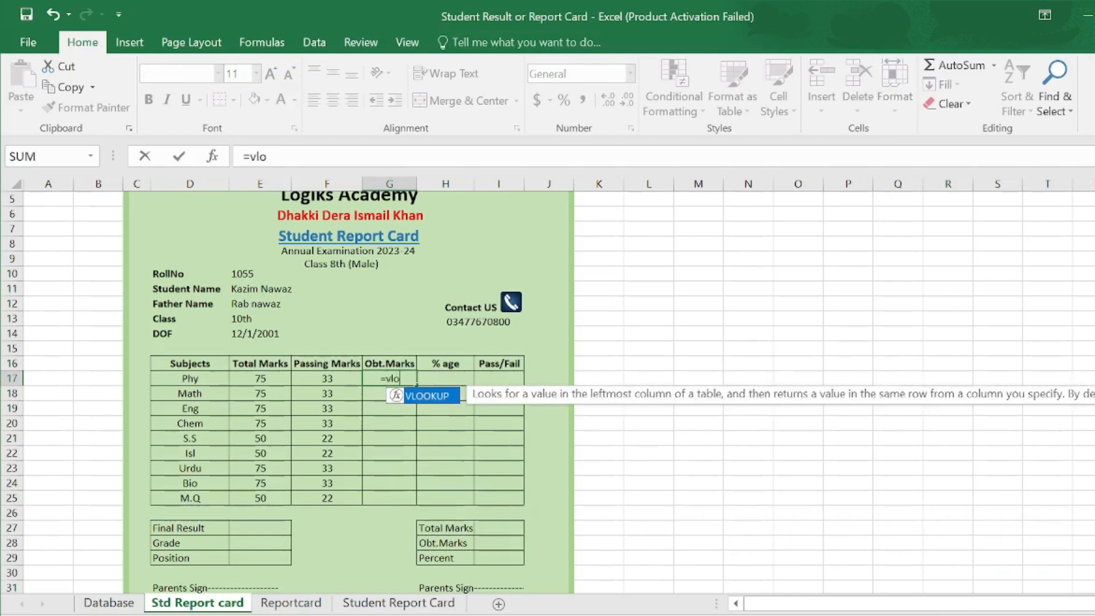
double_click(431, 396)
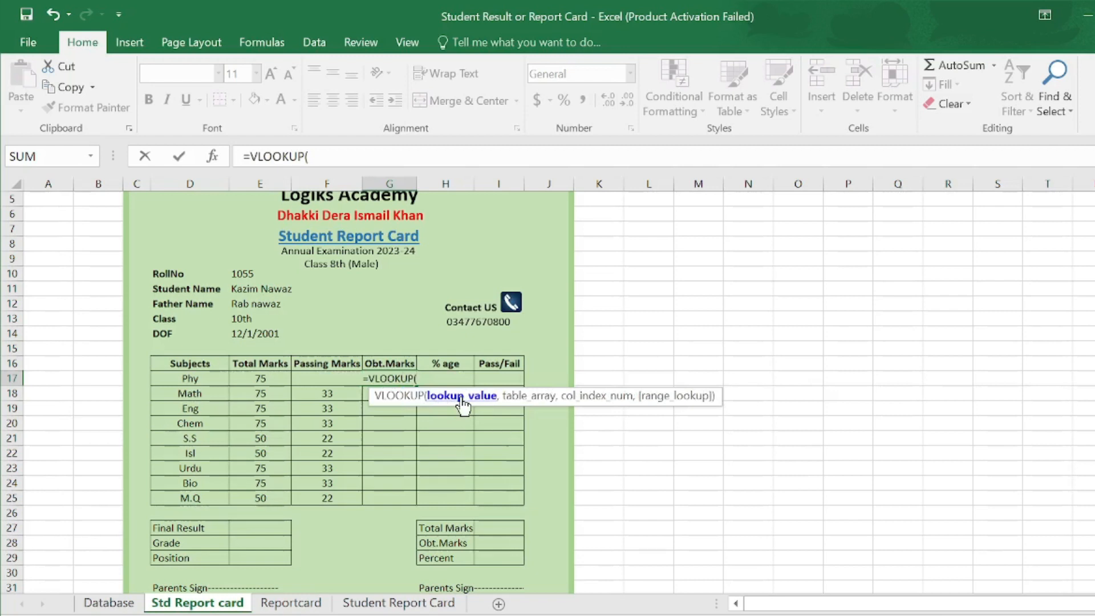
click(249, 273)
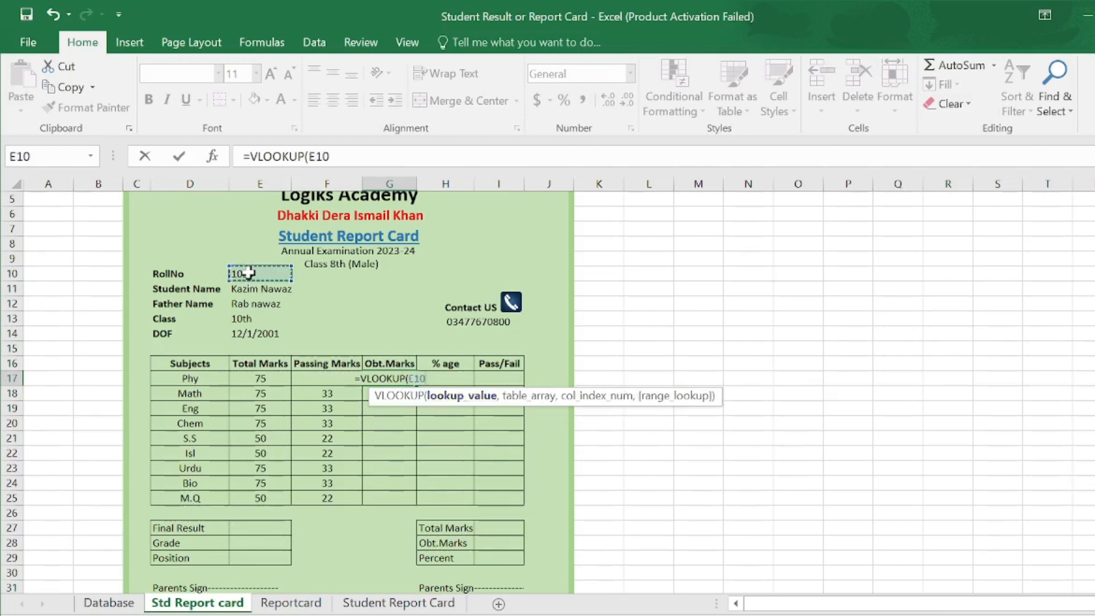
key(F4)
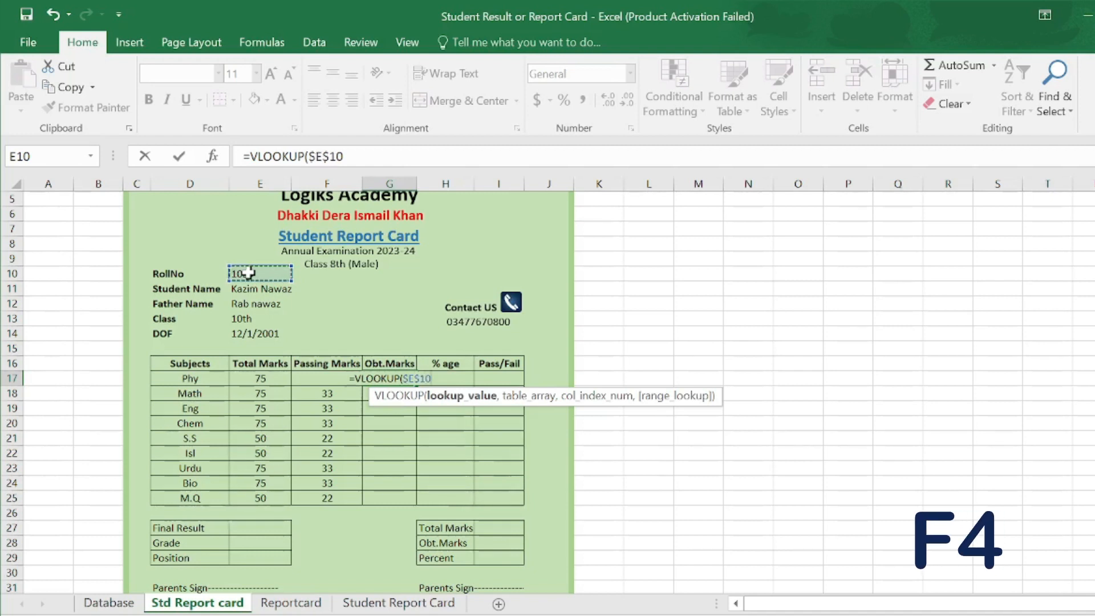
text(,)
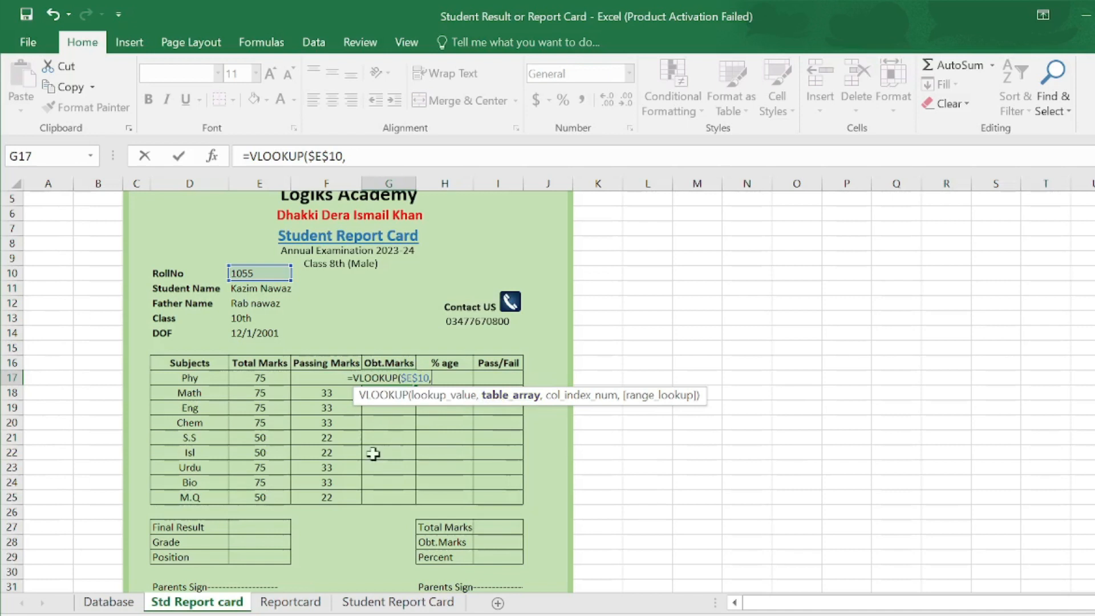
- Add the absolute Database!$B$7:$S$18 table range and remove the stray sheet reference
click(121, 605)
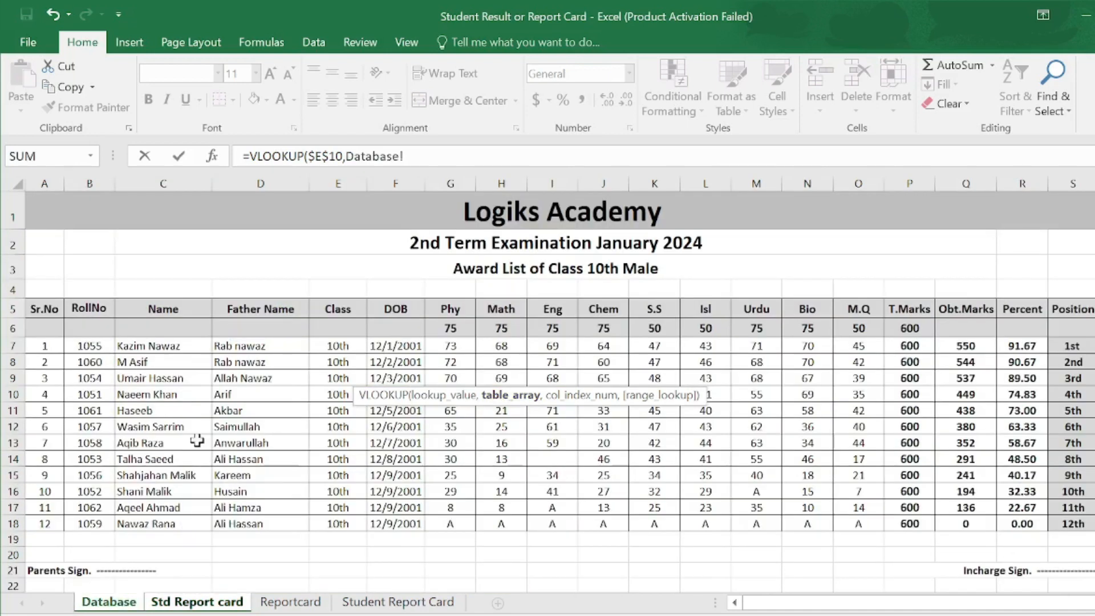
drag(78, 345, 1067, 519)
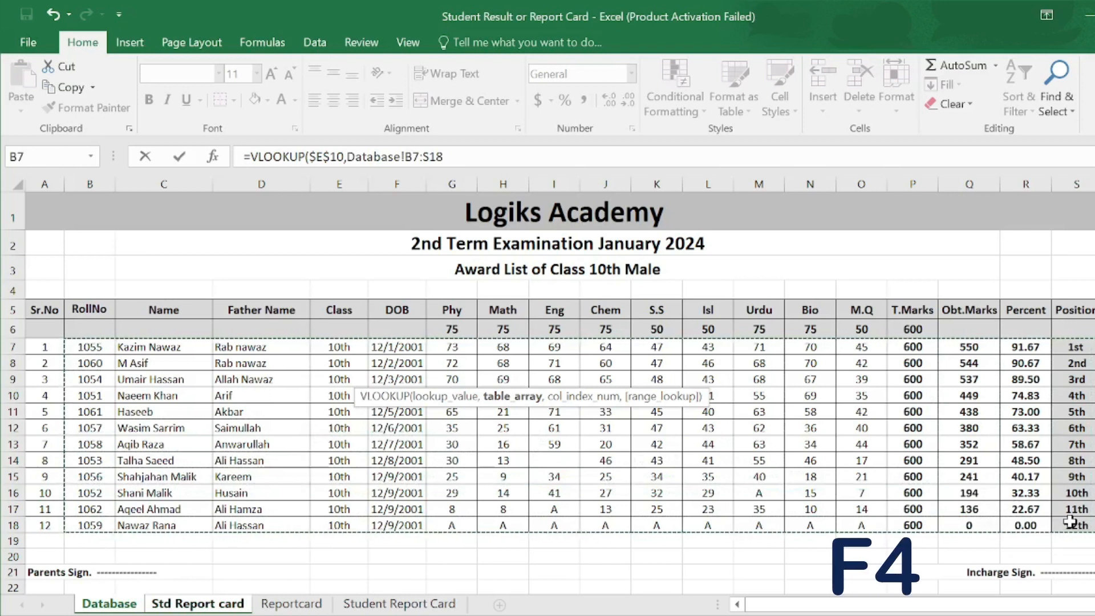
key(F4)
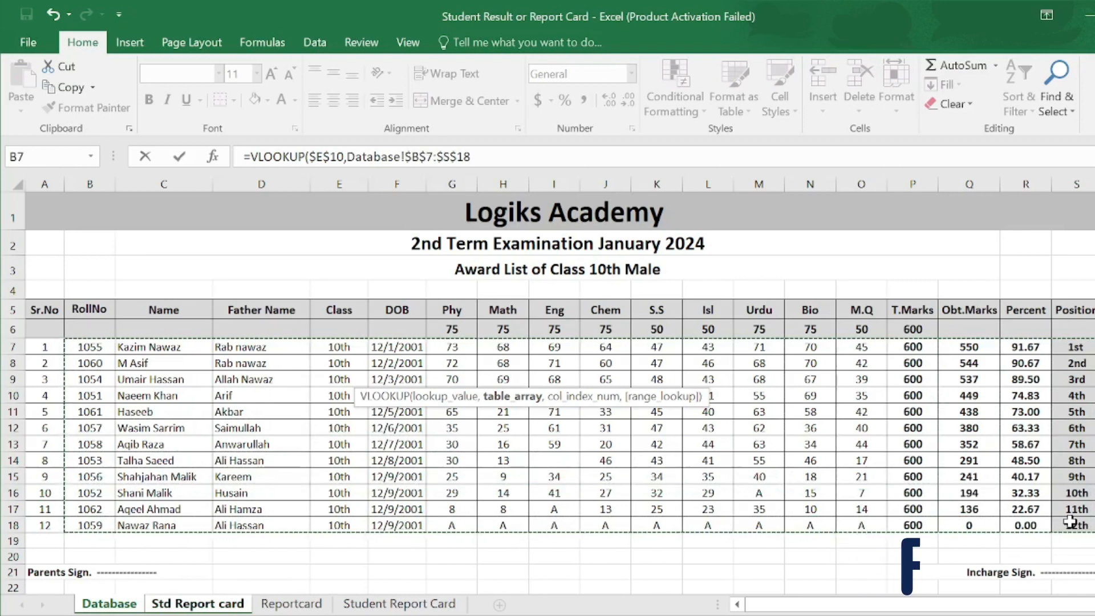
text(,)
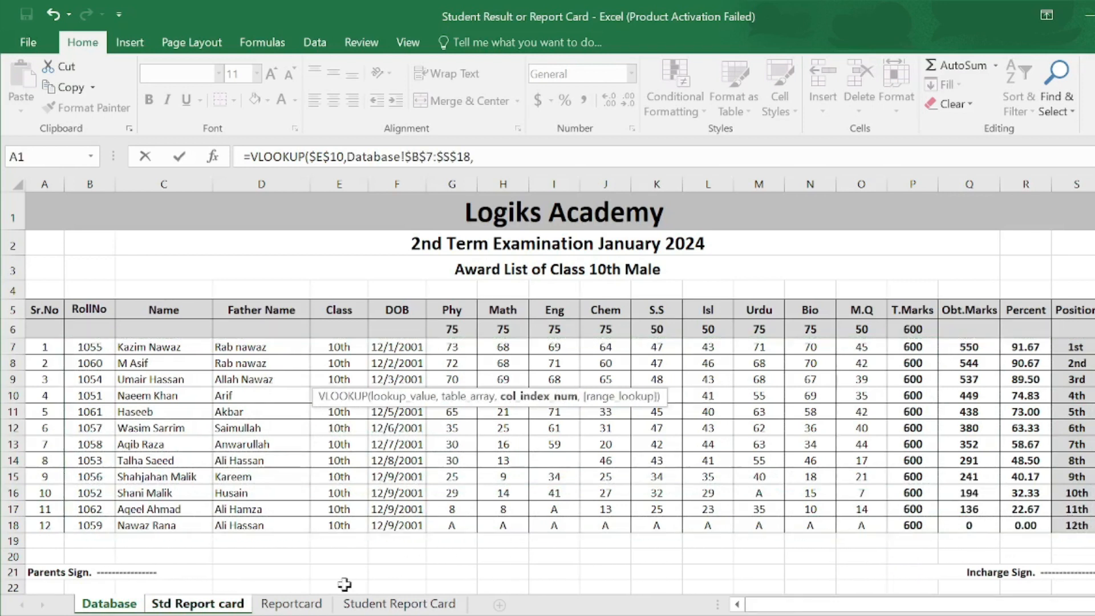
click(222, 606)
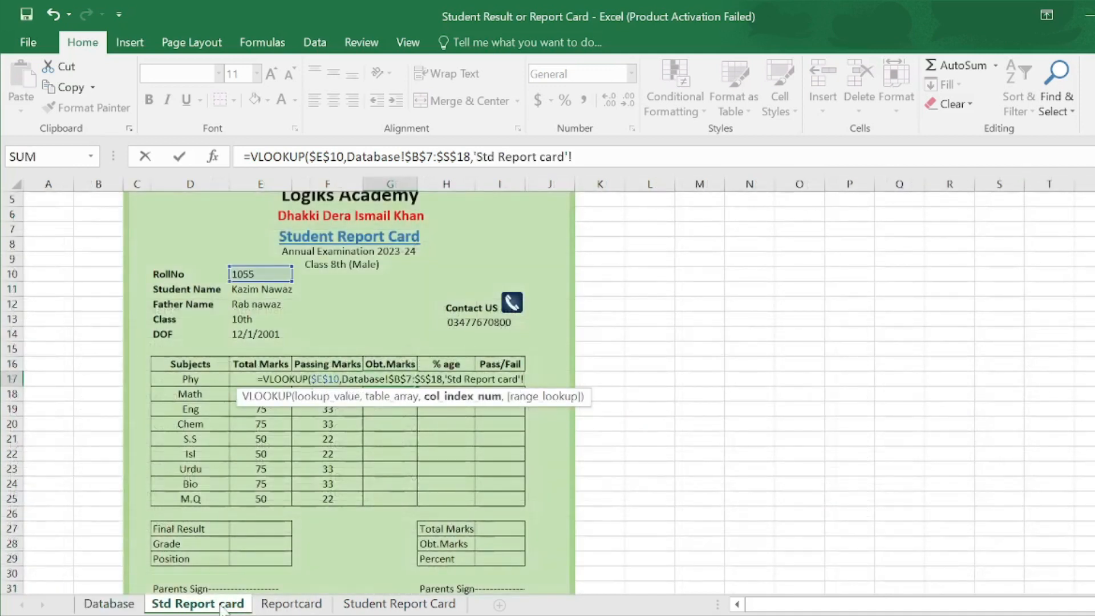
key(BackSpace)
key(BackSpace)
key(BackSpace)
key(BackSpace)
key(BackSpace)
key(BackSpace)
key(BackSpace)
key(BackSpace)
key(BackSpace)
key(BackSpace)
key(BackSpace)
key(BackSpace)
key(BackSpace)
key(BackSpace)
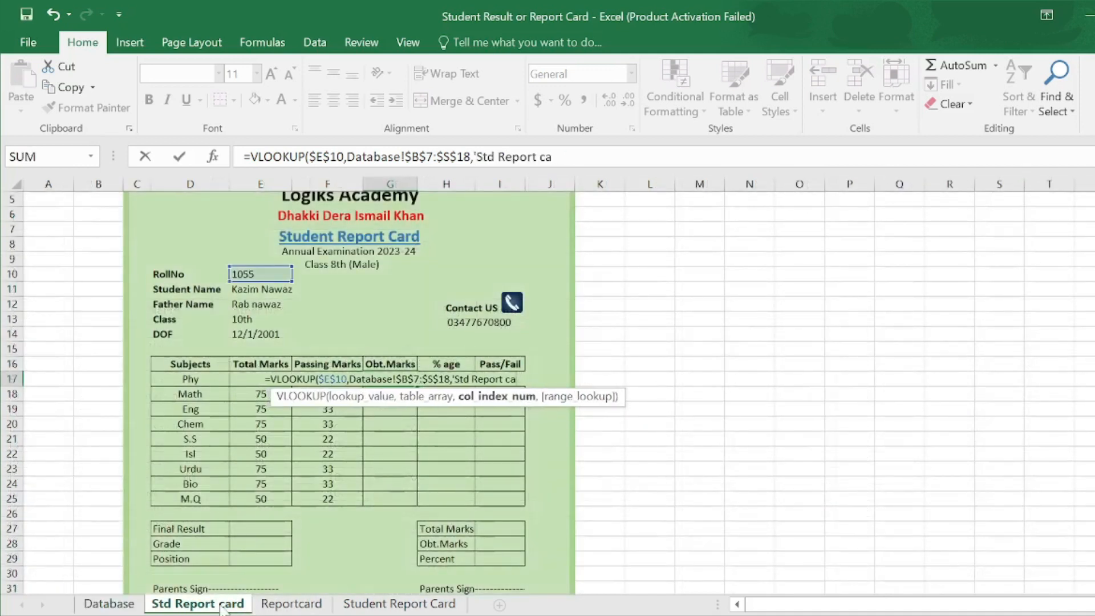
key(BackSpace)
key(BackSpace)
key(BackSpace)
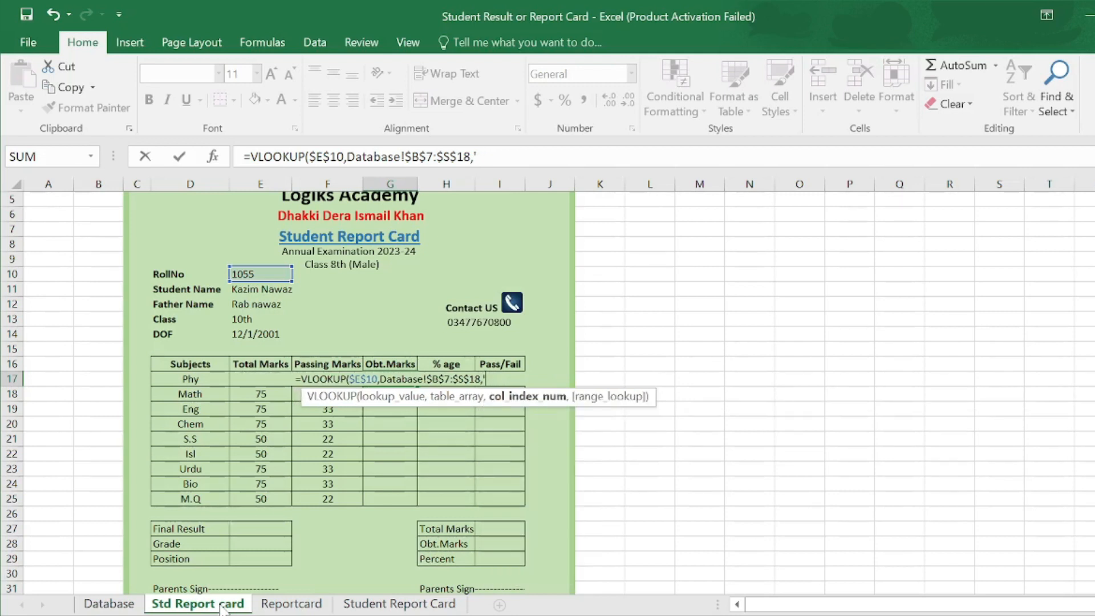
key(BackSpace)
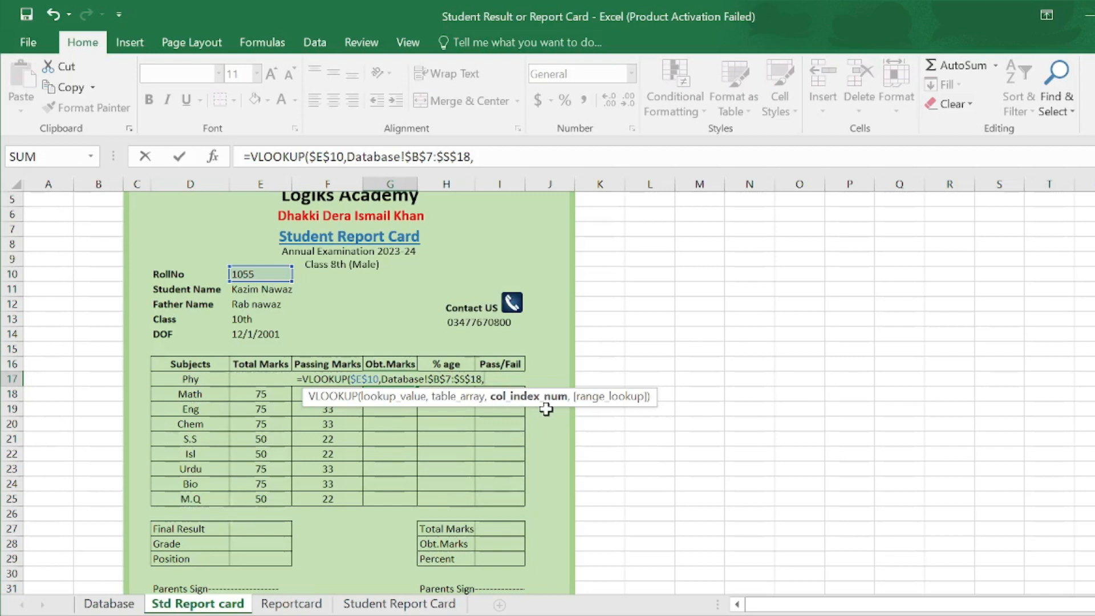
- Use MATCH(D17,Database!$B$5:$S$5,0) as the column index, with exact-match lookup
text(matc)
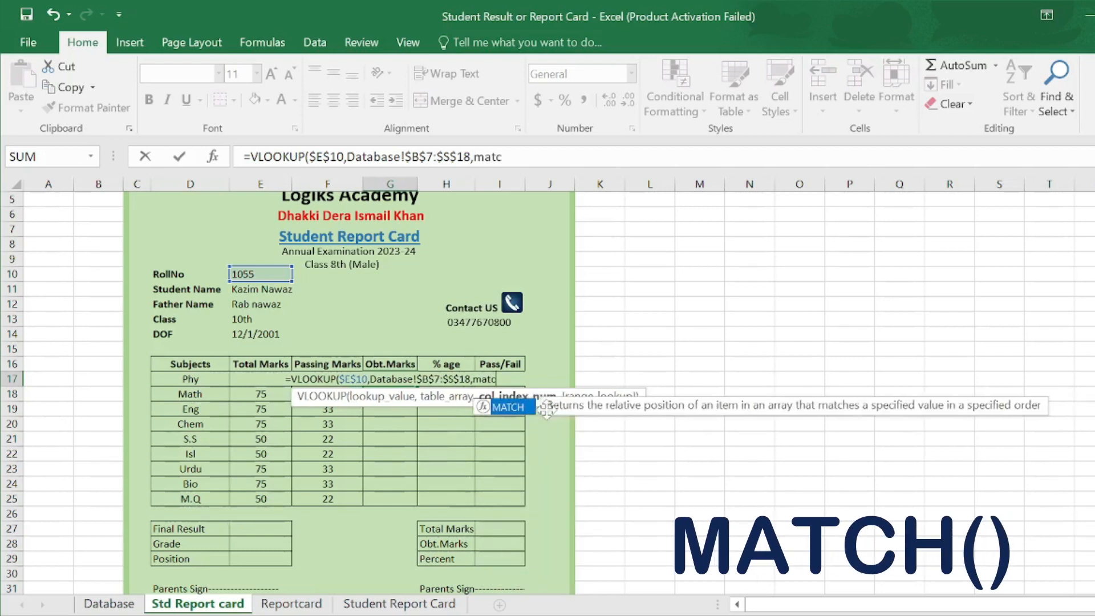
double_click(502, 406)
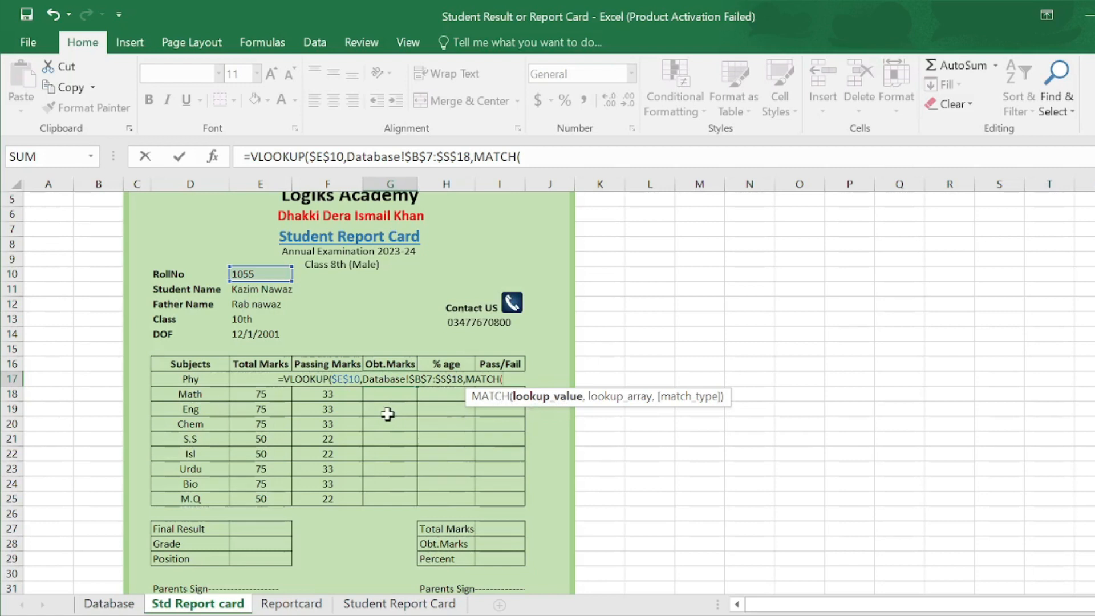
click(197, 378)
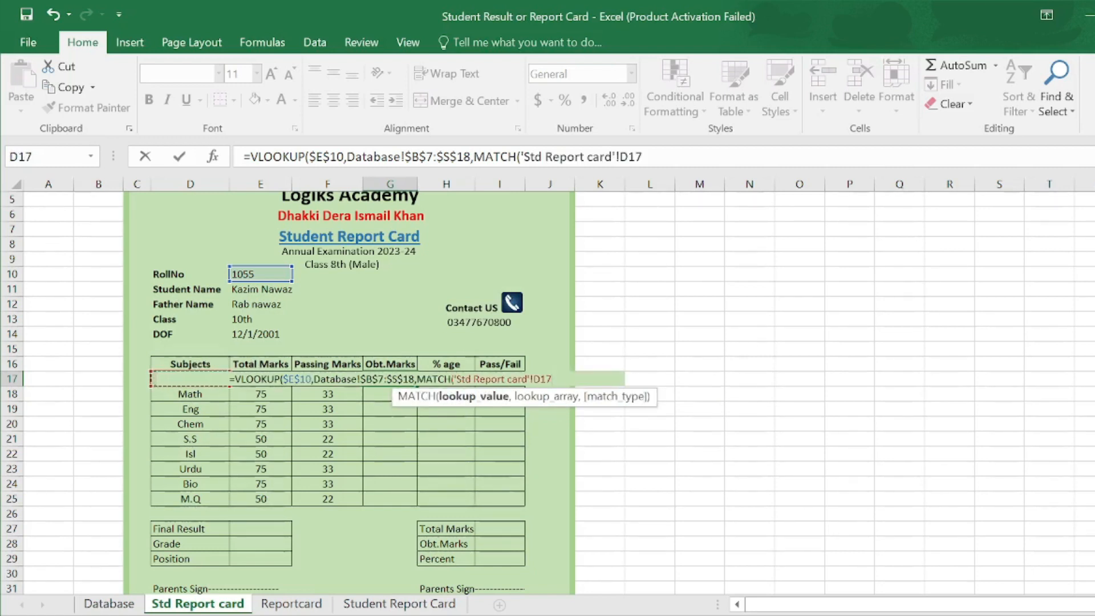
text(,)
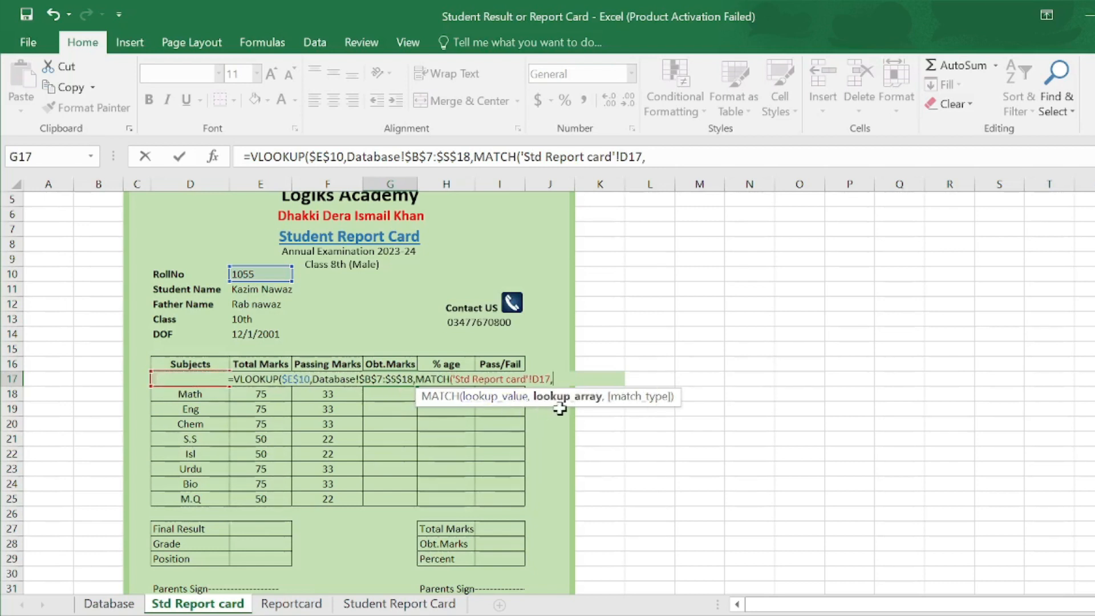
click(108, 604)
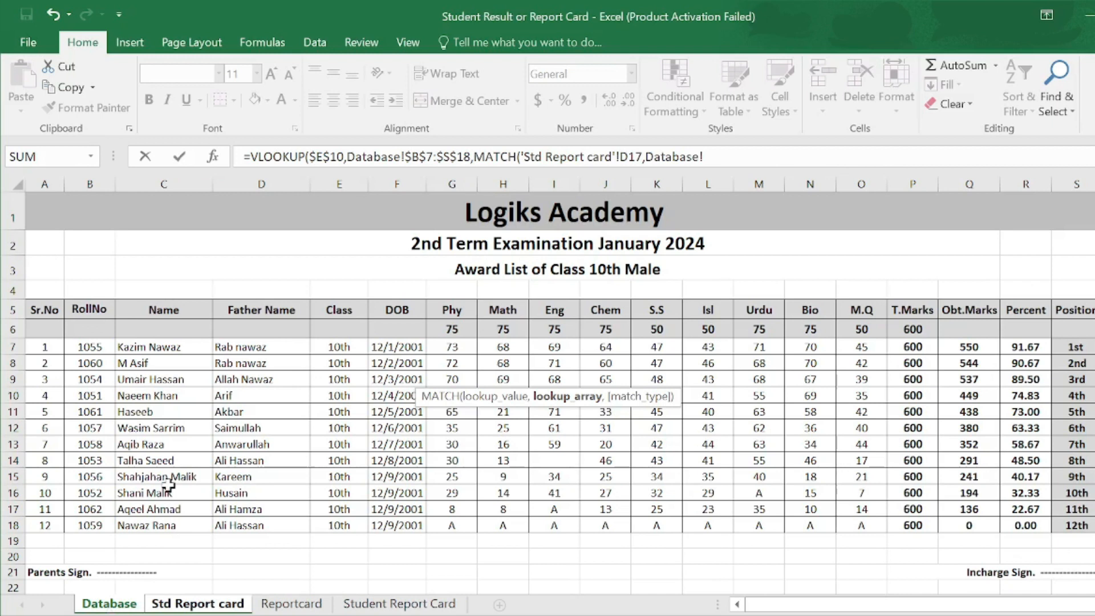
drag(75, 307, 1062, 319)
key(F4)
text(,)
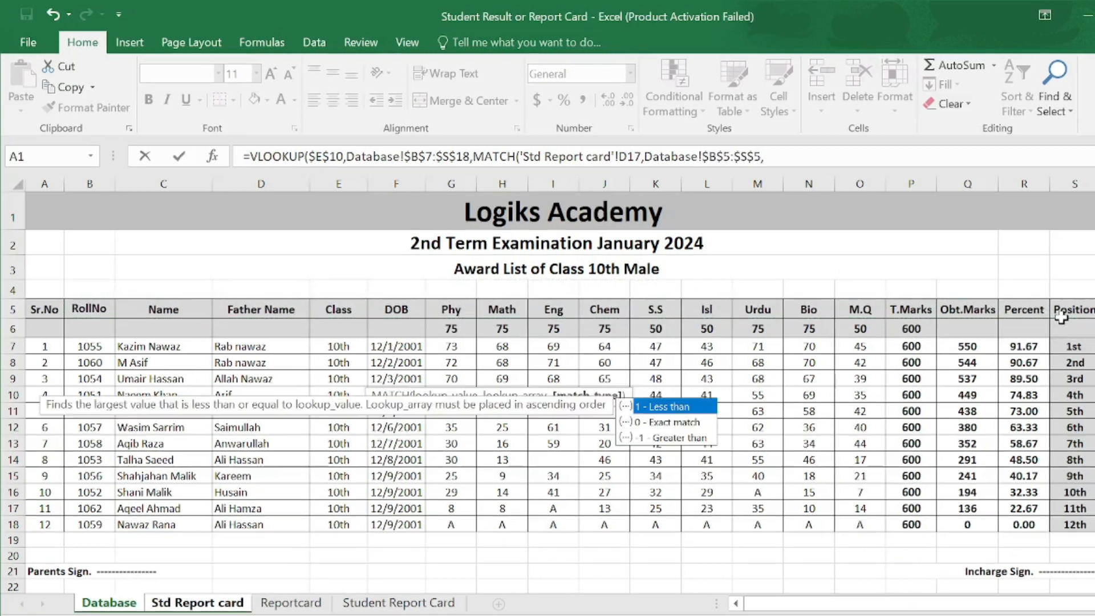
text(0)
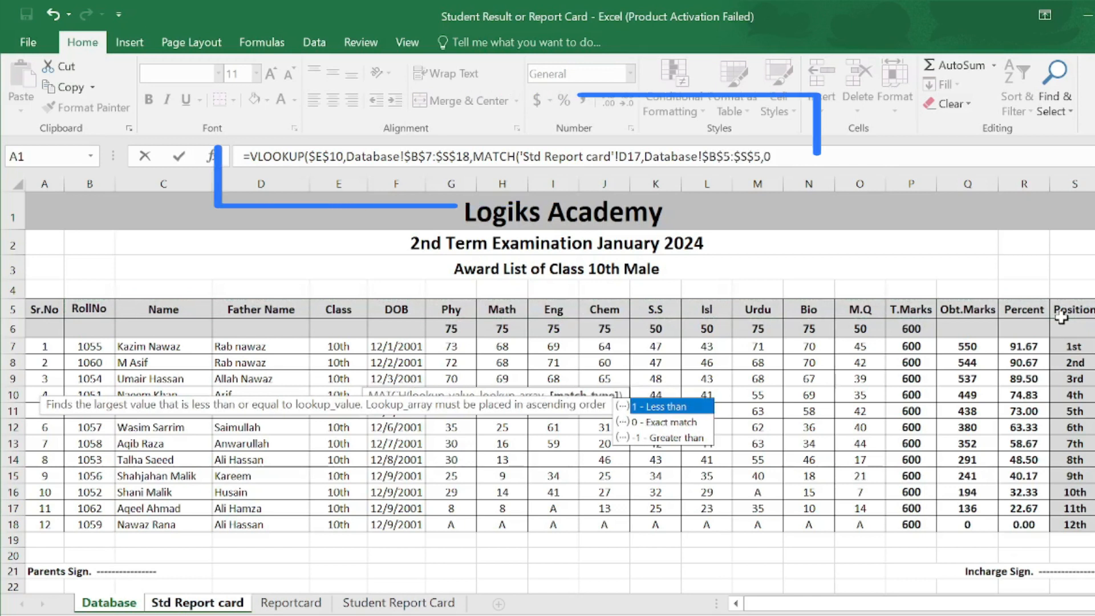
text(),0)
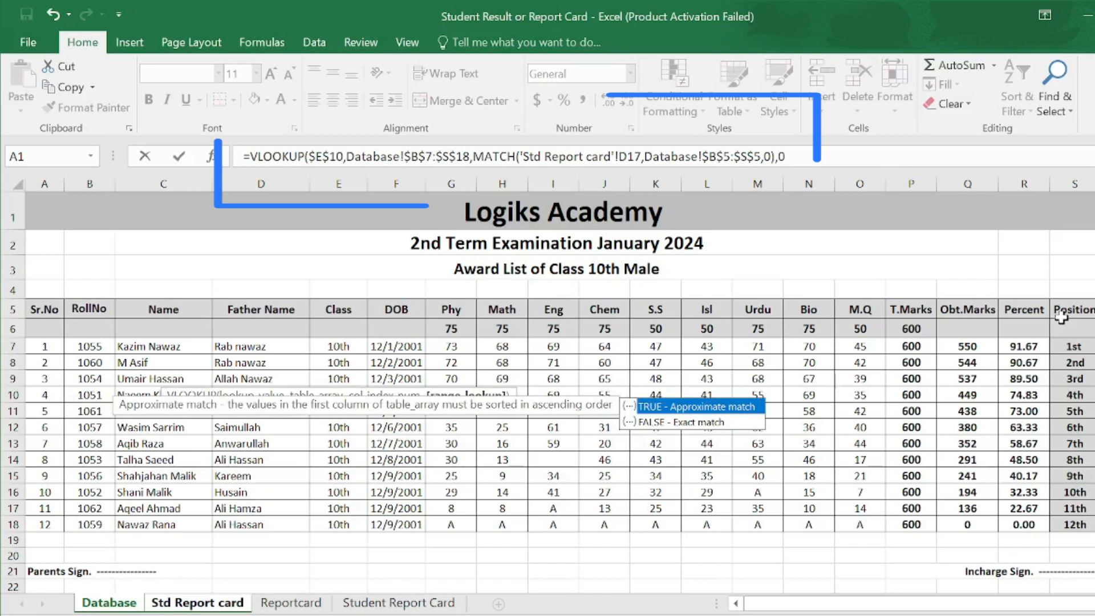
text())
- Enter the marks lookup and fill it down to G25, showing 73 down to 45
key(Return)
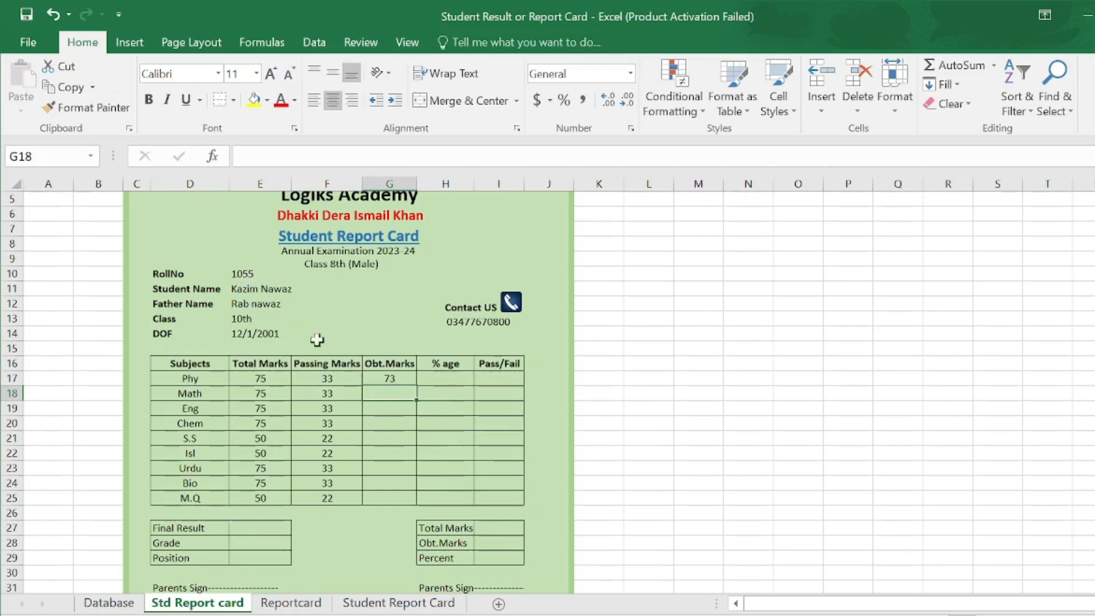
click(398, 378)
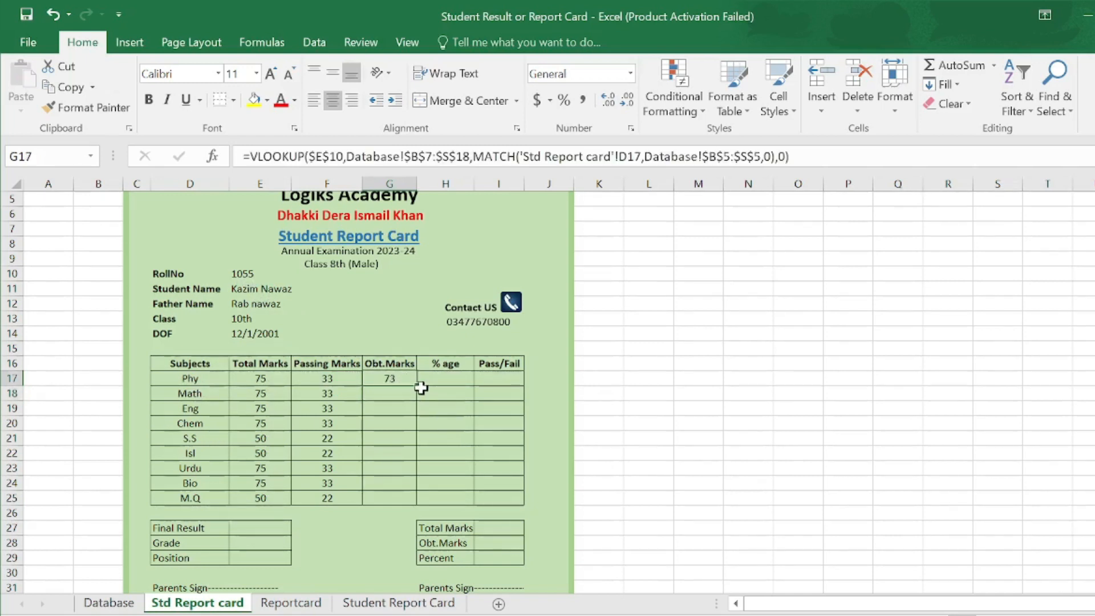
drag(416, 389, 409, 505)
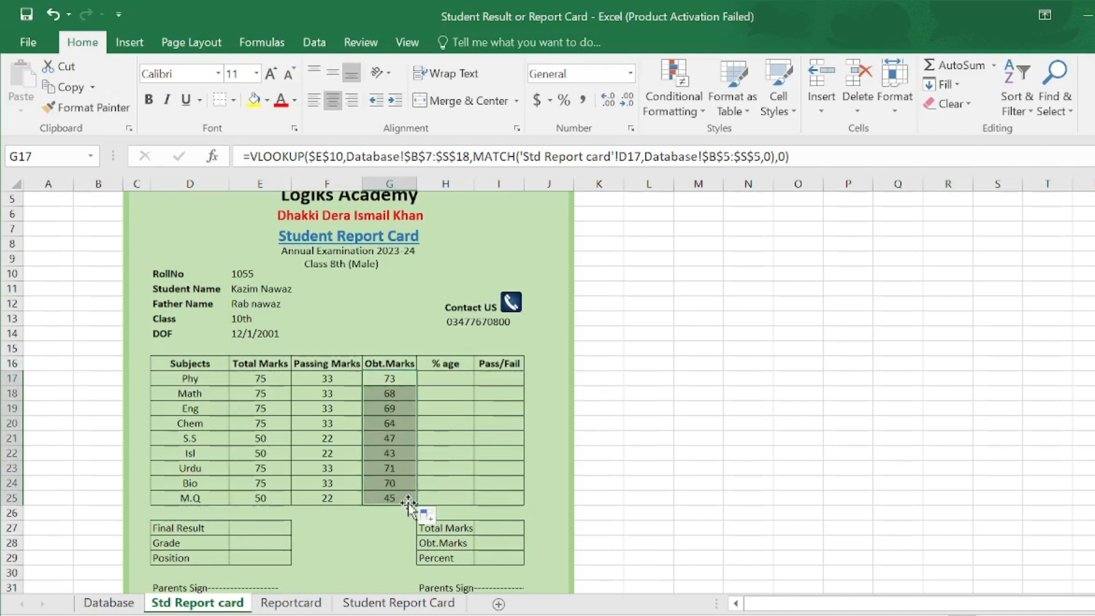
- Enter =G17*100/E17 in H17 for the Phy percentage
click(453, 379)
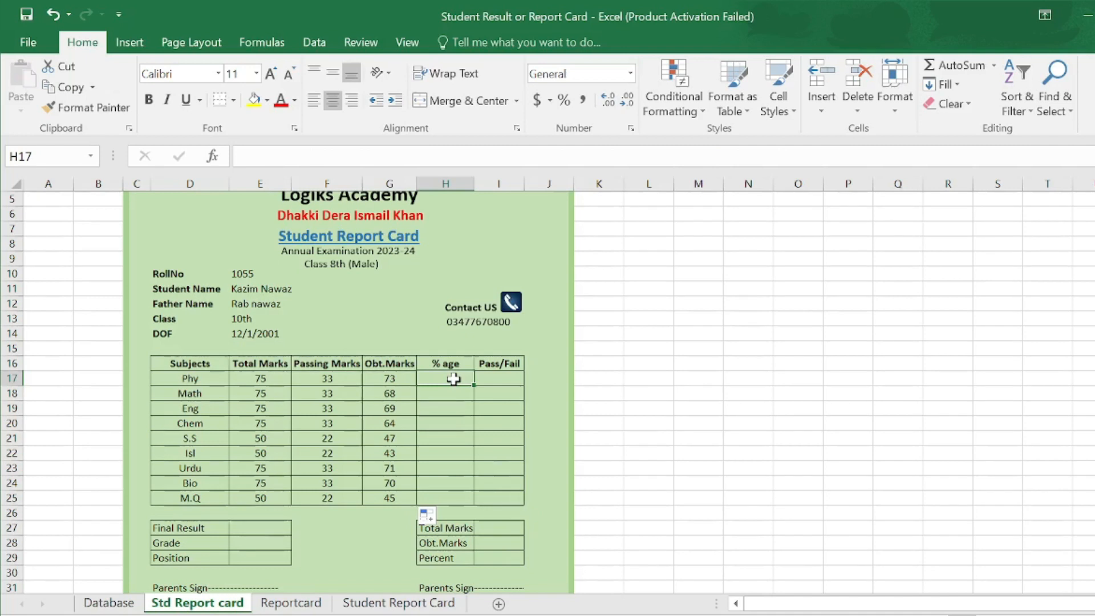
text(=)
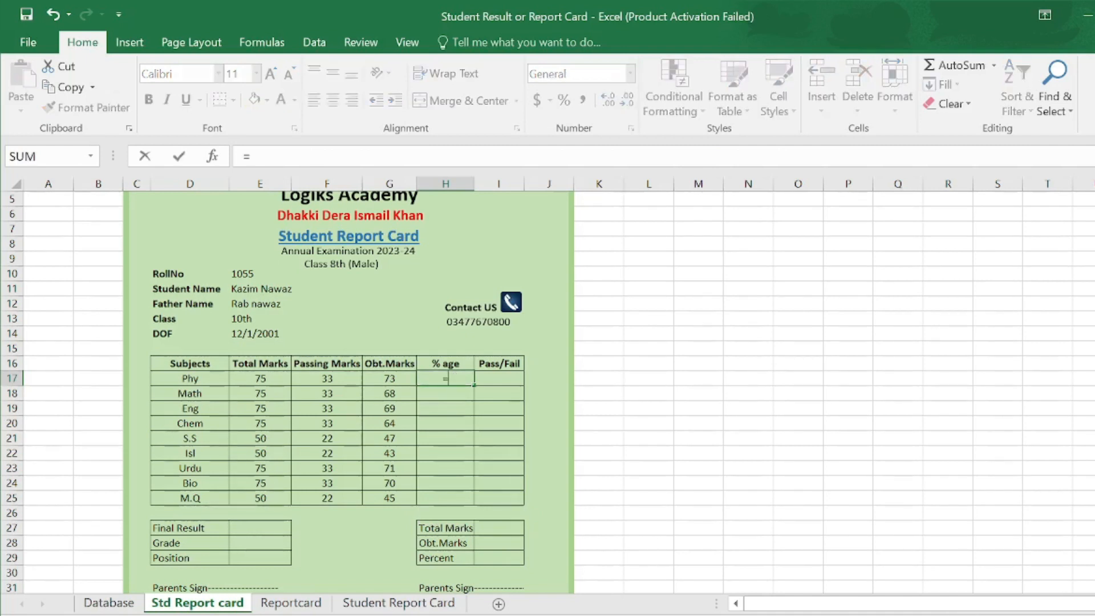
click(392, 380)
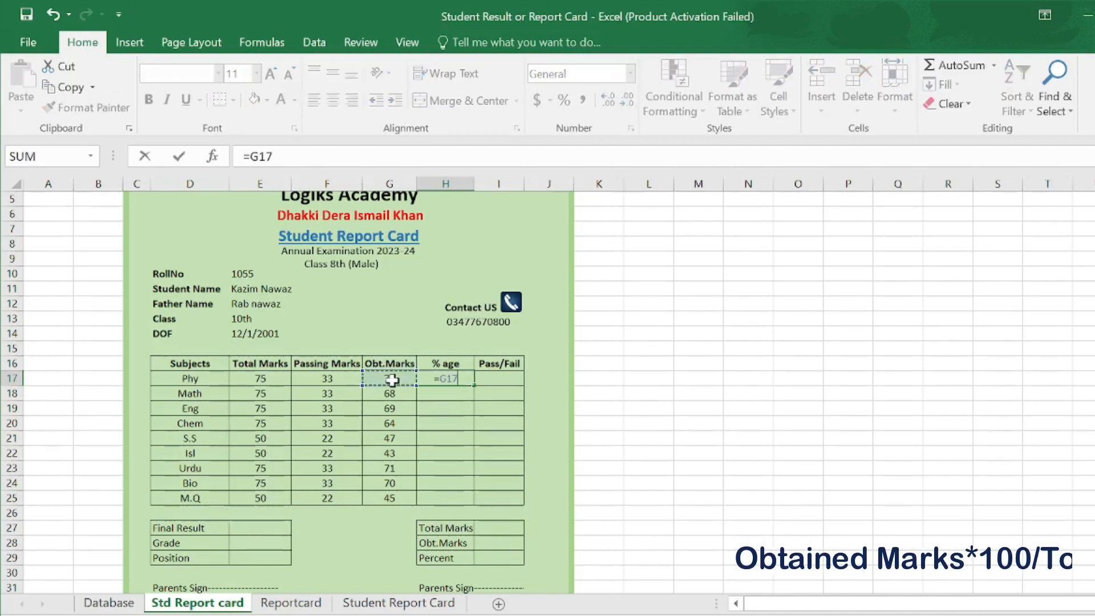
text(*)
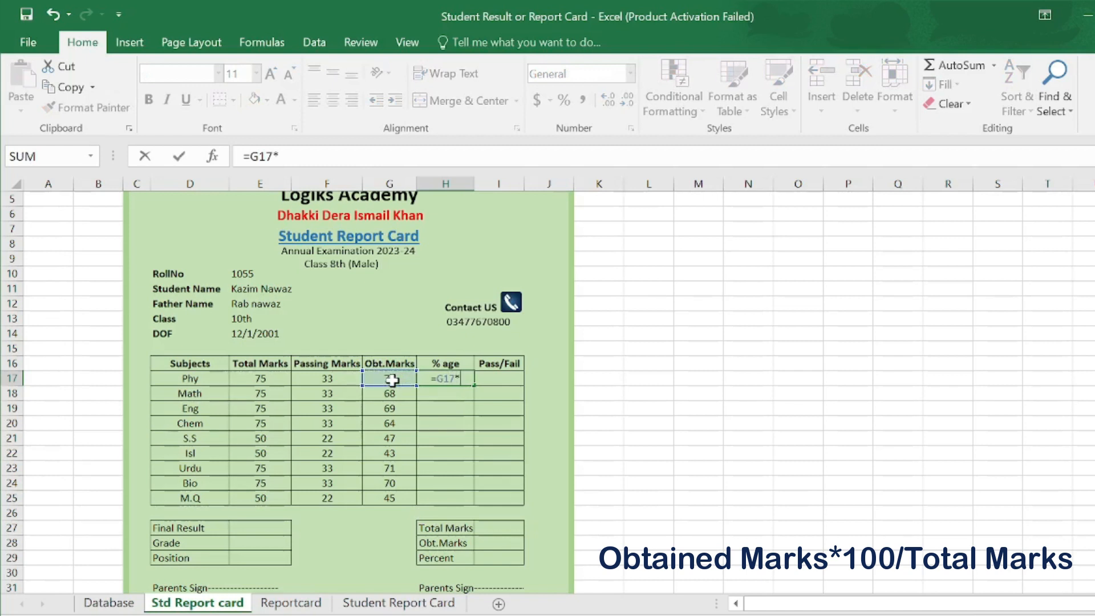
text(100/)
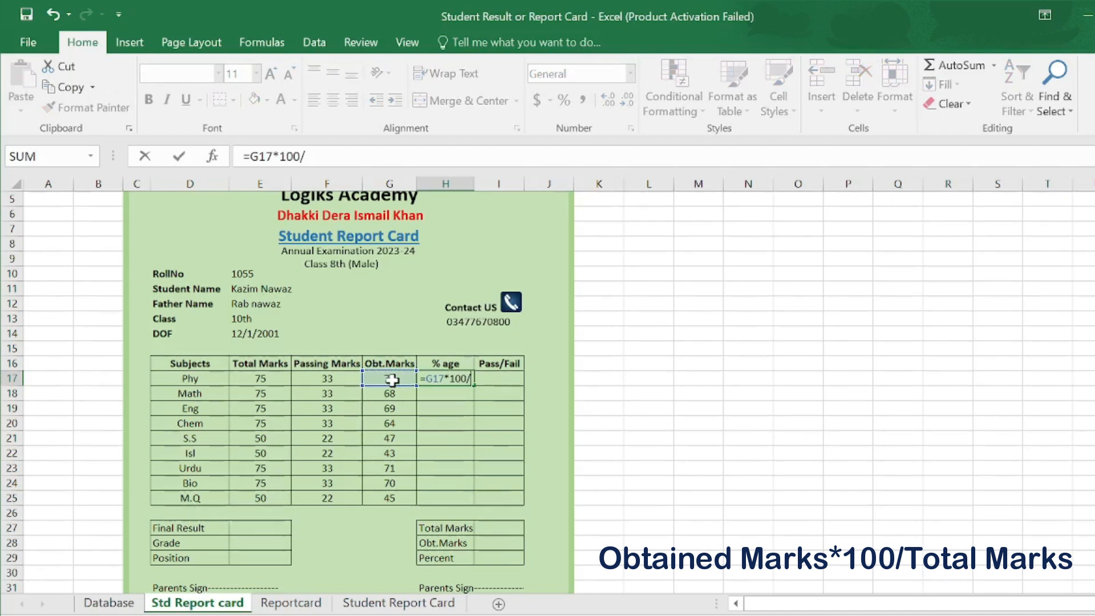
click(265, 377)
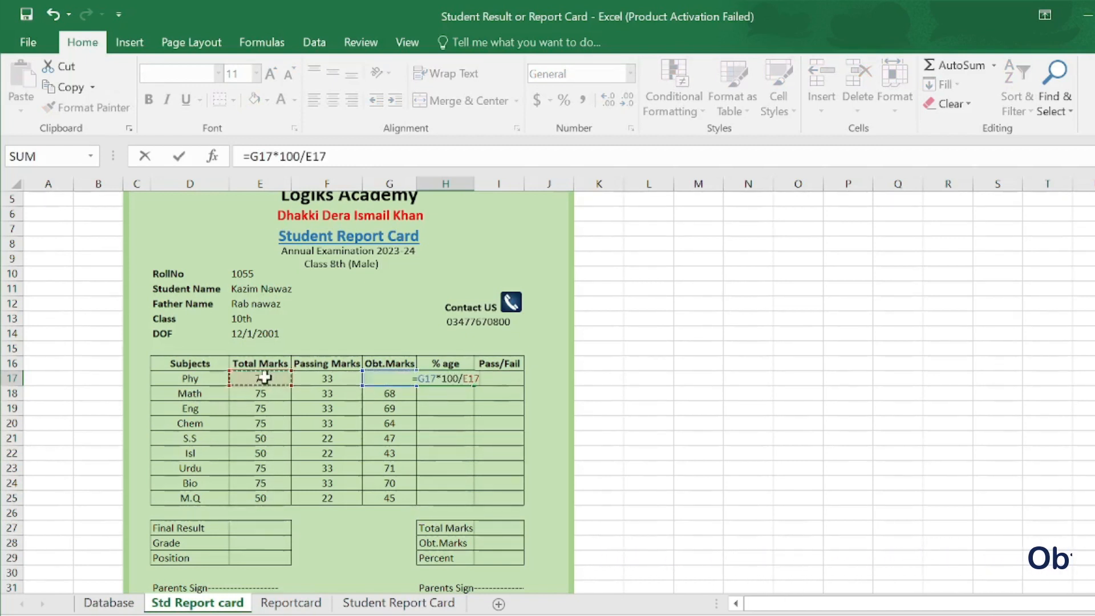
key(Return)
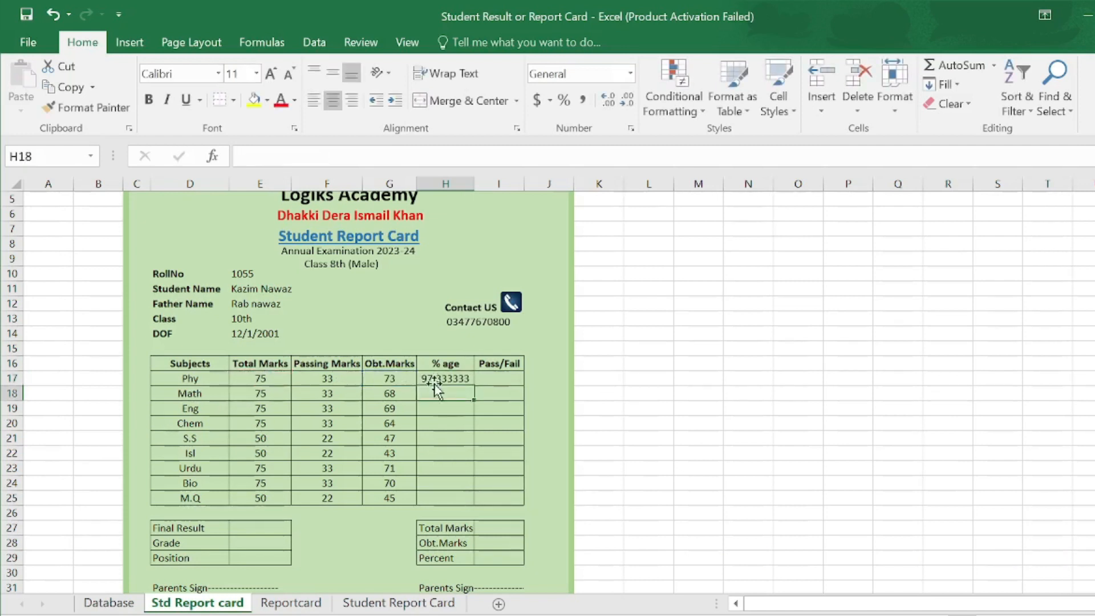
- Format the percentage as Number with two decimals and fill it down to H25
click(456, 375)
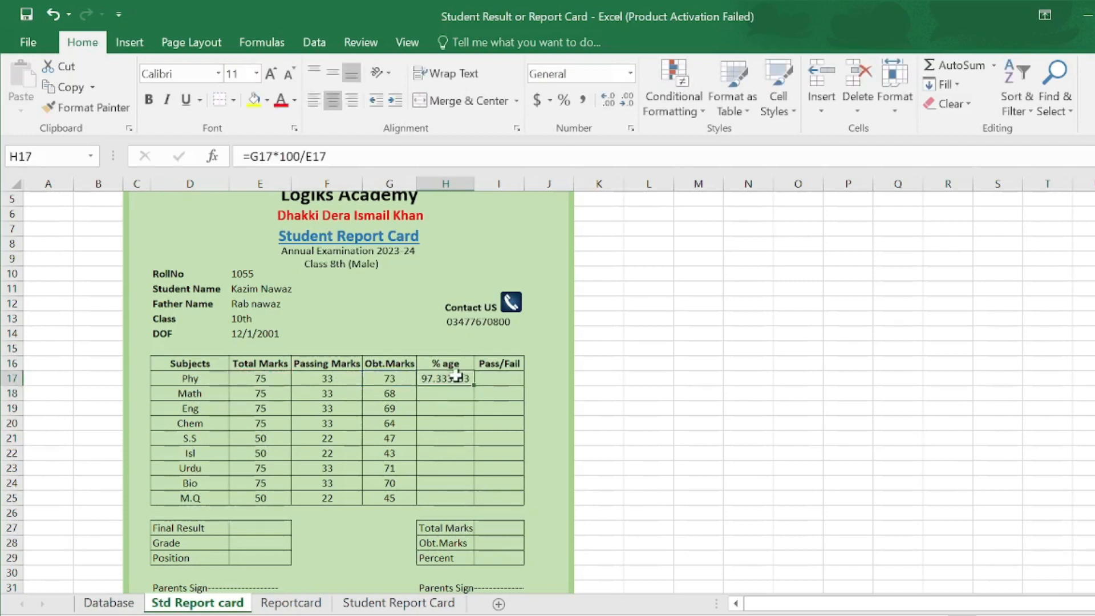
click(630, 73)
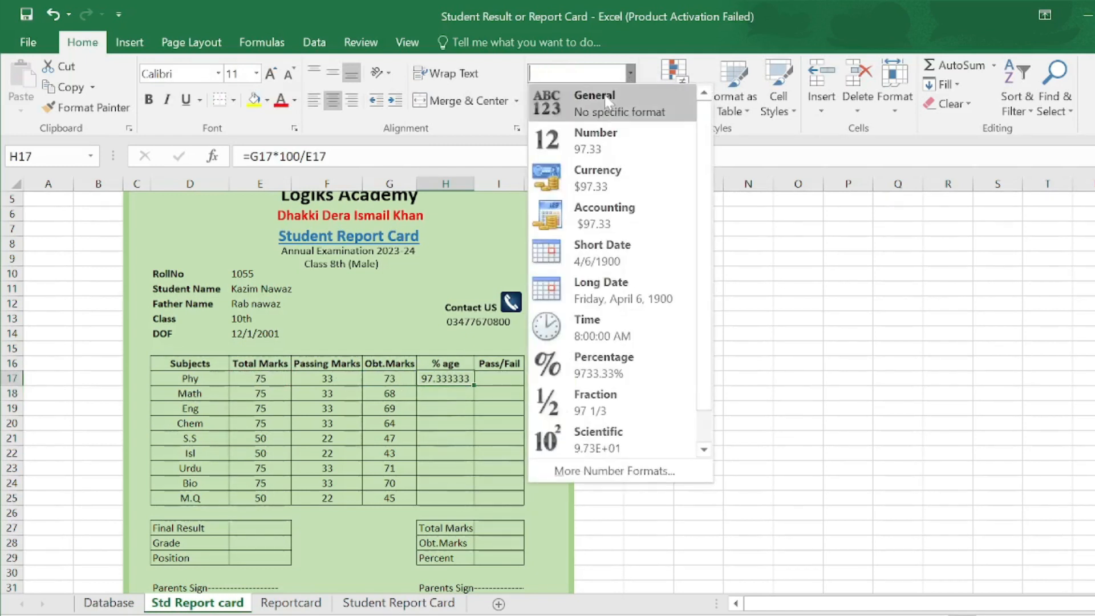
click(604, 143)
drag(474, 385, 478, 502)
double_click(499, 379)
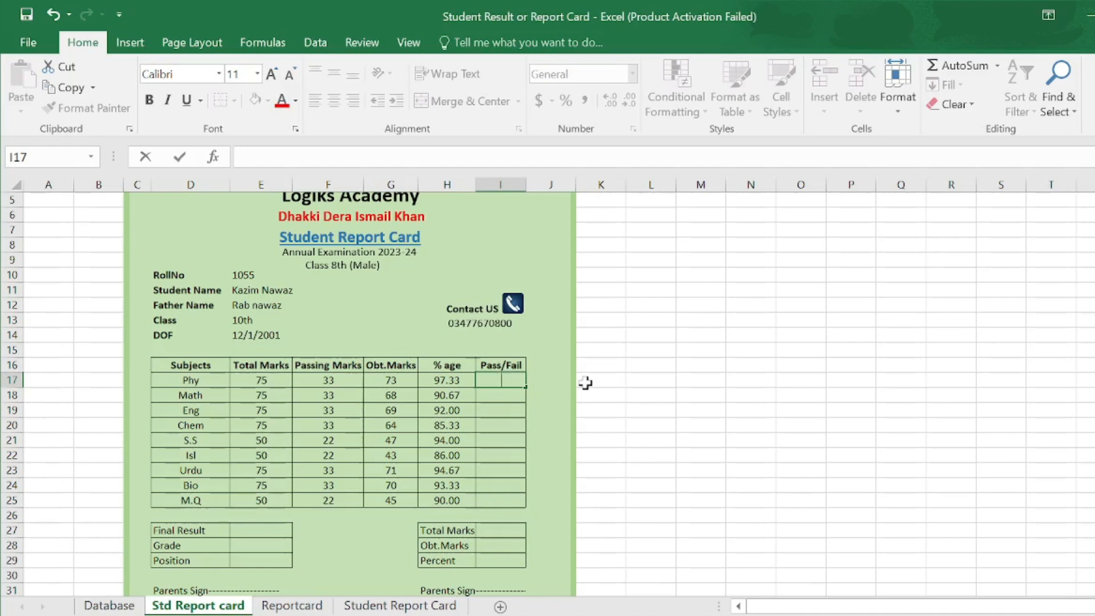
- Enter =IF(G17>=F17,"Passed","Failed") in I17 and fill it down to I25
text(=if)
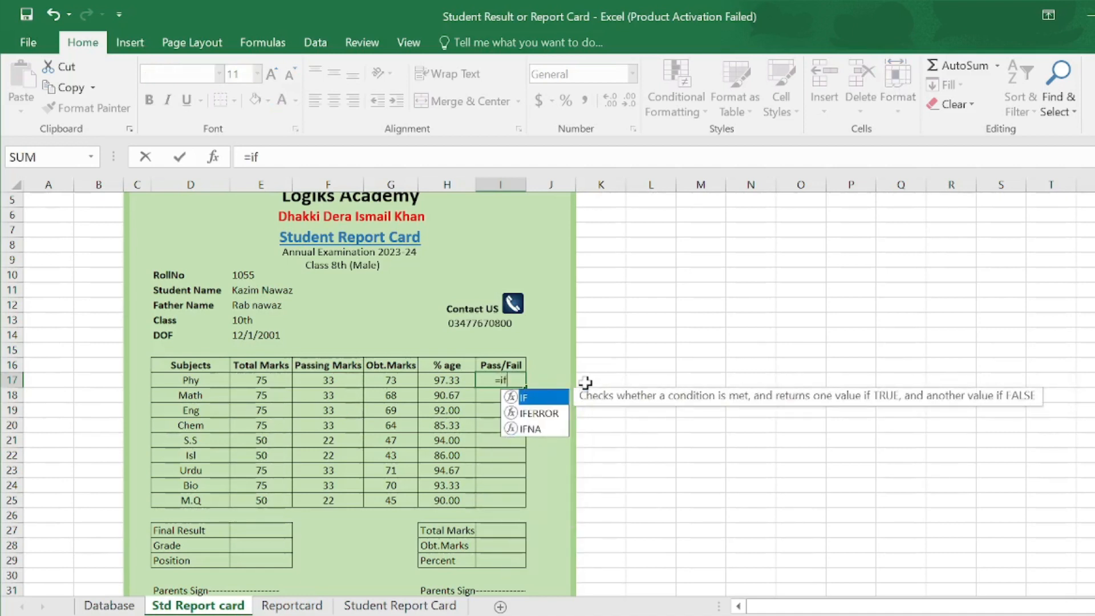
double_click(549, 399)
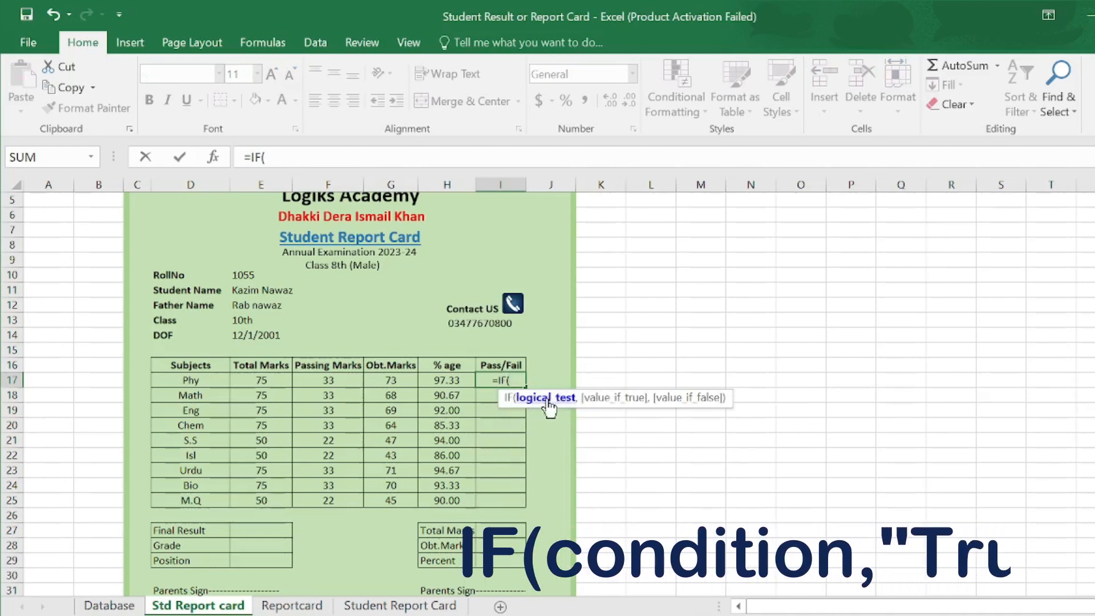
click(391, 379)
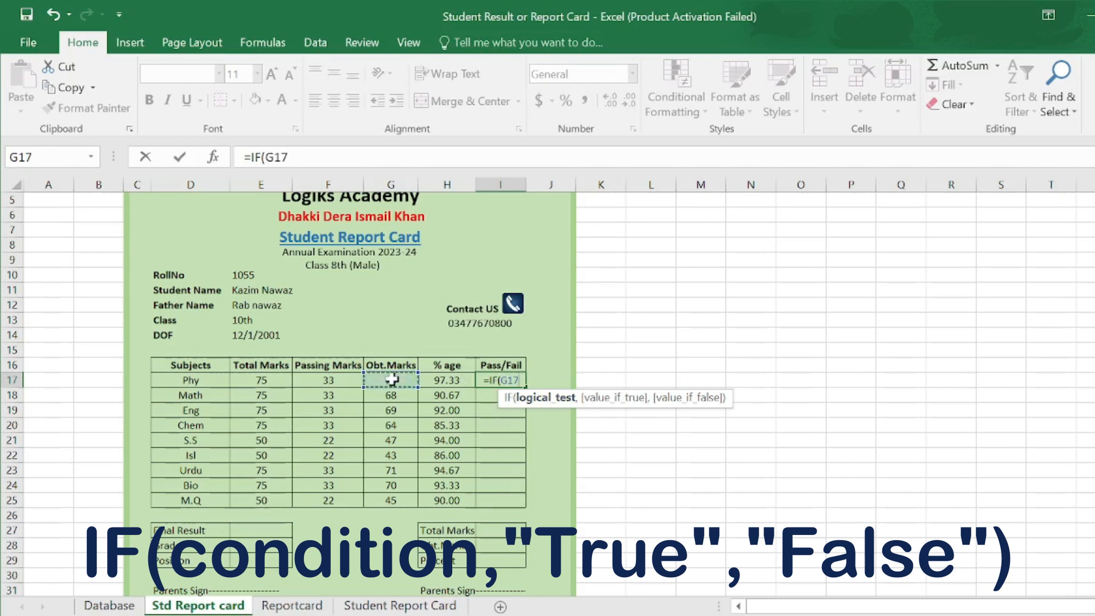
text(>=)
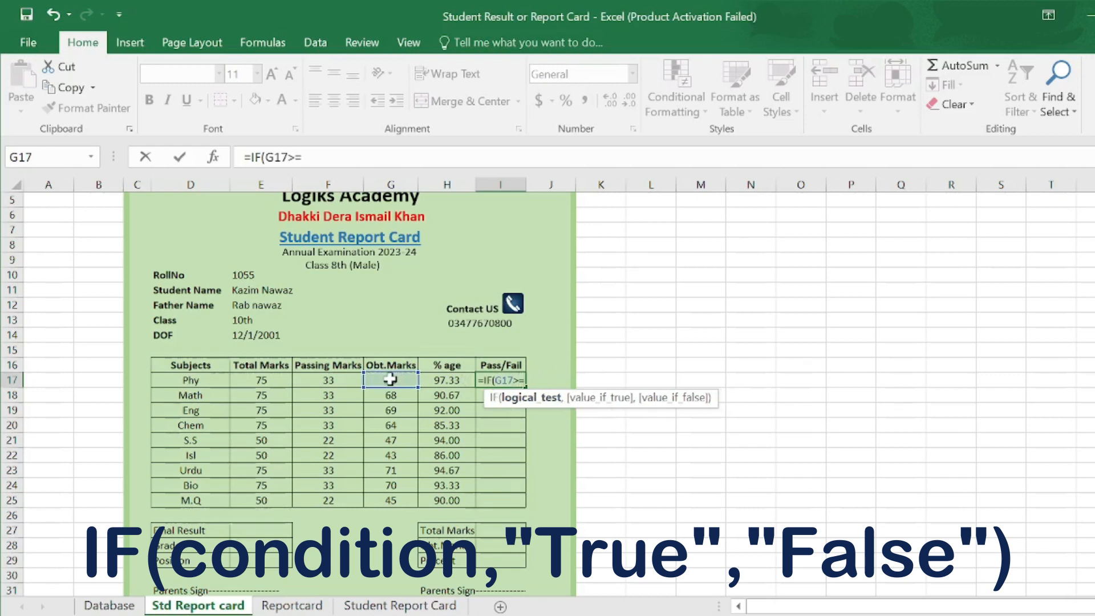
click(339, 378)
text(,")
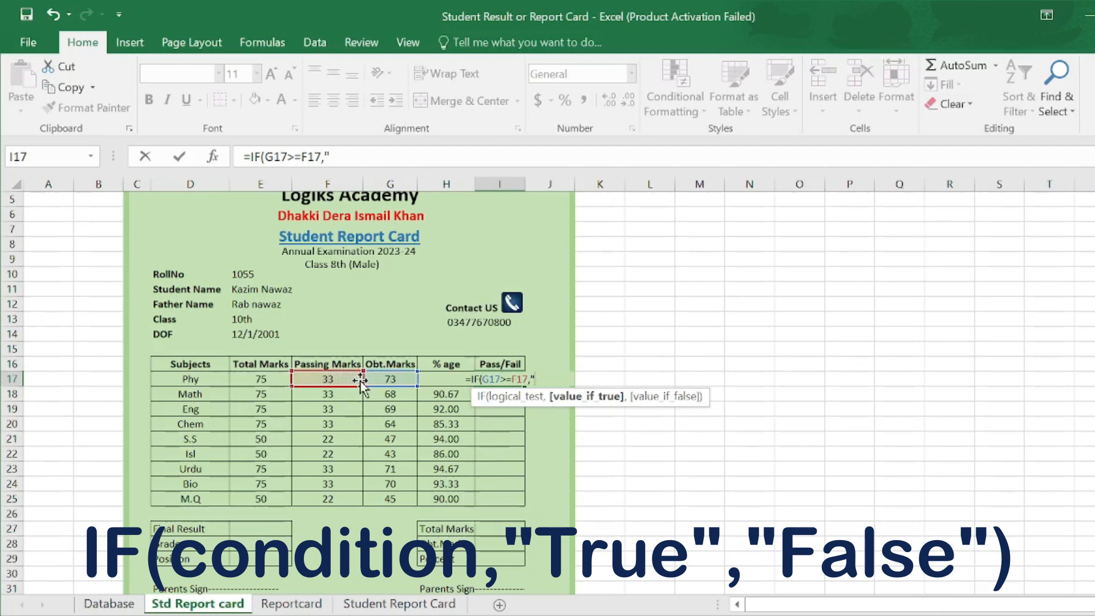
text(Pass)
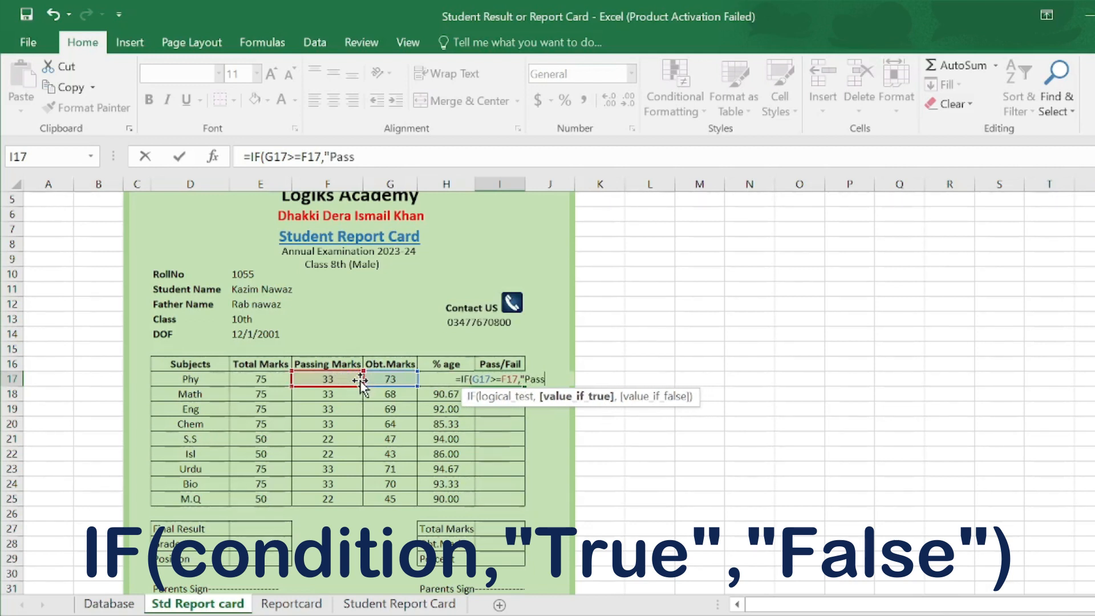
text(ed",)
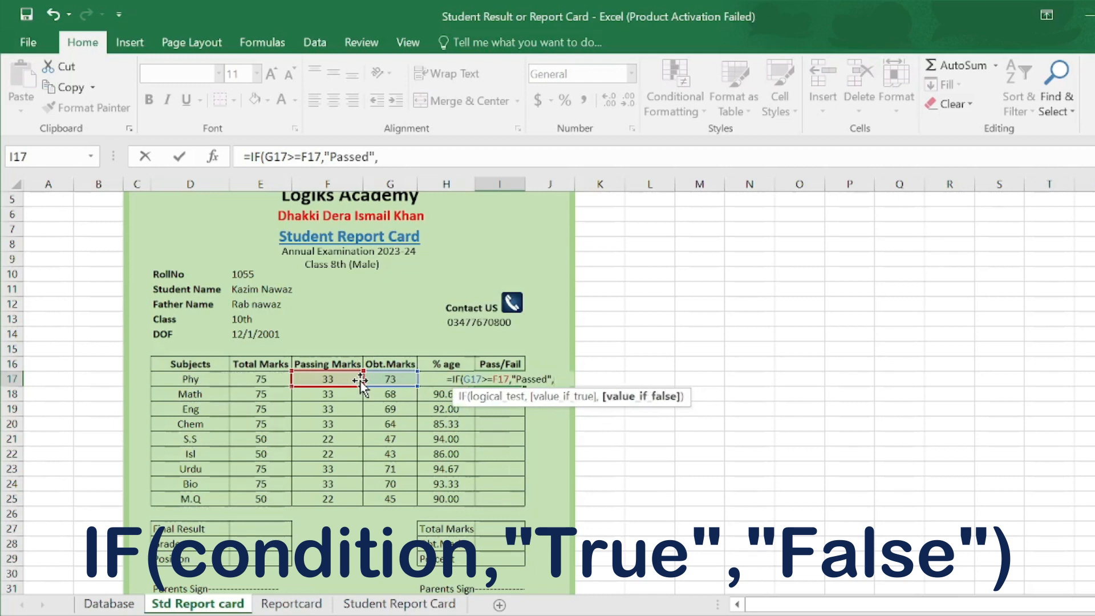
text(Fa)
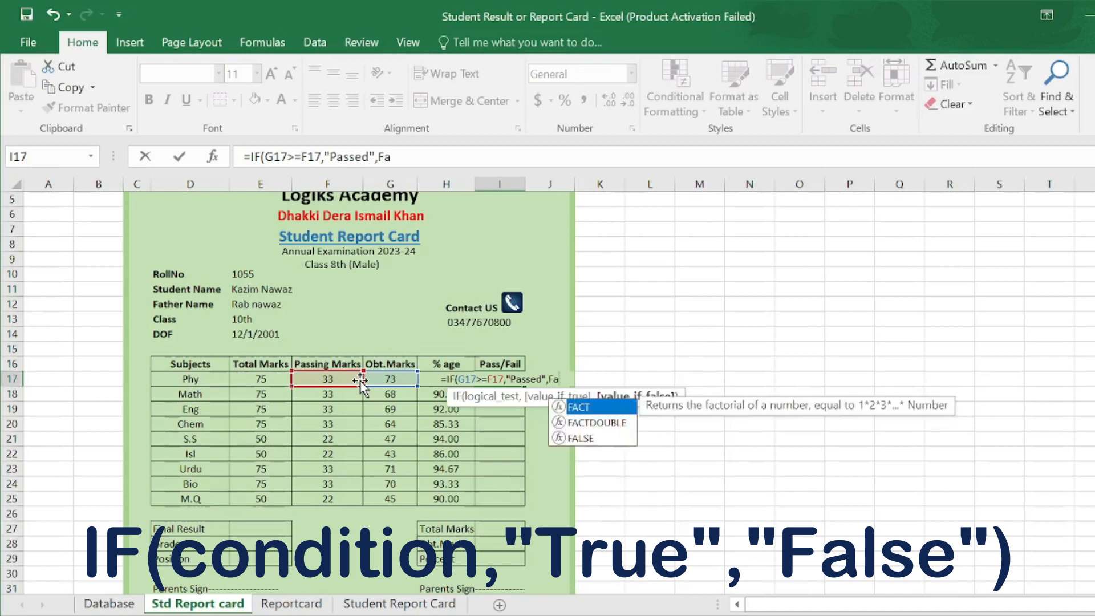
text(iled)
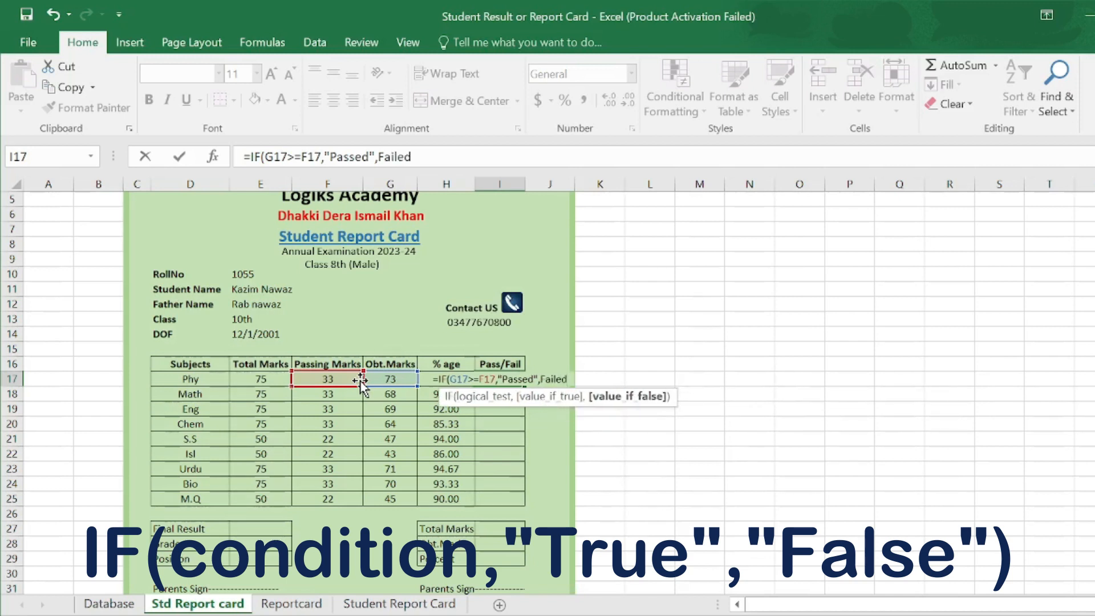
text(")
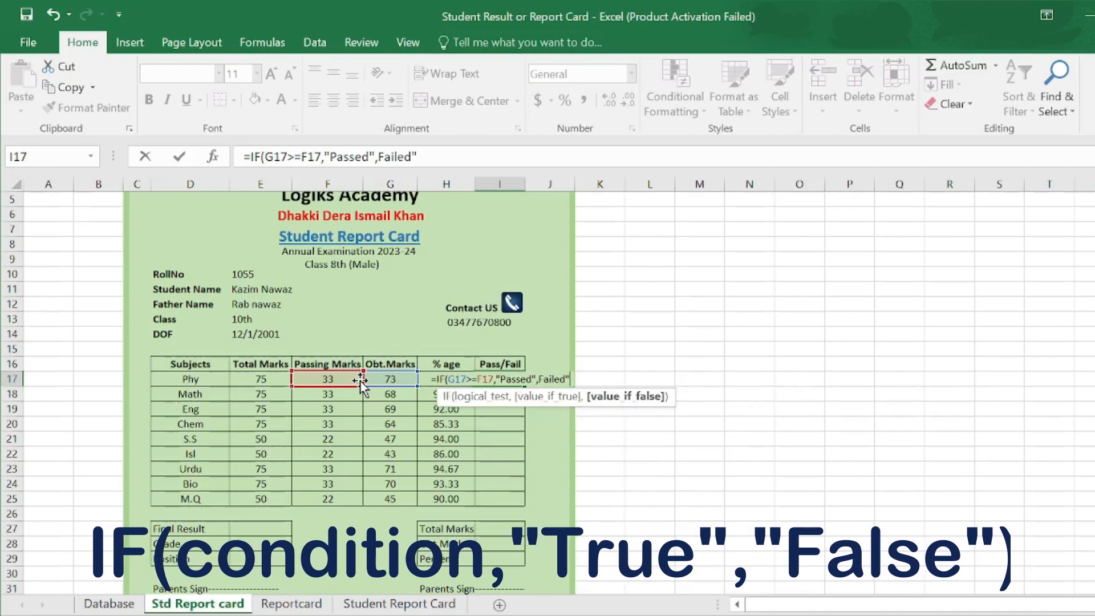
text())
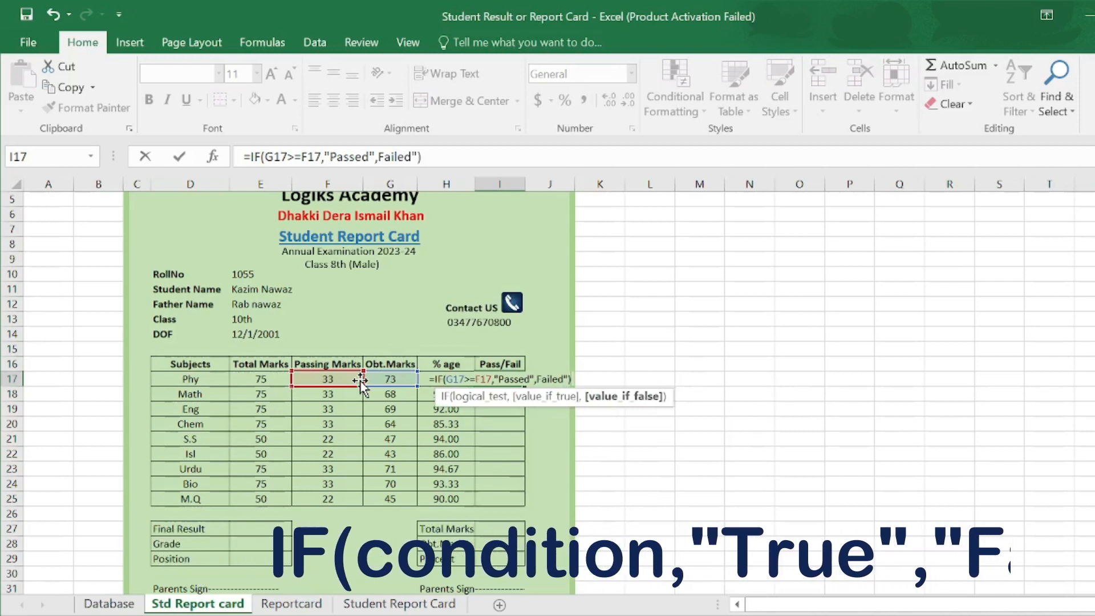
key(Return)
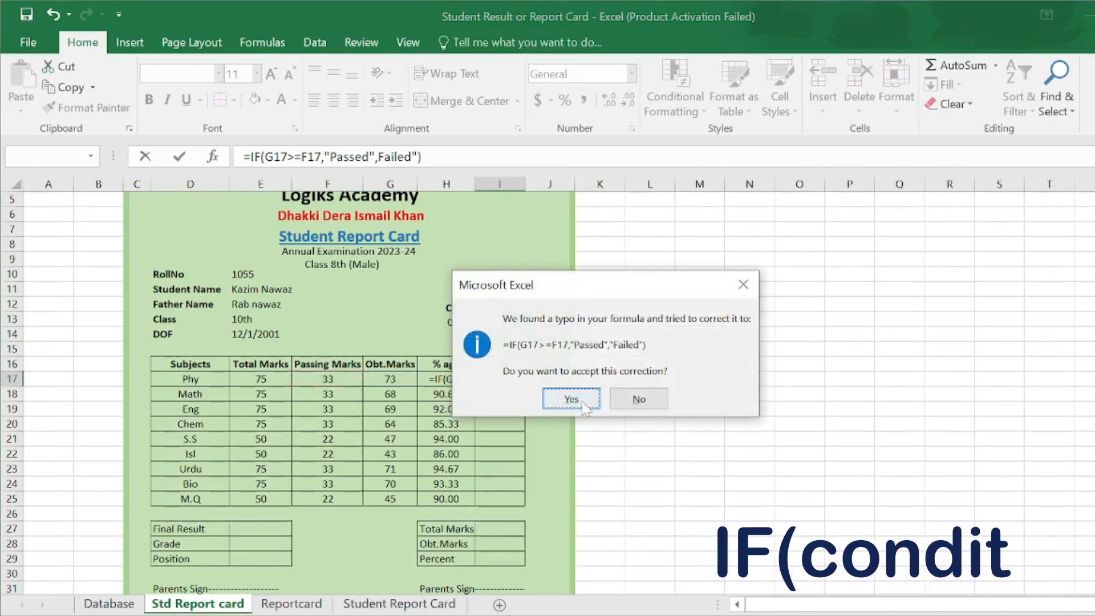
click(581, 400)
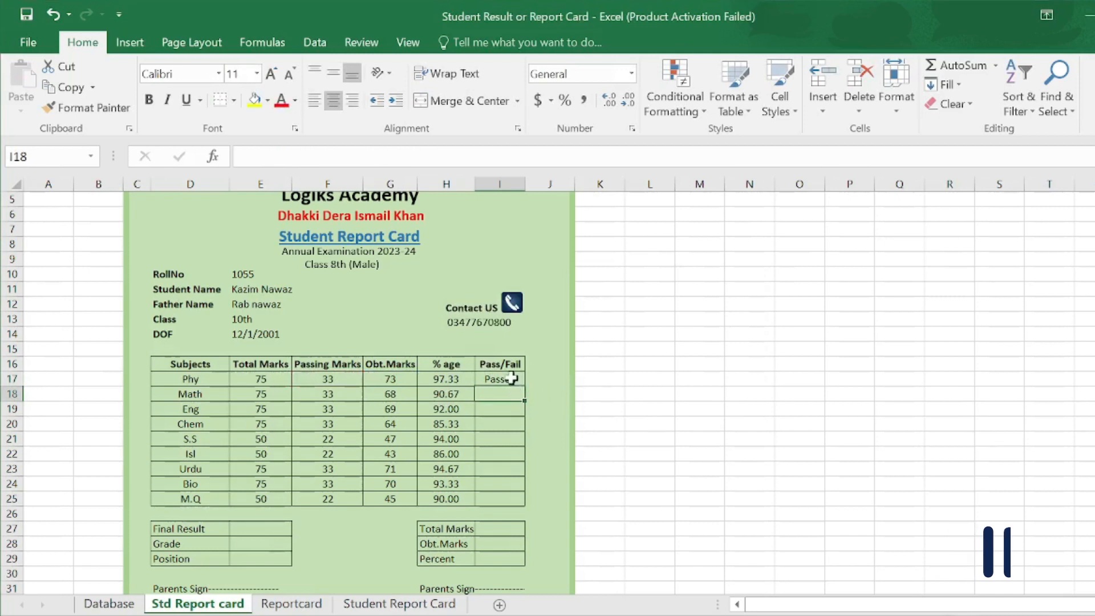
click(512, 378)
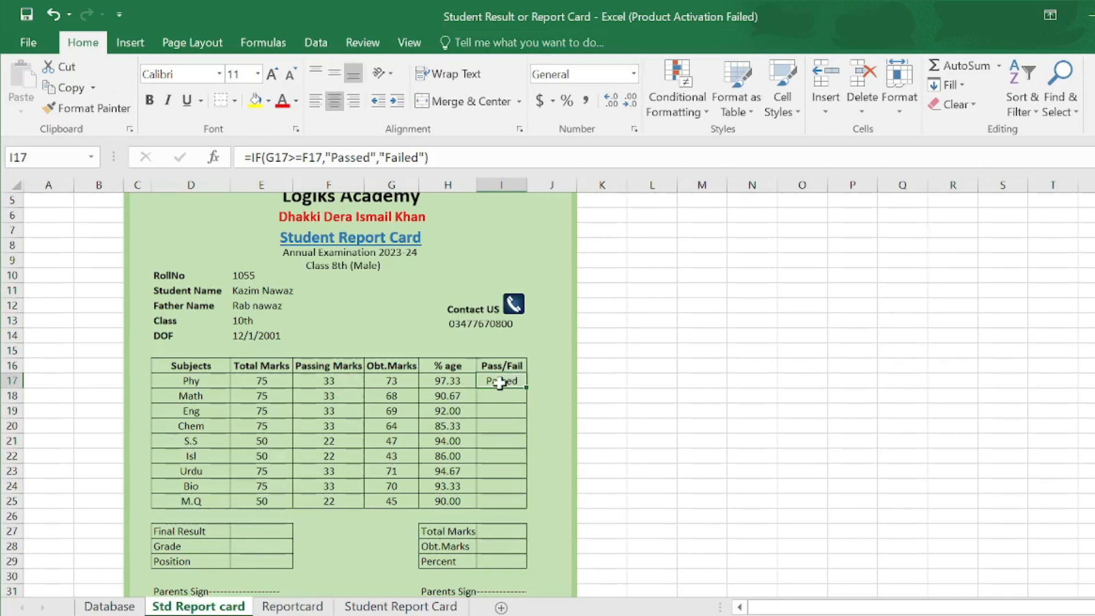
drag(526, 388, 532, 508)
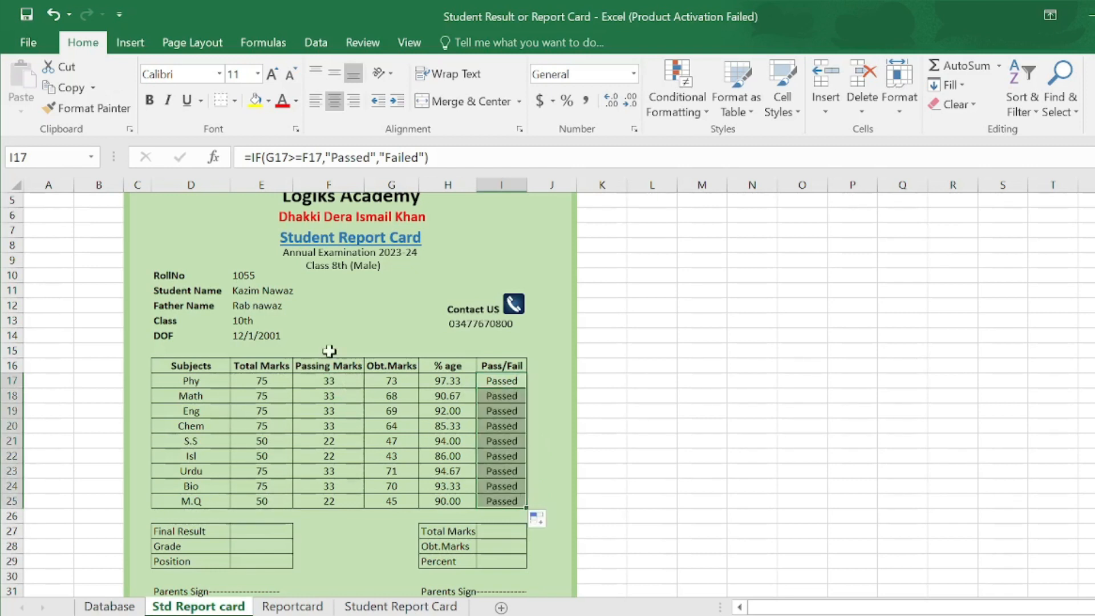
- Pick roll number 1058 in the E10 dropdown, showing Failed for Phy, Math and Chem
click(253, 277)
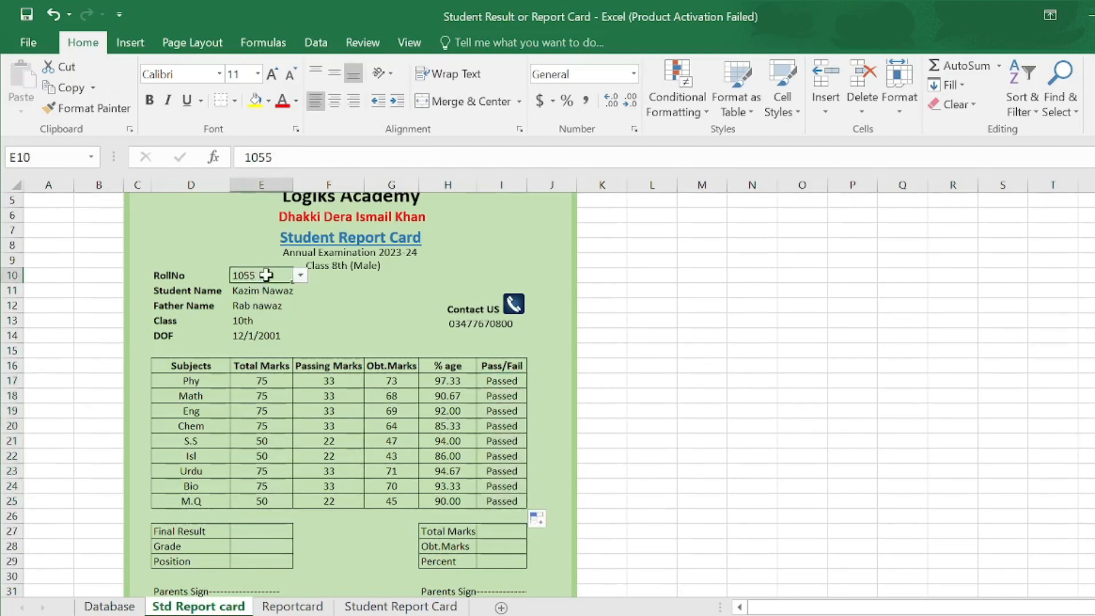
click(300, 276)
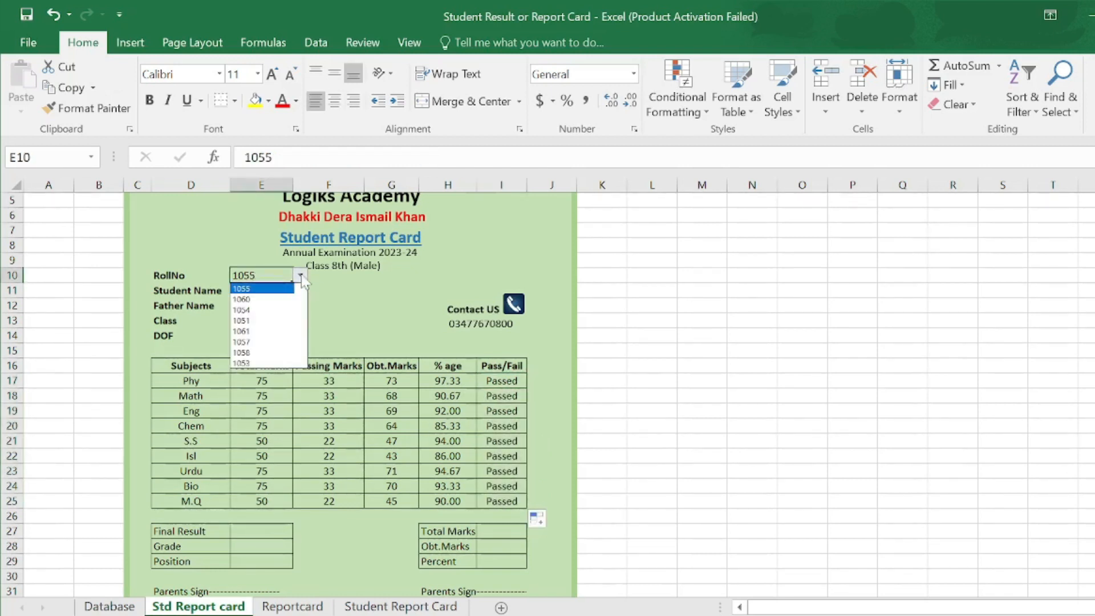
click(272, 299)
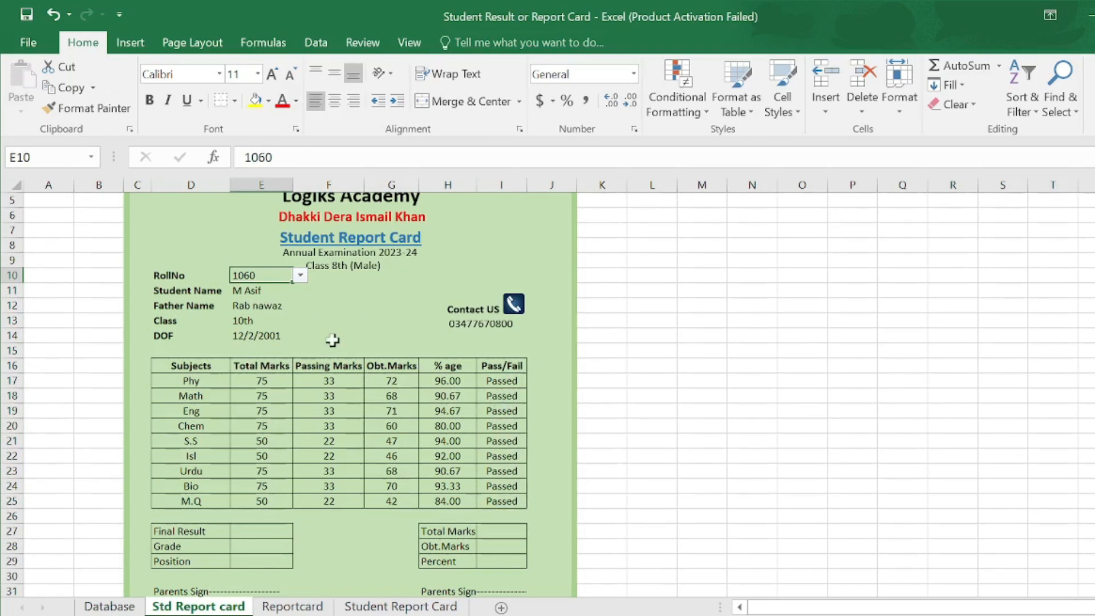
click(300, 276)
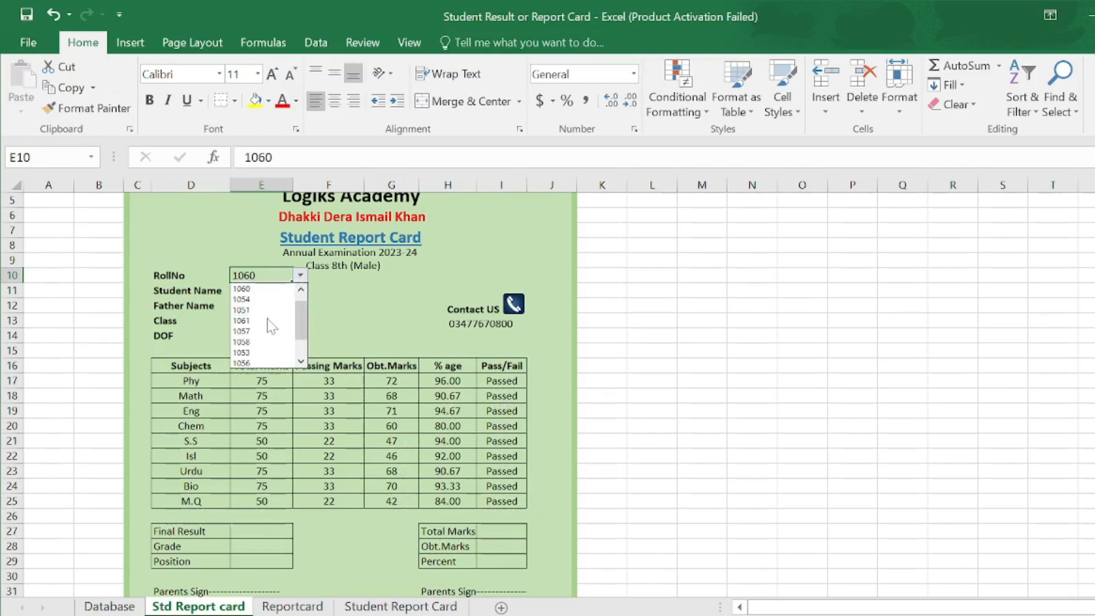
click(261, 343)
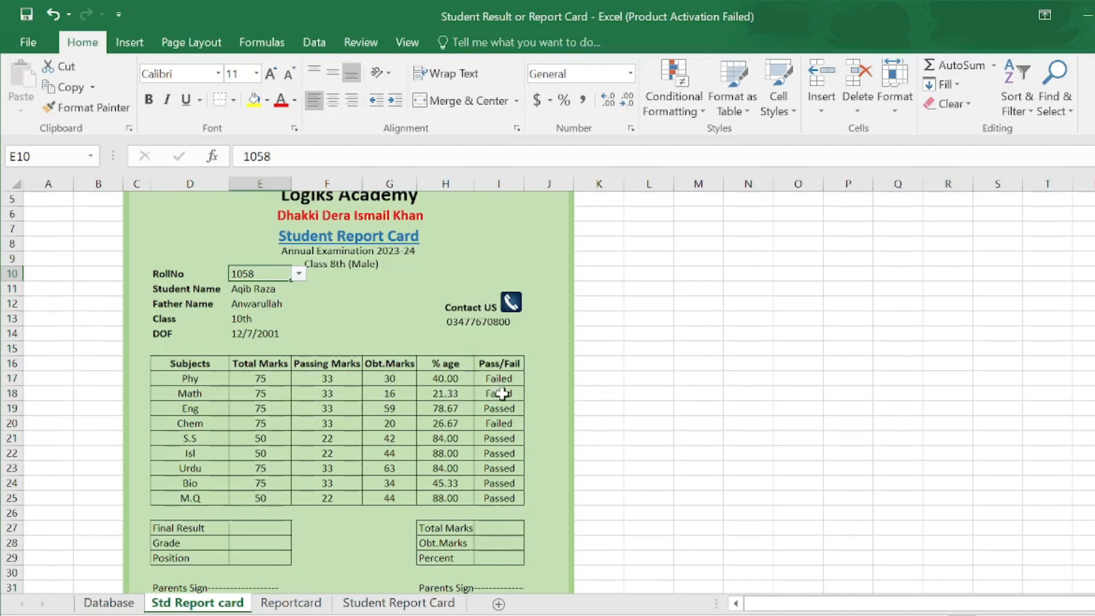
- Enter =SUM(E17:E25) in I27 for Total Marks of 600
click(491, 530)
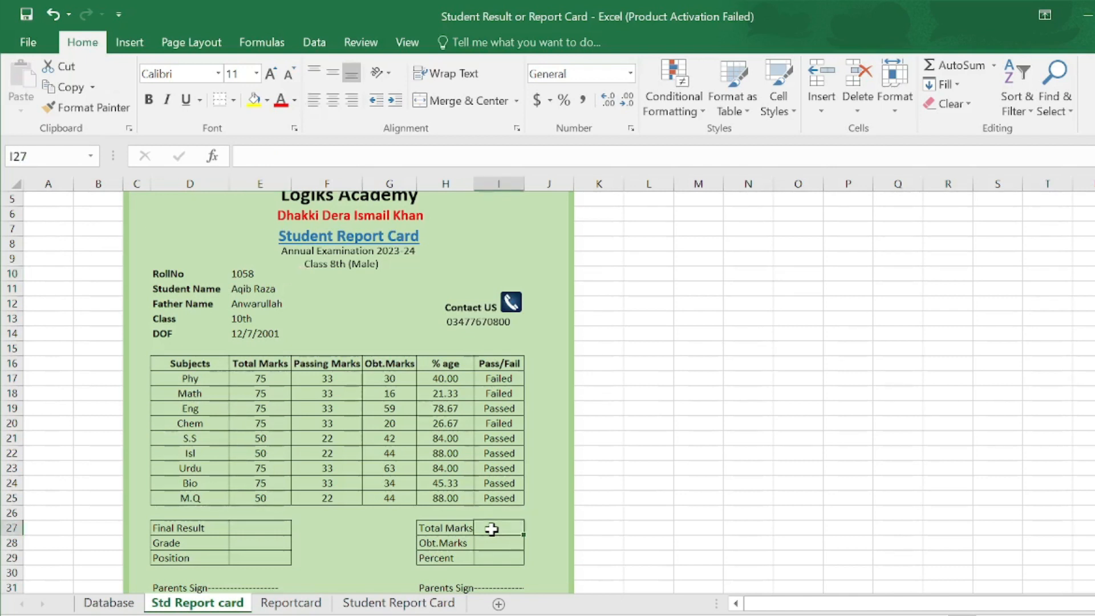
text(=sum)
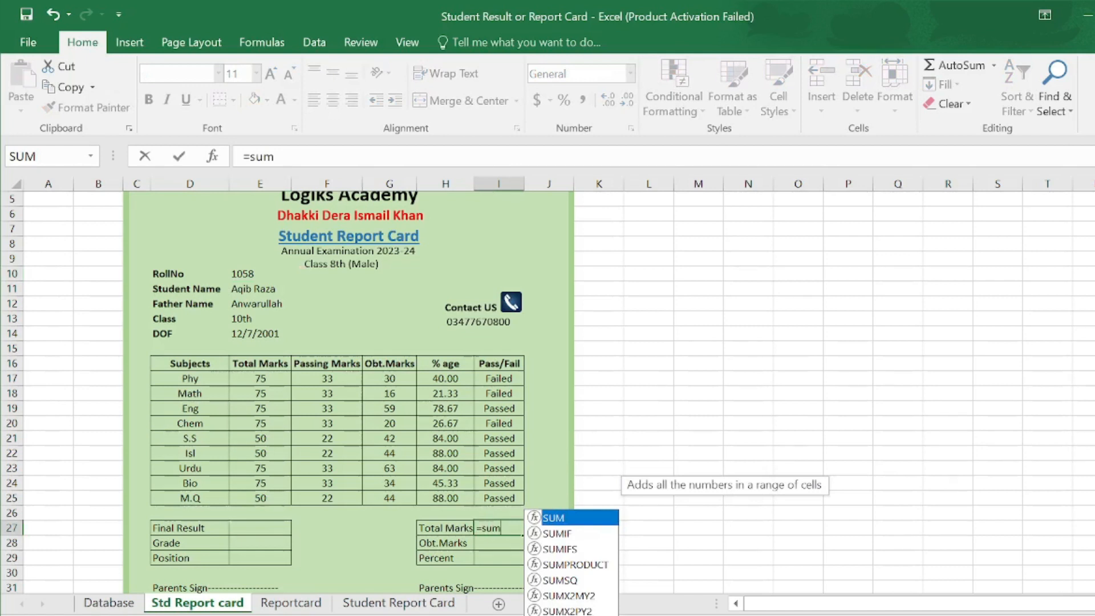
double_click(577, 522)
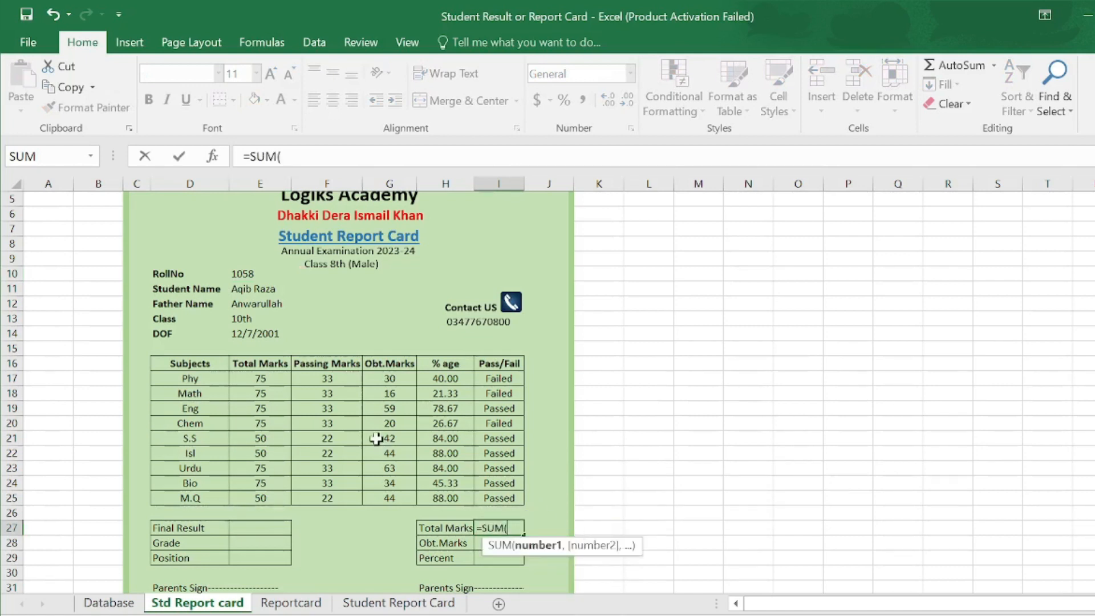
drag(260, 379, 266, 496)
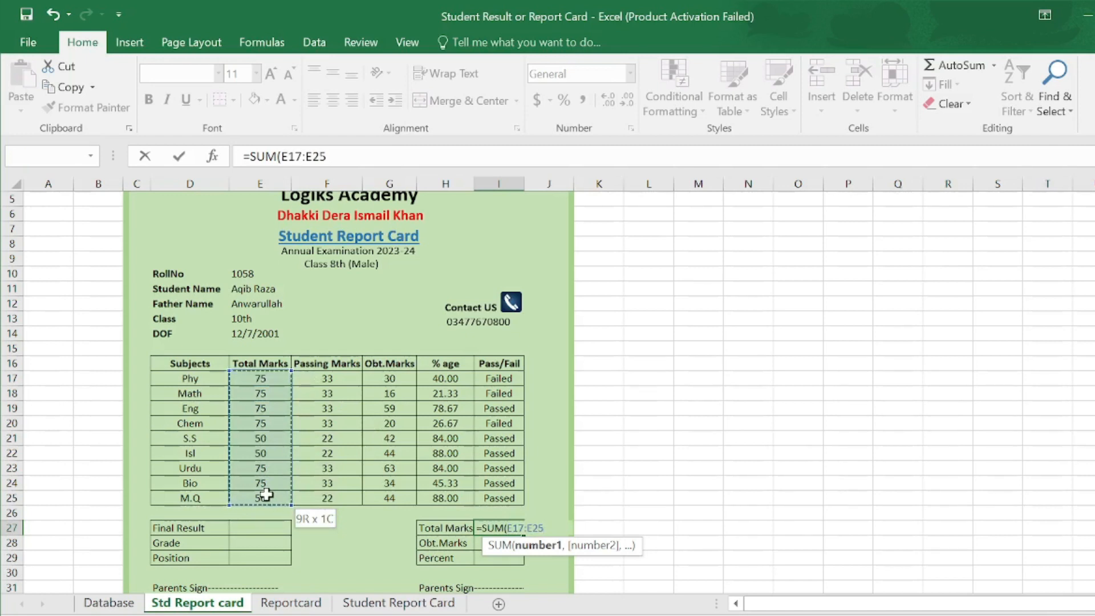
key(Return)
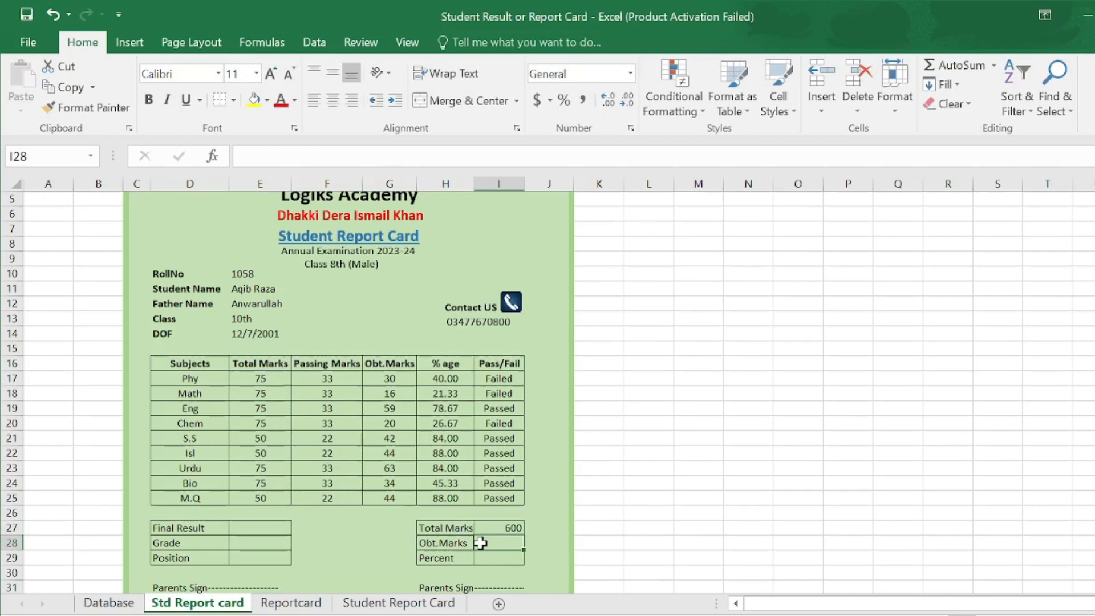
- Enter =SUM(G17:G25) in I28 for Obt.Marks of 352
text(=sum)
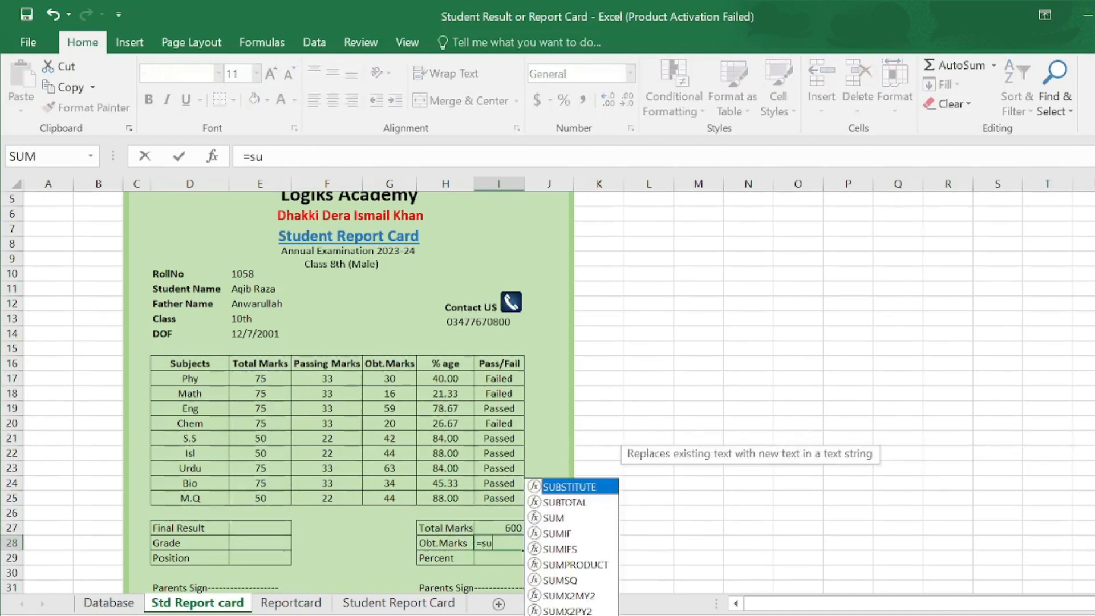
double_click(571, 520)
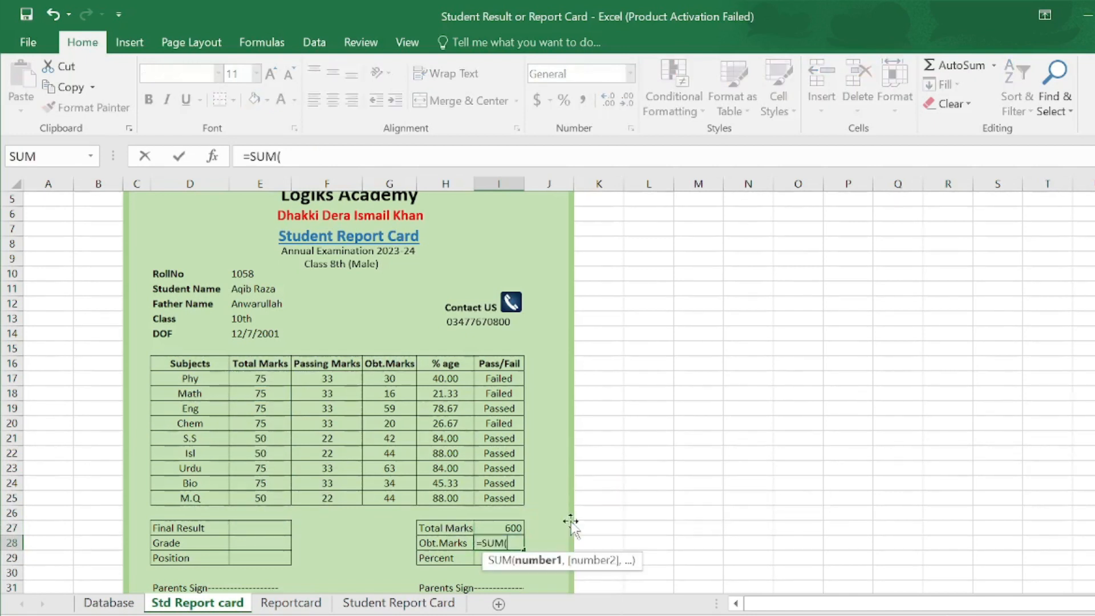
drag(389, 374, 389, 496)
text())
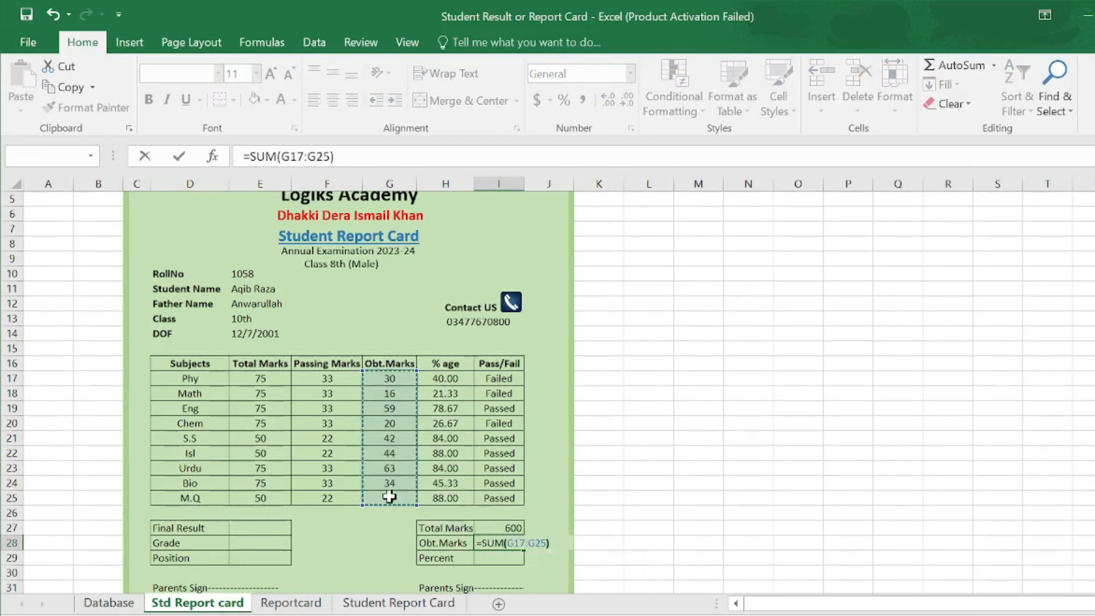
key(Return)
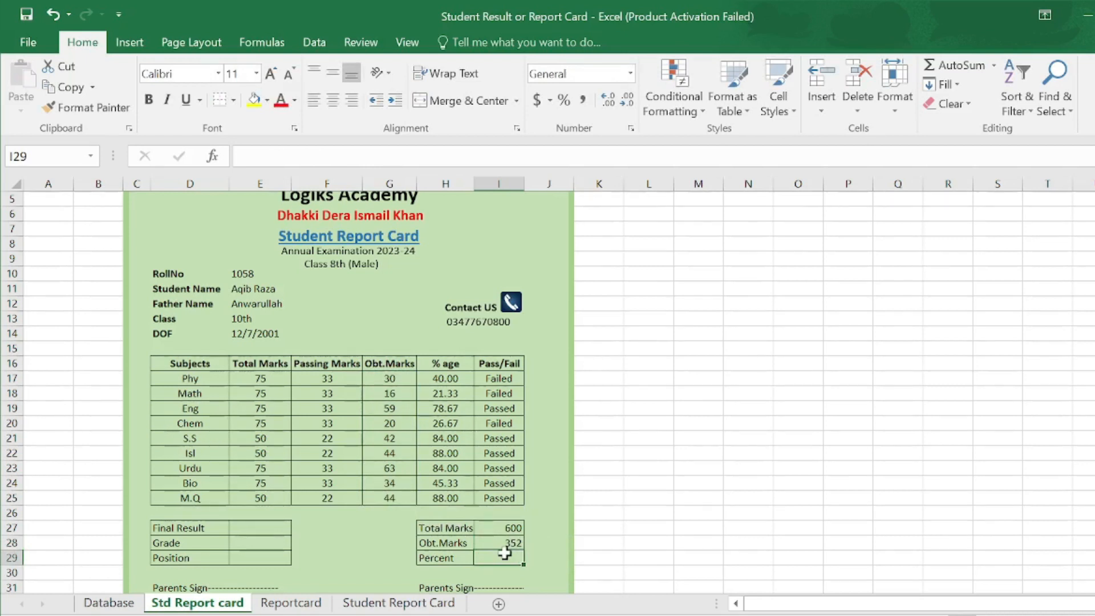
- Enter =I28*100/I27 in the Percent cell to compute the percentage
text(=)
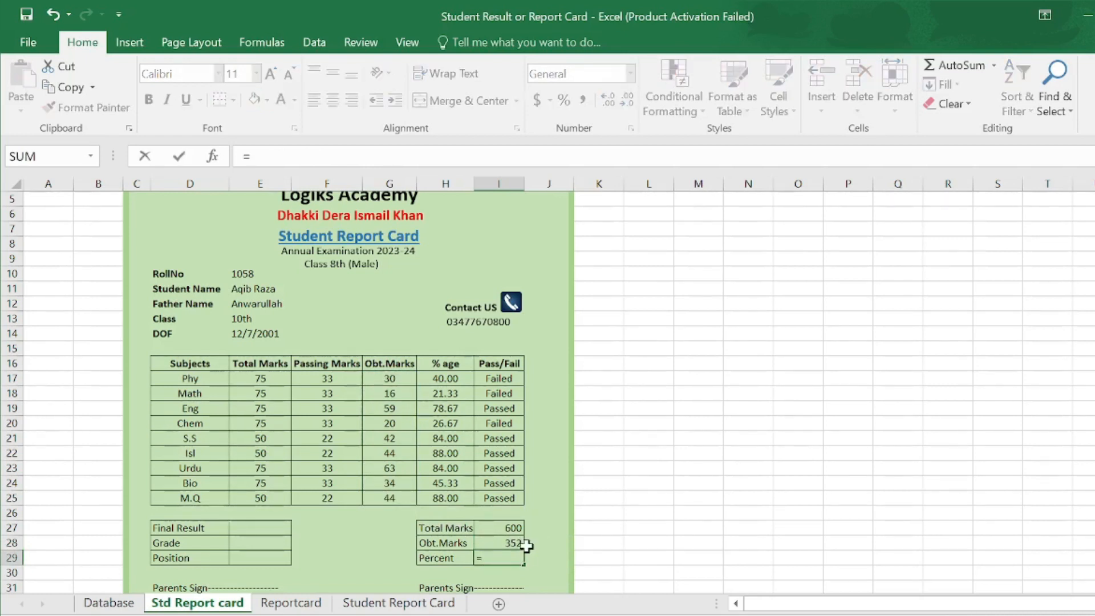
click(513, 543)
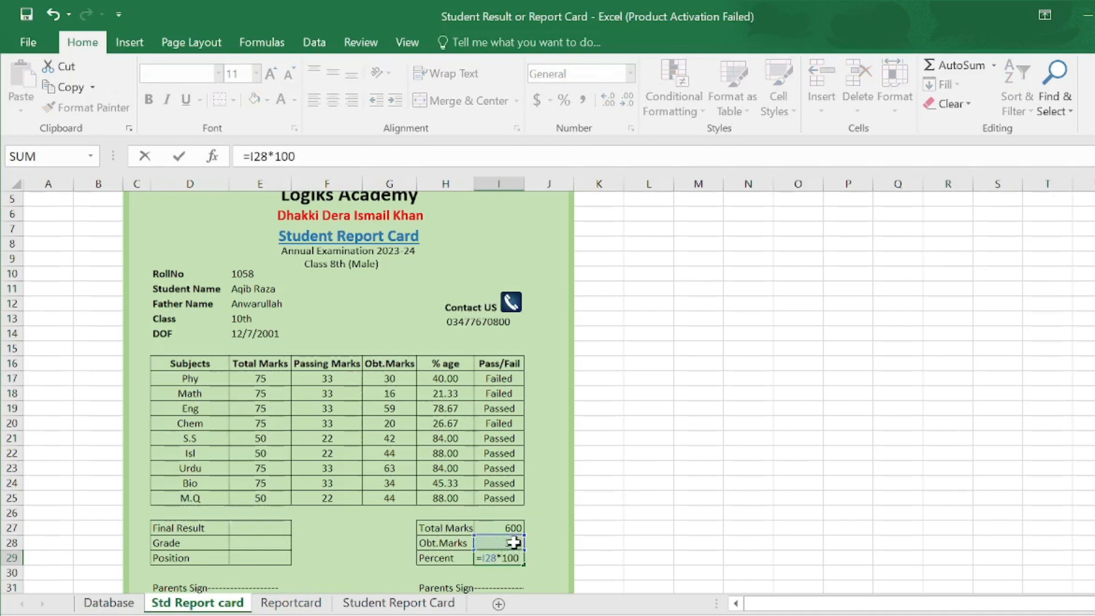
text(*100/)
click(510, 526)
key(Return)
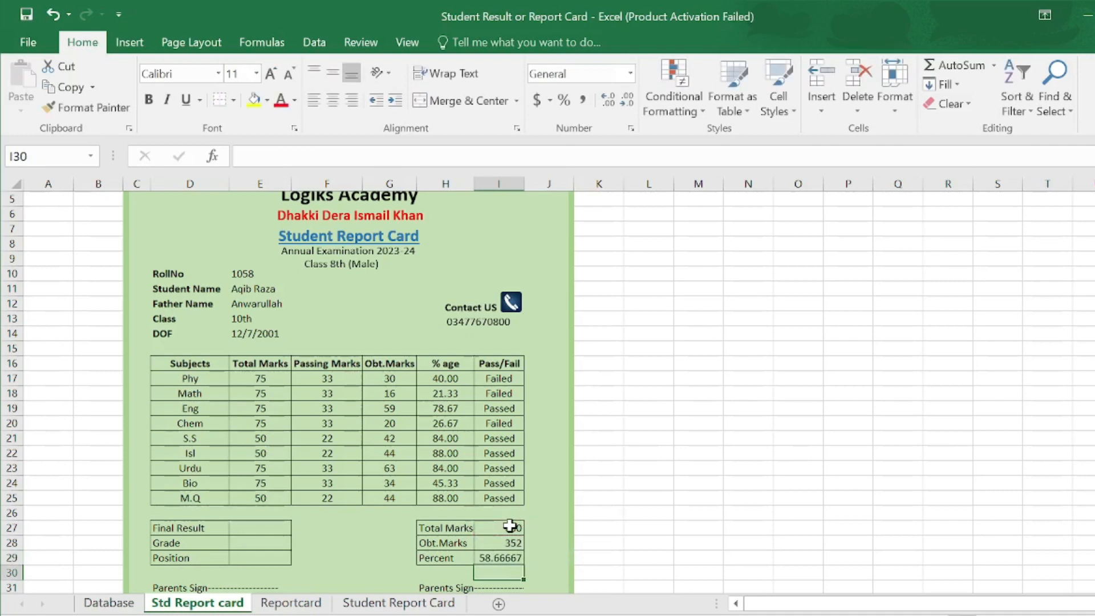
- Format the Percent result with two decimal places, showing 58.67
click(507, 558)
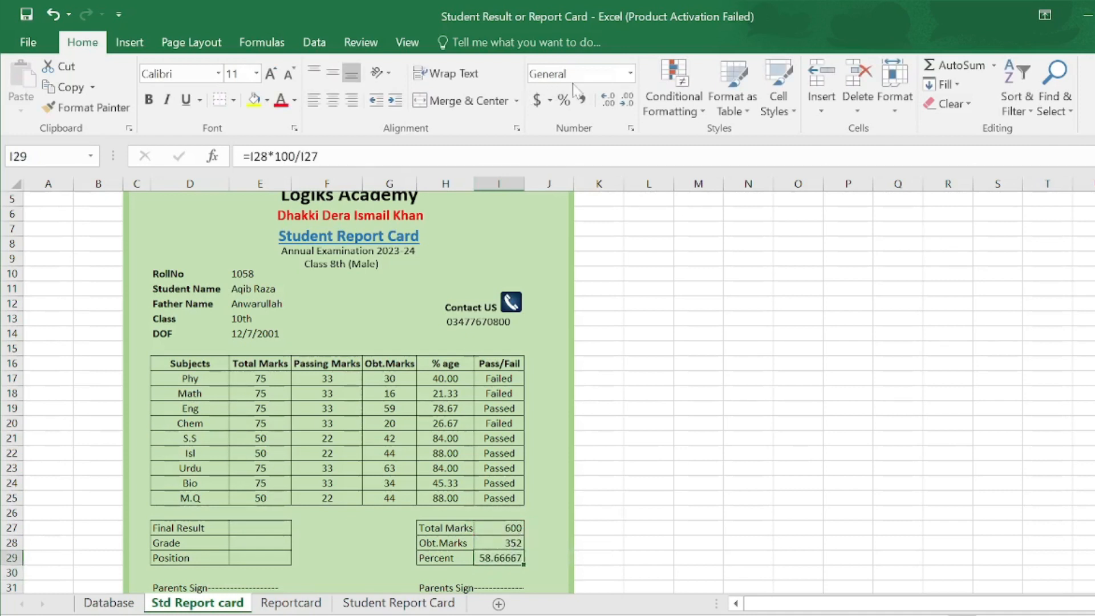
click(630, 73)
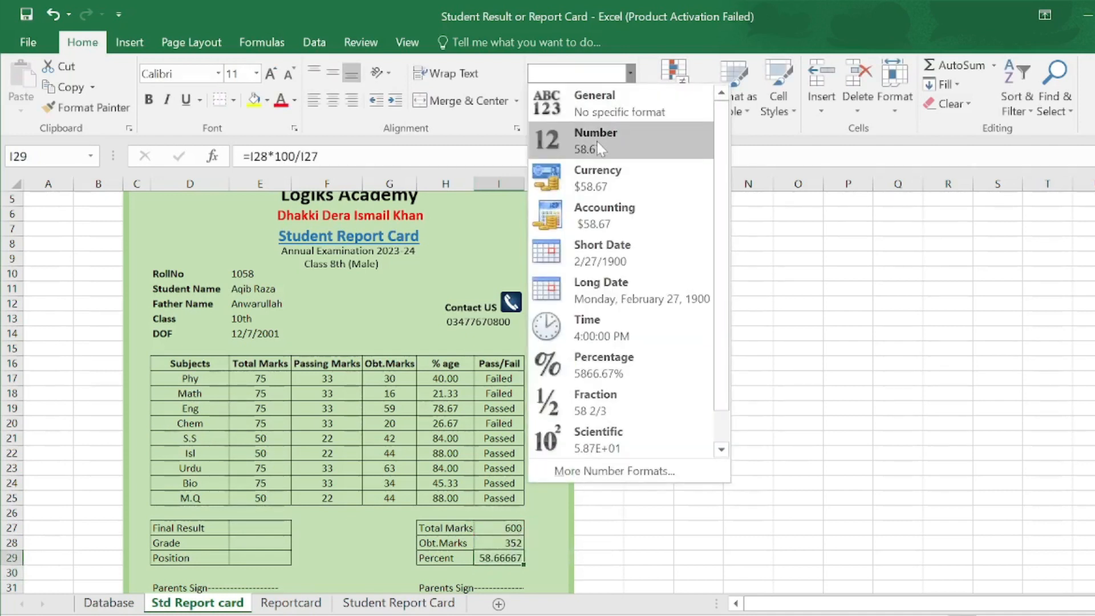
click(597, 141)
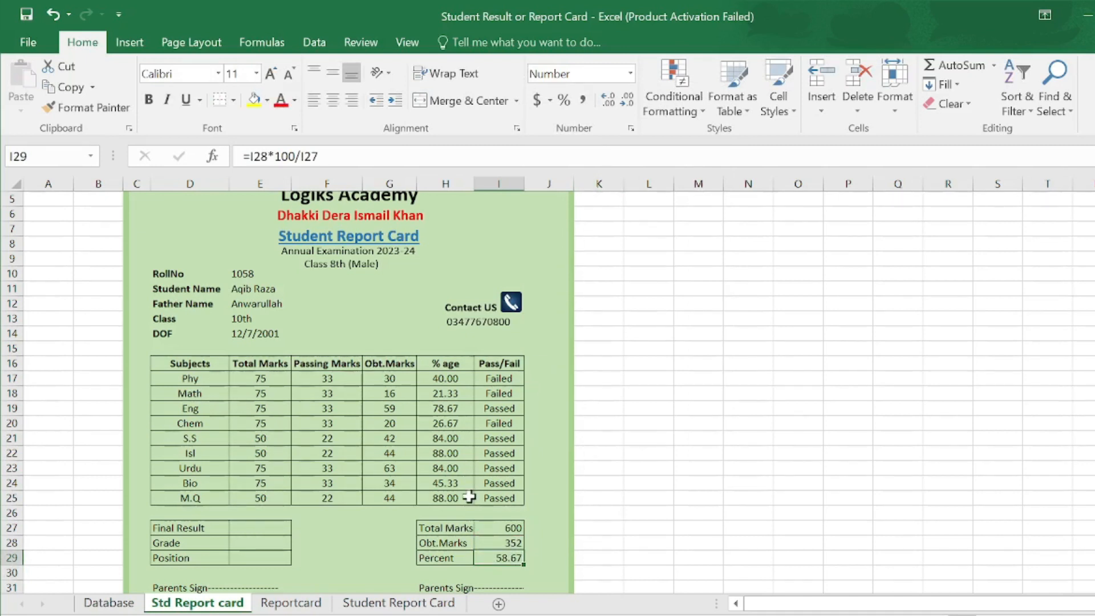
- Bold the Total Marks, Obt.Marks and Percent labels and begin centring their values
drag(450, 528, 444, 560)
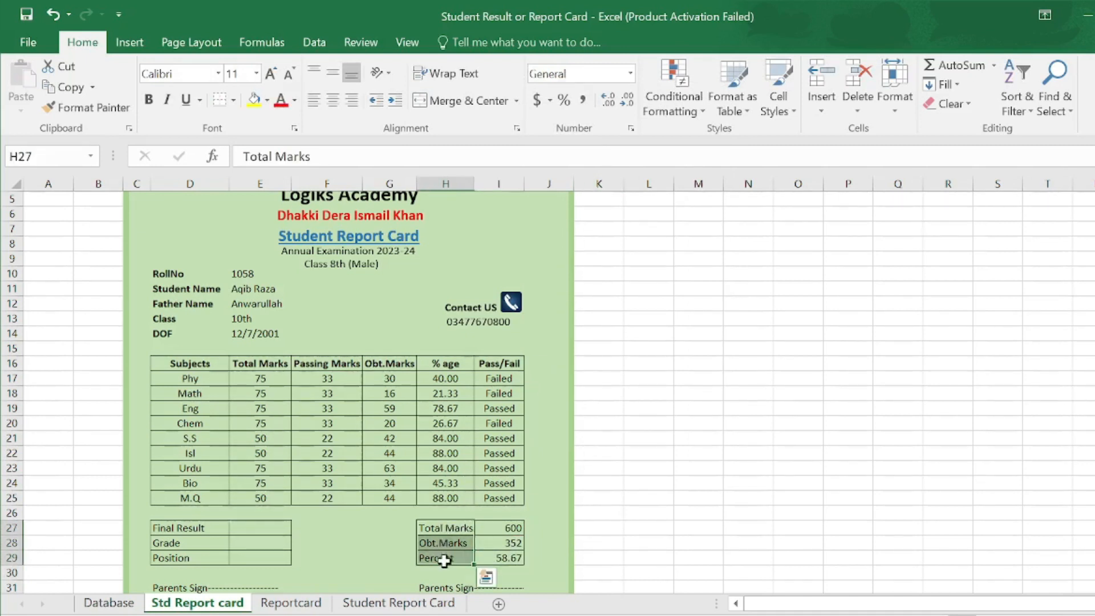
click(149, 101)
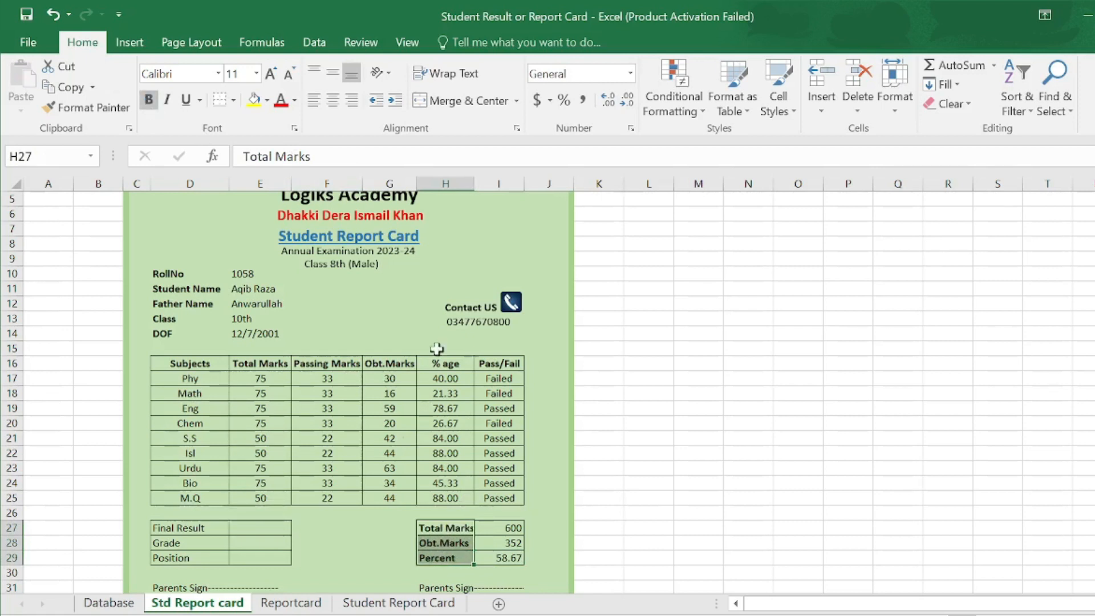
drag(494, 526, 494, 558)
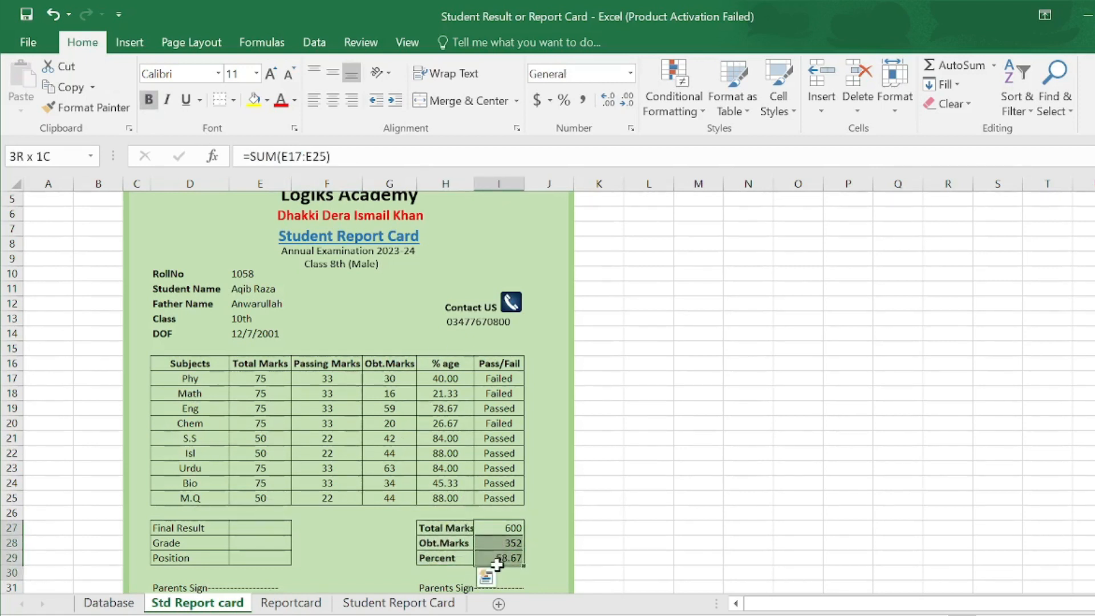
key(alt+h)
- Finish centring the totals, then give Final Result =IF(I29>=60,"Passed","Failed"), showing Failed
key(a)
key(c)
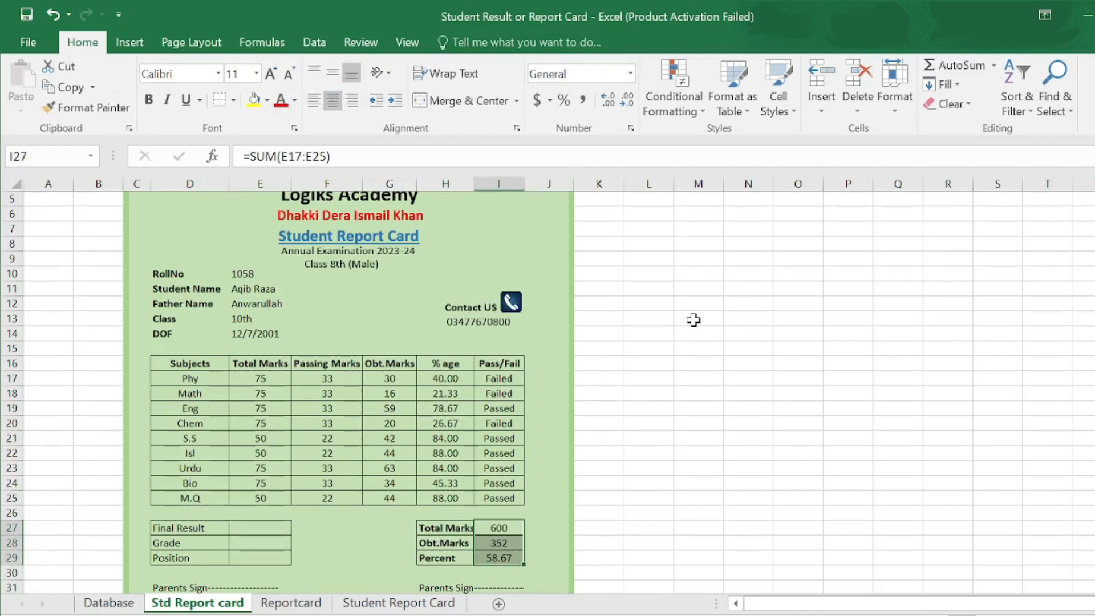
click(255, 527)
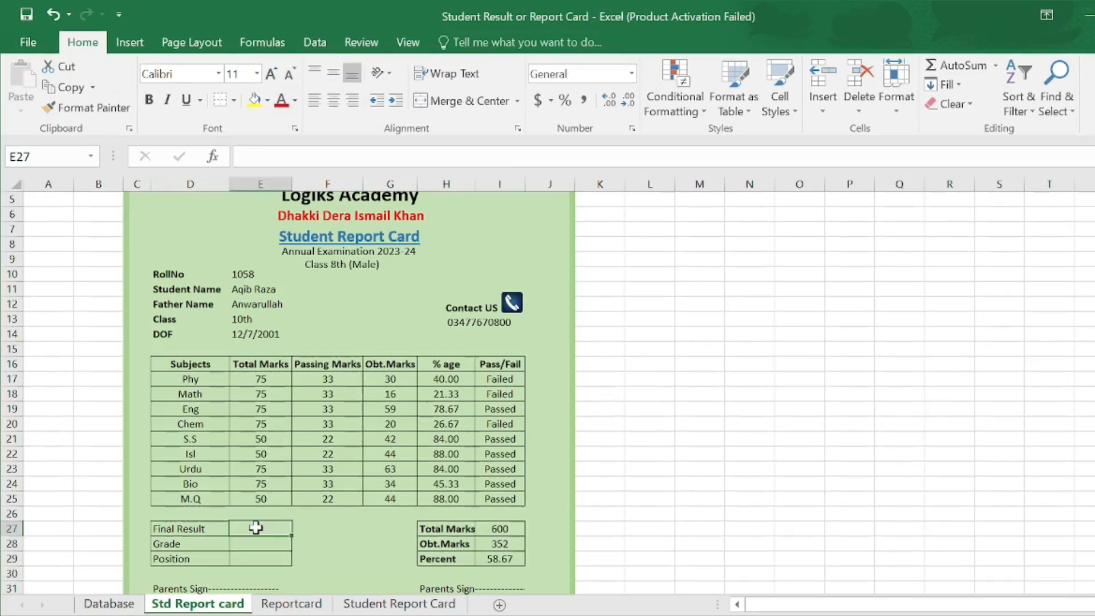
text(=)
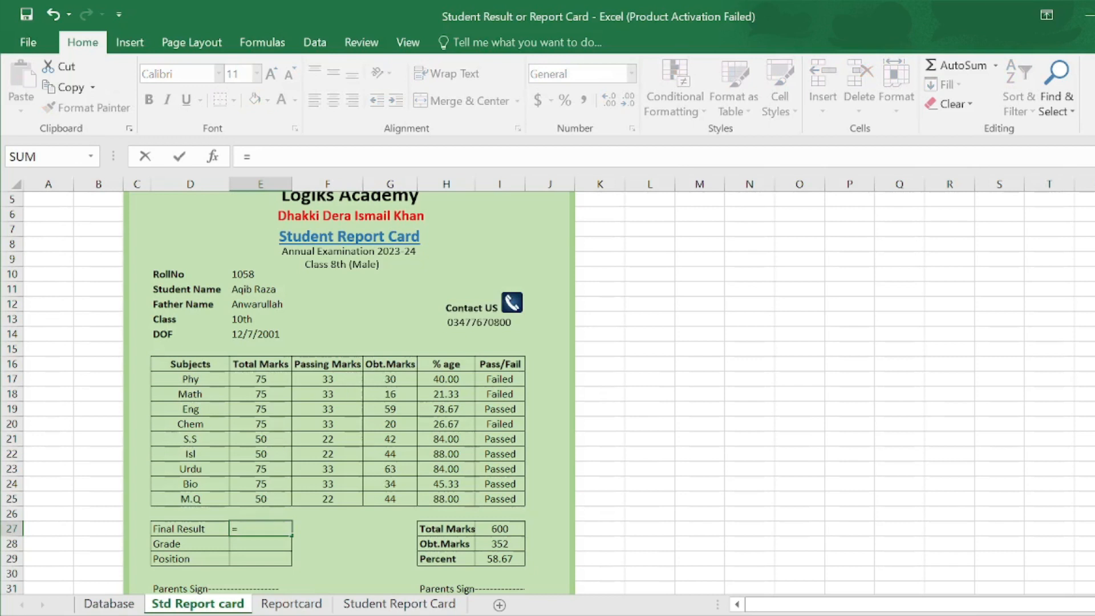
text(if)
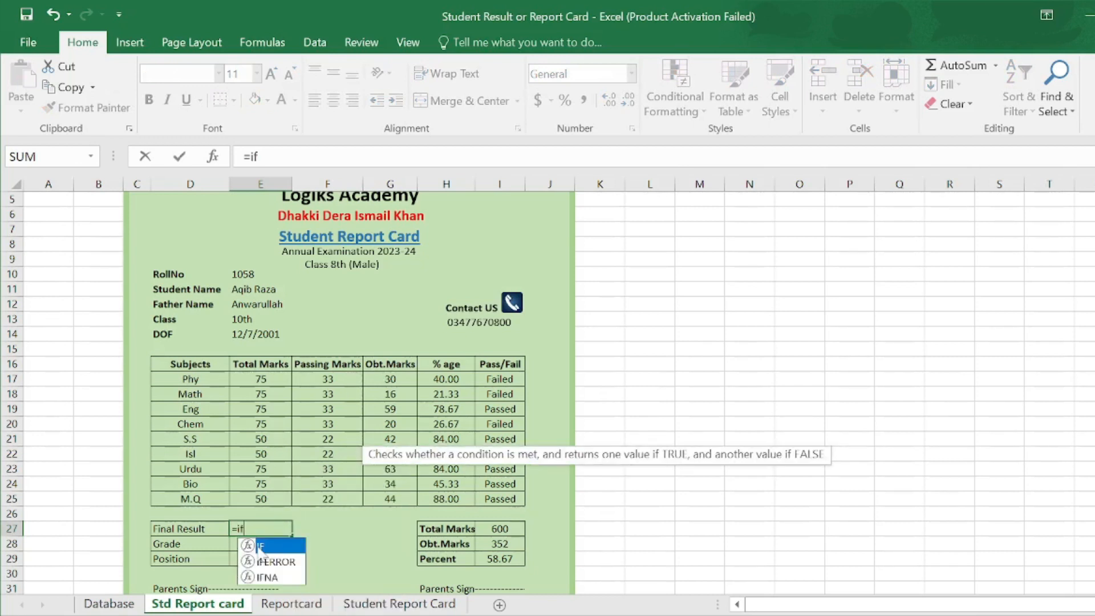
double_click(260, 547)
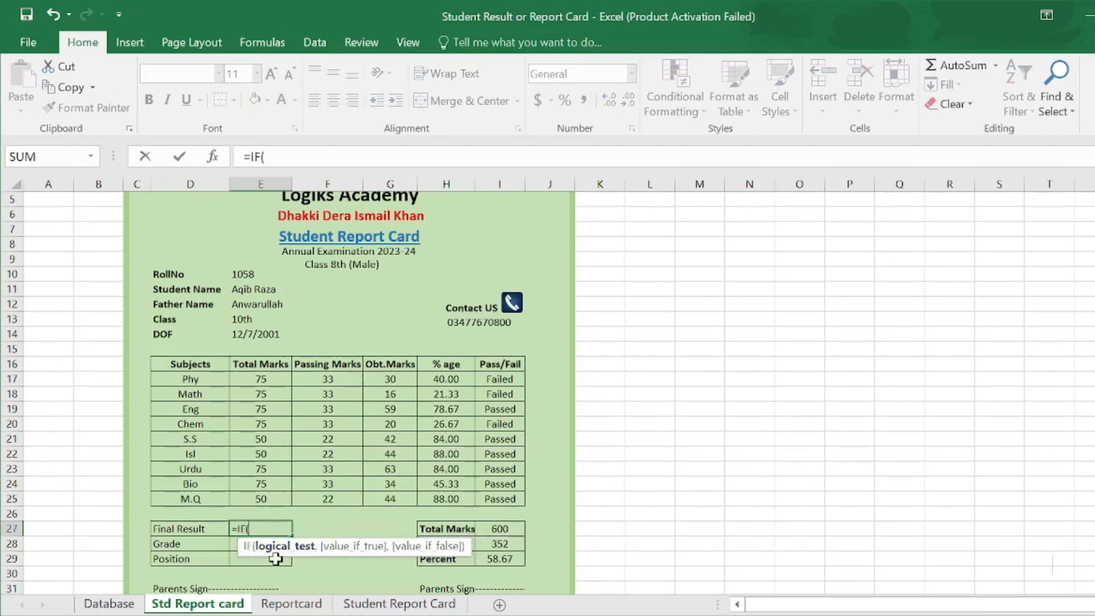
click(498, 560)
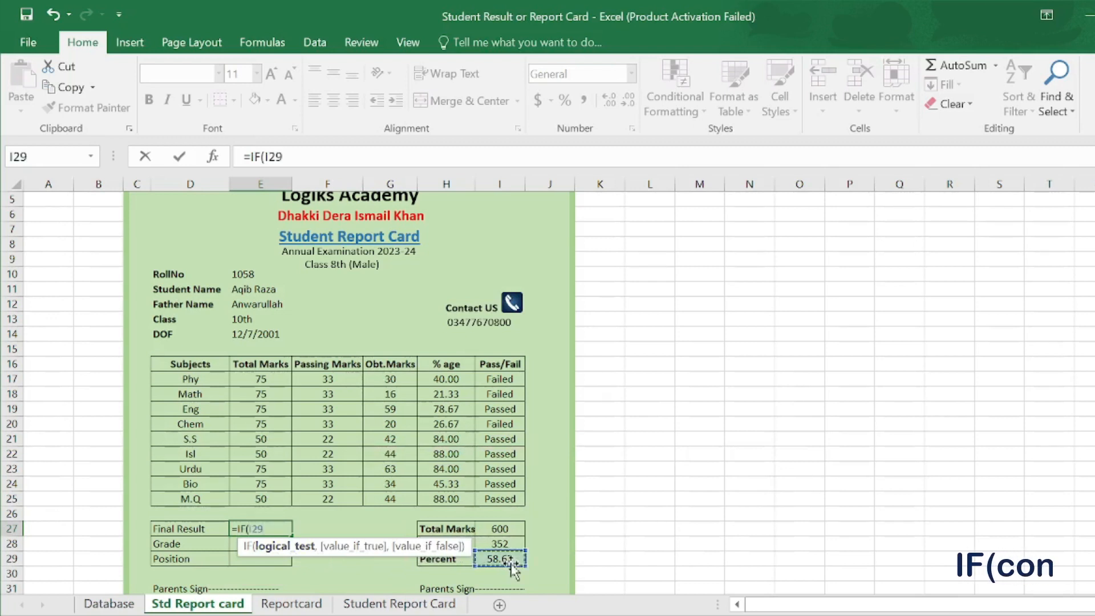
text(>=)
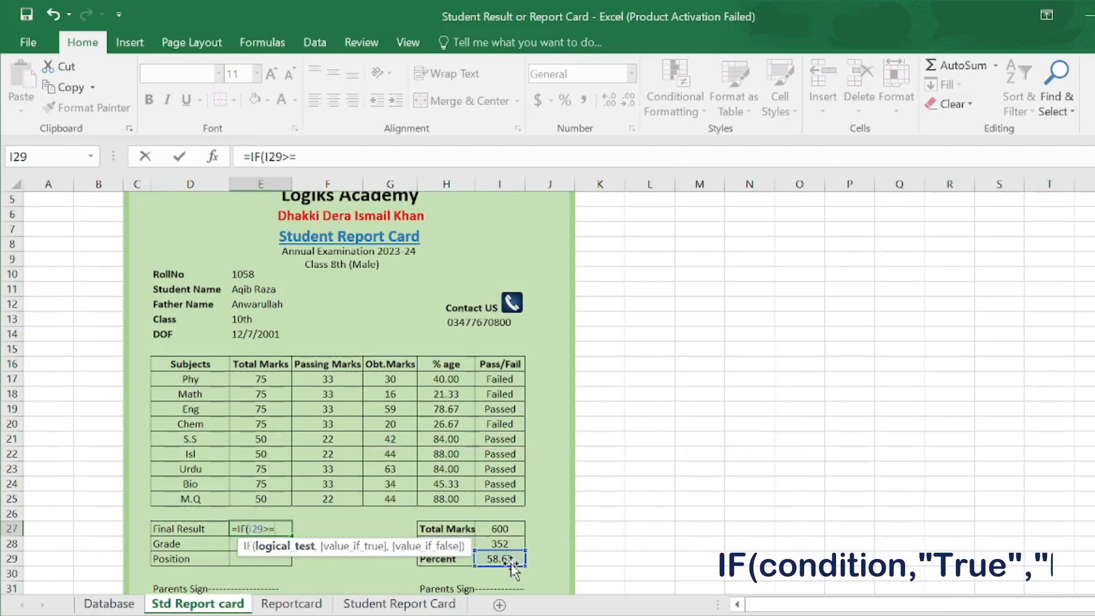
text(60)
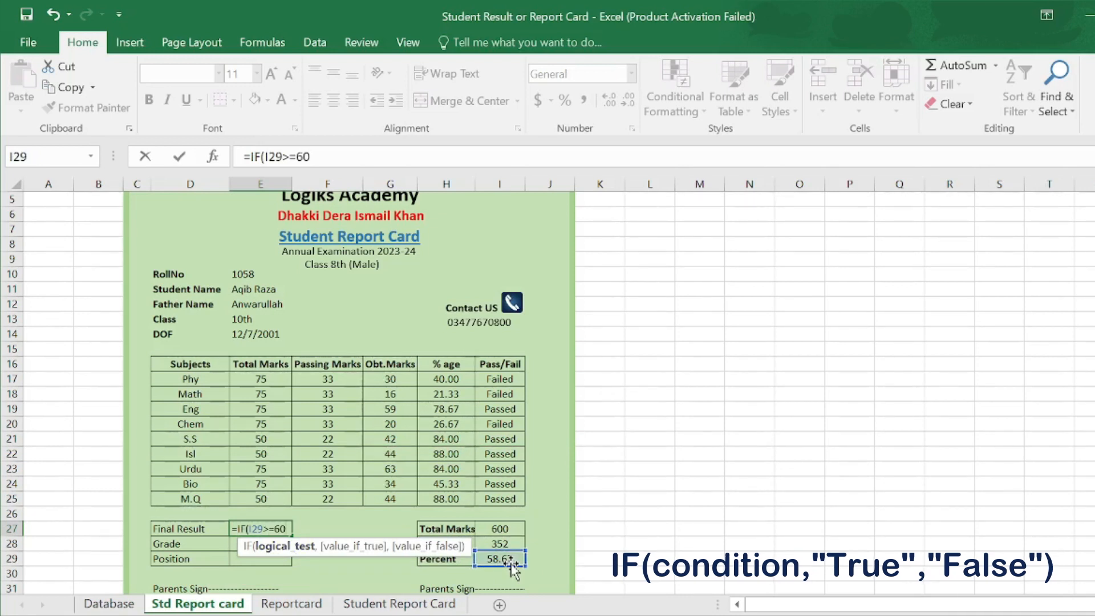
text(,"Passed)
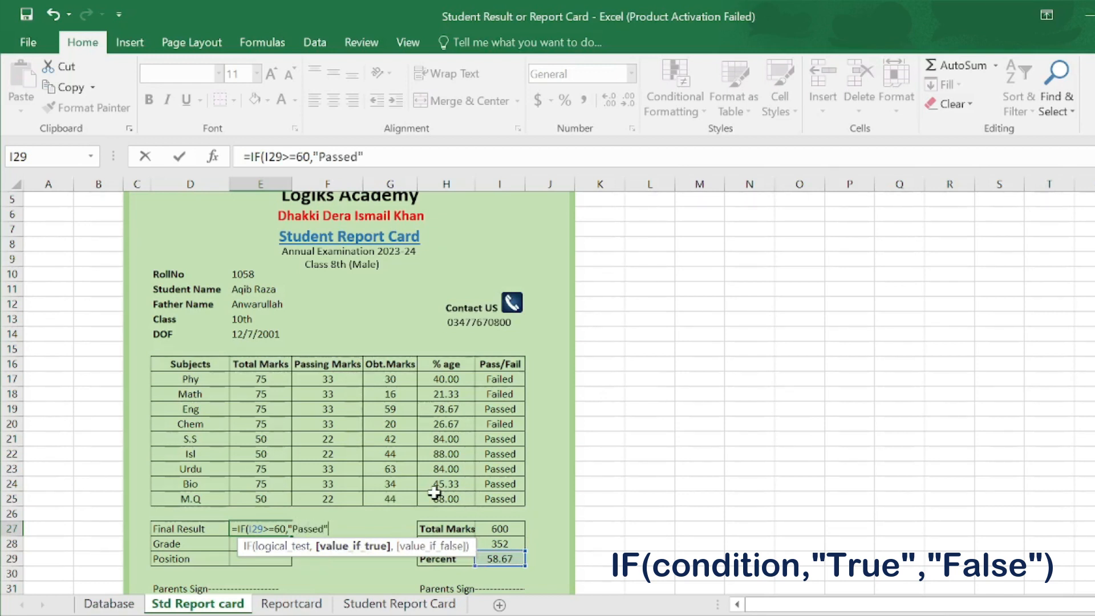
text(,)
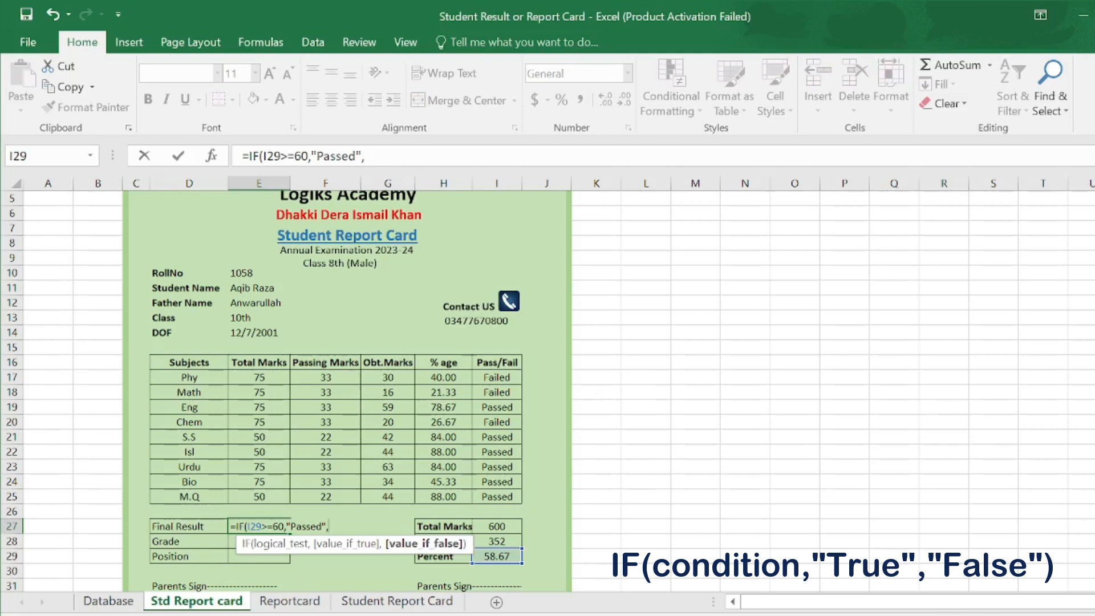
text("Fail)
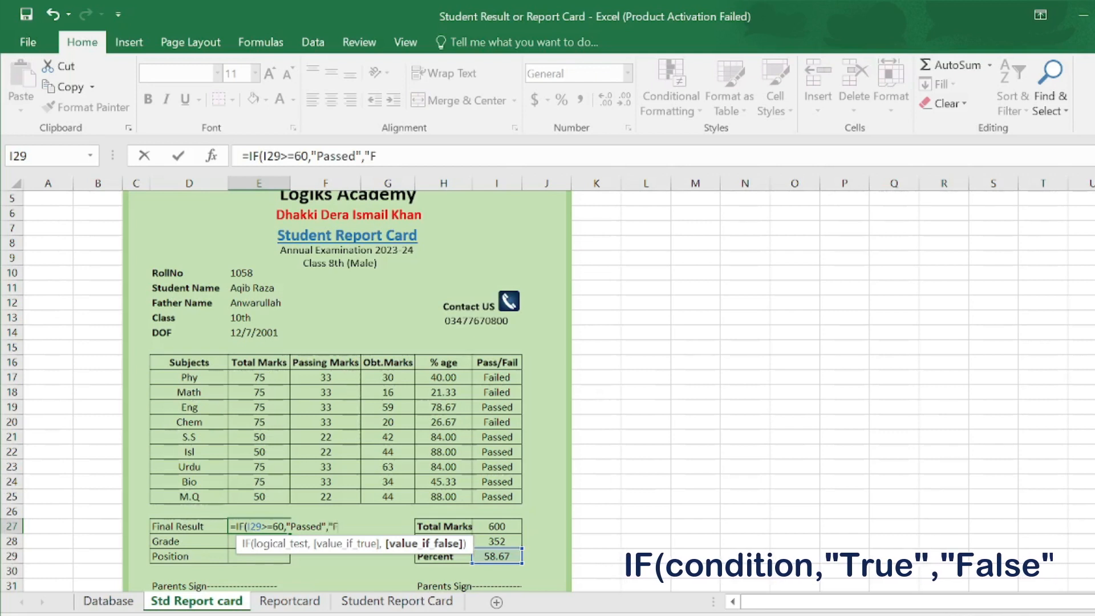
text(ed")
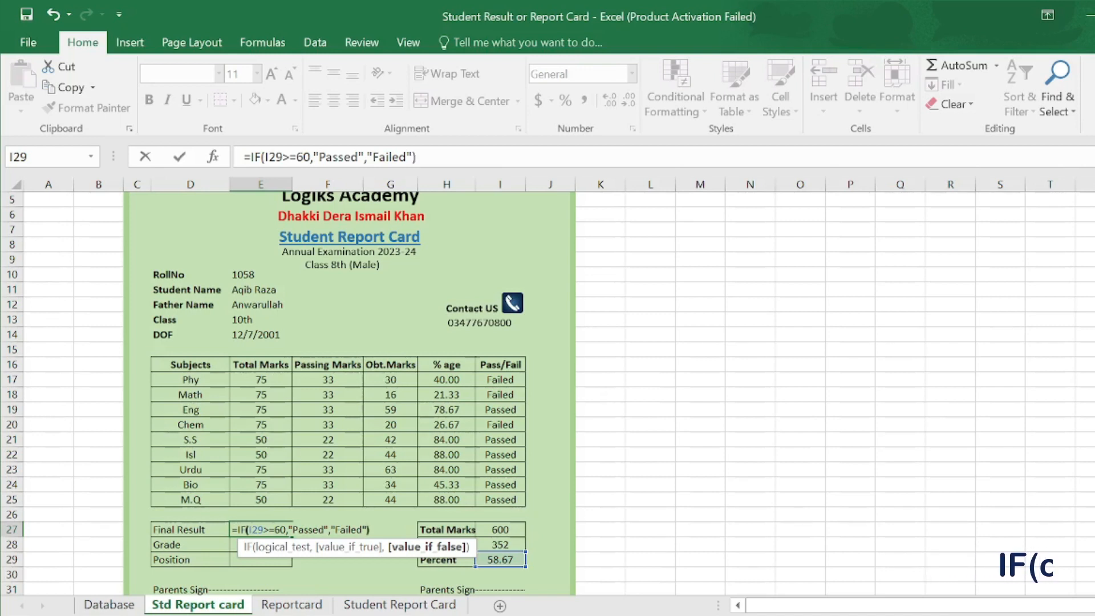
key(Return)
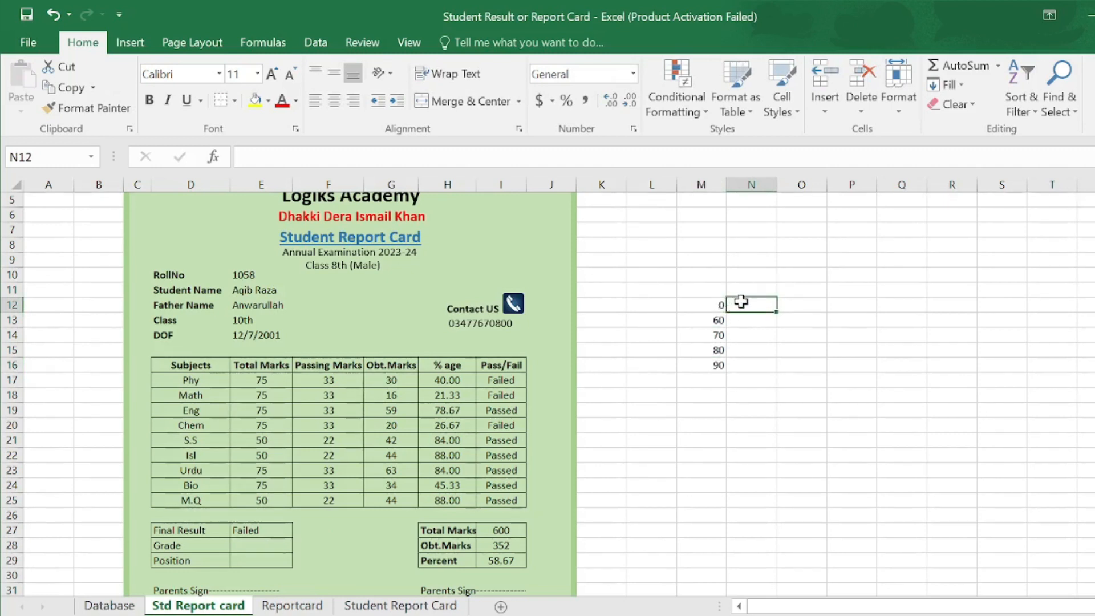
- Type the grade names No Grade, D Grade, C Grade, B Grade and A Grade beside thresholds 0–90
text(No)
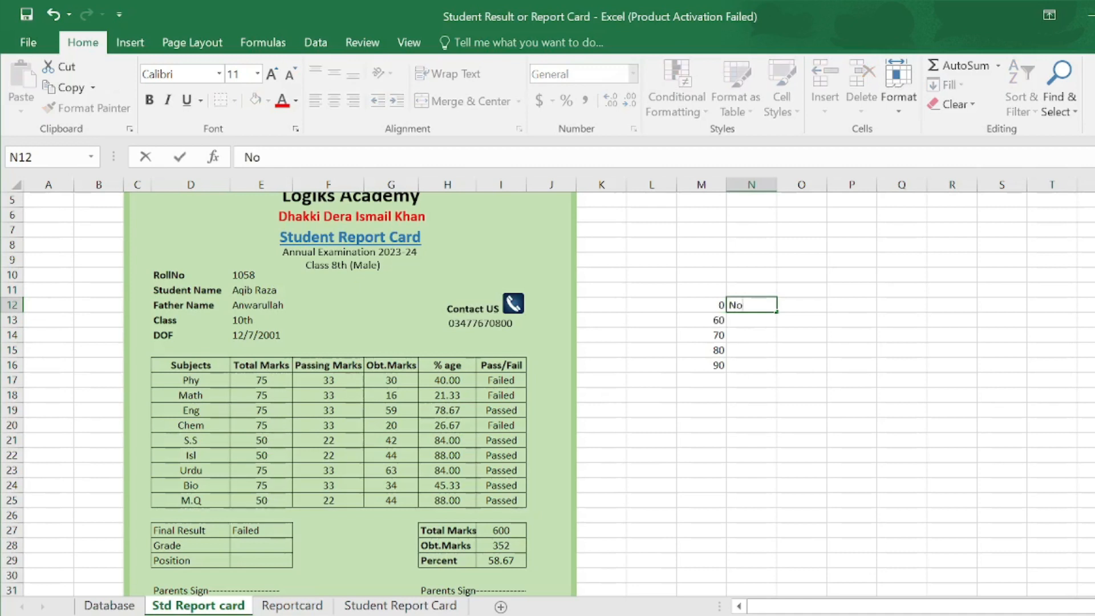
text( Grade)
key(Return)
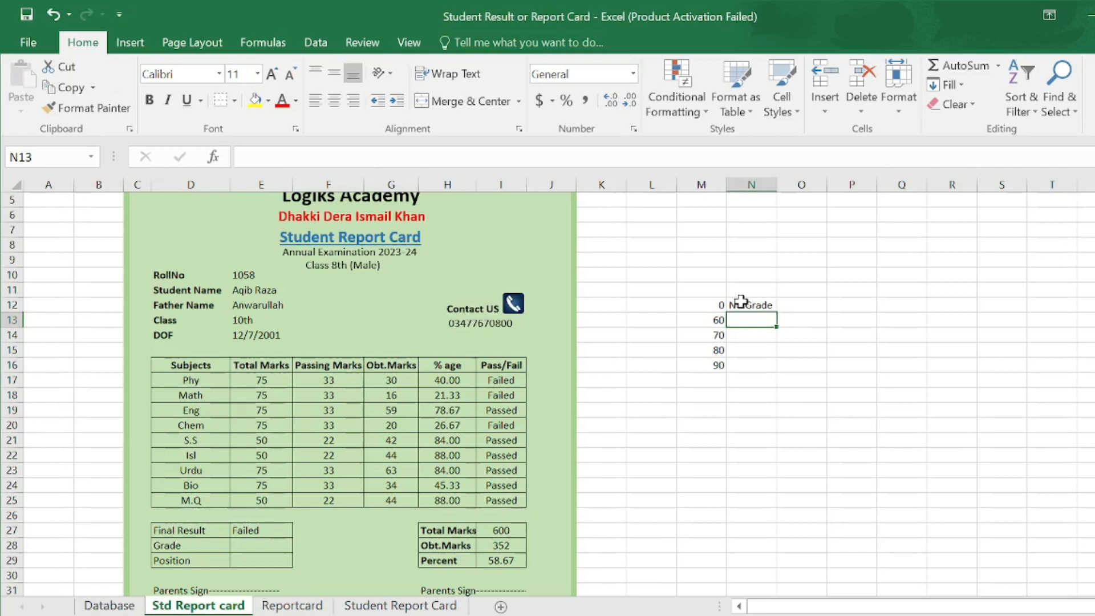
text(D Grad)
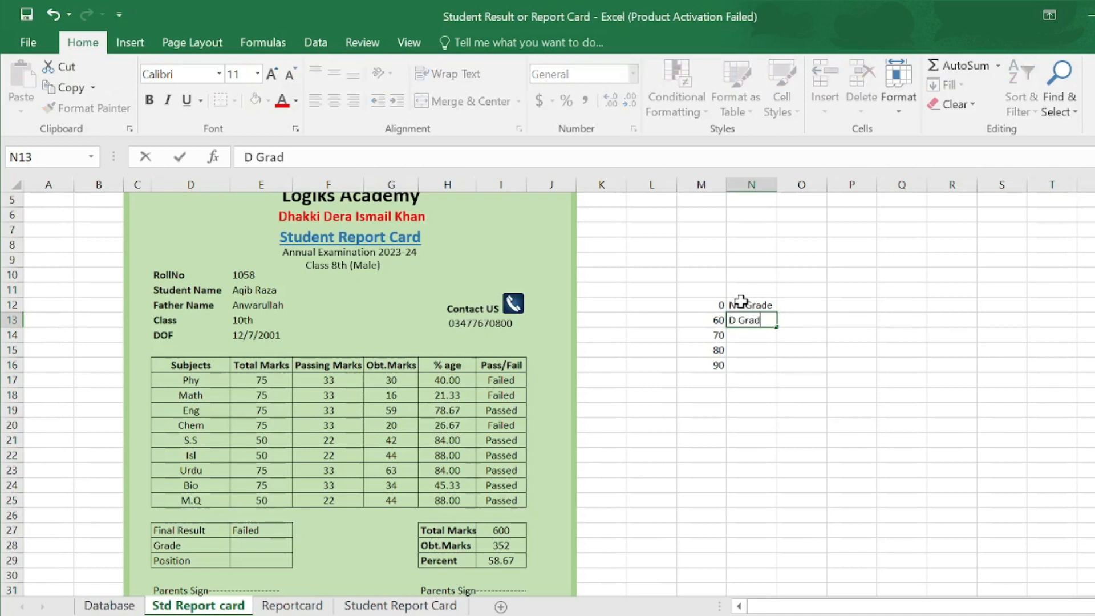
text(e)
key(Return)
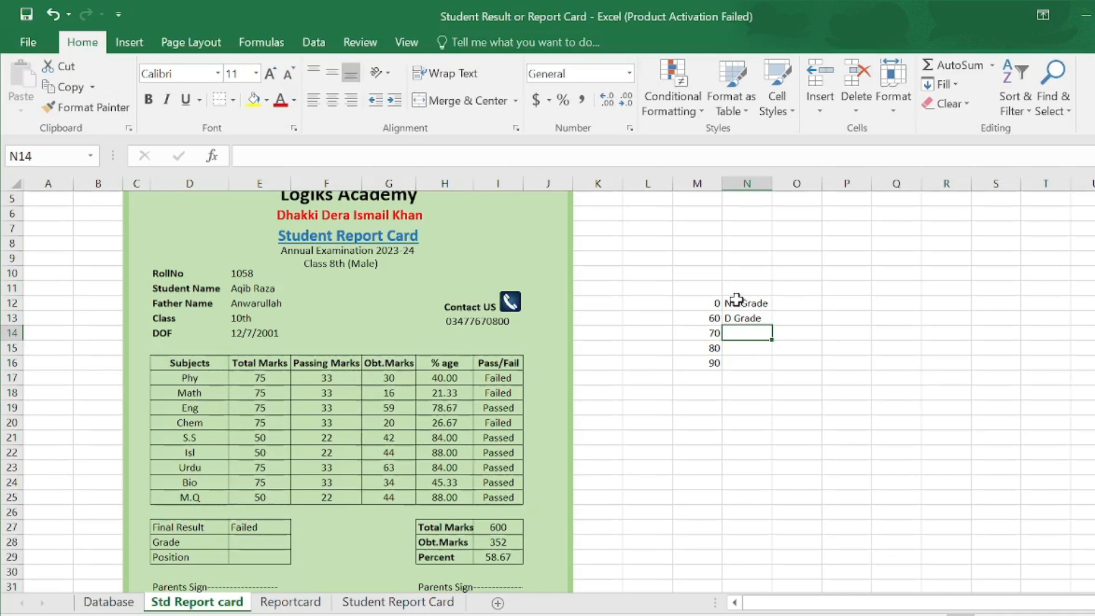
text(C Grade)
key(Return)
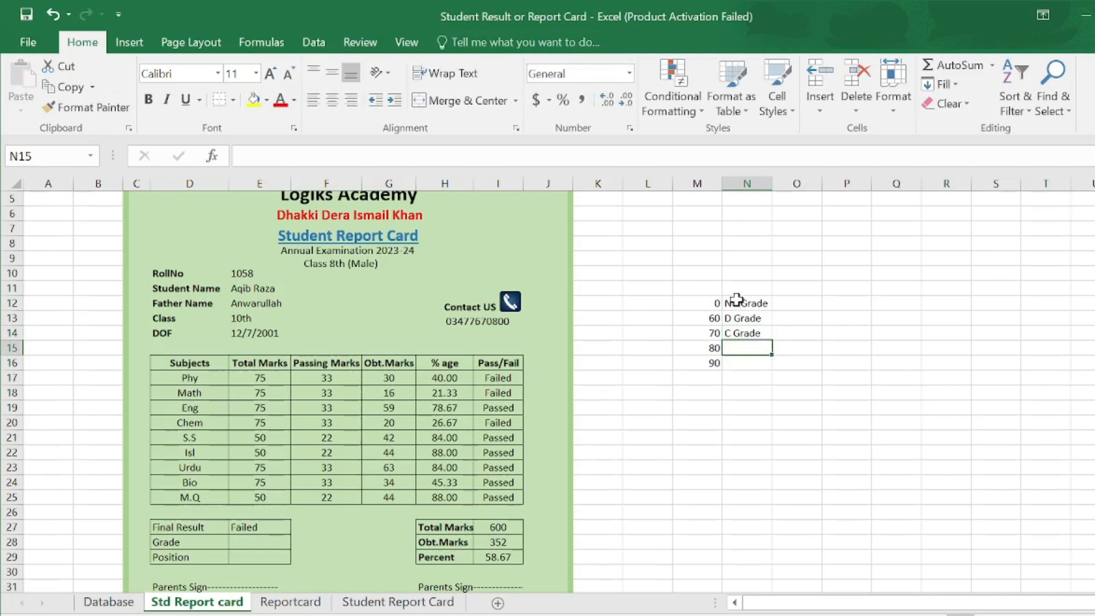
text(B Grade)
key(Return)
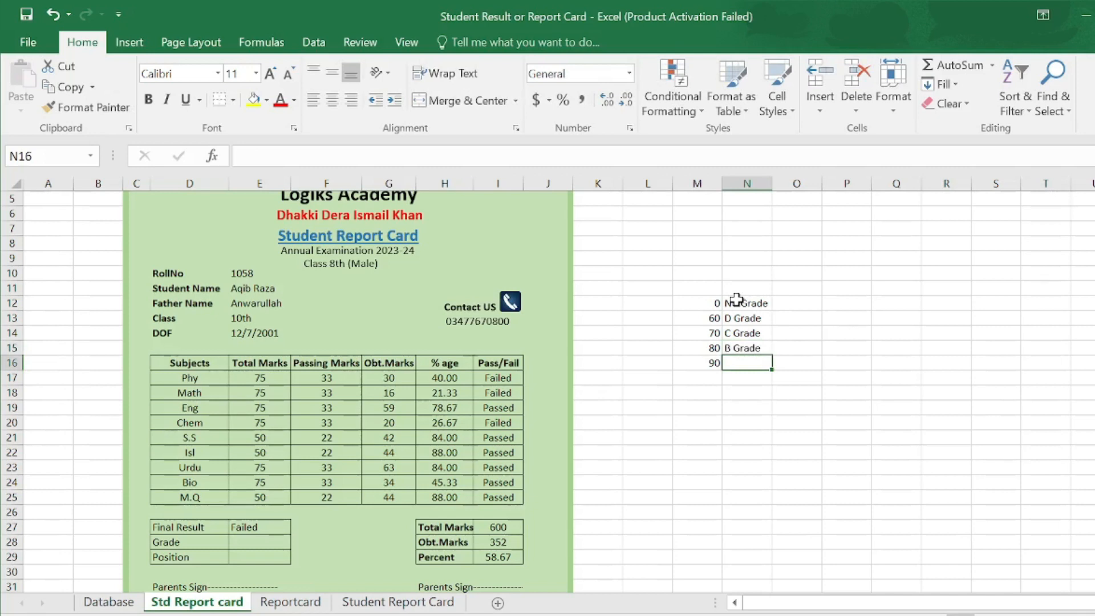
text(A g)
key(BackSpace)
text(Grade)
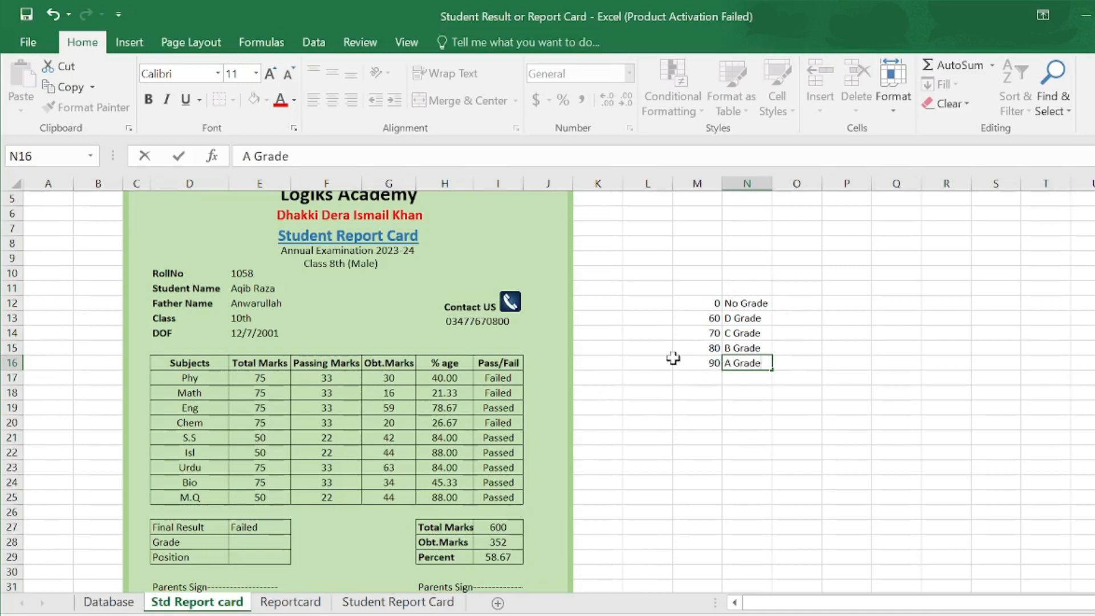
click(258, 543)
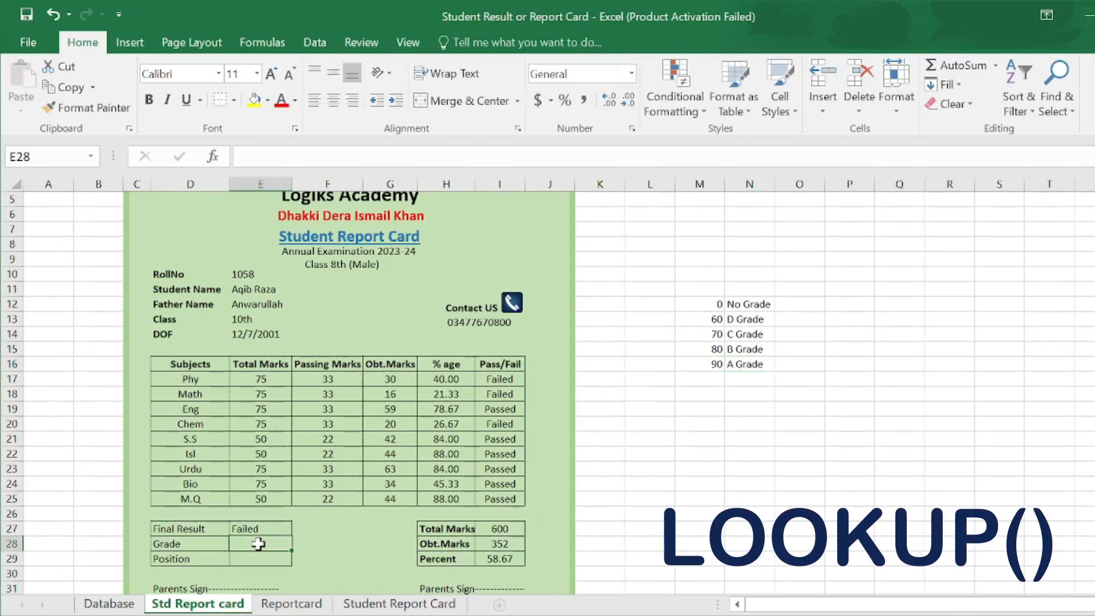
- Enter =LOOKUP(I29,M12:M16,N12:N16) in the Grade cell, returning No Grade for 58.67
text(=l)
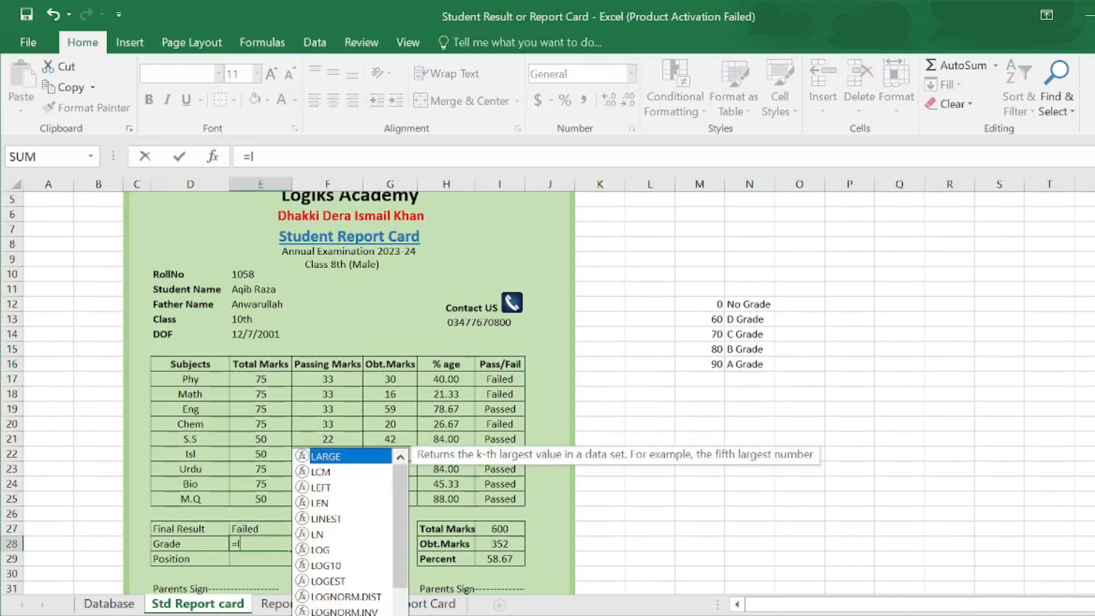
text(ookup)
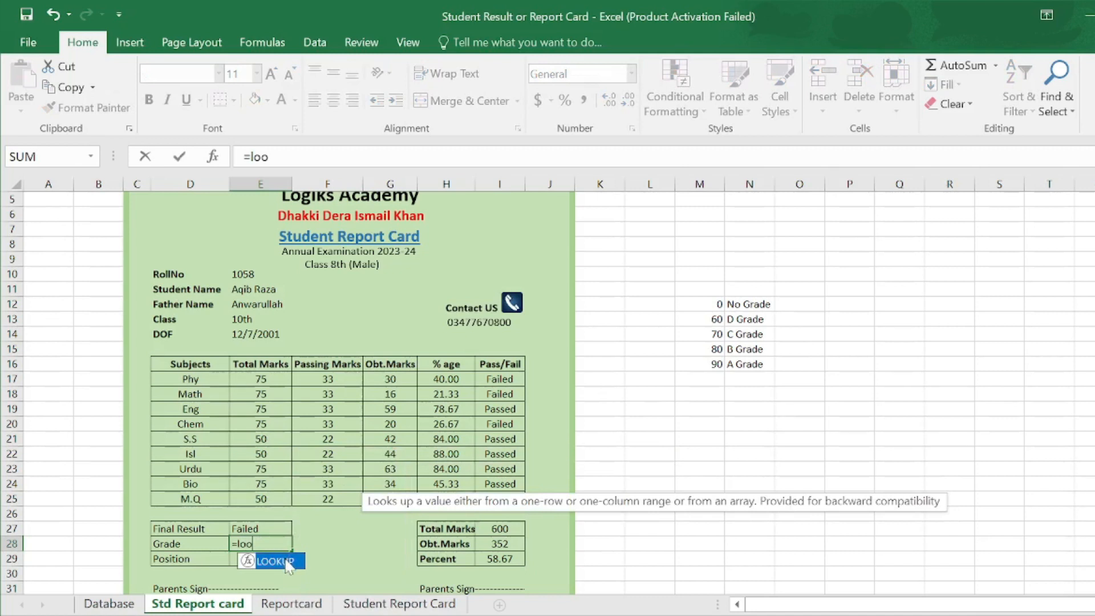
key(Tab)
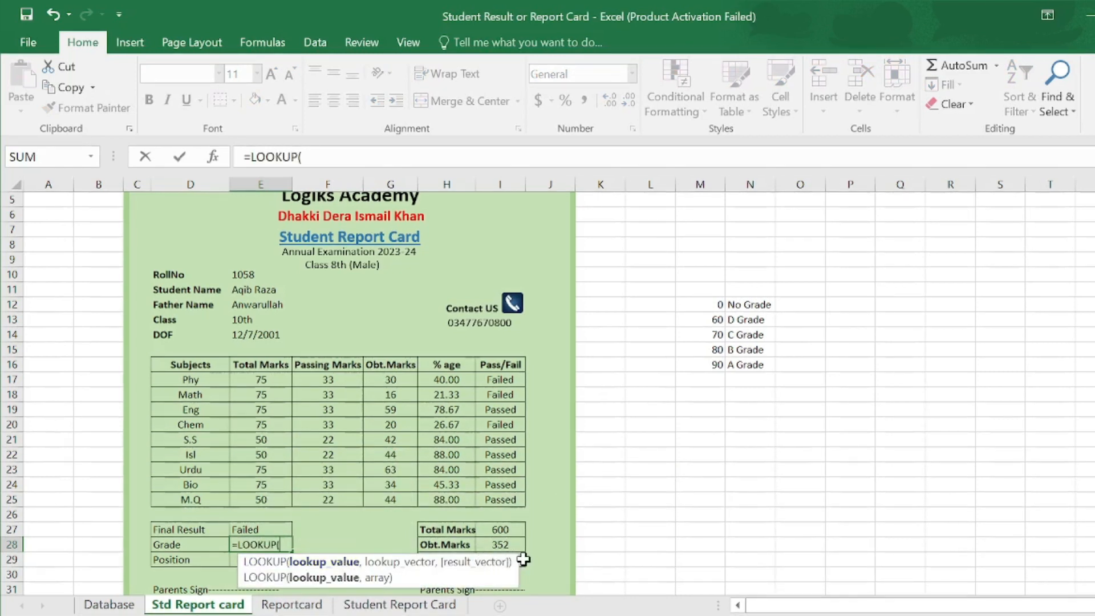
click(523, 559)
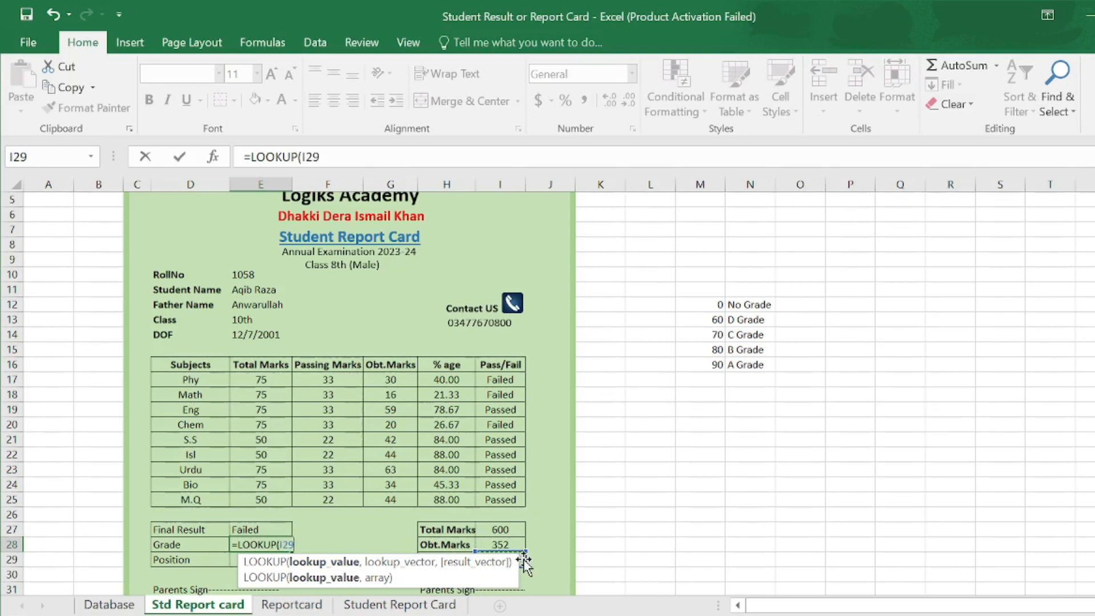
text(,)
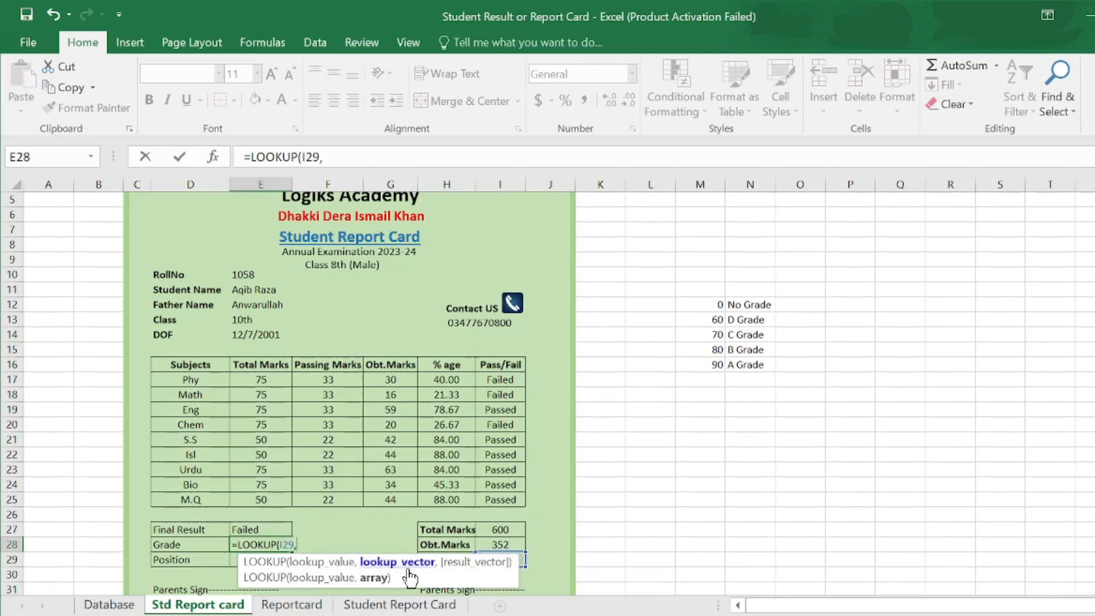
drag(706, 304, 707, 357)
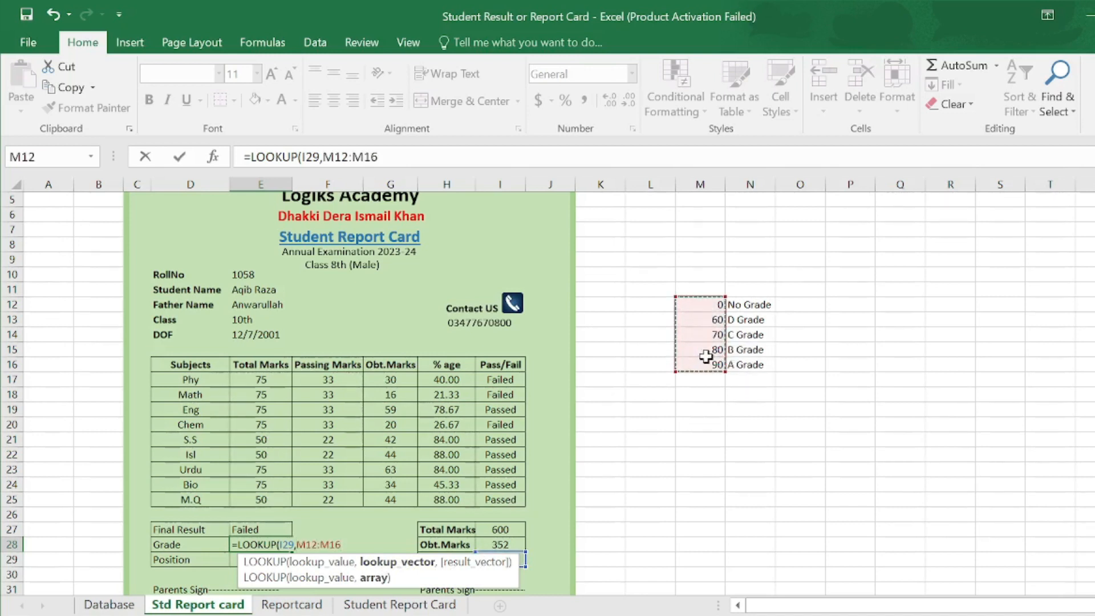
text(,)
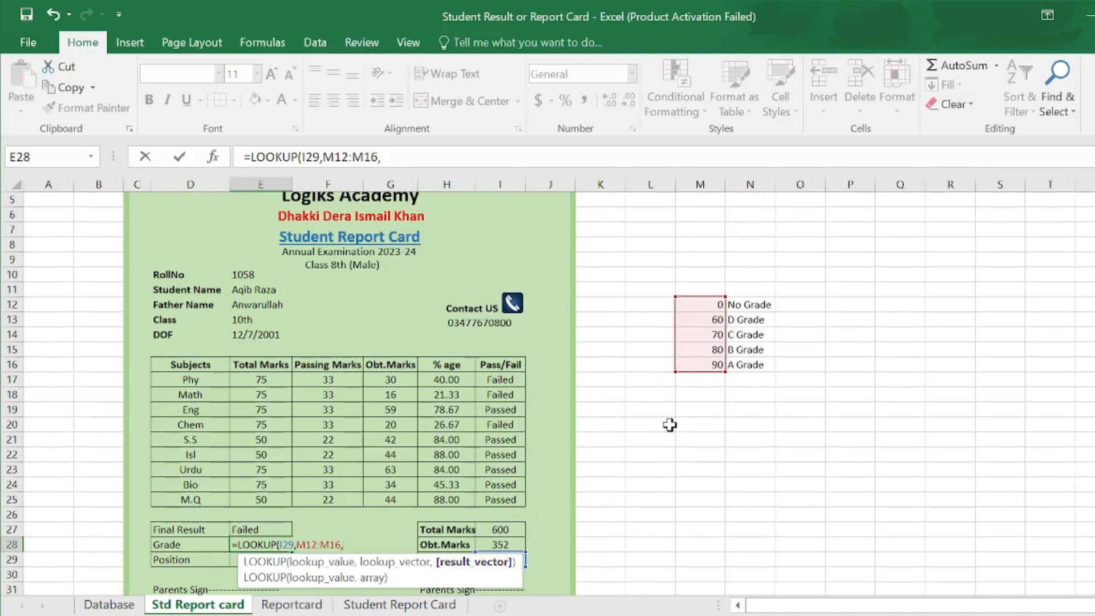
click(741, 307)
drag(740, 306, 754, 372)
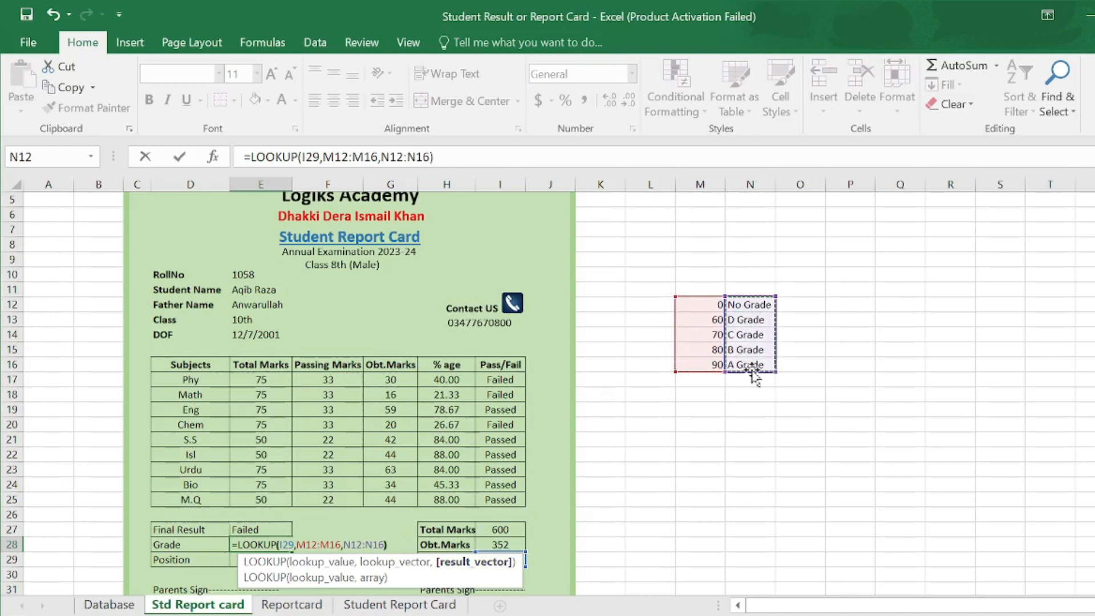
key(Return)
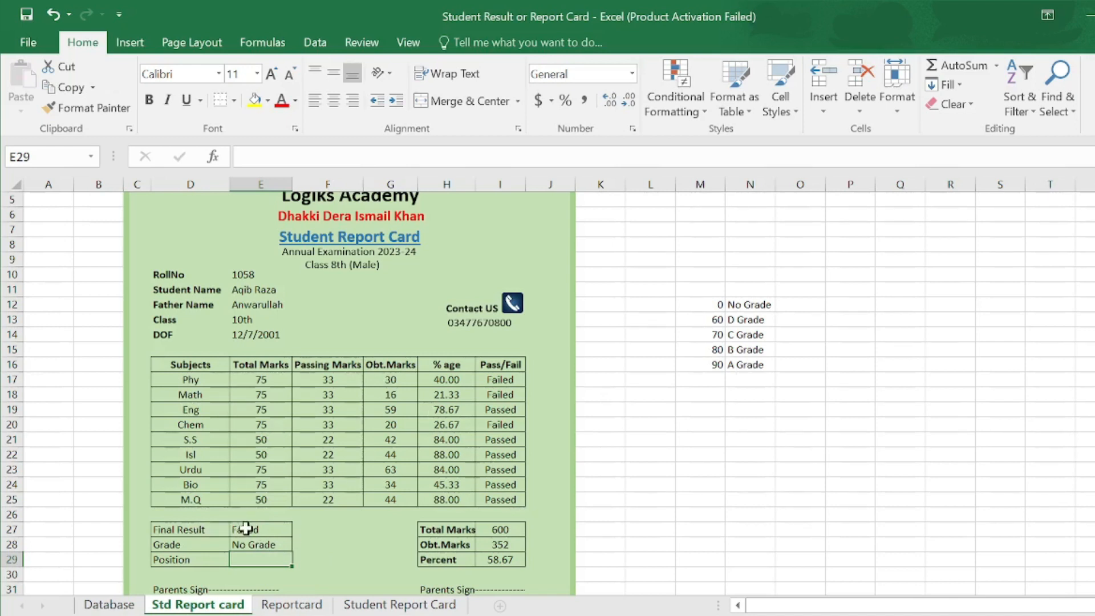
- Pick roll number 1053, then 1055, from the RollNo dropdown list
click(261, 280)
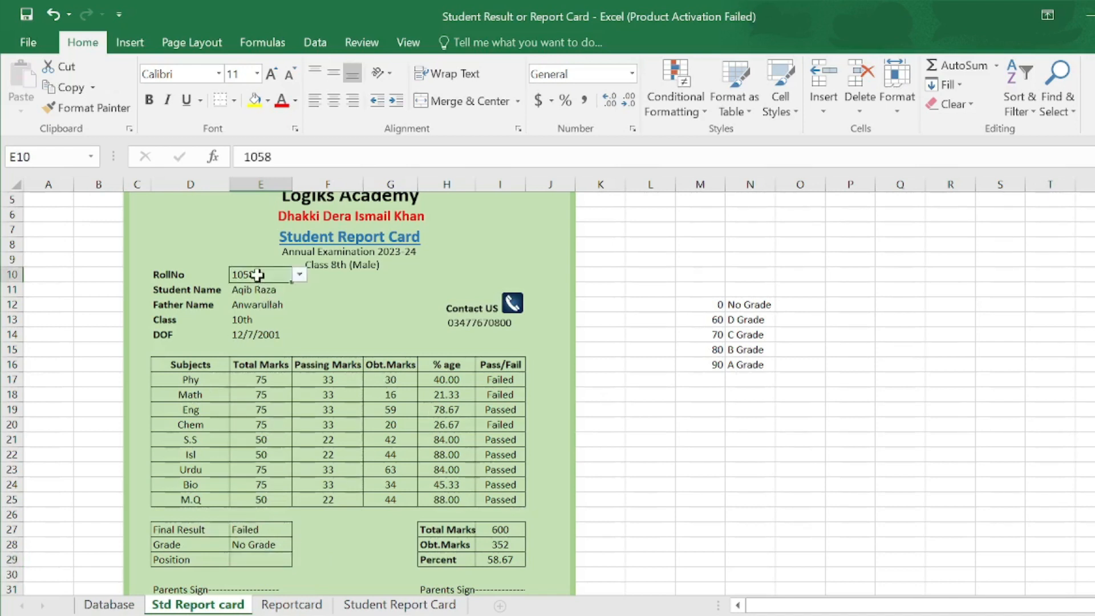
click(300, 275)
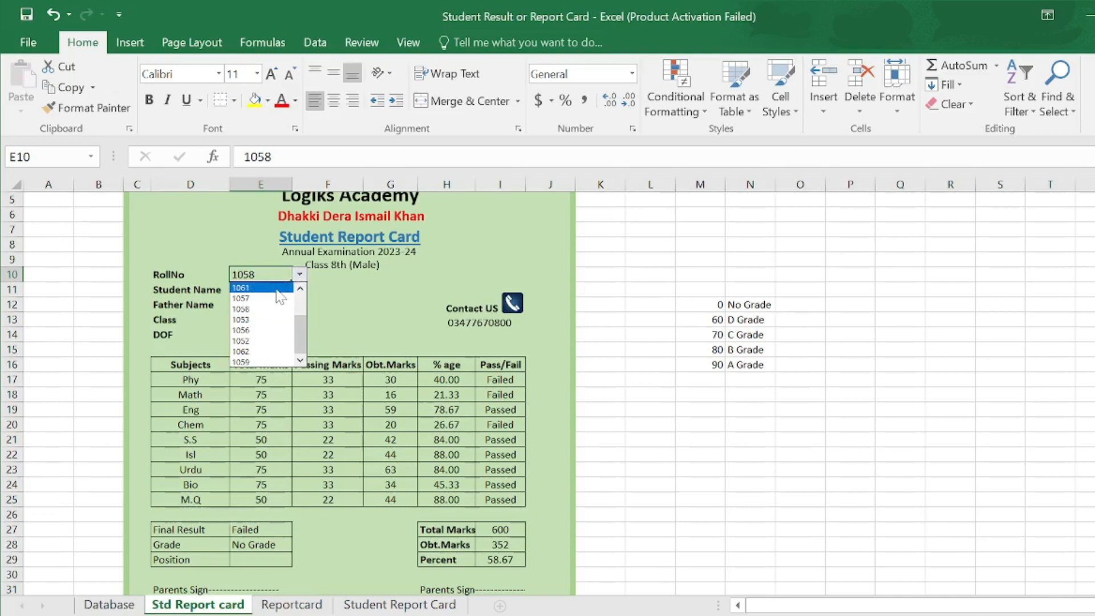
click(264, 320)
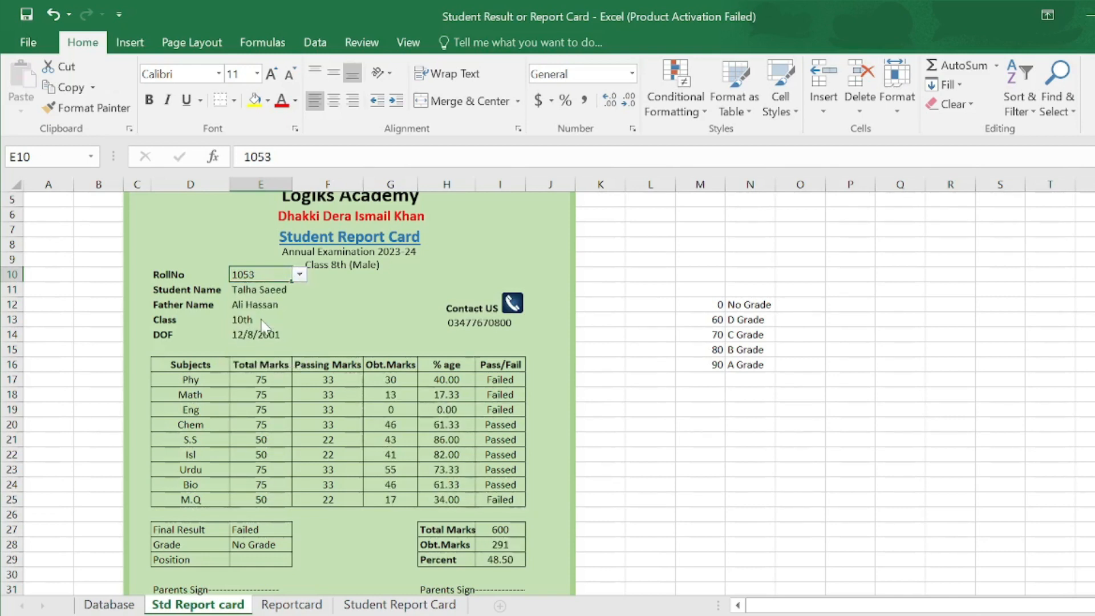
click(300, 274)
scroll(298, 305, up, 4)
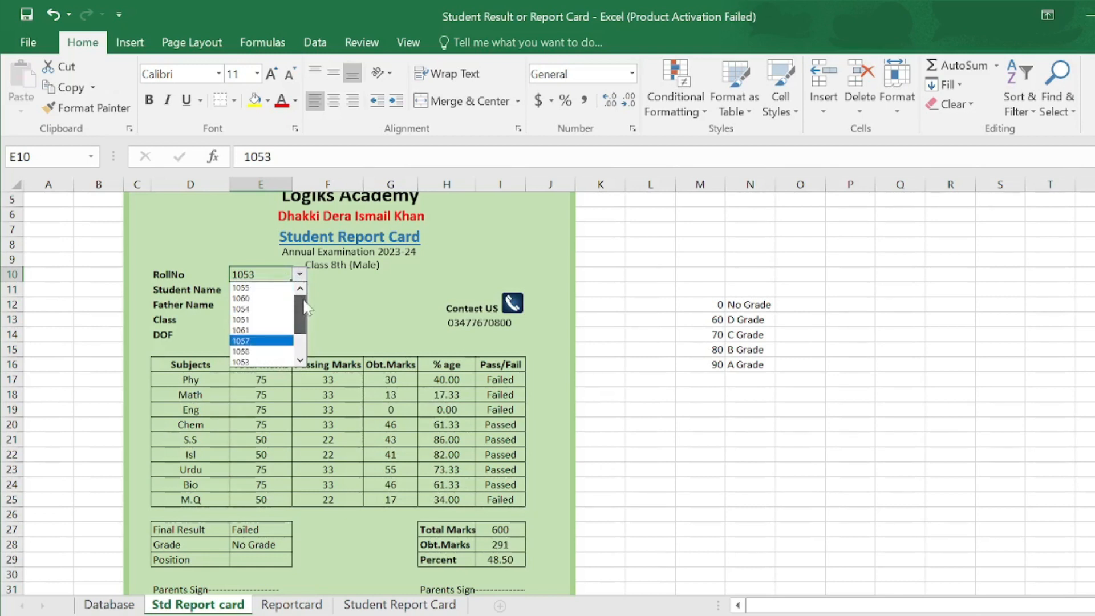
click(260, 288)
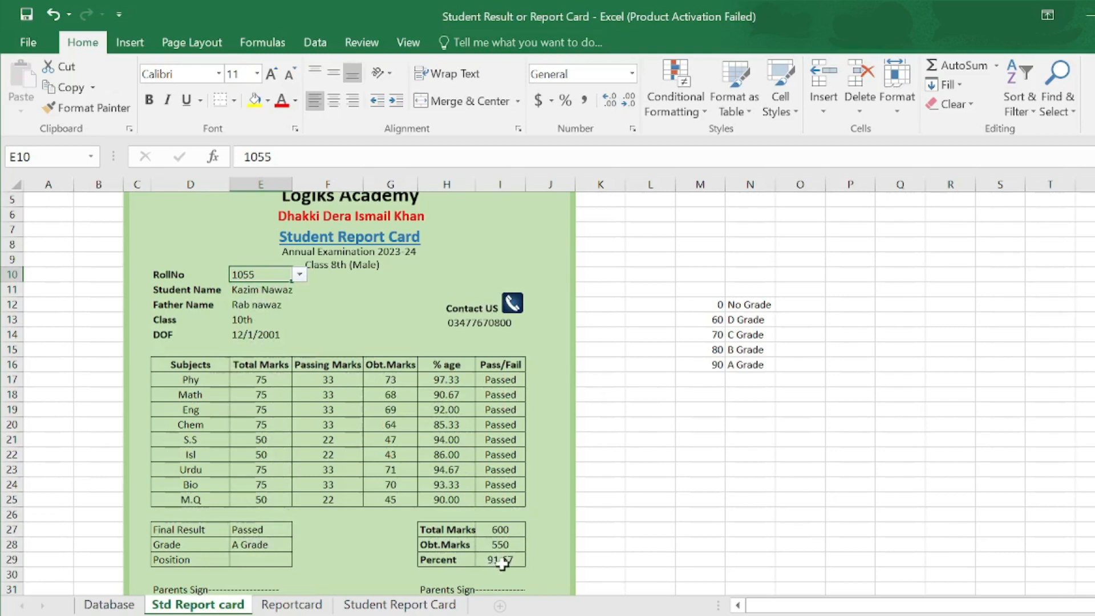
click(247, 562)
- Start a VLOOKUP in the Position cell using $E$10 as the lookup value
text(=)
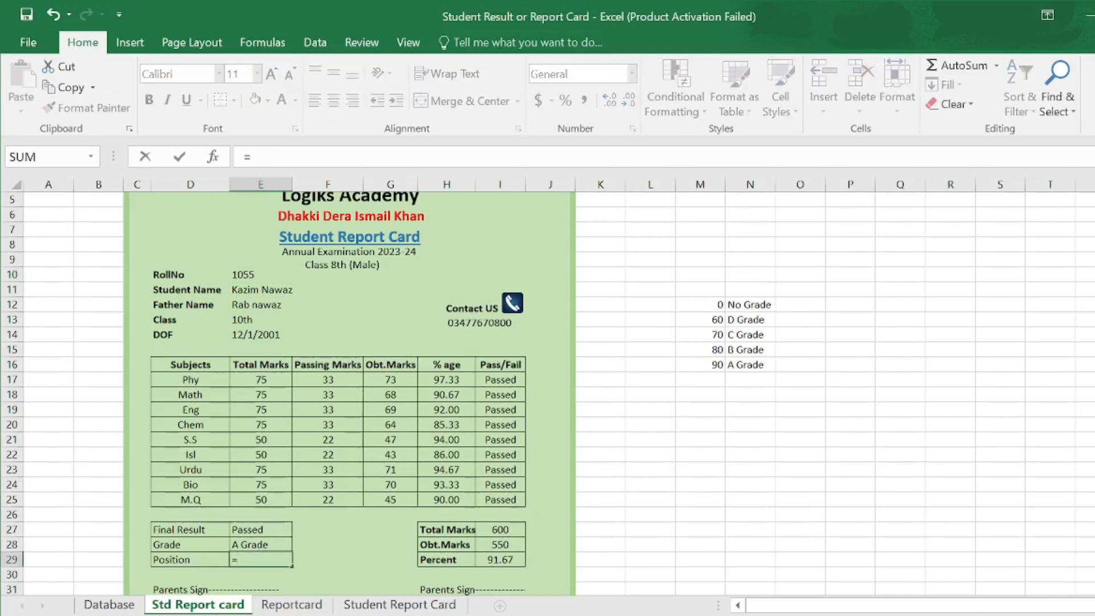
text(vloo)
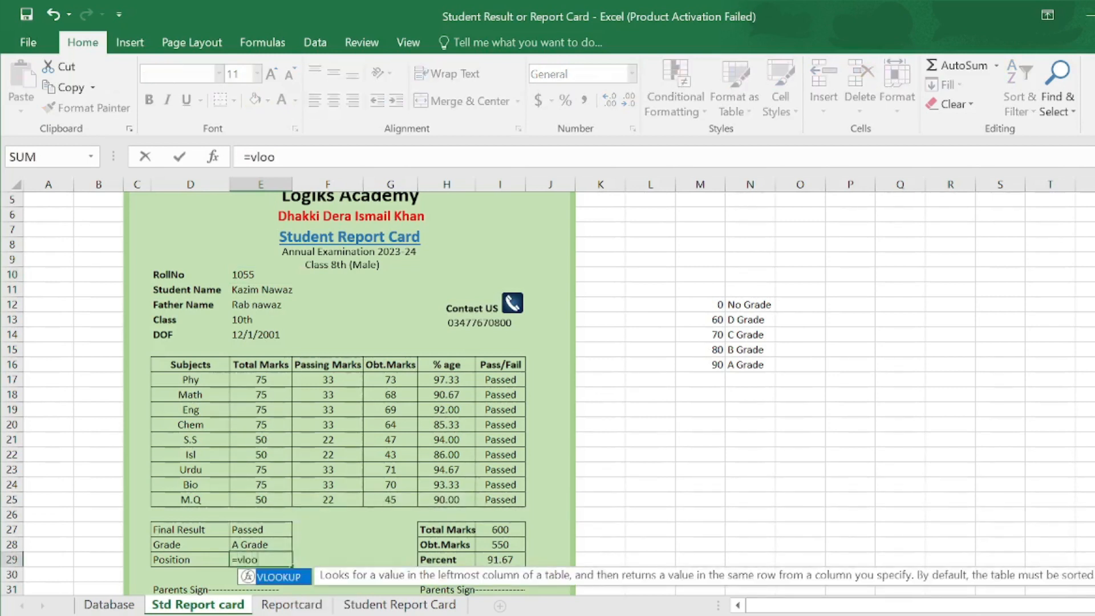
double_click(280, 578)
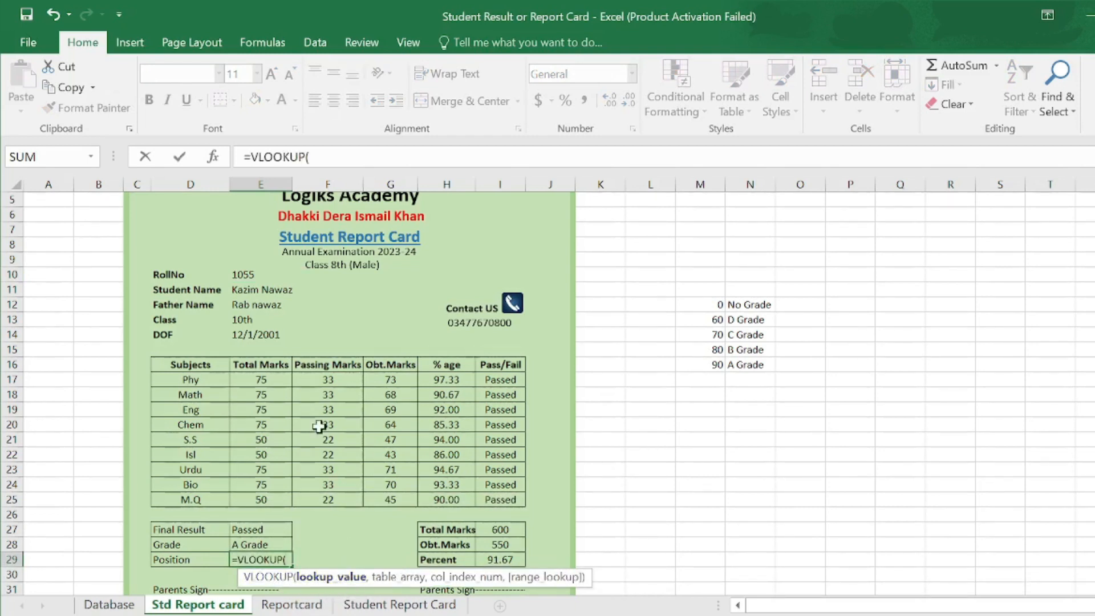
click(249, 274)
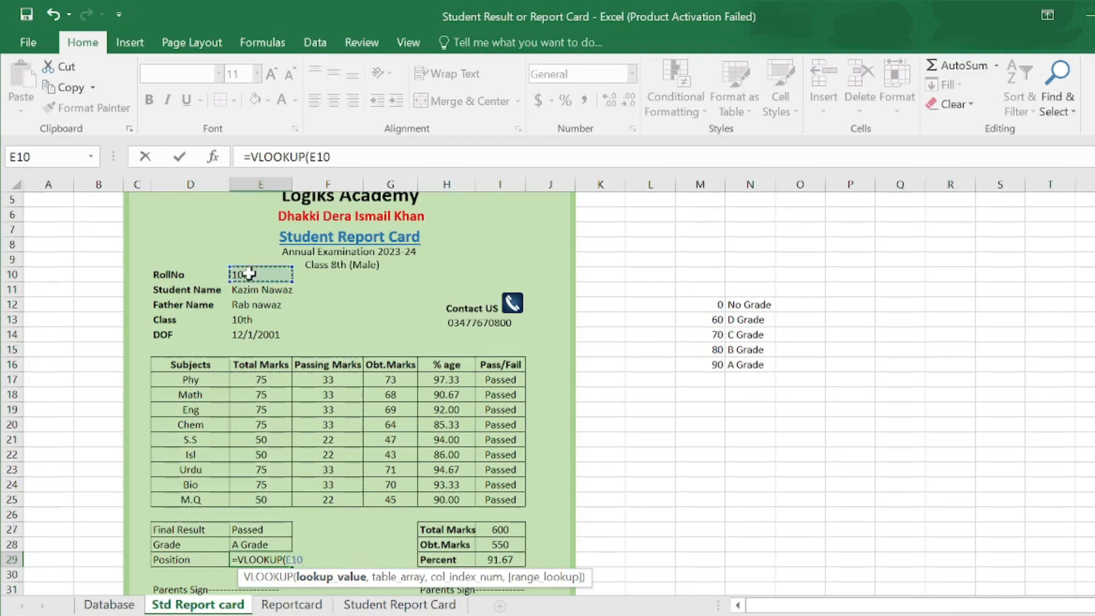
key(F4)
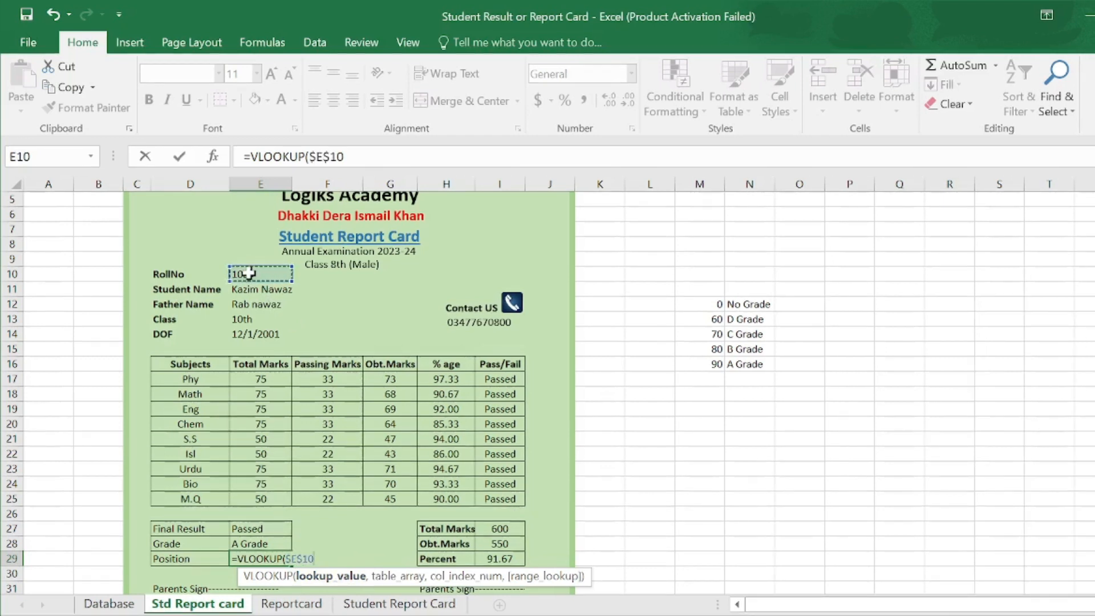
text(,)
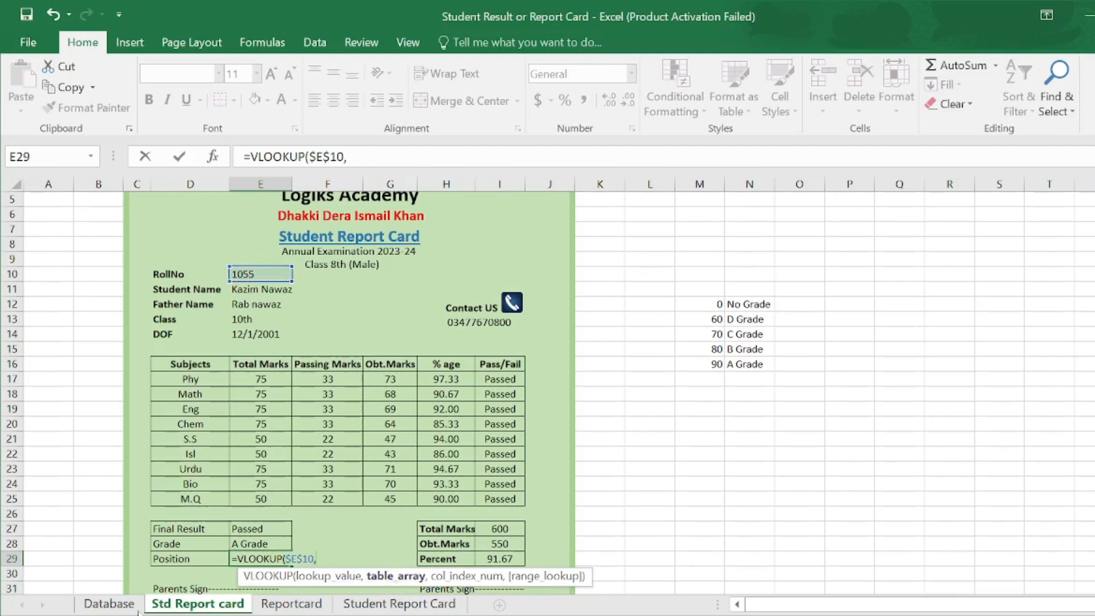
- Complete it with table Database!$B$7:$S$18, column 18 and exact match 0
click(121, 609)
drag(88, 346, 1056, 524)
key(F4)
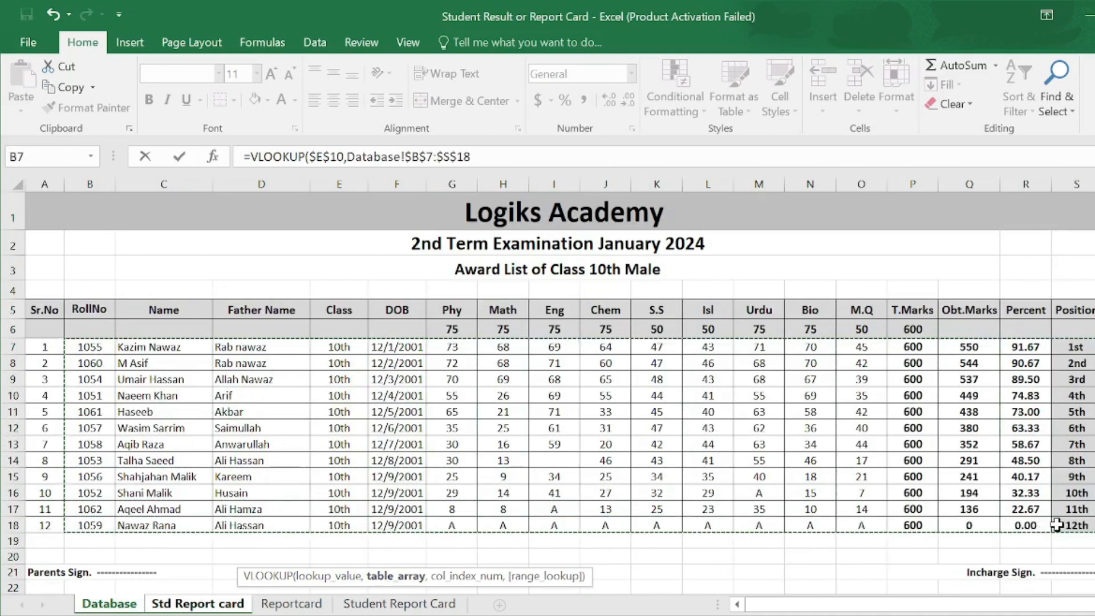
text(,)
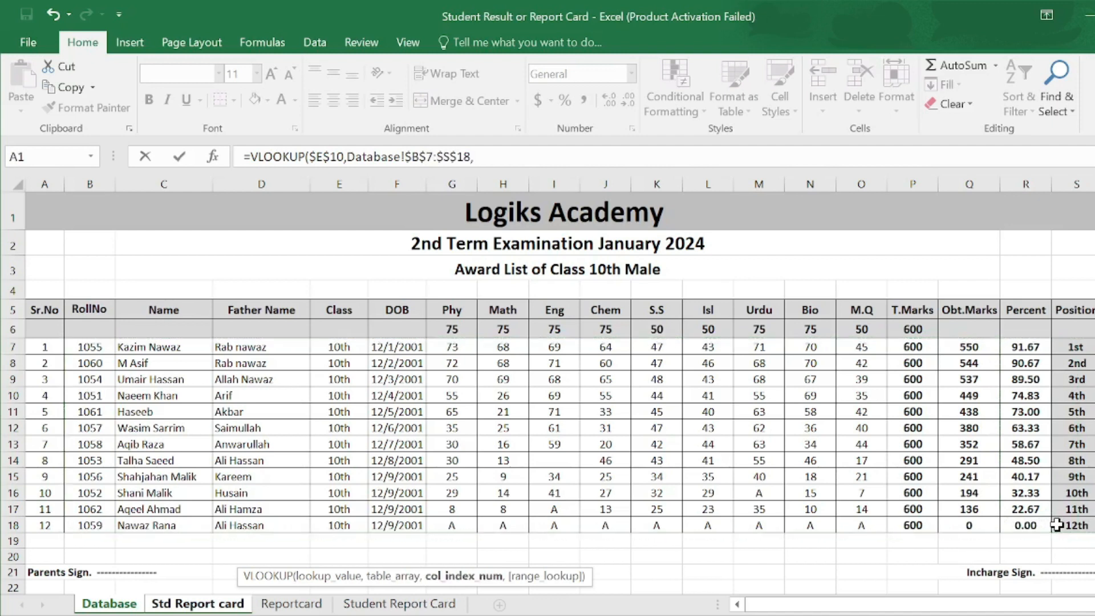
click(218, 608)
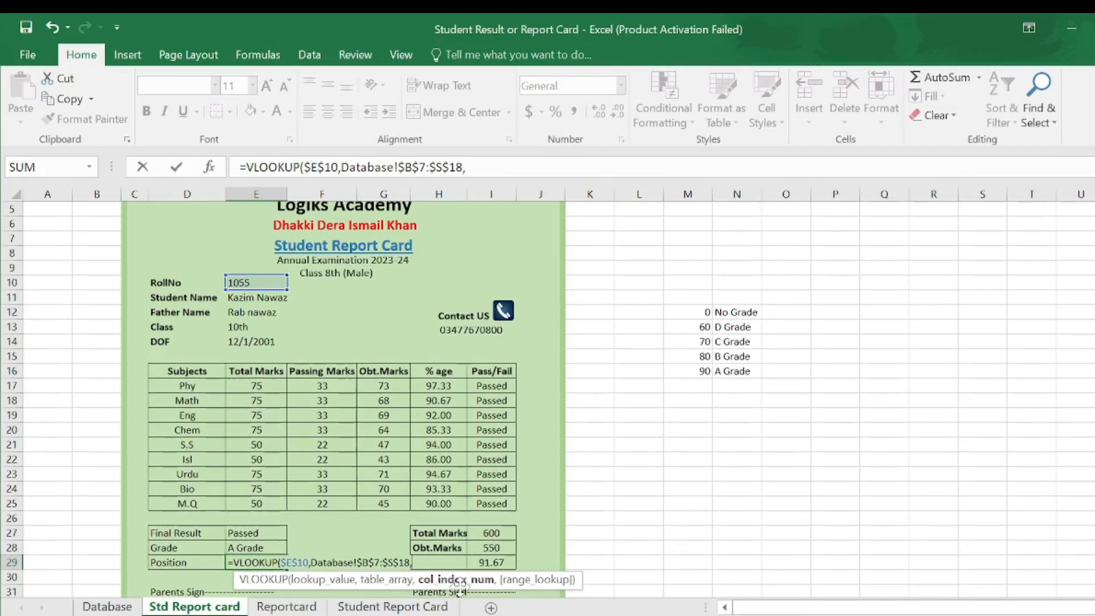
click(111, 608)
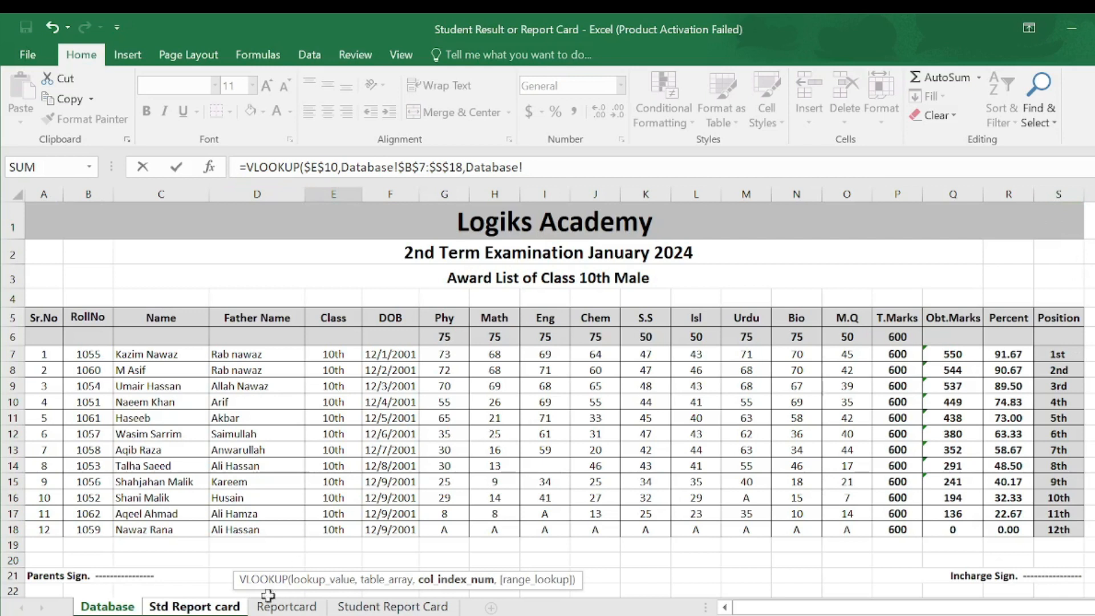
click(193, 607)
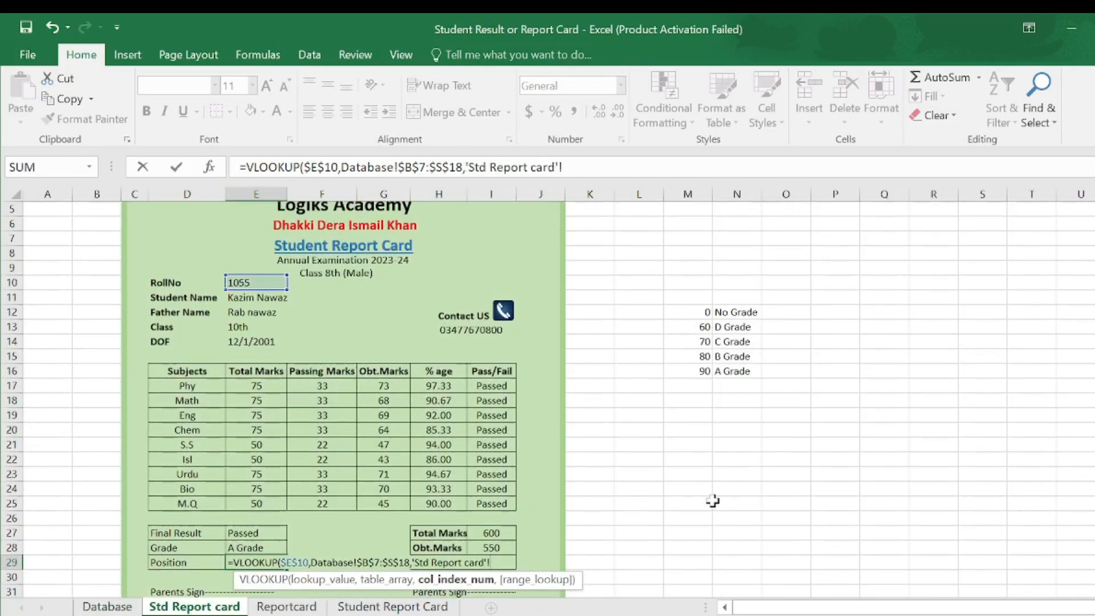
key(BackSpace)
key(BackSpace)
key(BackSpace)
key(BackSpace)
key(BackSpace)
key(BackSpace)
key(BackSpace)
key(BackSpace)
key(BackSpace)
key(BackSpace)
key(BackSpace)
key(BackSpace)
key(BackSpace)
key(BackSpace)
key(BackSpace)
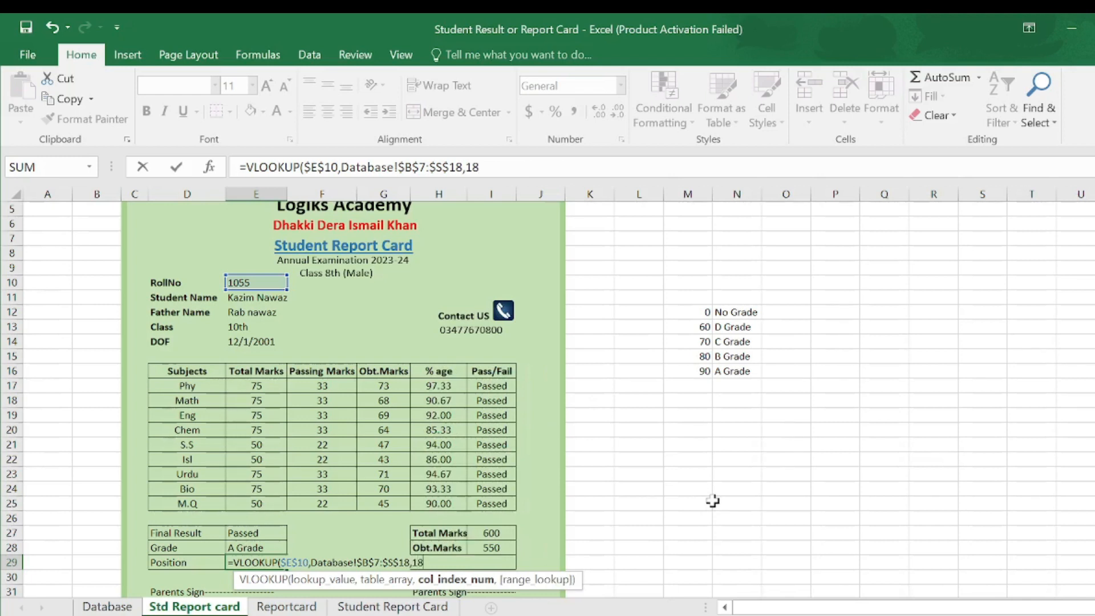
text(,0))
key(Return)
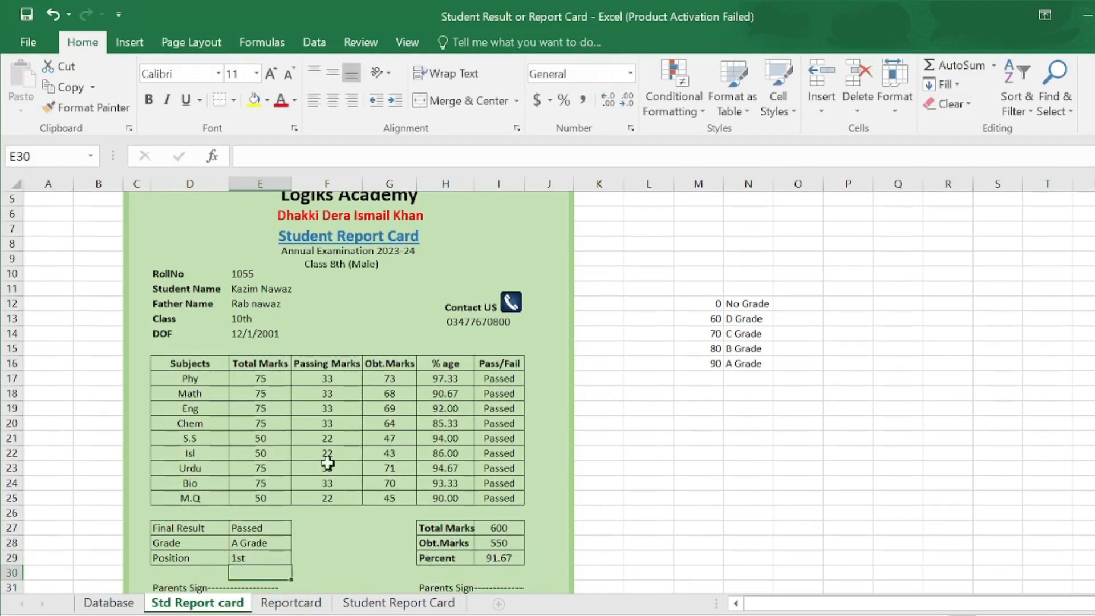
- Check positions on the Database sheet, then bold the Final Result, Grade and Position labels
click(108, 603)
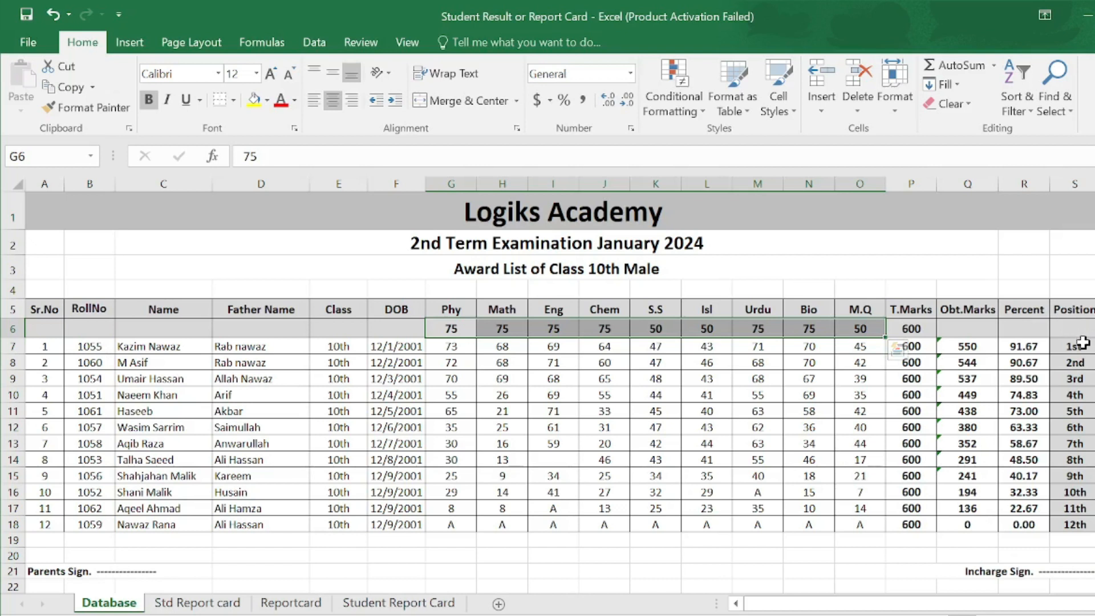
click(207, 602)
drag(180, 528, 190, 554)
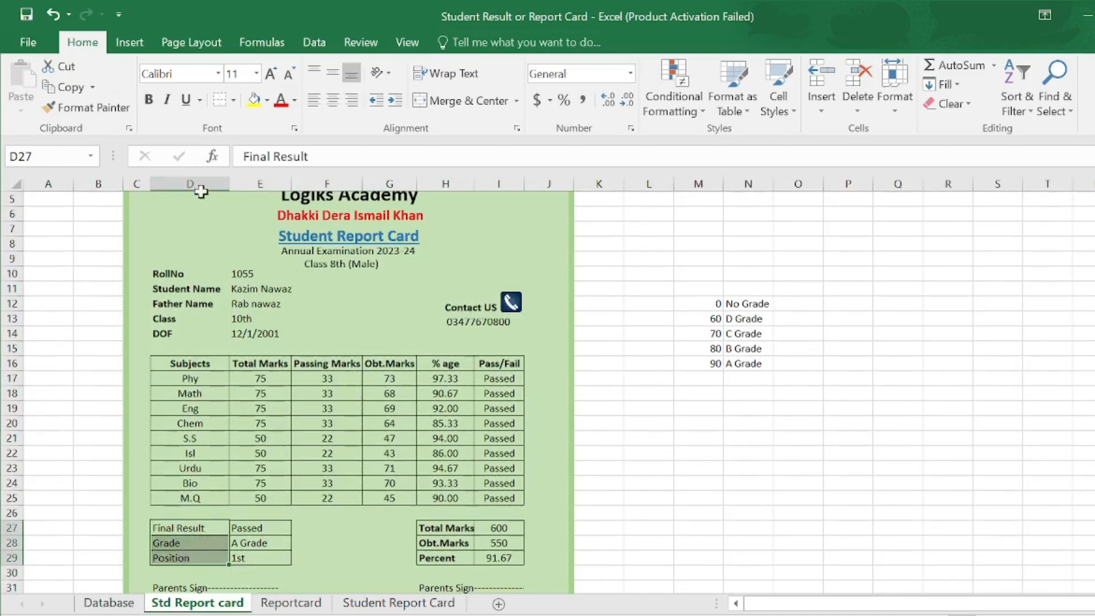
click(148, 99)
- Centre the Passed, A Grade and 1st result values in their cells
drag(260, 527, 264, 560)
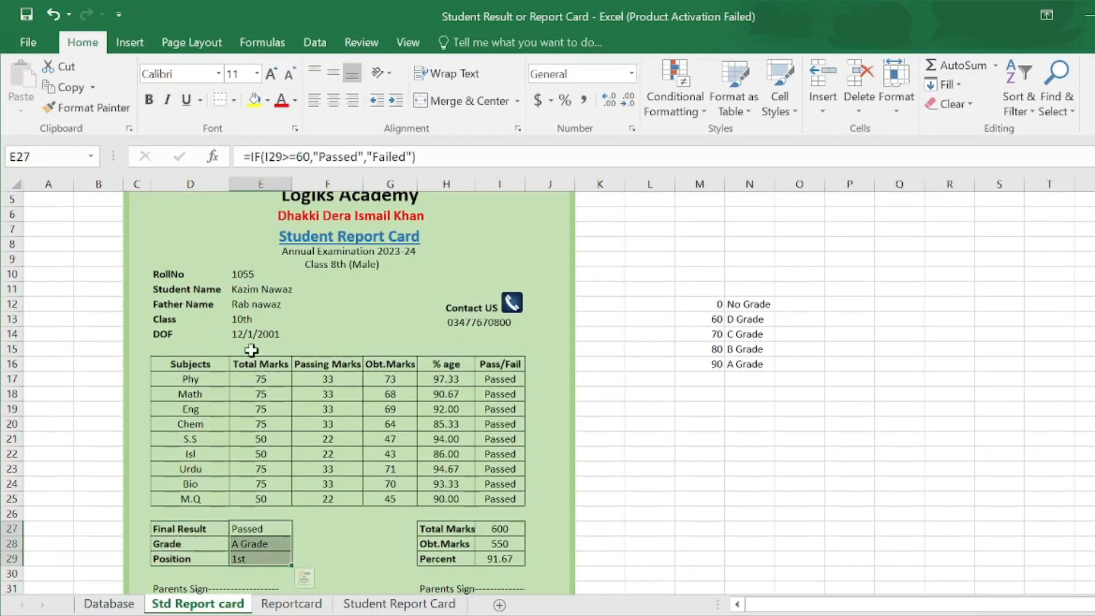
click(335, 101)
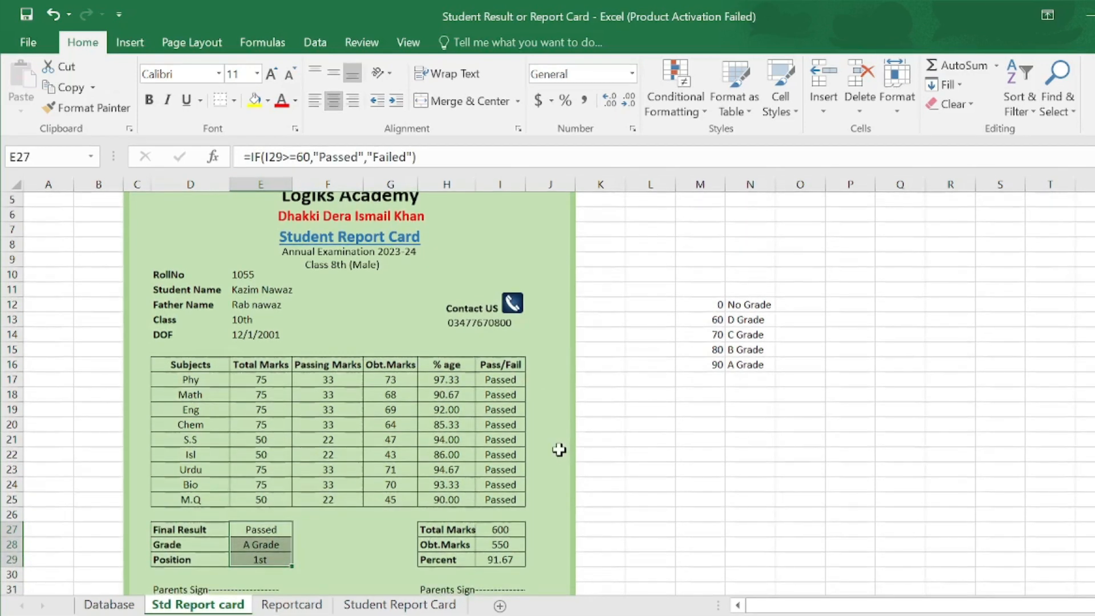
scroll(560, 455, down, 3)
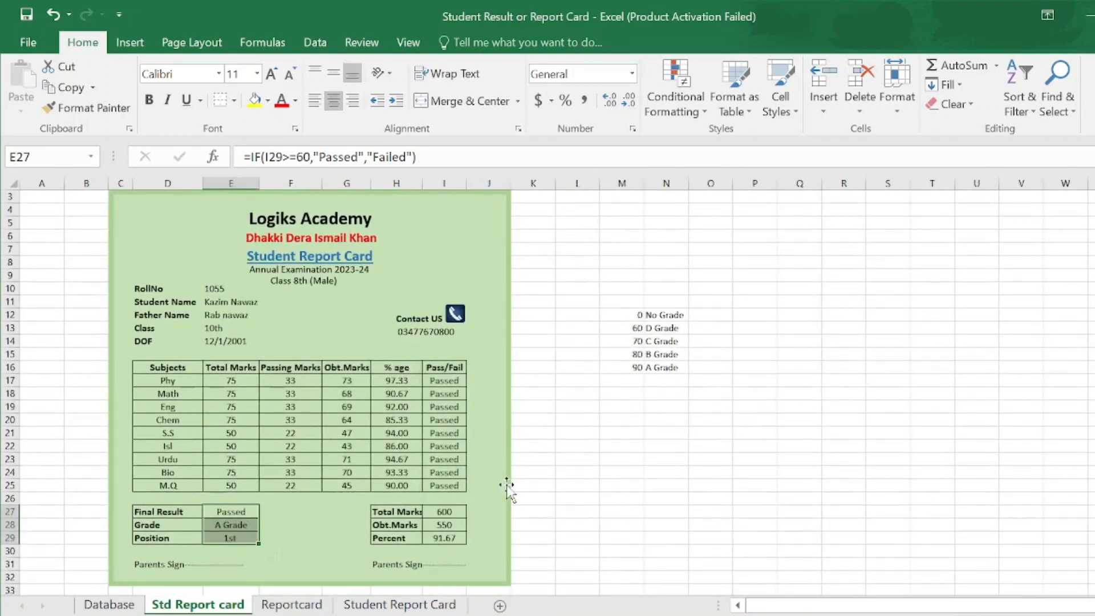
scroll(506, 485, up, 1)
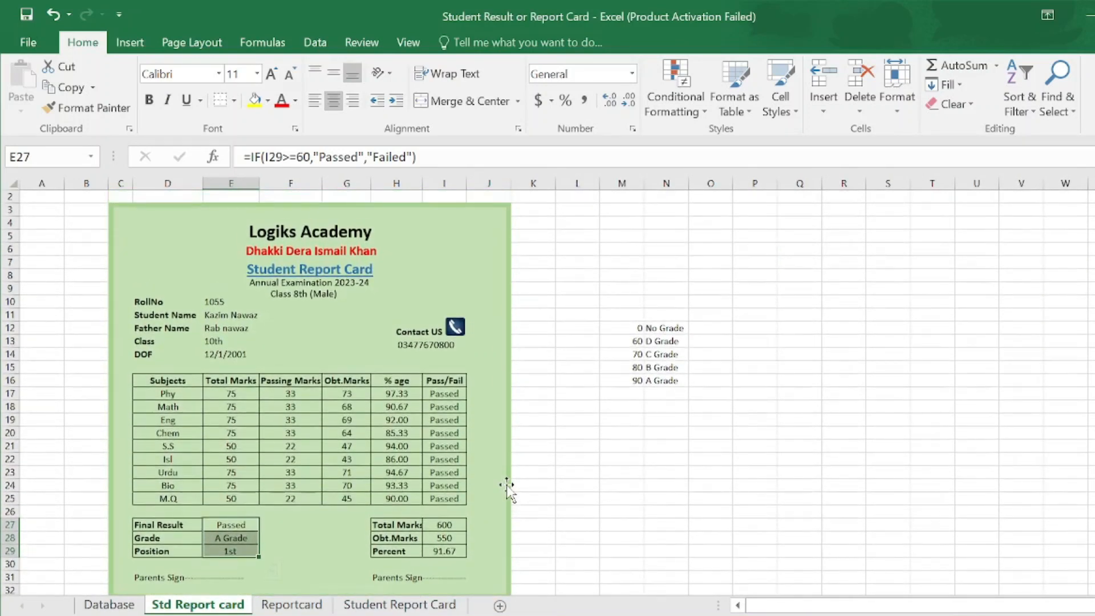